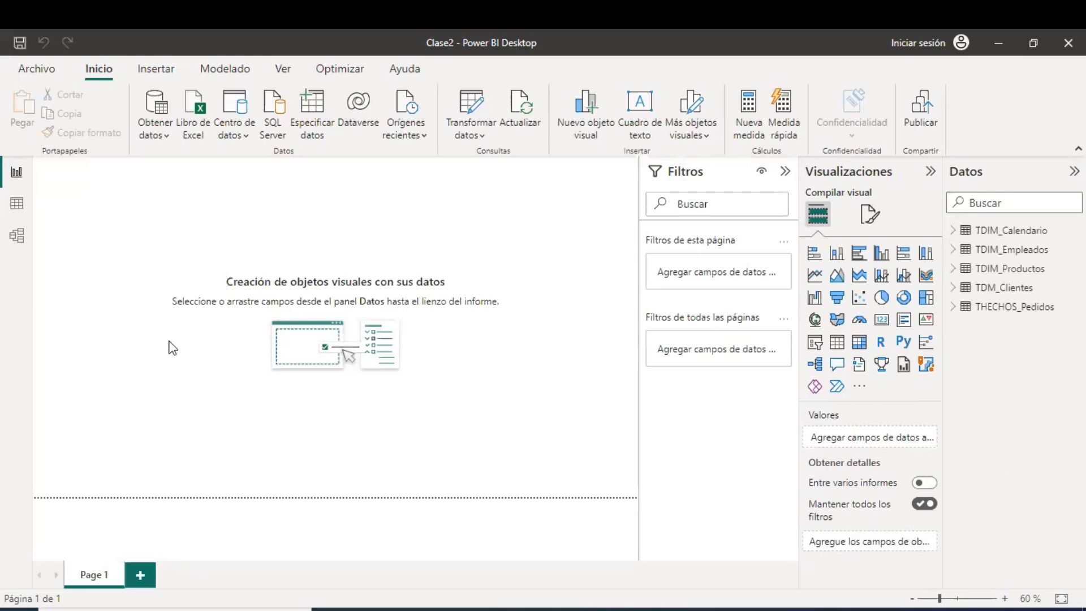
# - Show the model's relationship diagram and collapse the Propiedades and Datos panes
pyautogui.click(17, 236)
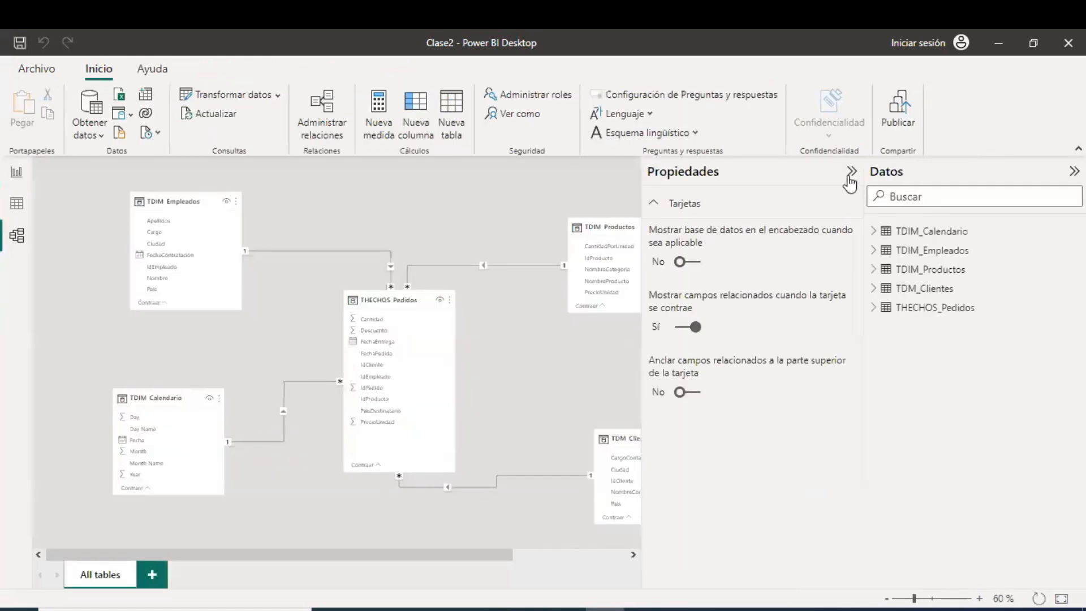
pyautogui.click(851, 172)
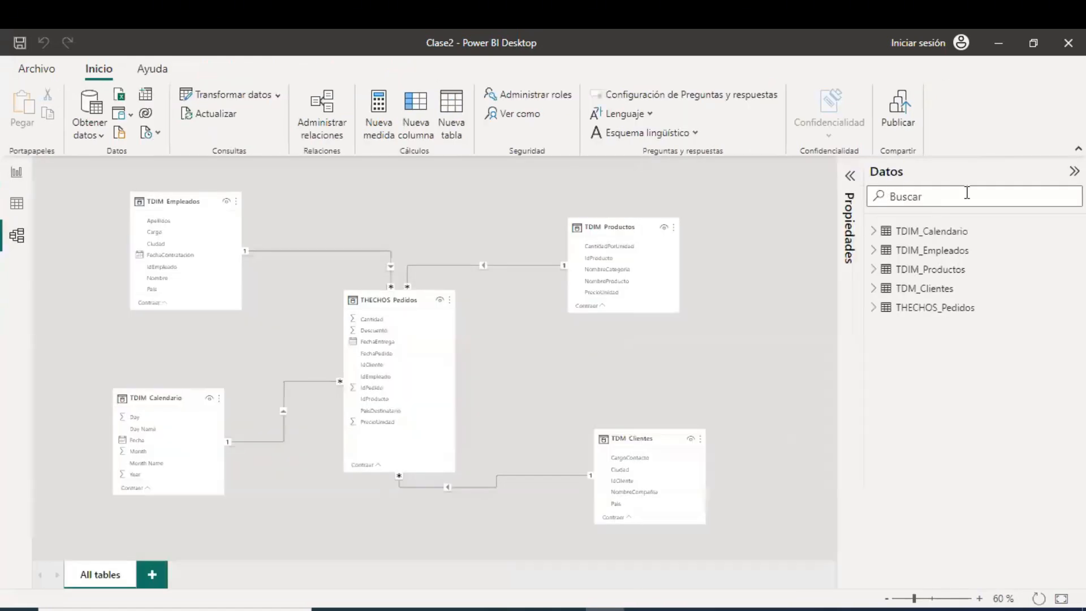
pyautogui.click(1075, 172)
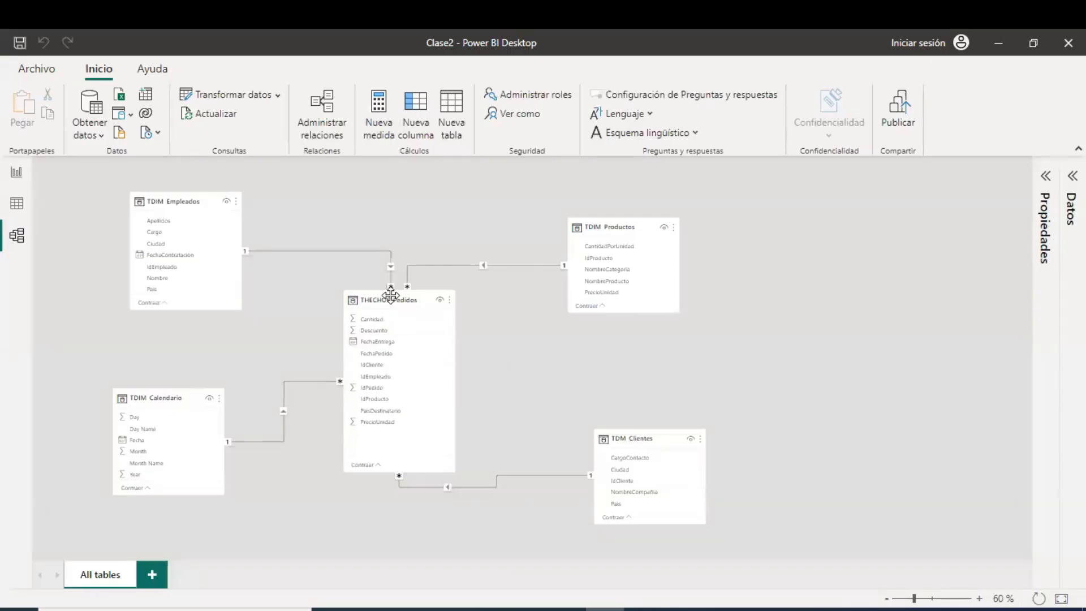
# - Spread out the diagram by moving the THECHOS_Pedidos, TDIM_Productos and TDM_Clientes tables farther to the right
pyautogui.click(446, 298)
pyautogui.moveTo(396, 301); pyautogui.dragTo(448, 298)
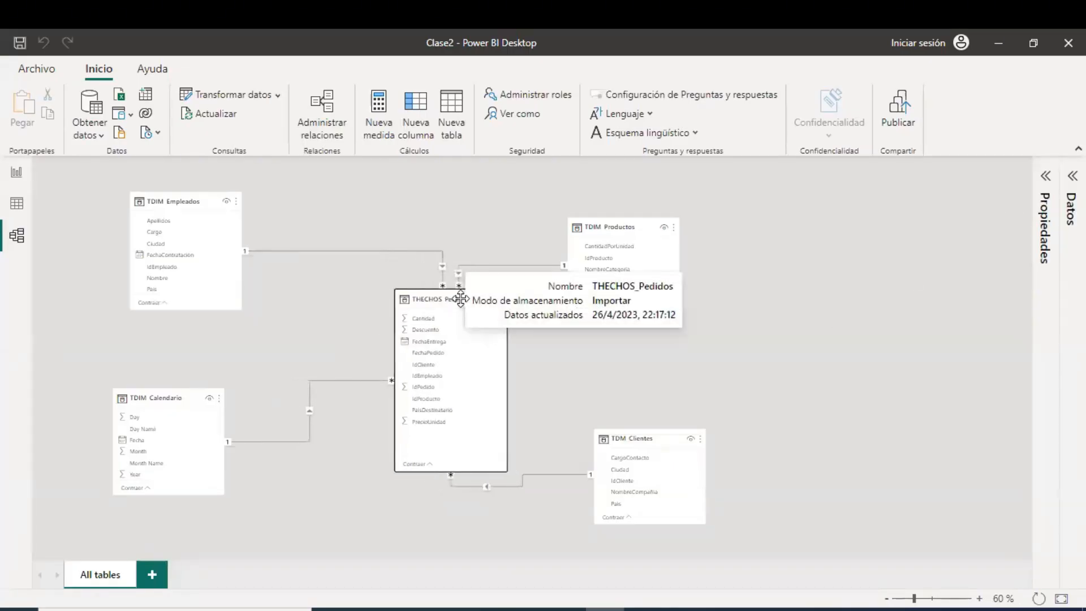
pyautogui.moveTo(602, 228); pyautogui.dragTo(648, 211)
pyautogui.moveTo(625, 429); pyautogui.dragTo(661, 429)
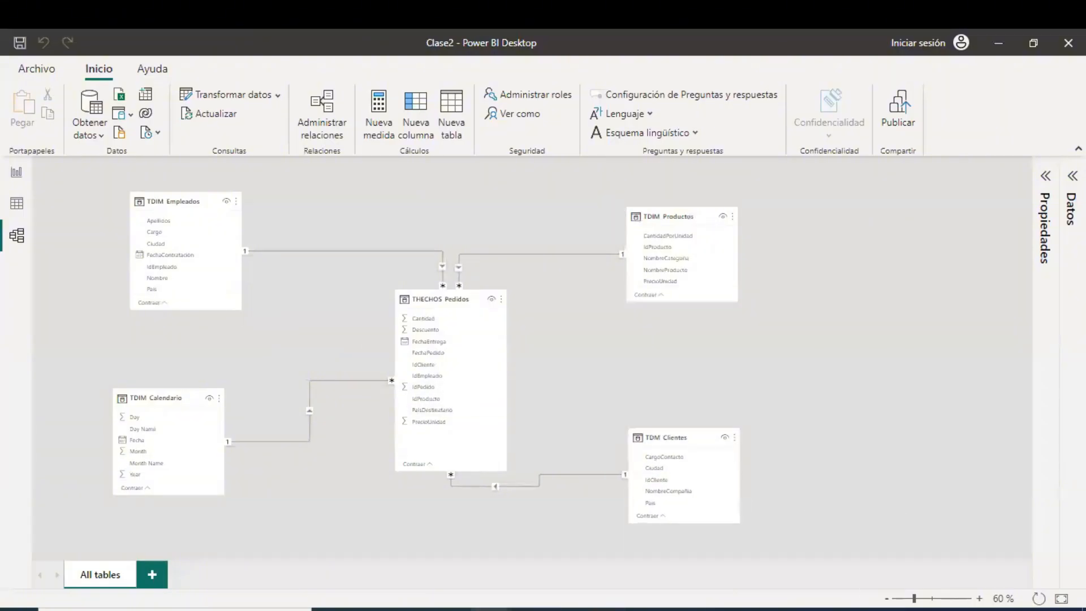
# - Launch ZoomIt64.exe from the Escritorio folder in File Explorer, close that window, and return to Power BI's report view
pyautogui.hotkey('alt', 'Tab')
pyautogui.click(73, 212)
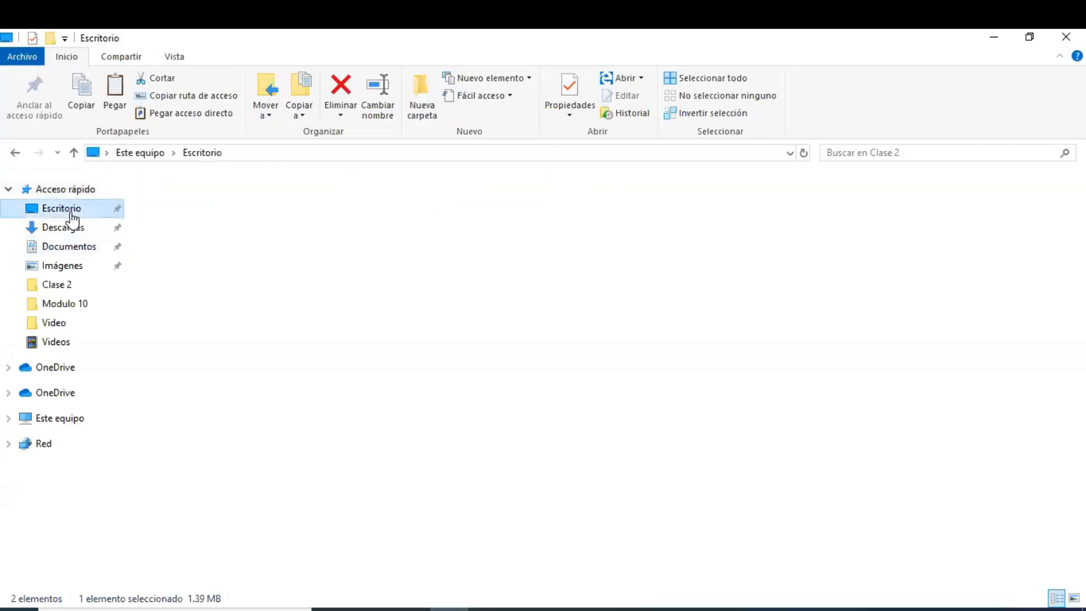
pyautogui.click(196, 369)
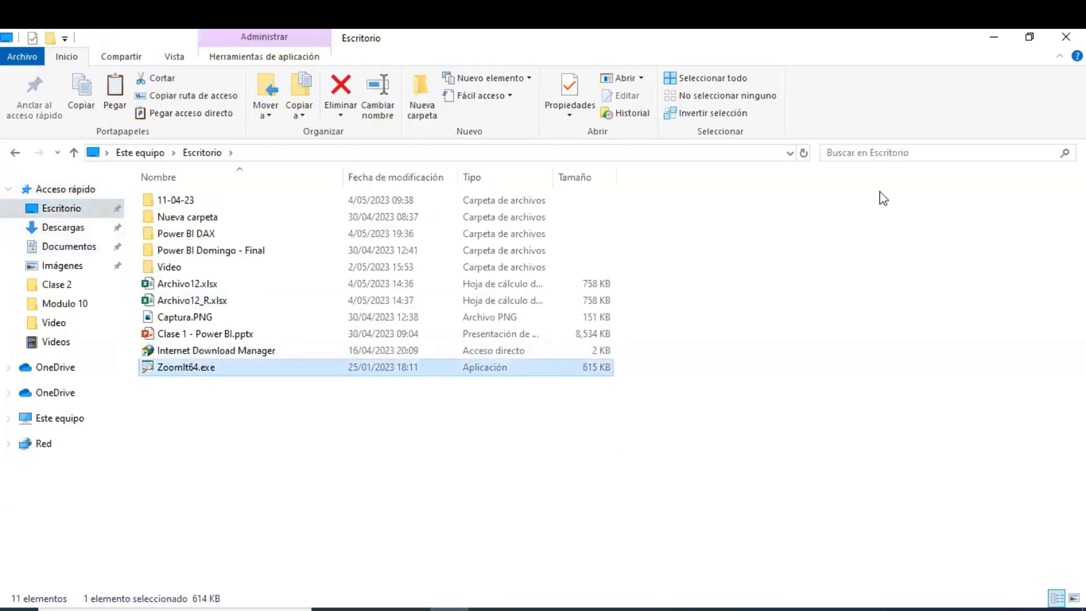
pyautogui.click(1066, 37)
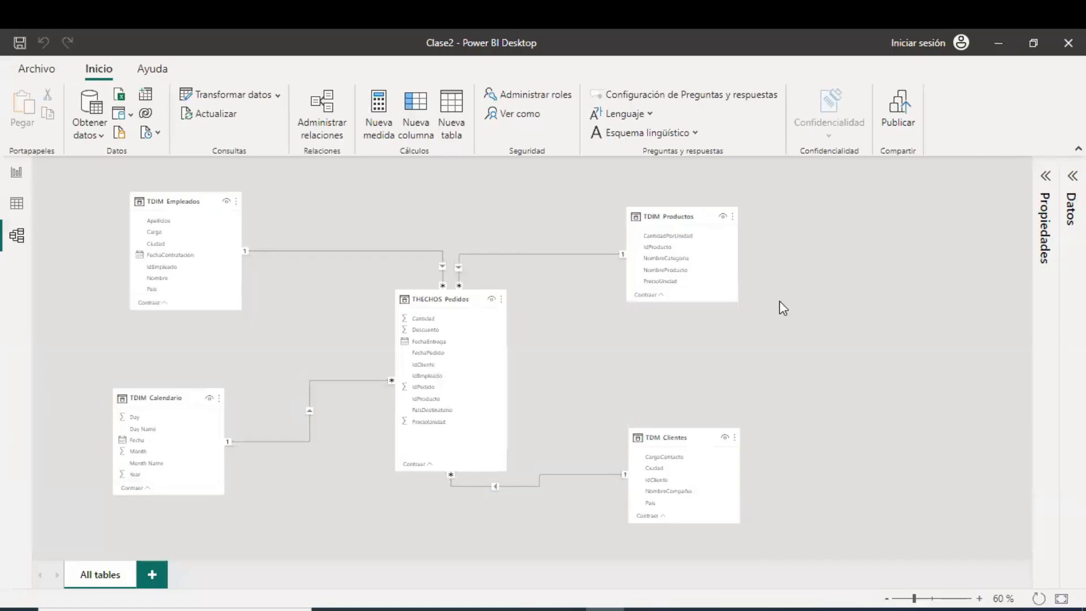
pyautogui.click(12, 176)
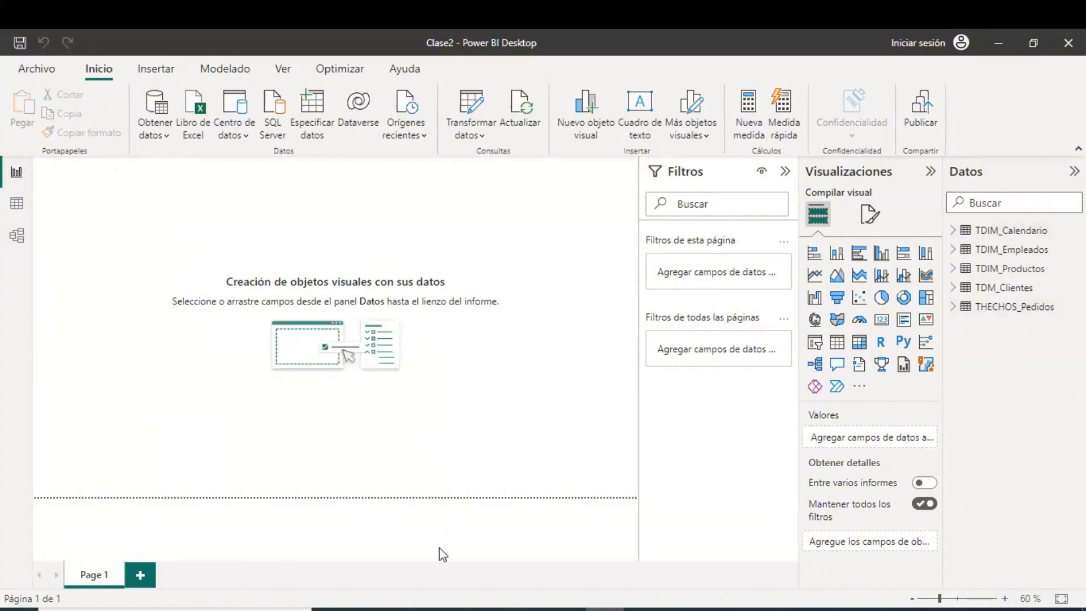
# - Switch to Funciones DAX.pdf and skim its title slide and first counting-function pages
pyautogui.click(375, 609)
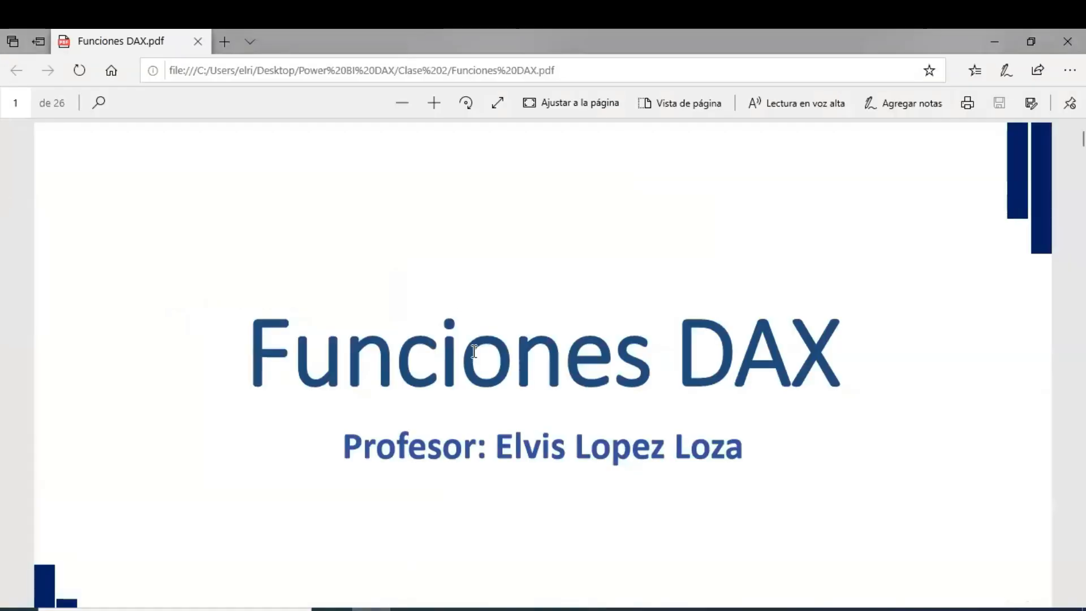
pyautogui.scroll(-12, 474, 351)
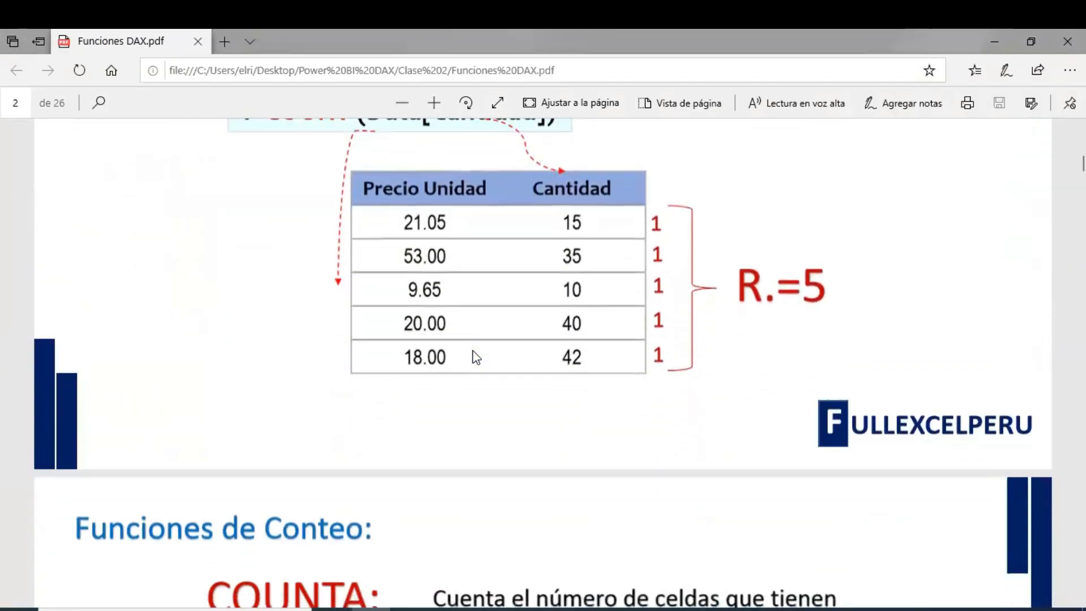
pyautogui.scroll(12, 474, 357)
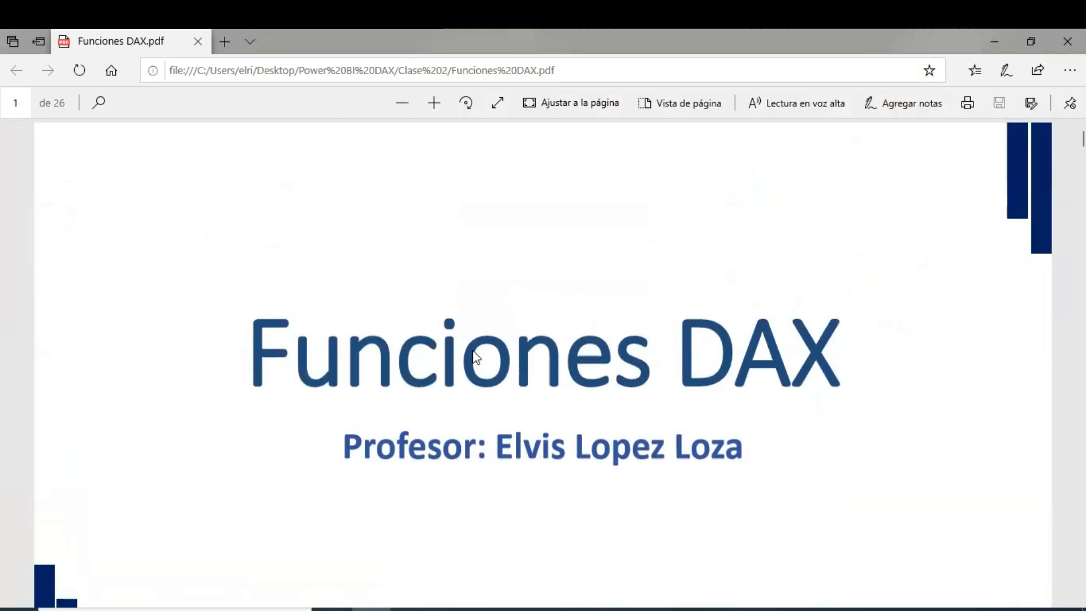
pyautogui.scroll(-2, 693, 347)
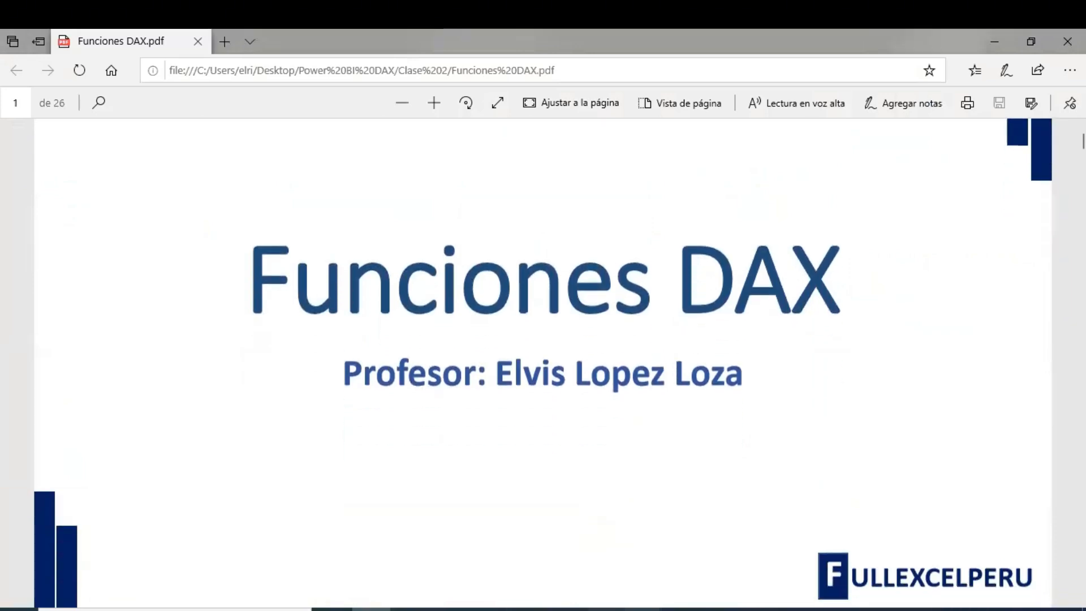
# - Switch back to Power BI Desktop and collapse the Filtros, Visualizaciones and Datos panes around the report canvas
pyautogui.click(605, 610)
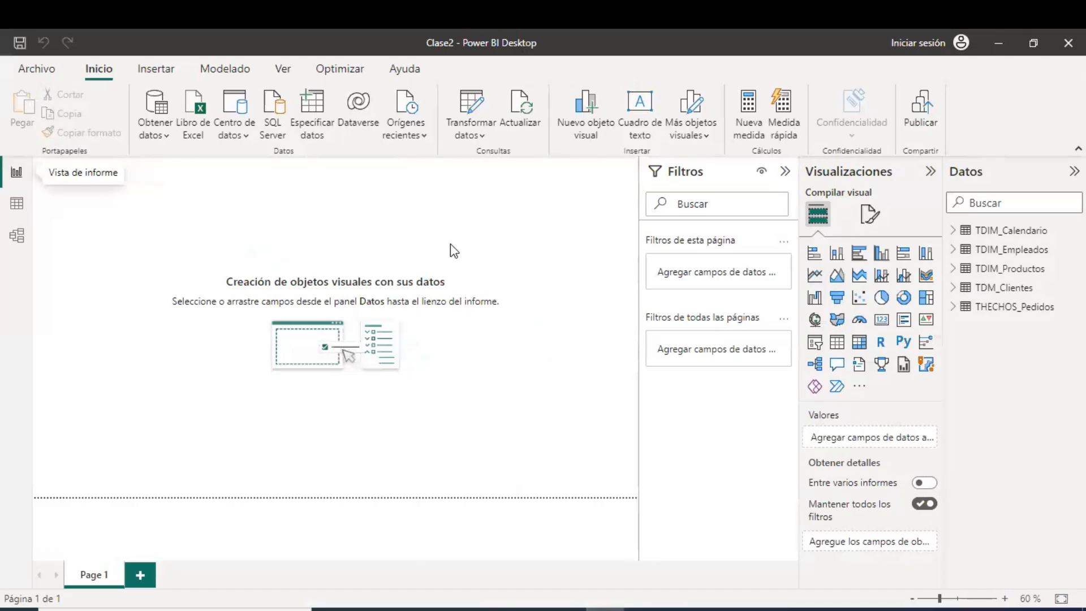
pyautogui.click(785, 171)
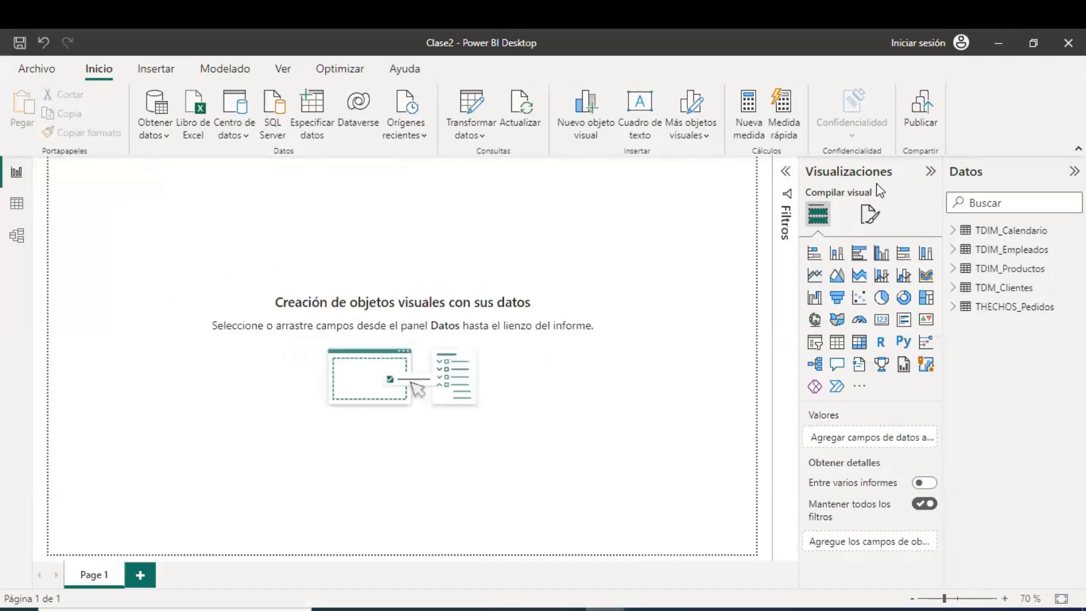
pyautogui.click(931, 171)
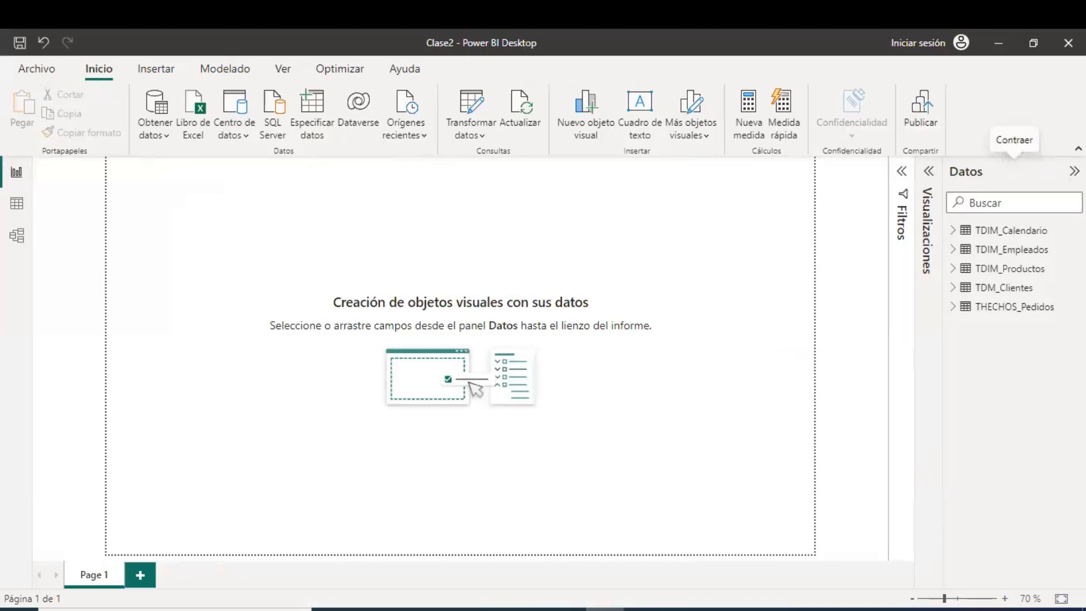
pyautogui.click(1074, 171)
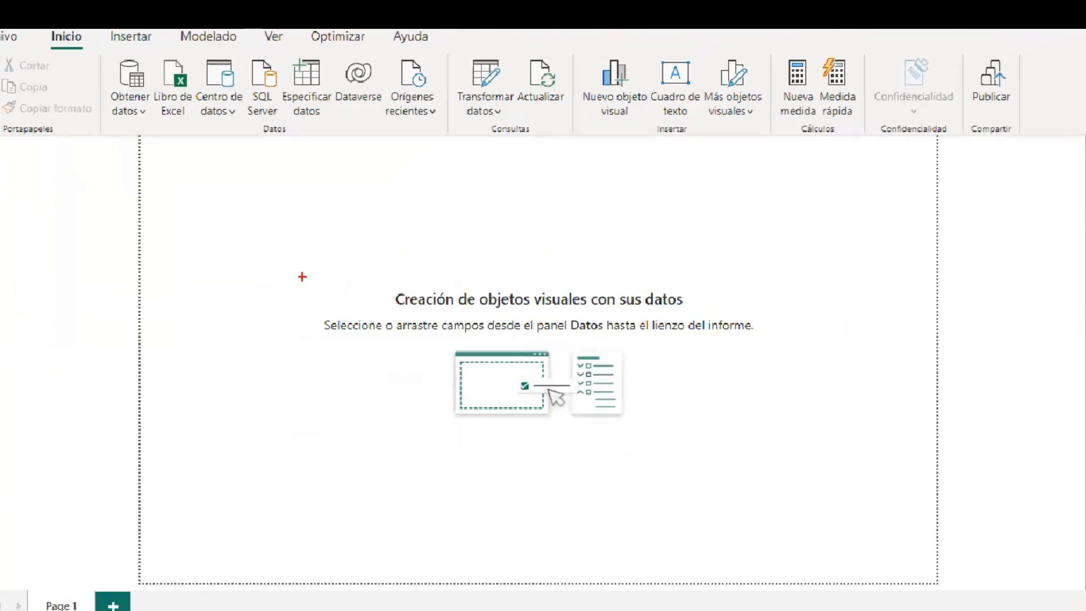
# - Draw five red annotation rectangles over the canvas, one in the centre and four around it at the corners
pyautogui.moveTo(279, 242)
pyautogui.mouseDown()
pyautogui.moveTo(339, 345)
pyautogui.moveTo(407, 394)
pyautogui.mouseUp()
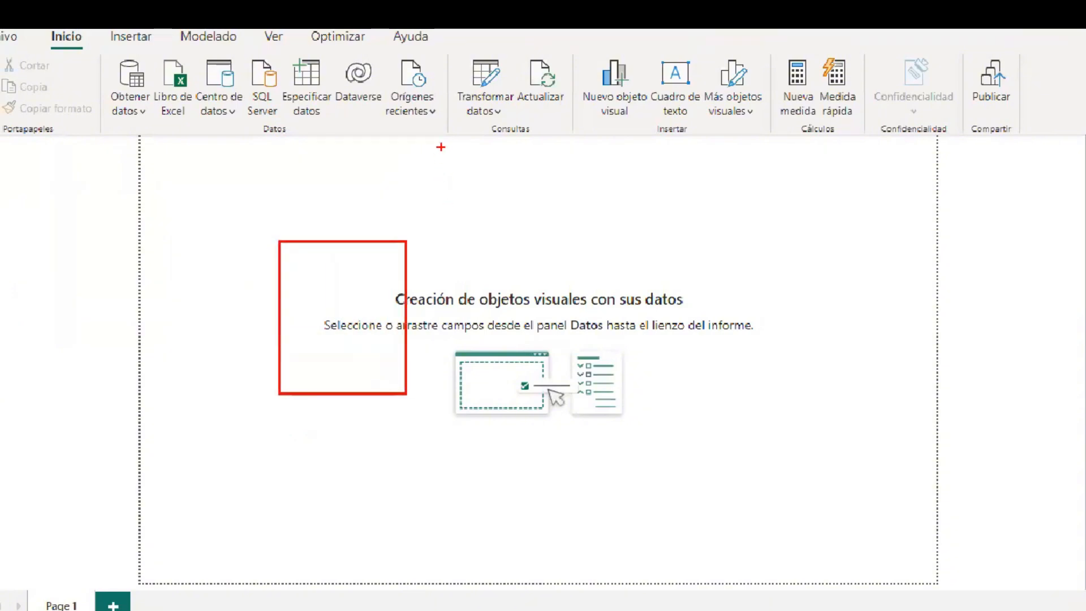
pyautogui.moveTo(441, 148); pyautogui.dragTo(563, 269)
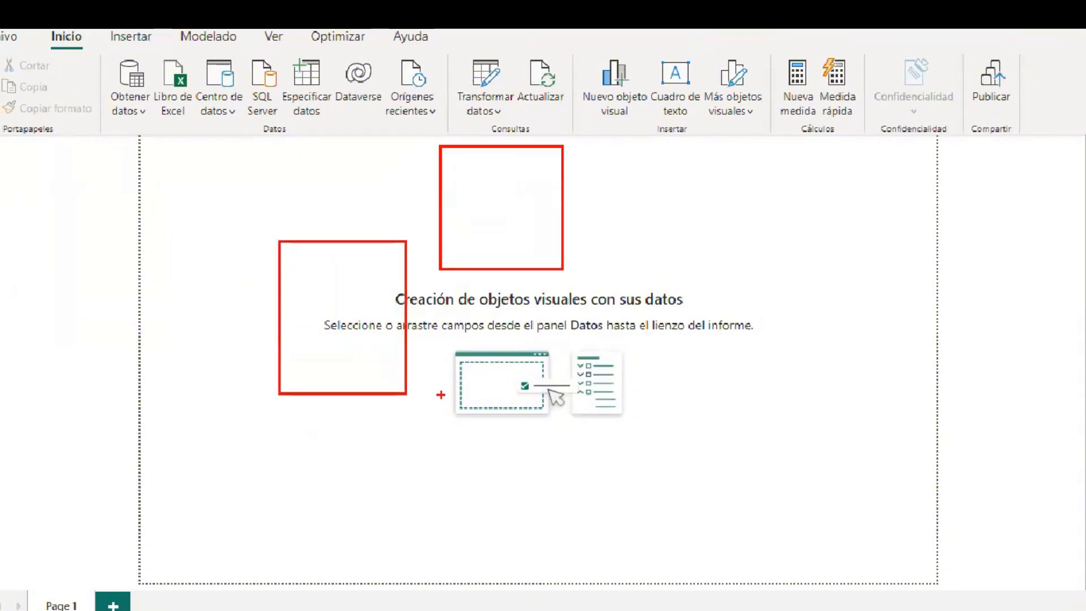
pyautogui.moveTo(441, 396); pyautogui.dragTo(562, 523)
pyautogui.moveTo(94, 398); pyautogui.dragTo(218, 537)
pyautogui.moveTo(97, 147); pyautogui.dragTo(203, 271)
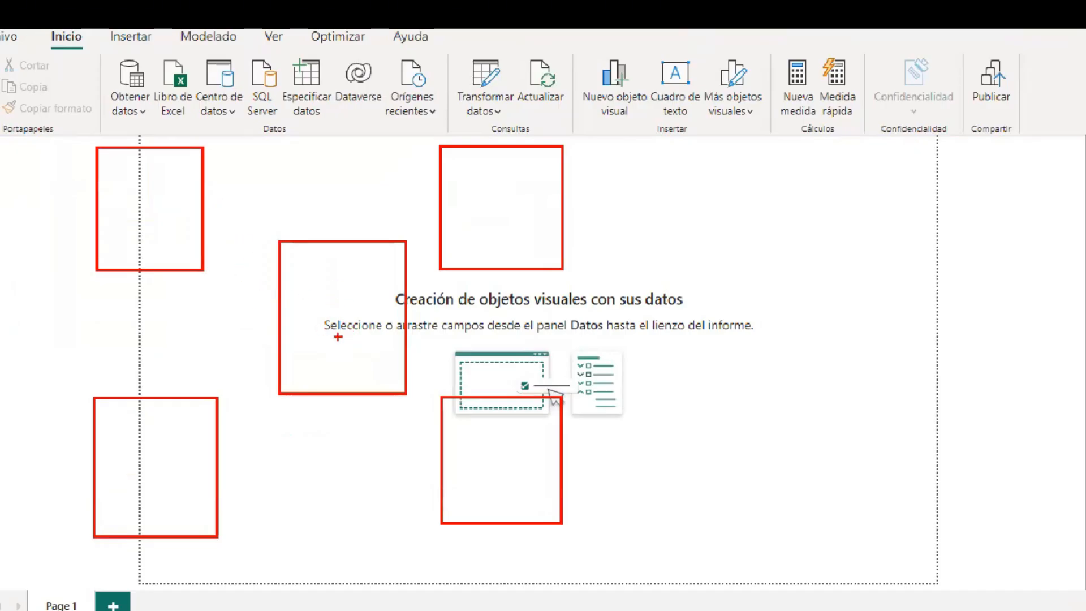
# - Connect each of the four outer rectangles to the central one with a freehand red line
pyautogui.moveTo(207, 218); pyautogui.dragTo(276, 275)
pyautogui.moveTo(218, 418); pyautogui.dragTo(269, 371)
pyautogui.moveTo(413, 371); pyautogui.dragTo(440, 418)
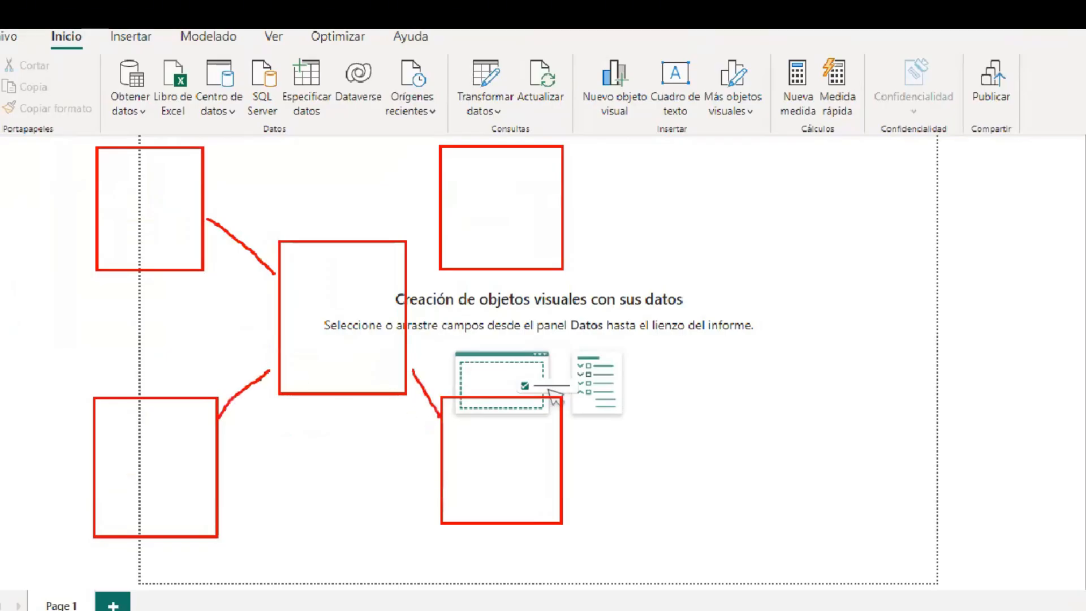
pyautogui.moveTo(440, 222); pyautogui.dragTo(403, 270)
# - Label each of the four outer rectangles TD
pyautogui.write('t')
pyautogui.write('T')
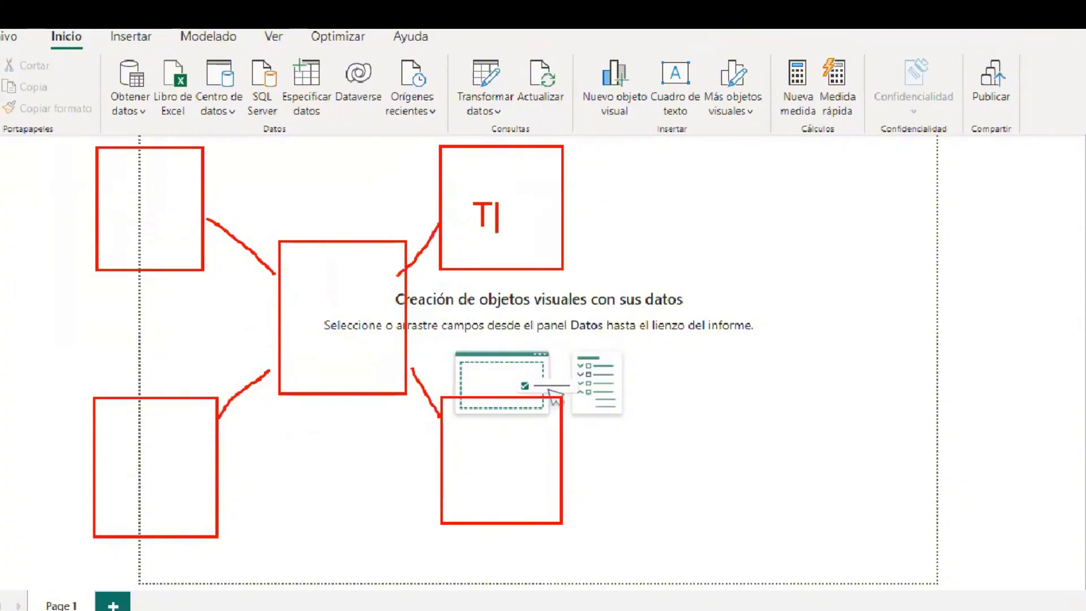
pyautogui.write('D')
pyautogui.press('Escape')
pyautogui.write('tTD')
pyautogui.press('Escape')
pyautogui.write('t')
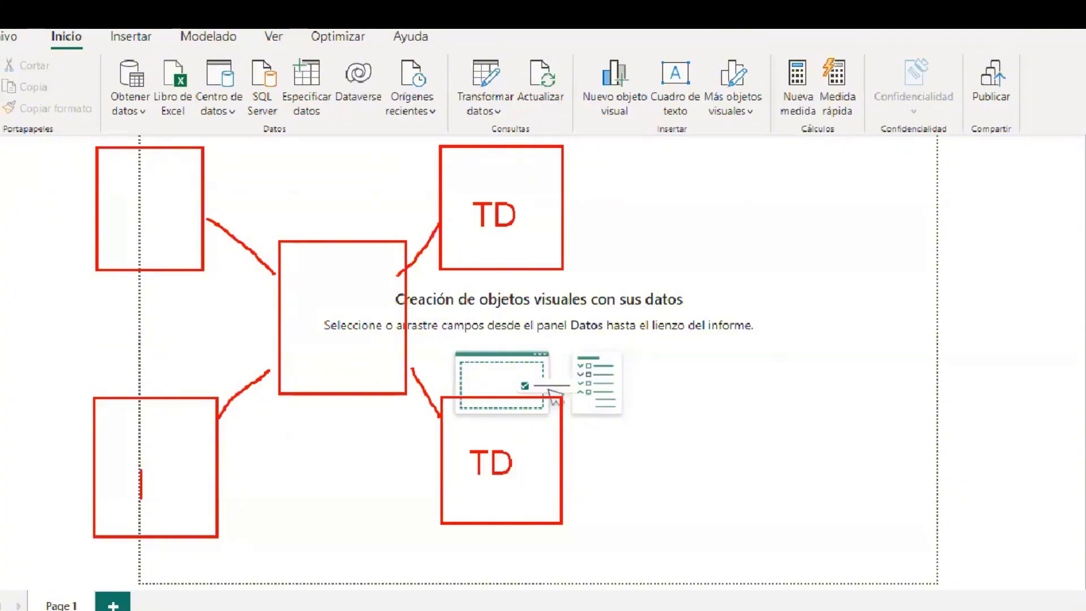
pyautogui.write('TD')
pyautogui.press('Escape')
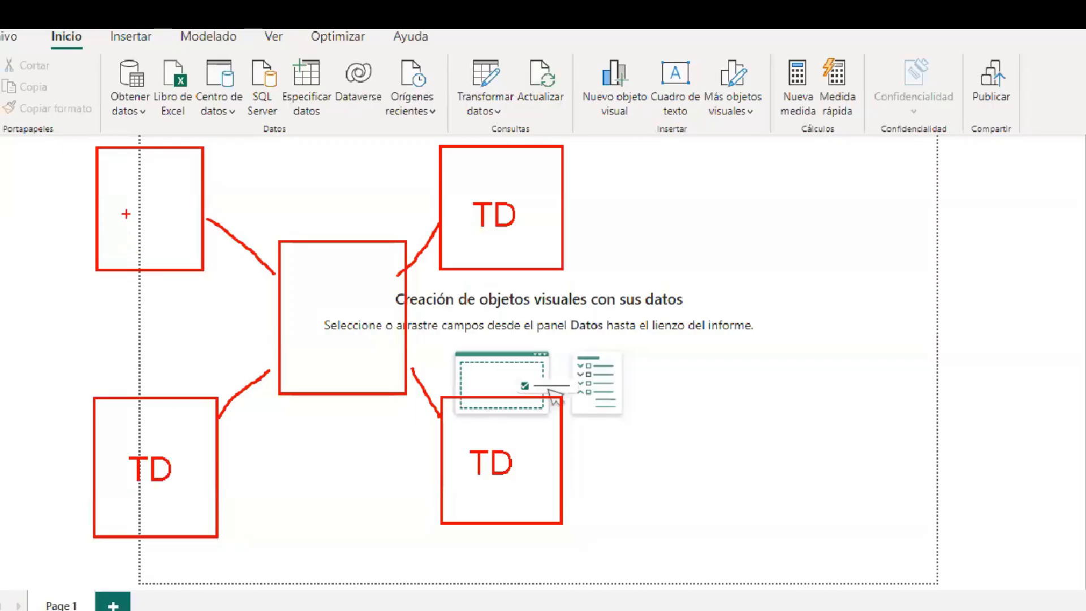
pyautogui.write('tTD')
pyautogui.press('Escape')
# - Label the central rectangle TH
pyautogui.write('tT')
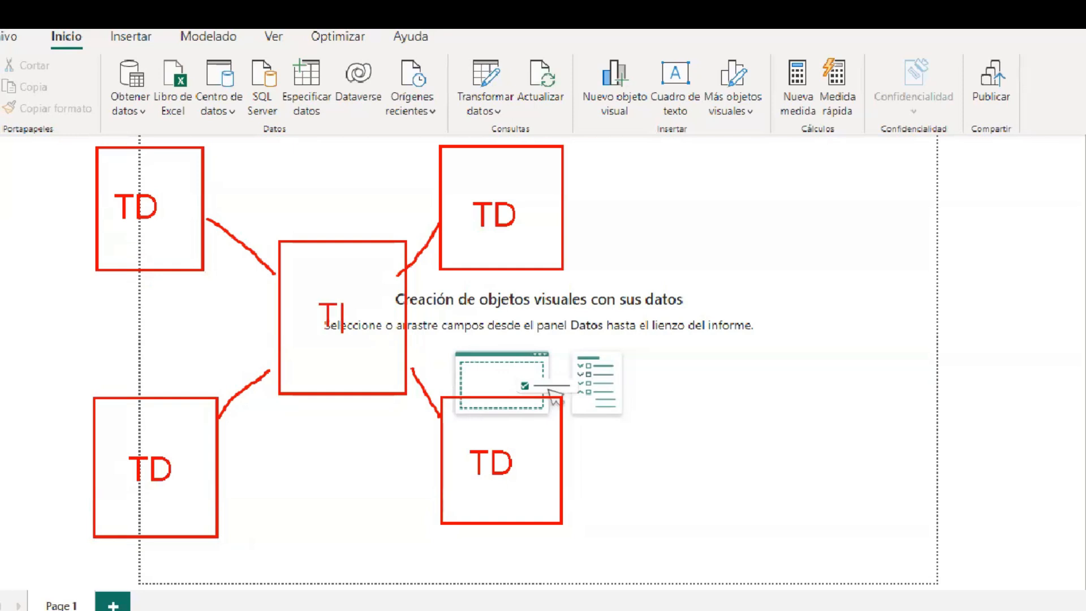
pyautogui.write('H')
pyautogui.press('Escape')
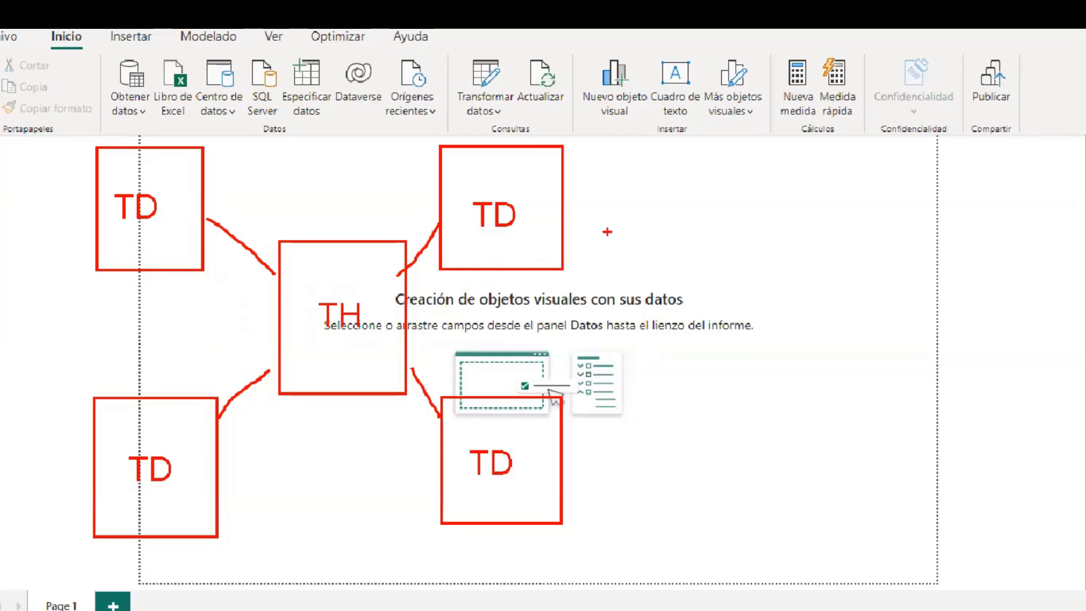
# - Draw a left-pointing arrow and a separate rectangle beside the star diagram, and title that rectangle CALCULOS
pyautogui.moveTo(616, 205); pyautogui.dragTo(658, 205)
pyautogui.moveTo(683, 159)
pyautogui.mouseDown()
pyautogui.moveTo(769, 309)
pyautogui.moveTo(809, 348)
pyautogui.mouseUp()
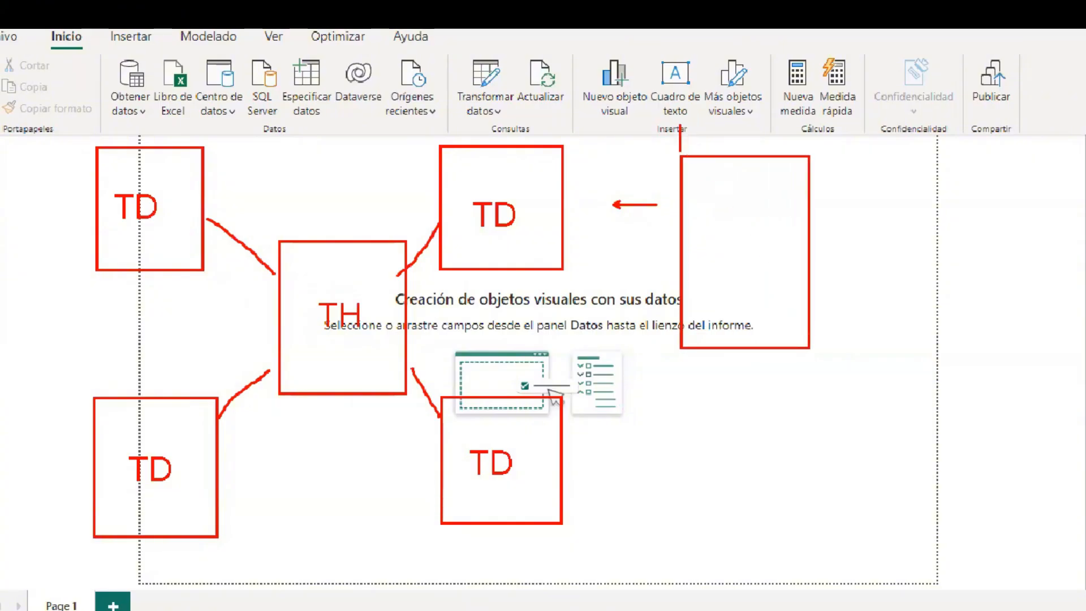
pyautogui.moveTo(696, 128); pyautogui.dragTo(695, 145)
pyautogui.write('ALCULOS')
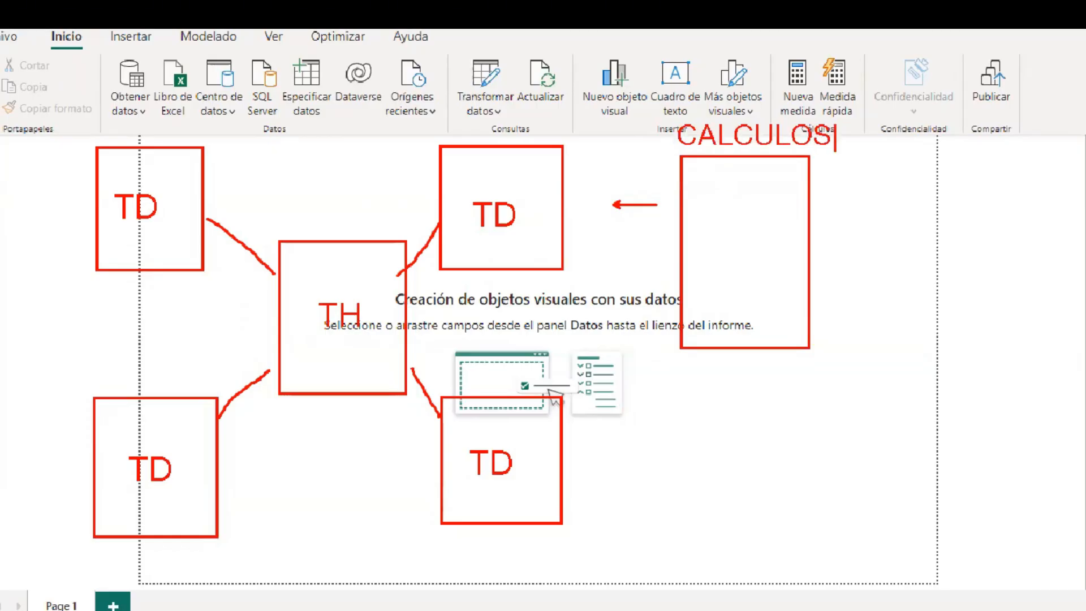
# - List TOTAL, PROM, MAX and MIN on separate lines inside the CALCULOS rectangle
pyautogui.click(698, 190)
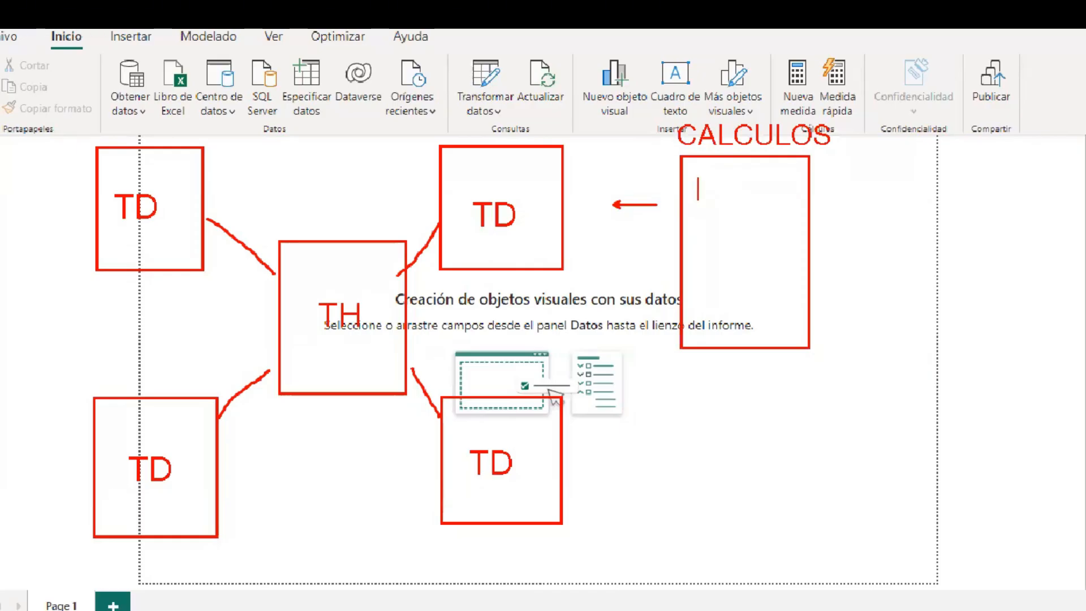
pyautogui.write('TOTAL')
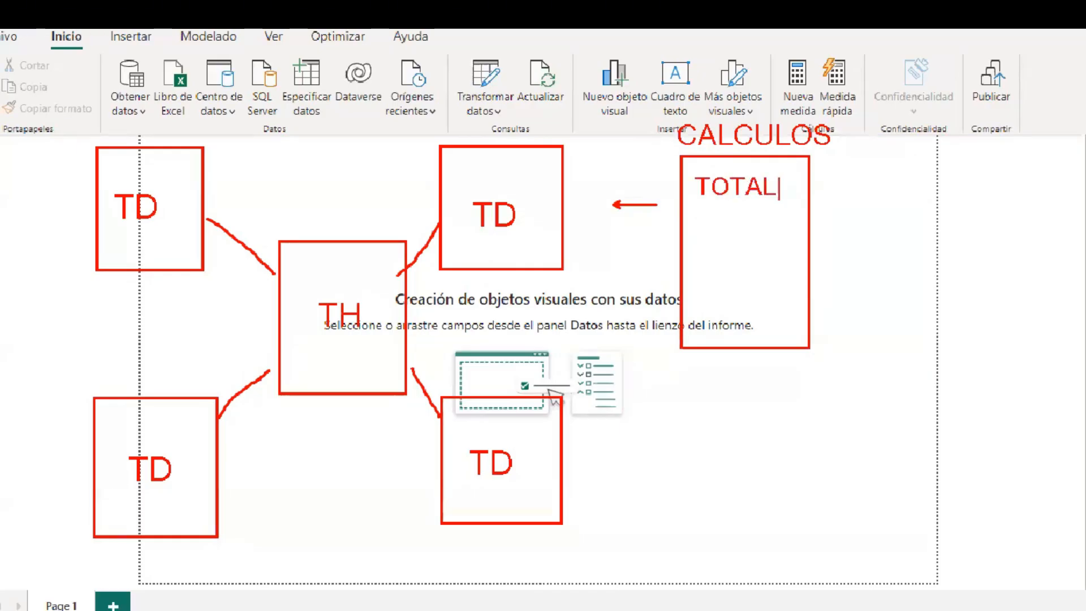
pyautogui.press('Return')
pyautogui.write('PROM')
pyautogui.press('Return')
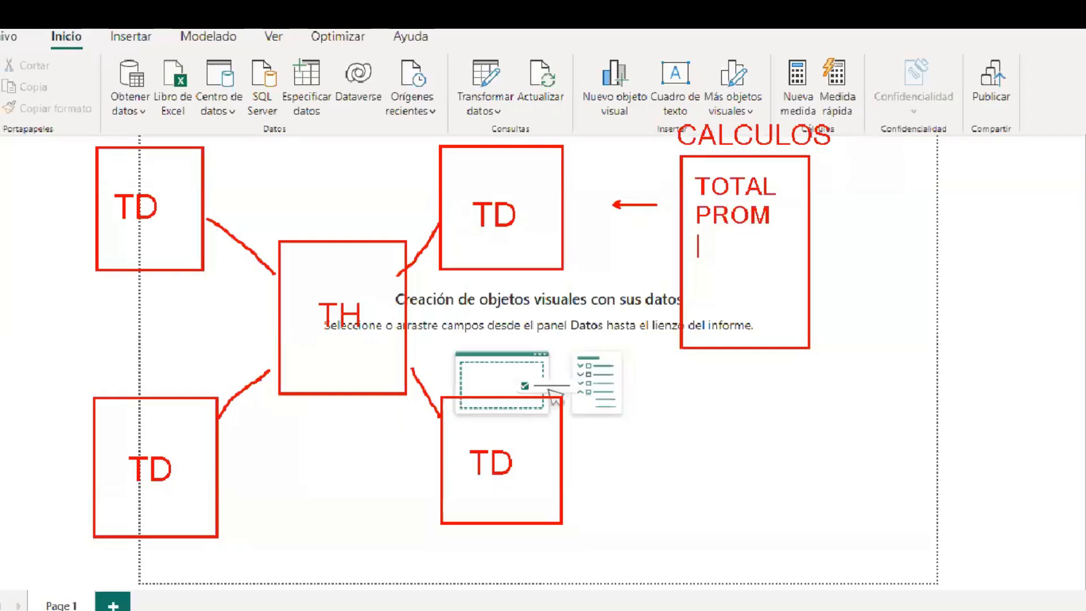
pyautogui.write('MAX')
pyautogui.press('Return')
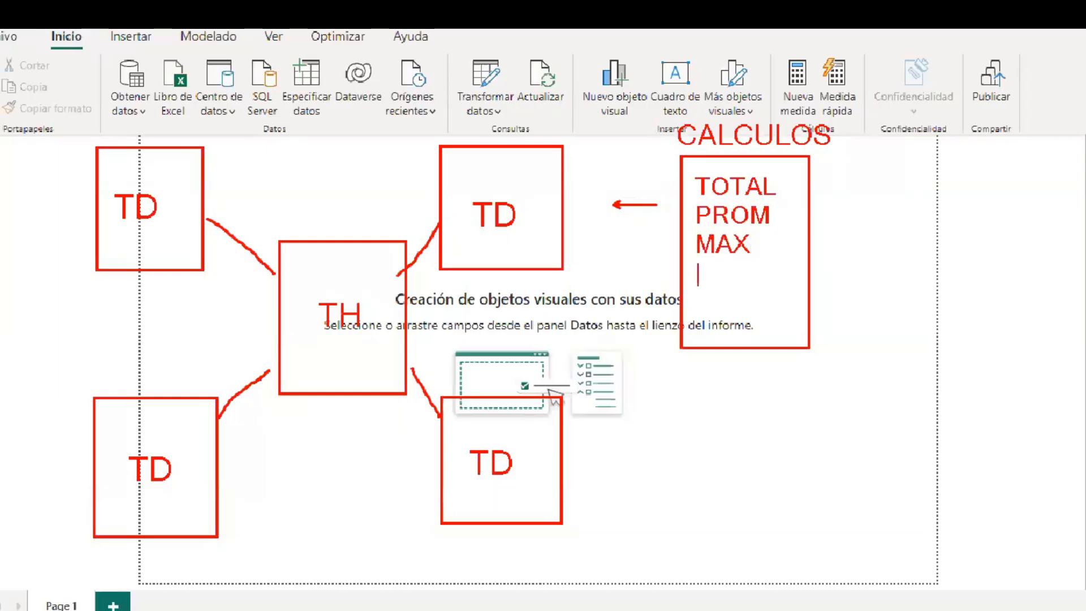
pyautogui.write('MIN')
pyautogui.press('Return')
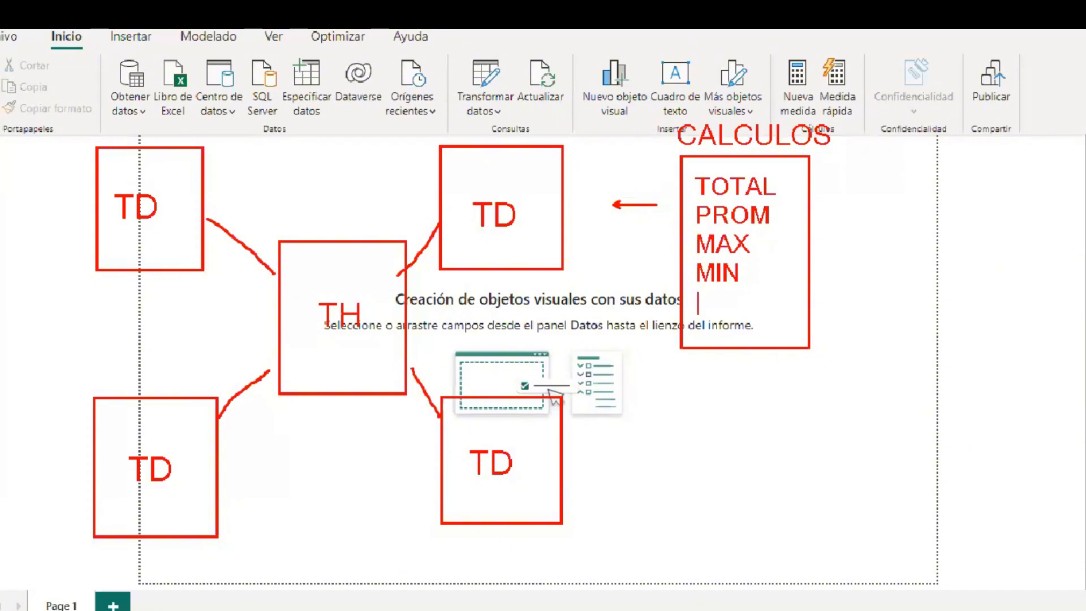
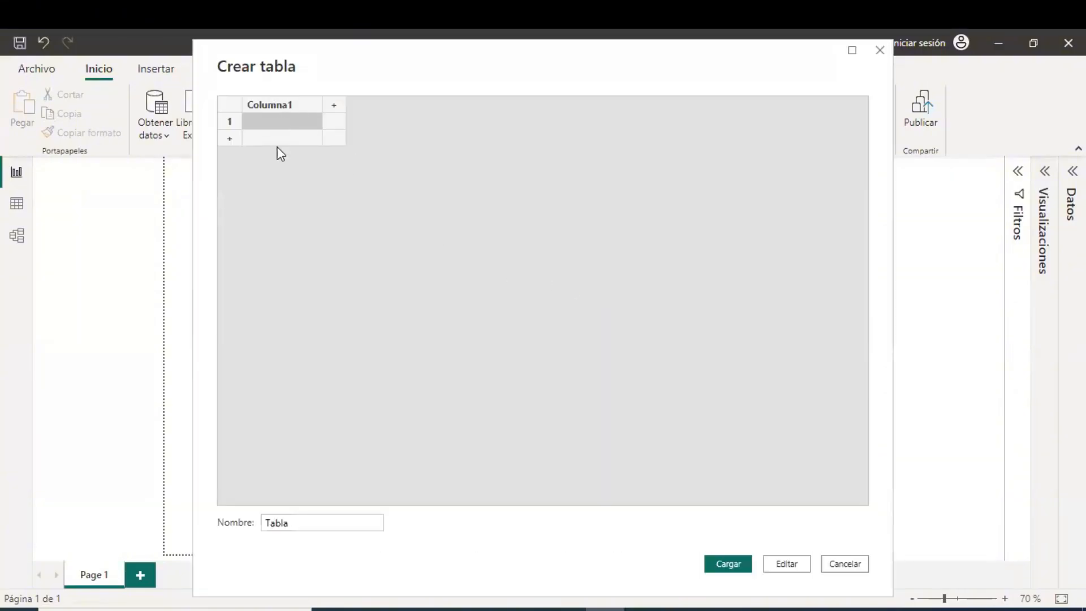
# - Load the new table under the name Medidas and inspect its column in the data list
pyautogui.click(303, 523)
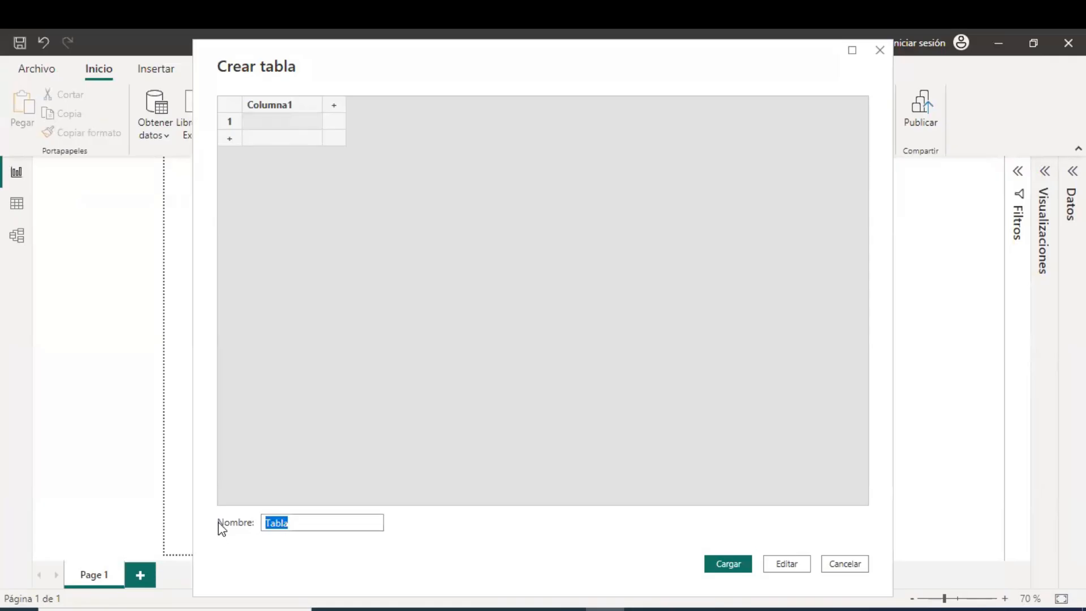
pyautogui.write('M')
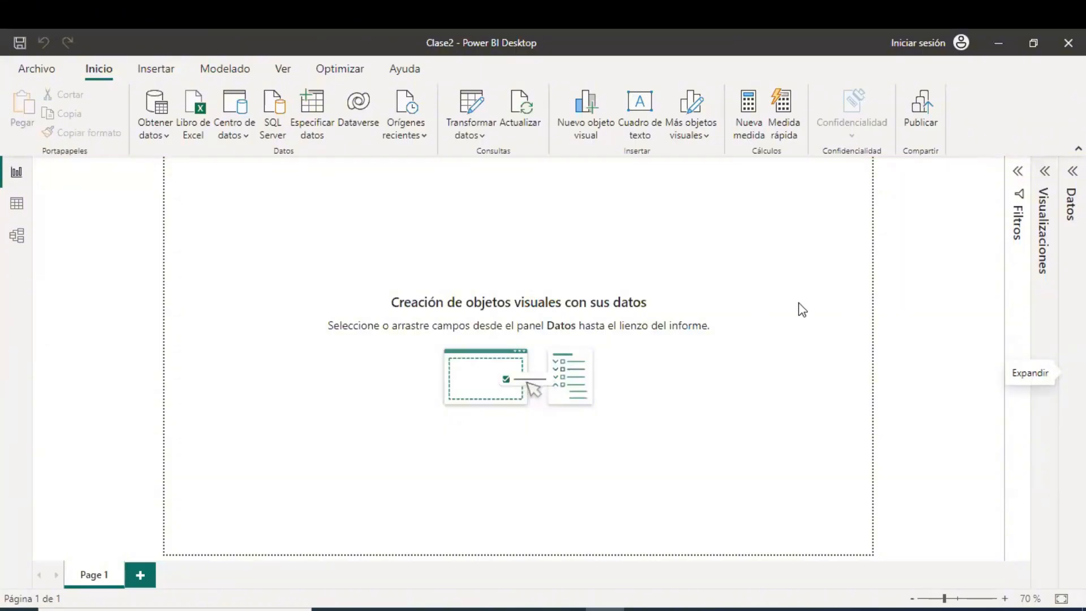
pyautogui.click(1072, 373)
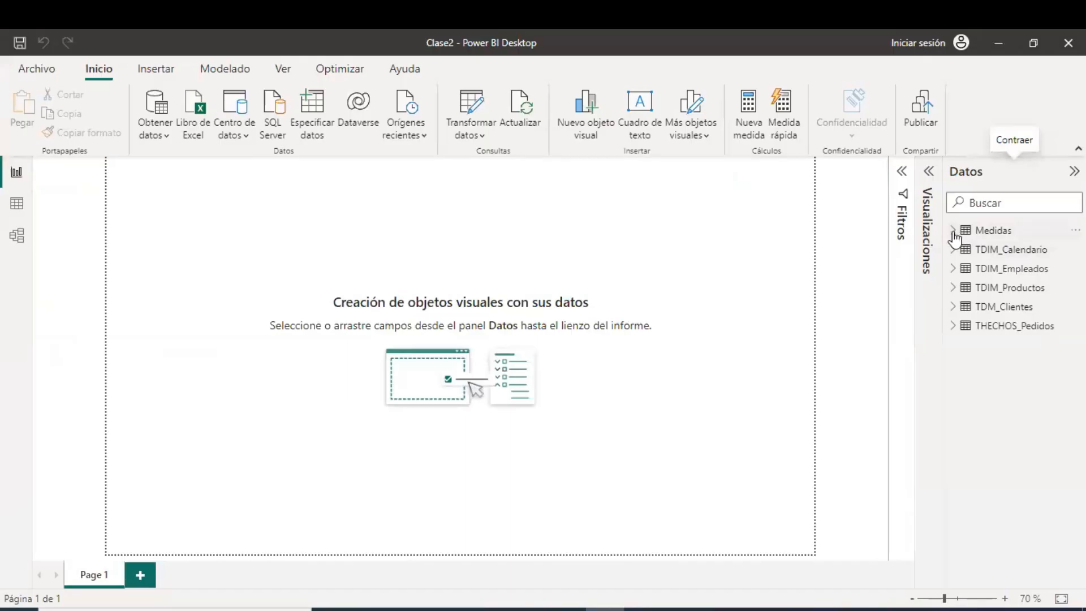
pyautogui.click(922, 216)
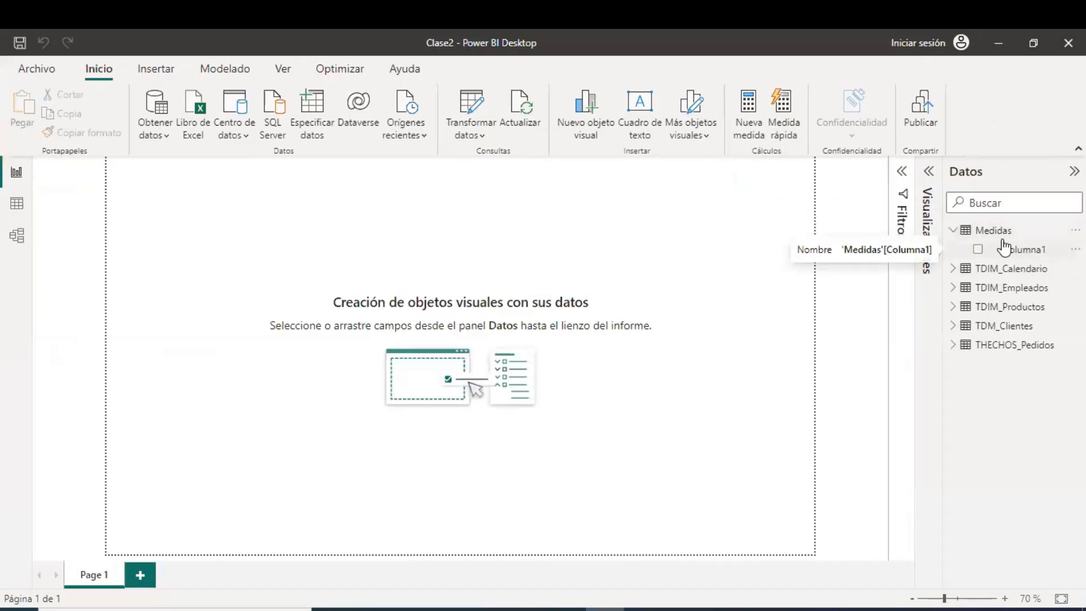
pyautogui.click(952, 231)
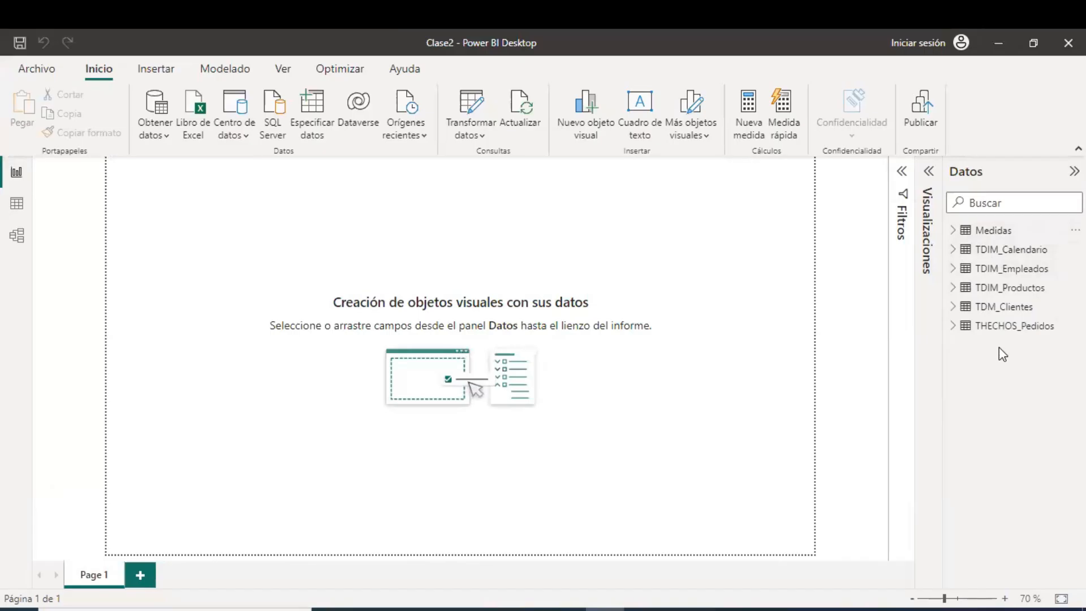
# - Expand the THECHOS_Pedidos table, point arrows at its Cantidad, Descuento and PrecioUnidad fields, and clear the annotations
pyautogui.click(954, 327)
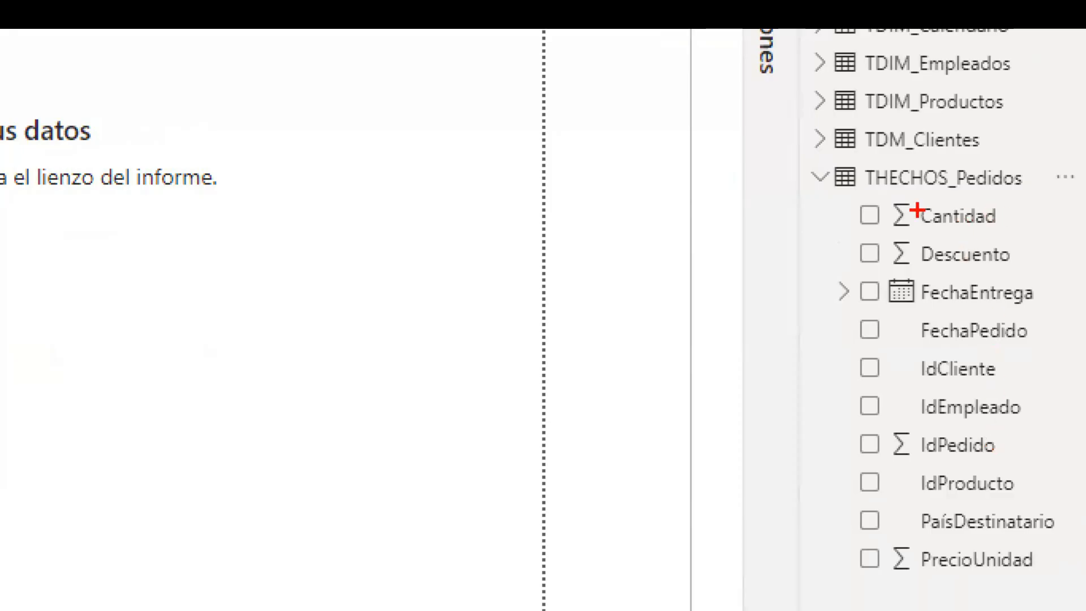
pyautogui.moveTo(1009, 217); pyautogui.dragTo(1074, 217)
pyautogui.moveTo(1035, 258); pyautogui.dragTo(1085, 285)
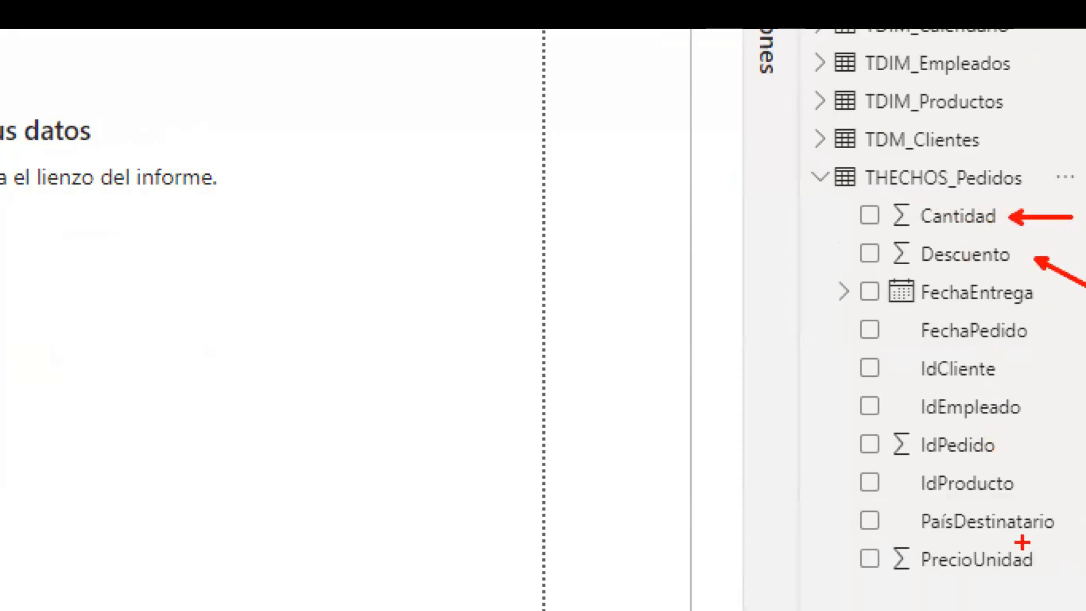
pyautogui.moveTo(1054, 571); pyautogui.dragTo(1085, 570)
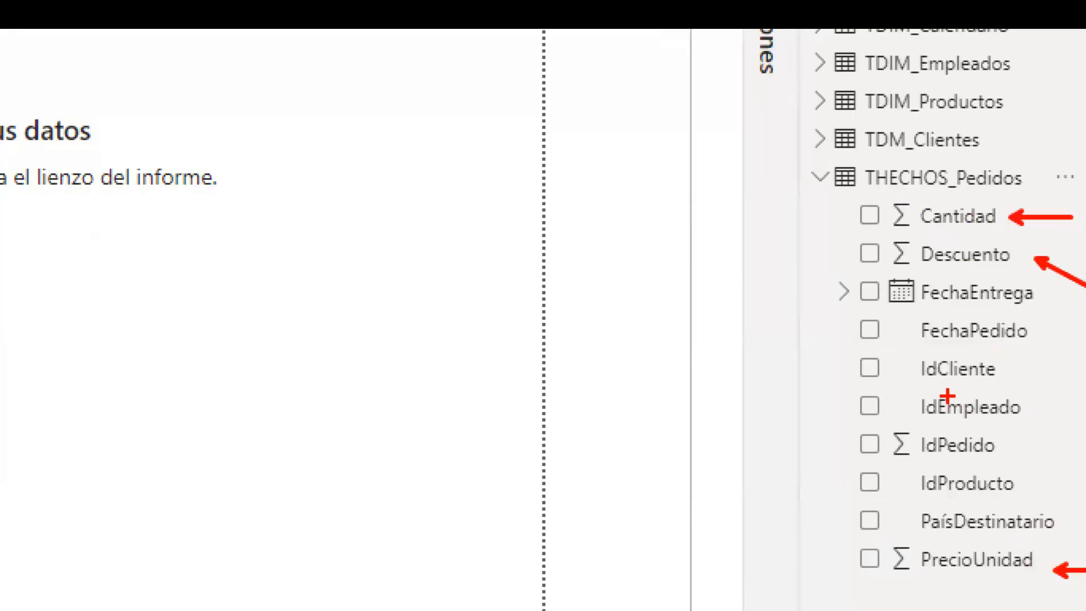
pyautogui.press('Escape')
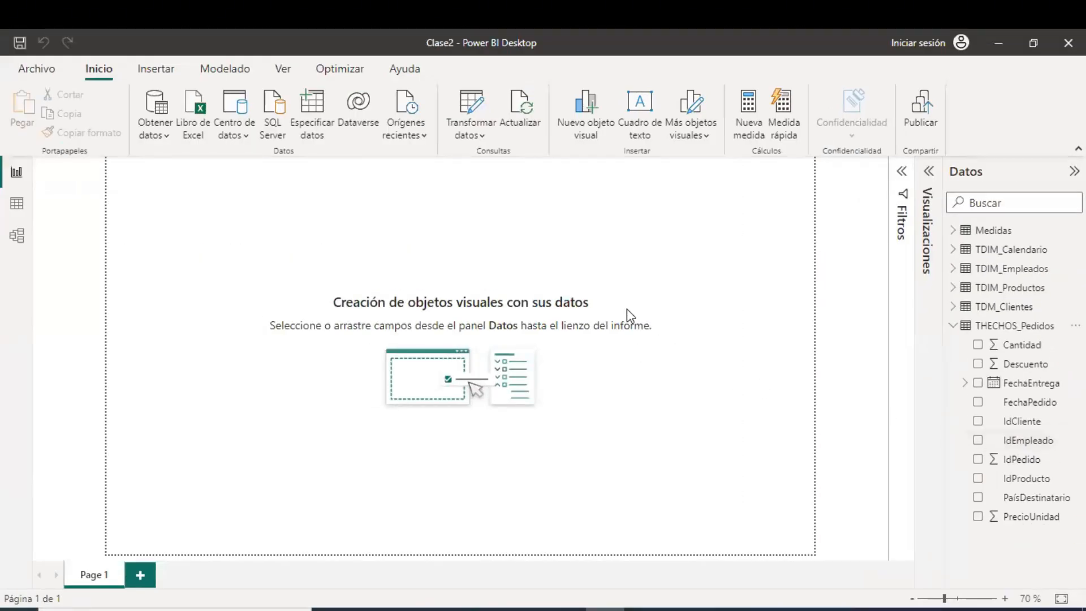
# - Insert a table visual on the report page, enlarge it and place it near the upper middle of the canvas
pyautogui.click(929, 171)
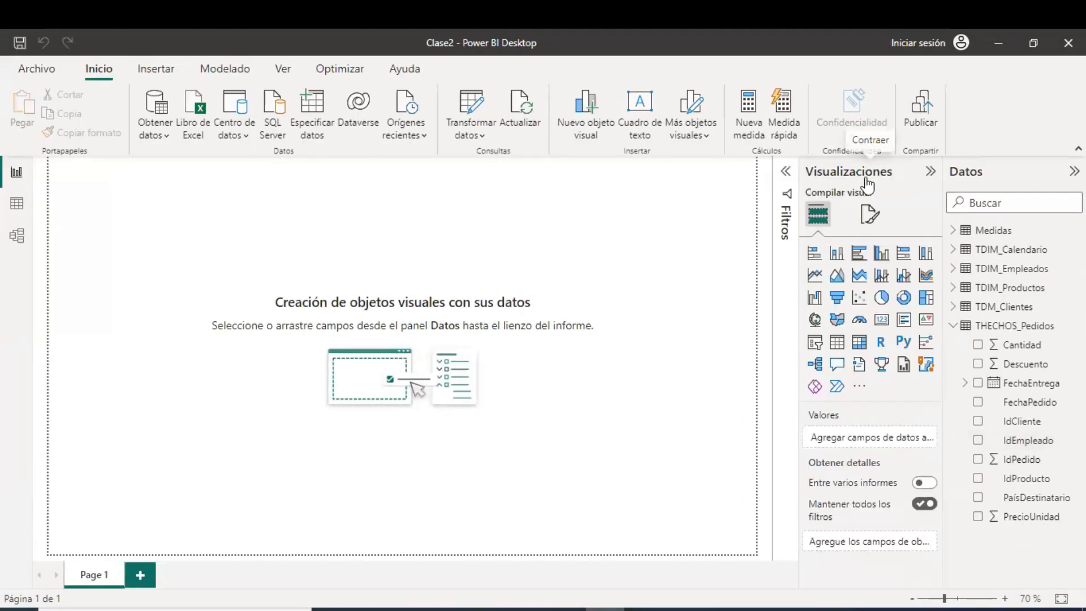
pyautogui.click(837, 341)
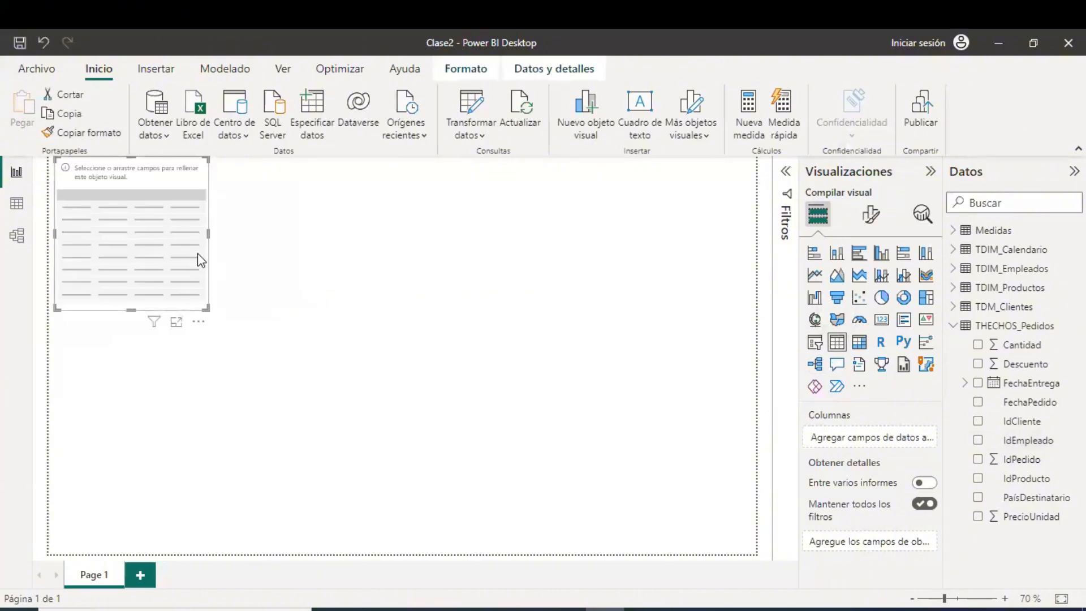
pyautogui.moveTo(158, 225); pyautogui.dragTo(385, 273)
pyautogui.moveTo(435, 359); pyautogui.dragTo(485, 410)
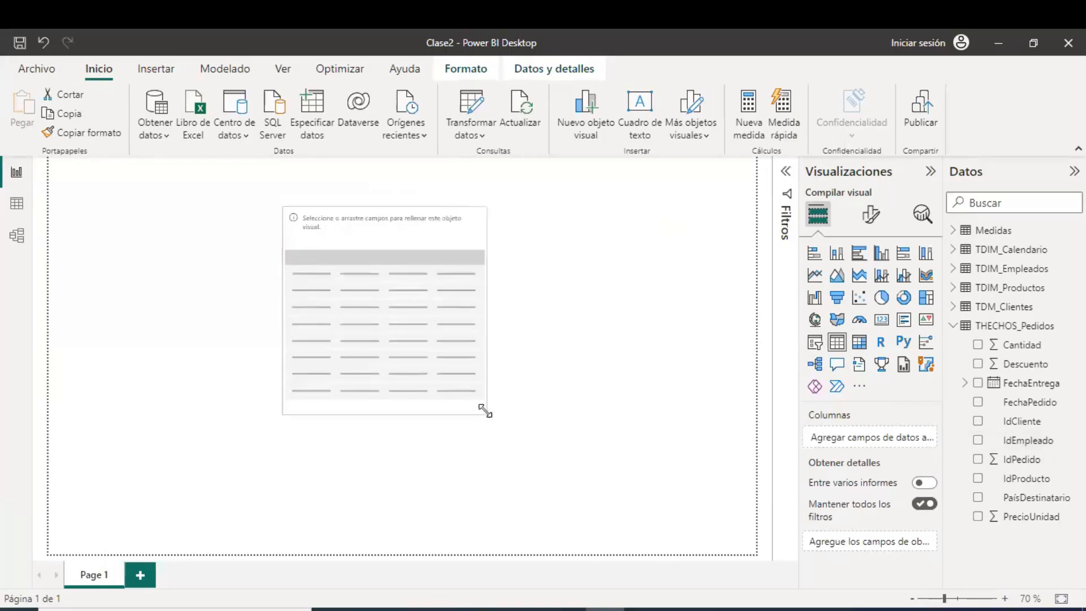
pyautogui.moveTo(393, 316); pyautogui.dragTo(373, 311)
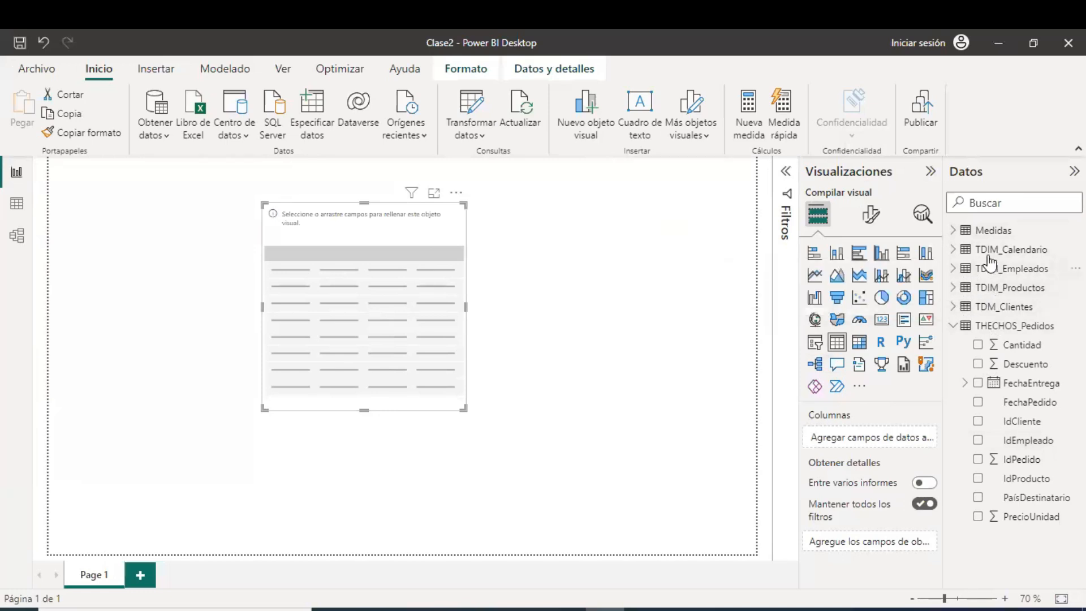
# - Fill the table visual with NombreCategoría from TDIM_Productos and Cantidad from THECHOS_Pedidos, and shift the visual left on the canvas
pyautogui.click(954, 290)
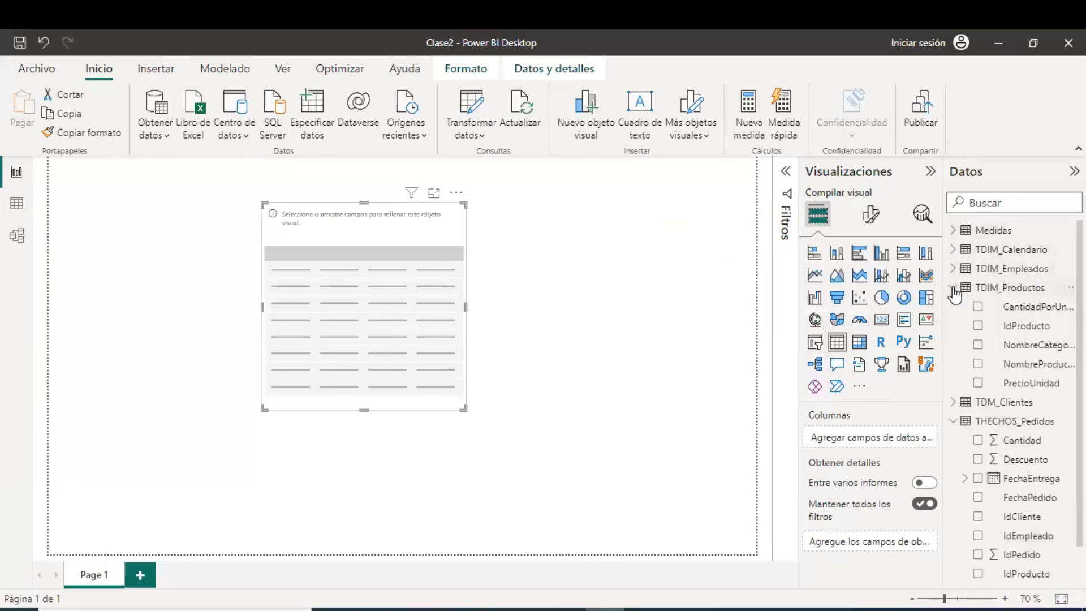
pyautogui.moveTo(1038, 349); pyautogui.dragTo(888, 433)
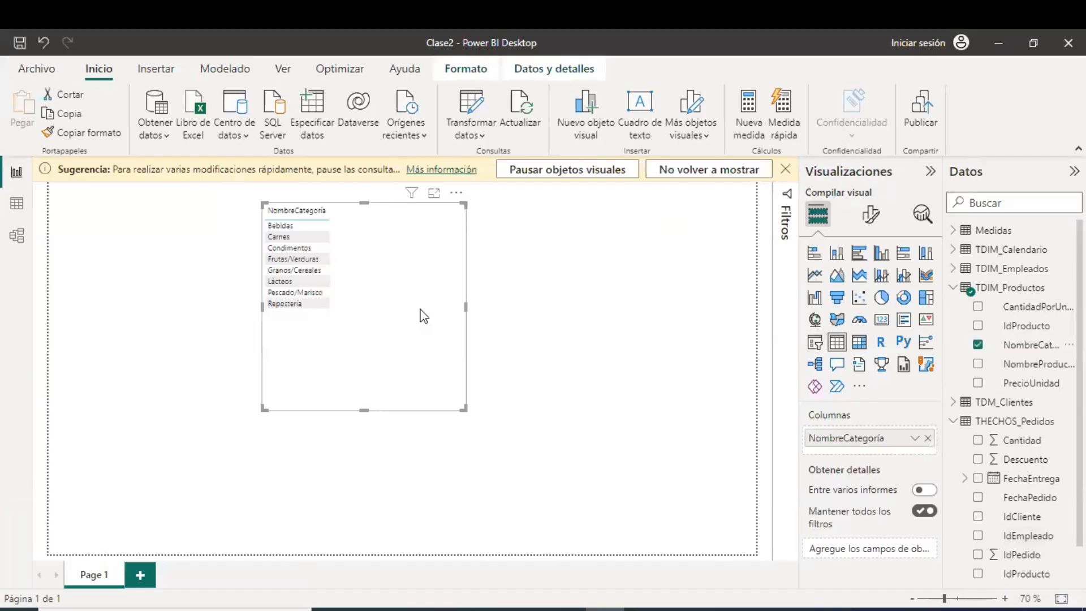
pyautogui.click(955, 288)
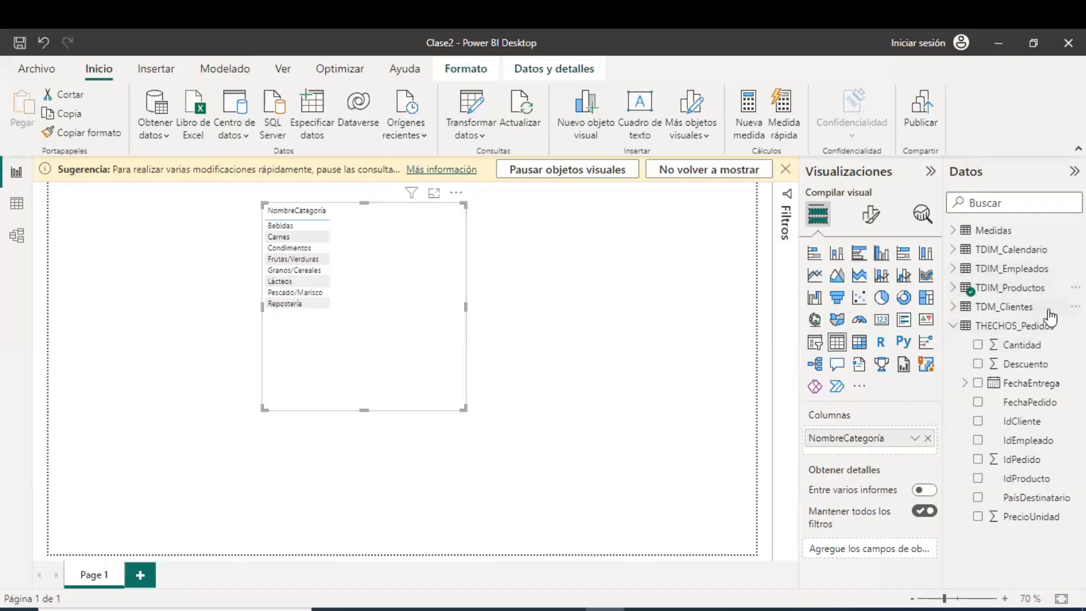
pyautogui.moveTo(1018, 345); pyautogui.dragTo(851, 428)
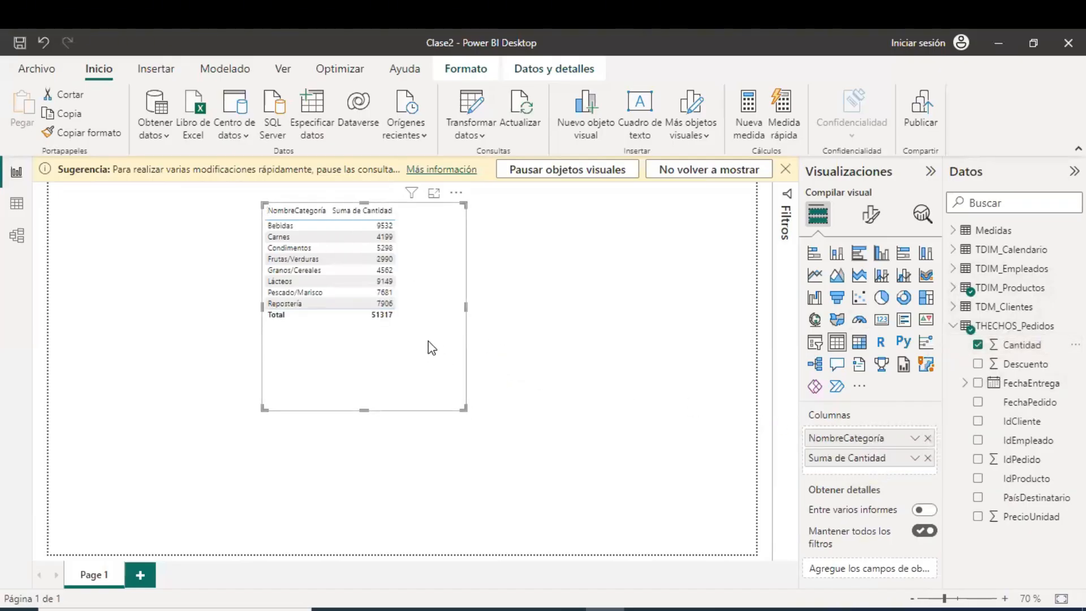
pyautogui.click(784, 170)
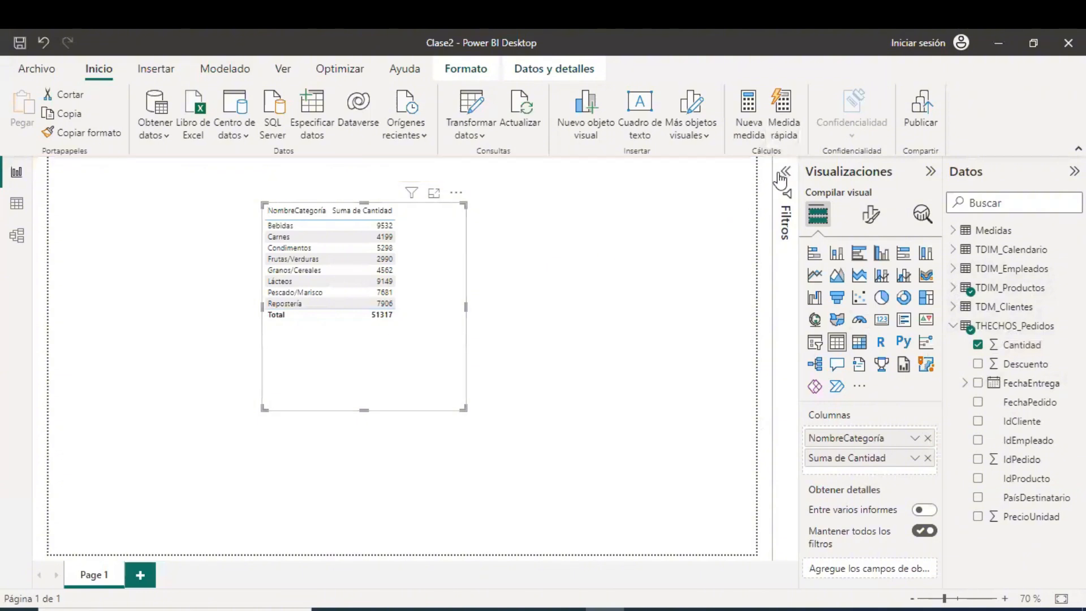
pyautogui.moveTo(414, 365); pyautogui.dragTo(308, 376)
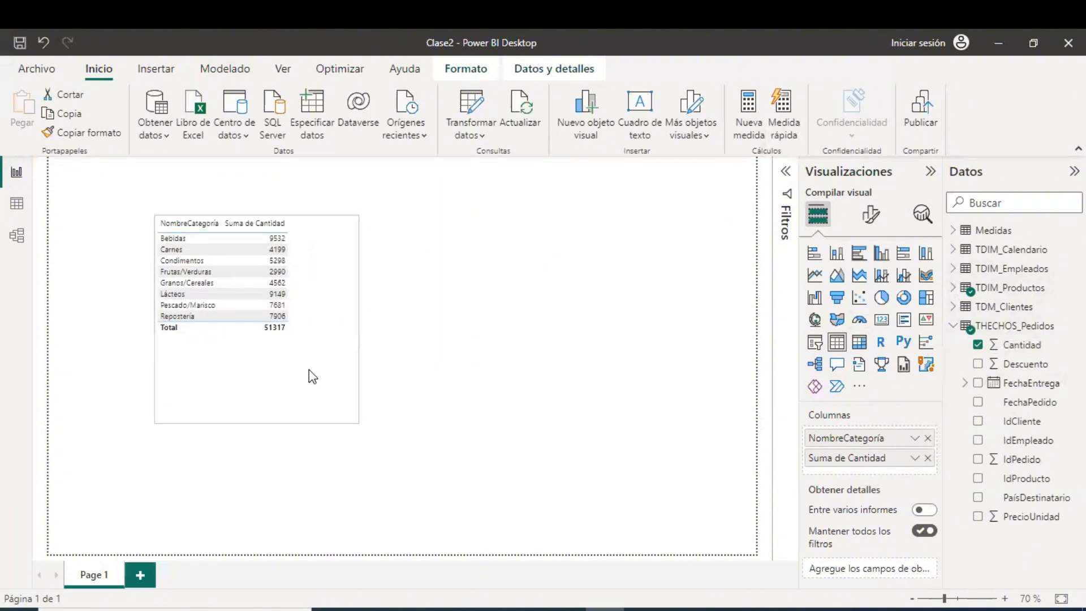
# - Set the font size of the table visual's values to 16
pyautogui.click(871, 215)
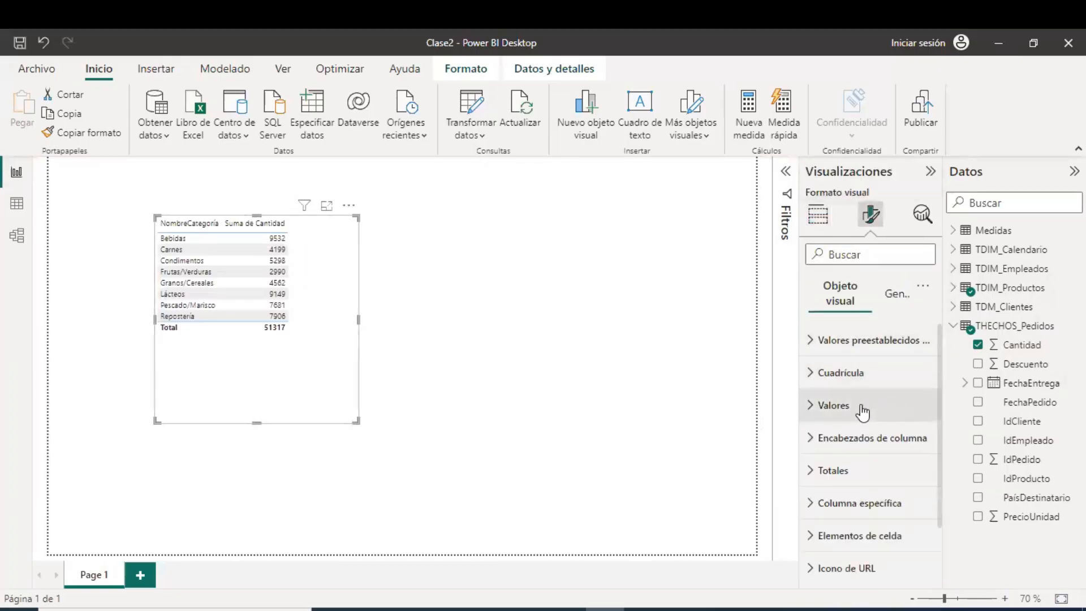
pyautogui.click(818, 372)
pyautogui.scroll(-2, 893, 424)
pyautogui.scroll(2, 893, 418)
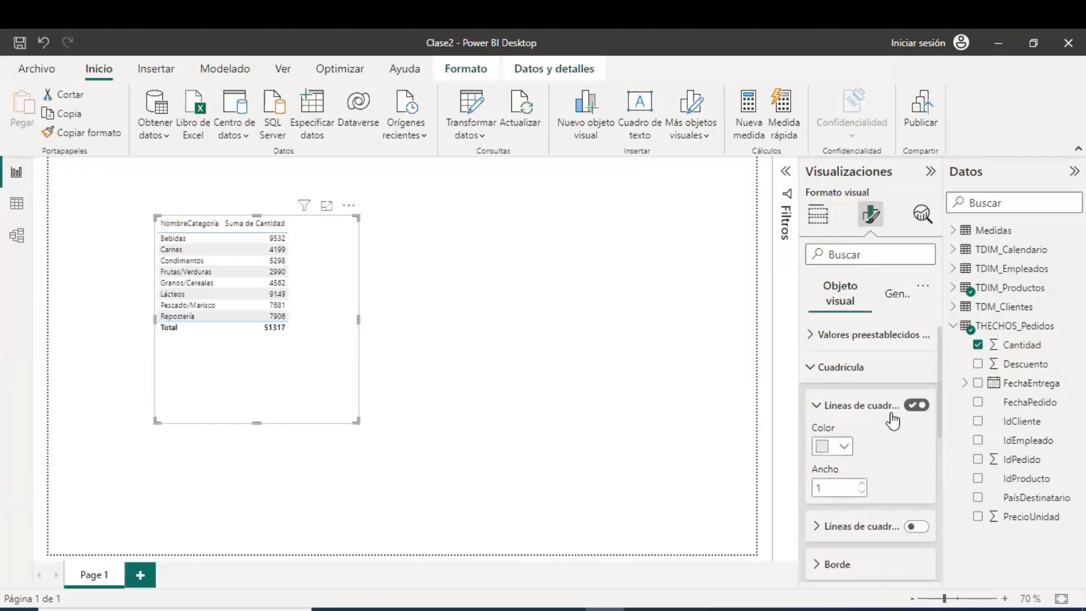
pyautogui.click(814, 375)
pyautogui.click(814, 341)
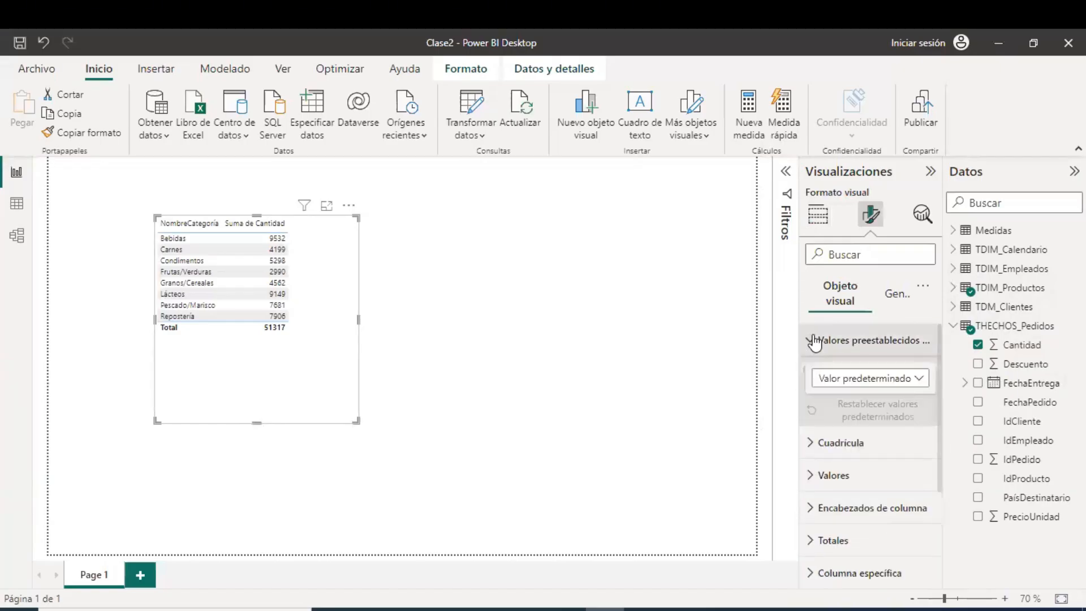
pyautogui.click(815, 341)
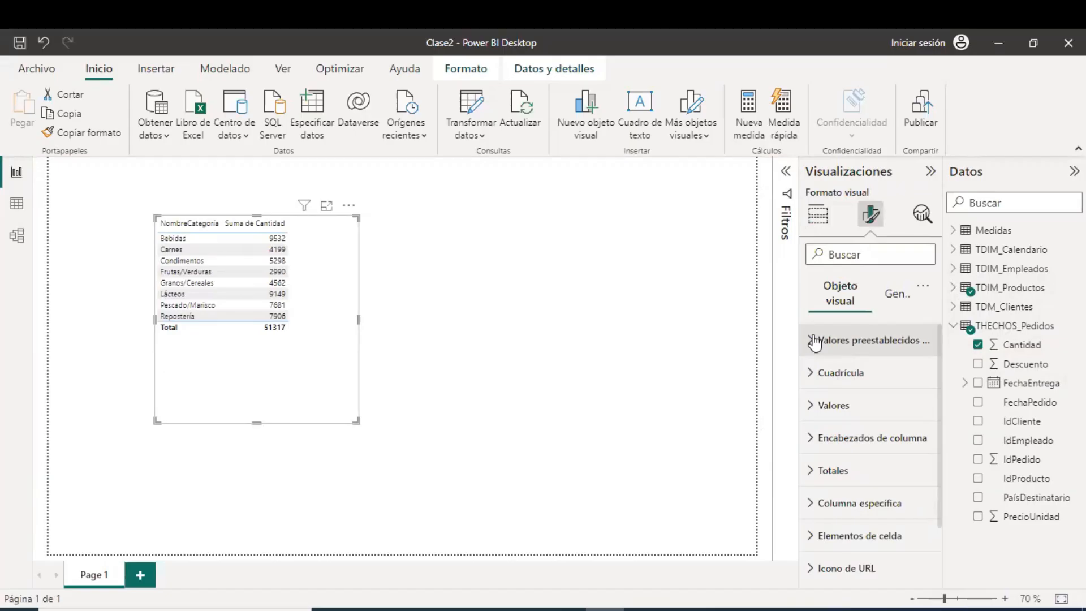
pyautogui.click(821, 405)
pyautogui.click(923, 403)
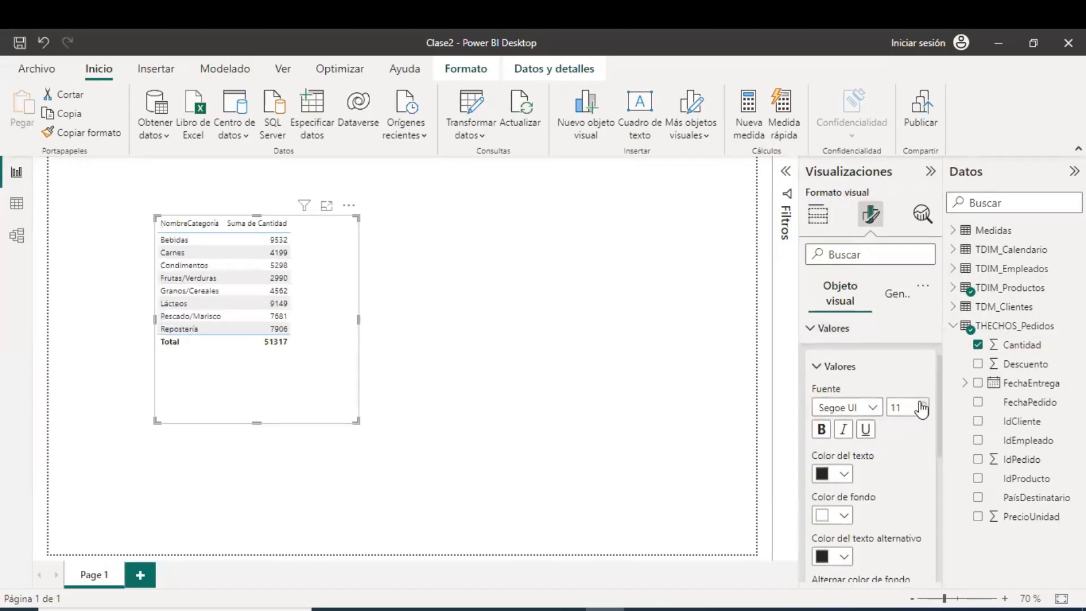
pyautogui.click(922, 404)
pyautogui.click(922, 404)
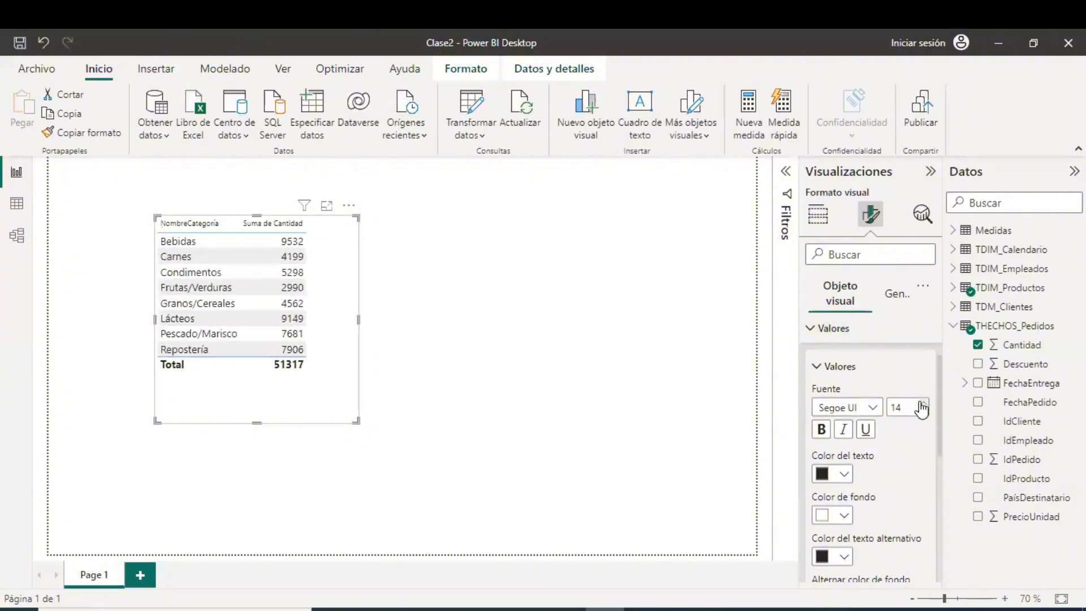
pyautogui.click(922, 404)
pyautogui.click(922, 404)
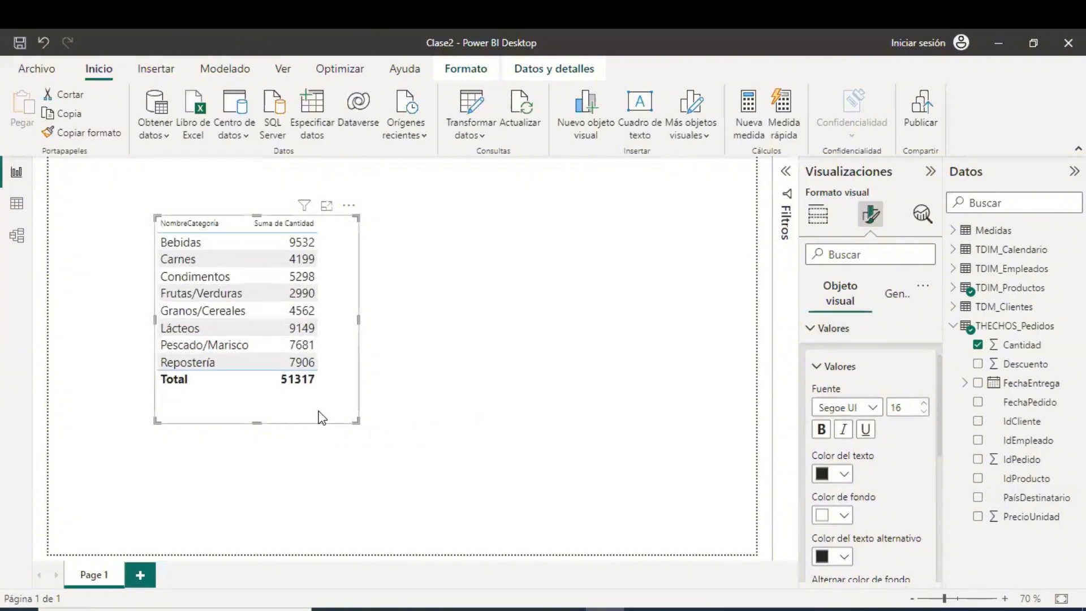
# - Shrink the table visual to fit its contents, place it near the canvas's upper-left corner and deselect it
pyautogui.moveTo(254, 409); pyautogui.dragTo(252, 400)
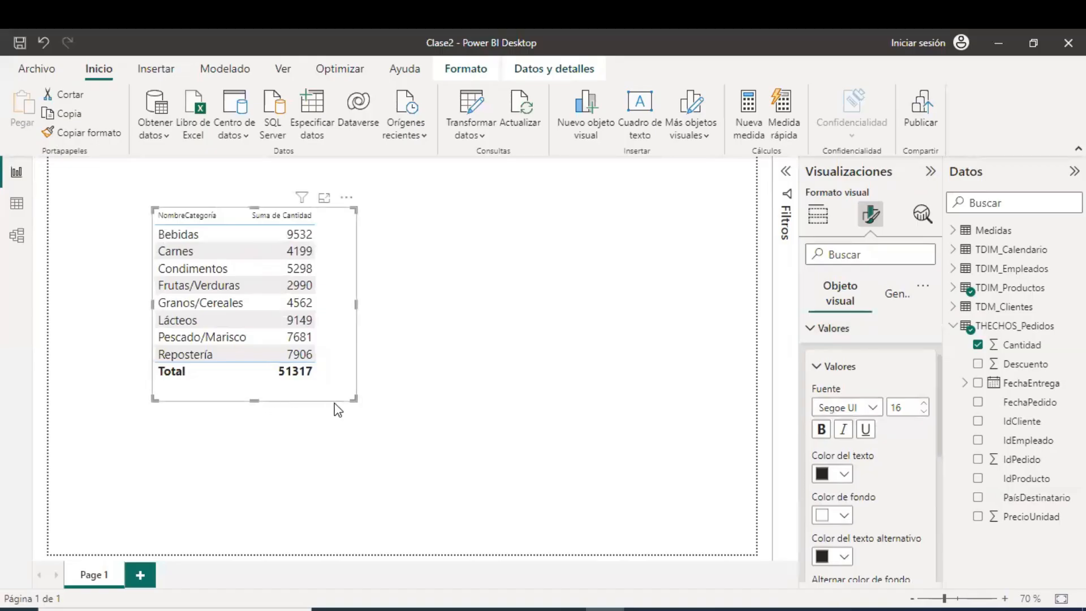
pyautogui.moveTo(324, 395); pyautogui.dragTo(284, 352)
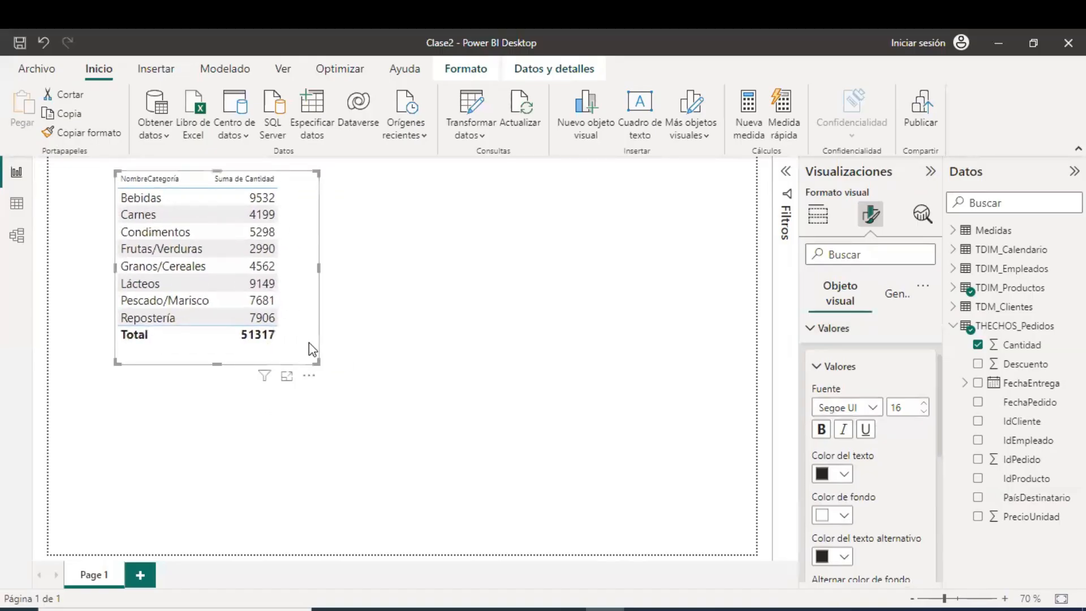
pyautogui.moveTo(318, 267); pyautogui.dragTo(306, 268)
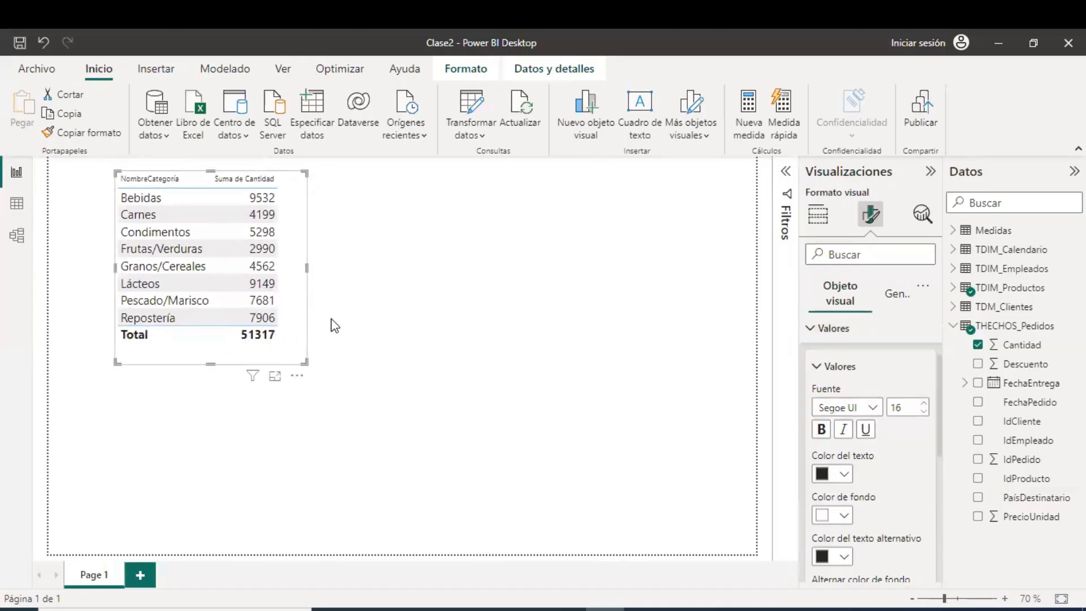
pyautogui.click(357, 391)
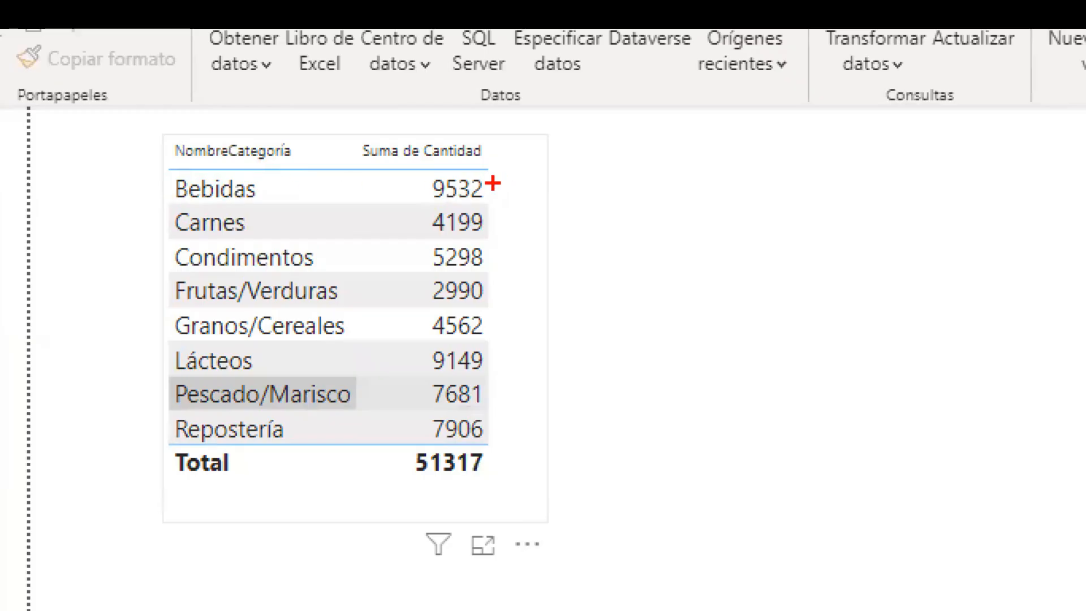
# - Mark the Bebidas, Carnes, Condimentos and Frutas/Verduras rows with arrows, frame the quantity column, point at its total, and clear the annotations
pyautogui.moveTo(504, 182); pyautogui.dragTo(569, 183)
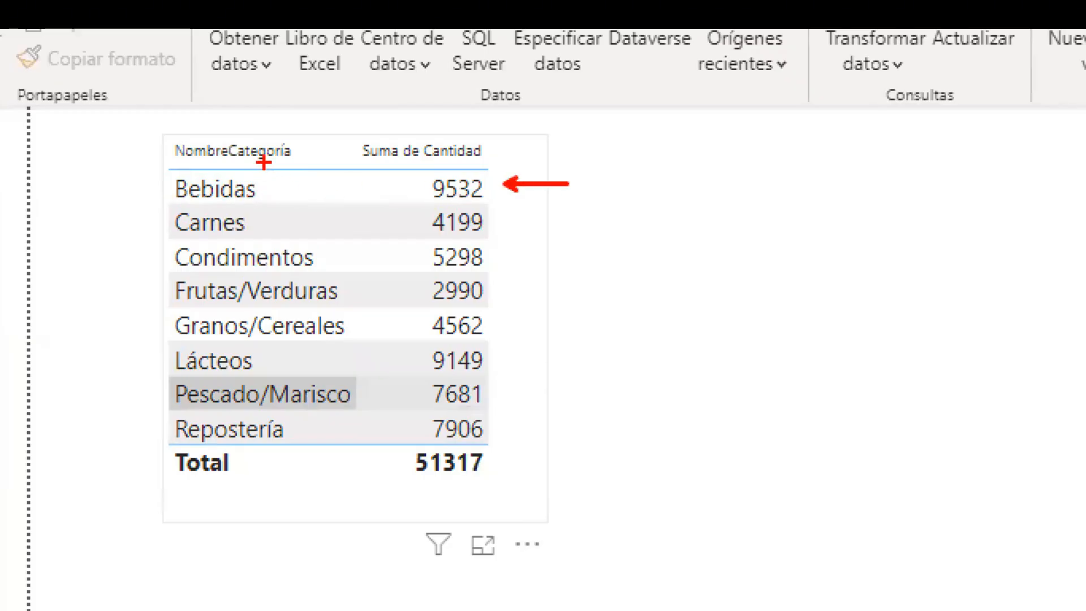
pyautogui.moveTo(504, 224); pyautogui.dragTo(582, 225)
pyautogui.moveTo(510, 259); pyautogui.dragTo(581, 258)
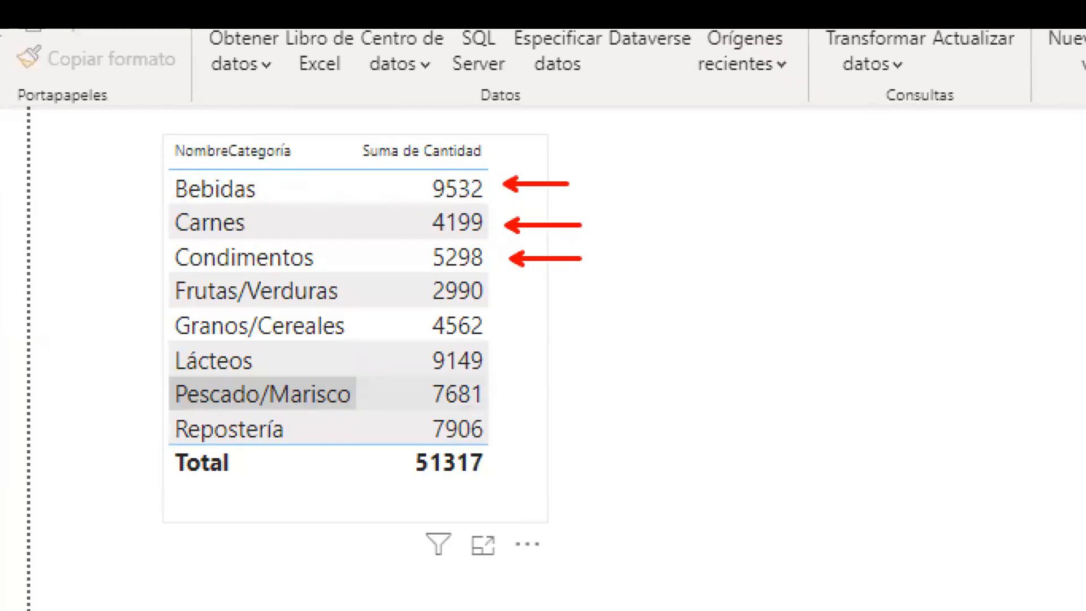
pyautogui.moveTo(518, 289); pyautogui.dragTo(578, 290)
pyautogui.moveTo(390, 172)
pyautogui.mouseDown()
pyautogui.moveTo(493, 468)
pyautogui.moveTo(462, 513)
pyautogui.mouseUp()
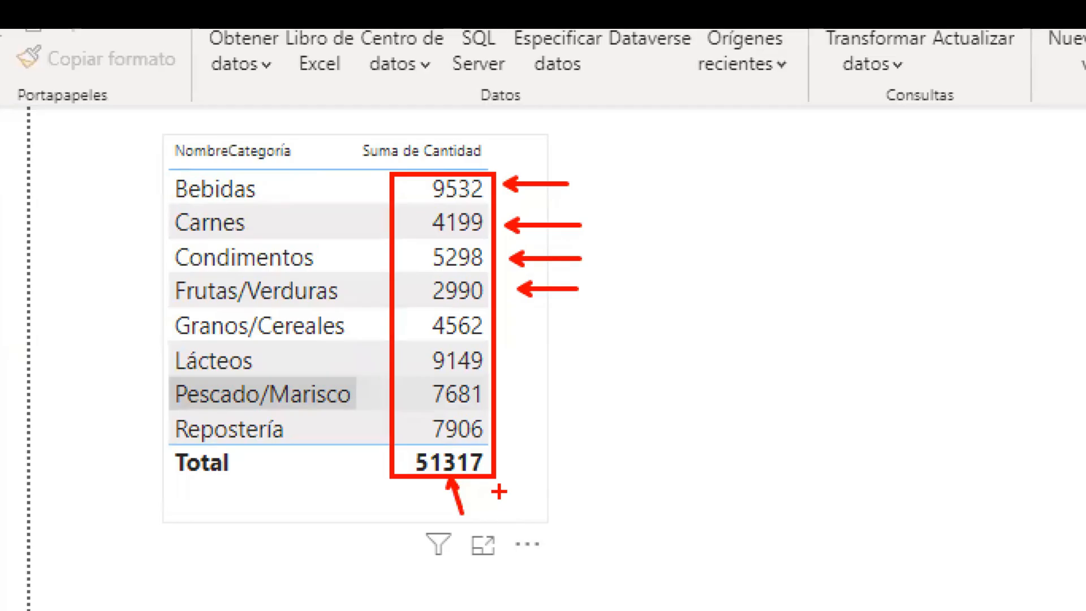
pyautogui.press('Escape')
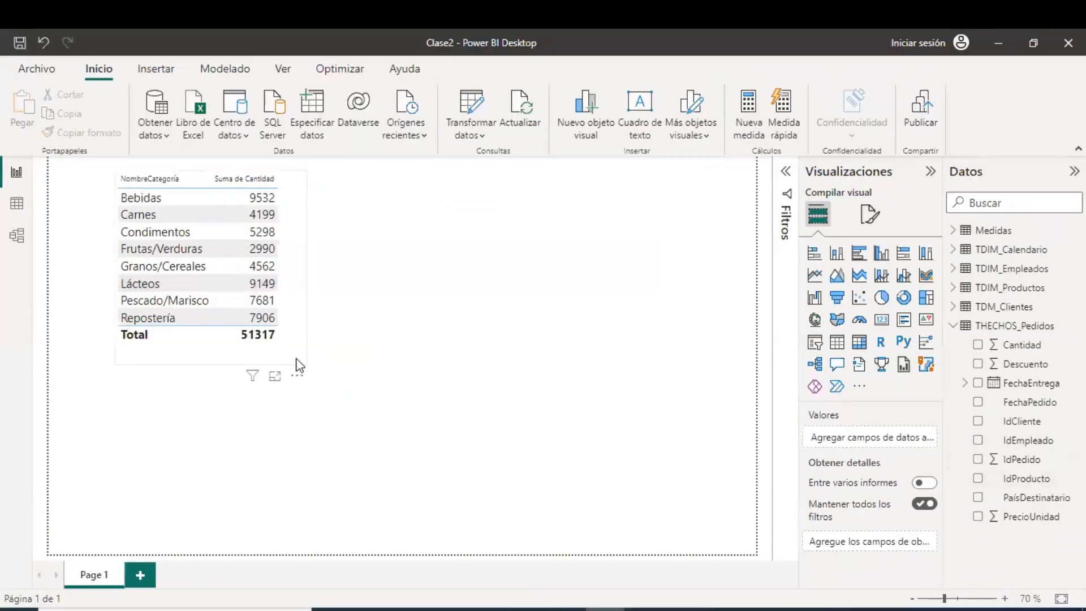
# - Select the table visual, frame its Suma de Cantidad and NombreCategoría fields with arrows towards their source tables, and clear the annotations
pyautogui.click(299, 365)
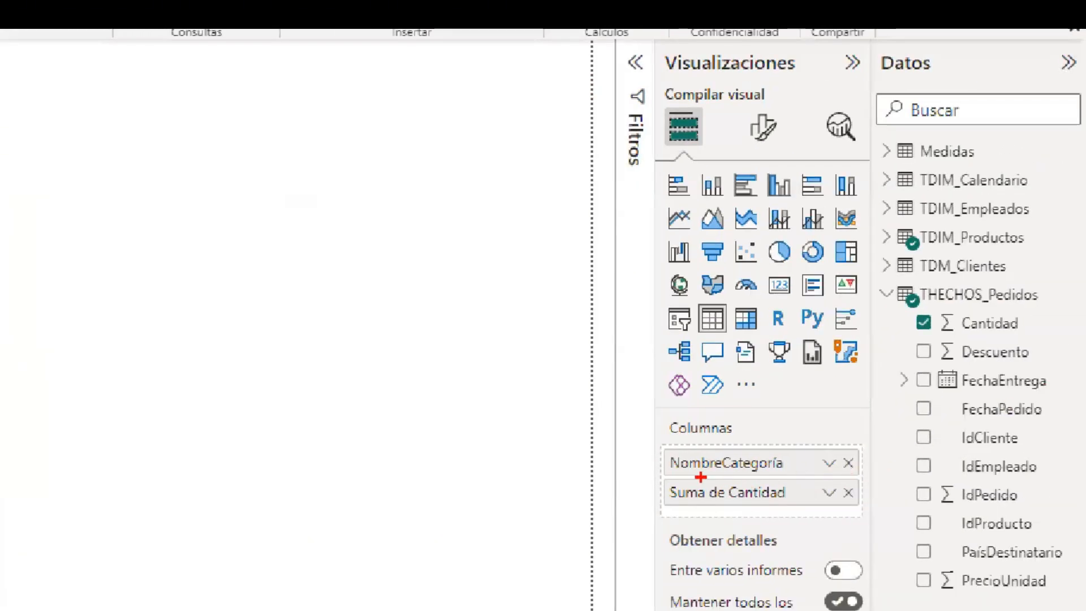
pyautogui.moveTo(673, 477)
pyautogui.mouseDown()
pyautogui.moveTo(851, 512)
pyautogui.moveTo(913, 346)
pyautogui.moveTo(942, 390)
pyautogui.mouseUp()
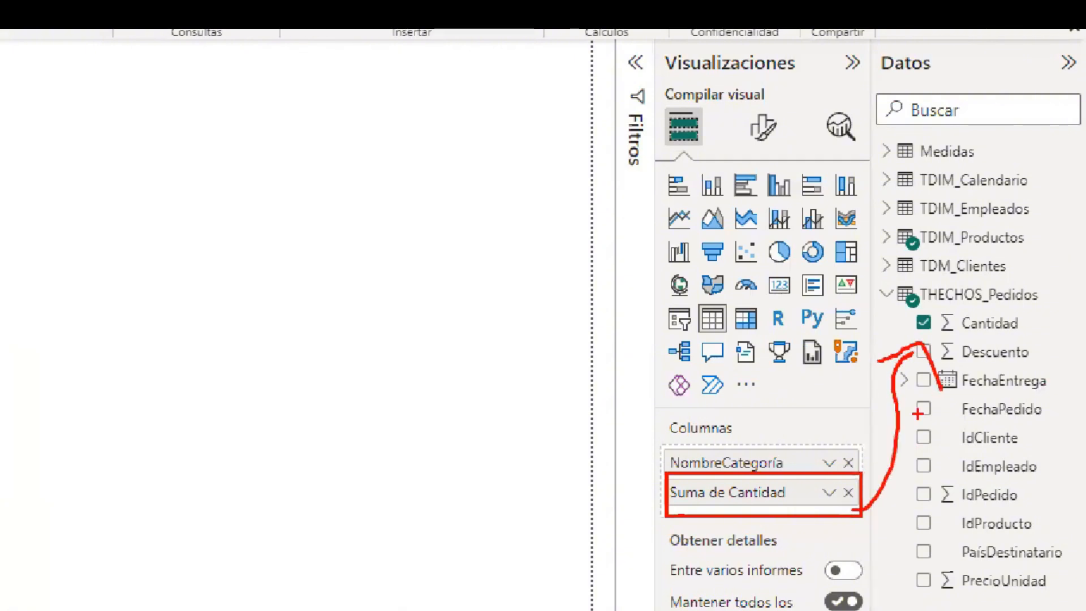
pyautogui.moveTo(655, 445); pyautogui.dragTo(807, 477)
pyautogui.moveTo(786, 463)
pyautogui.mouseDown()
pyautogui.moveTo(872, 261)
pyautogui.moveTo(909, 262)
pyautogui.mouseUp()
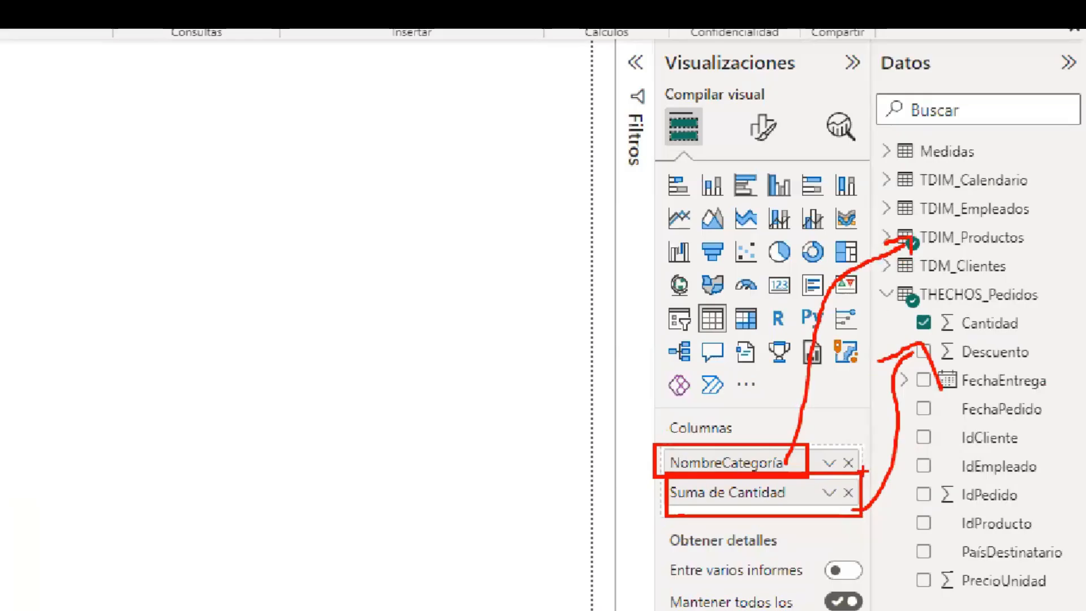
pyautogui.press('Escape')
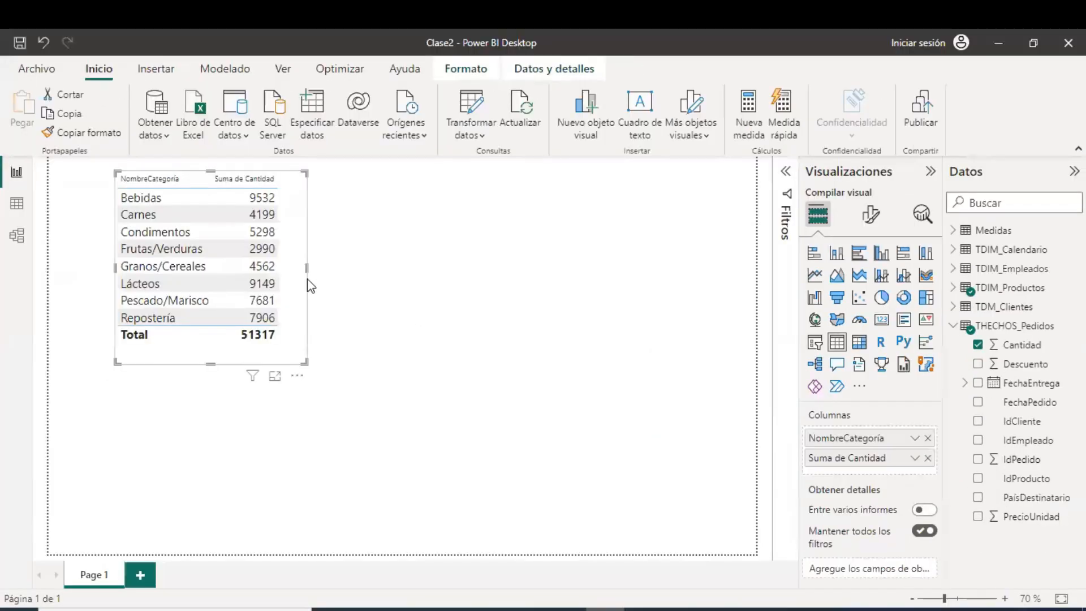
# - Shorten the table visual to fit its rows, duplicate it and place the copy directly below the original
pyautogui.moveTo(298, 308)
pyautogui.mouseDown()
pyautogui.moveTo(308, 306)
pyautogui.moveTo(284, 321)
pyautogui.mouseUp()
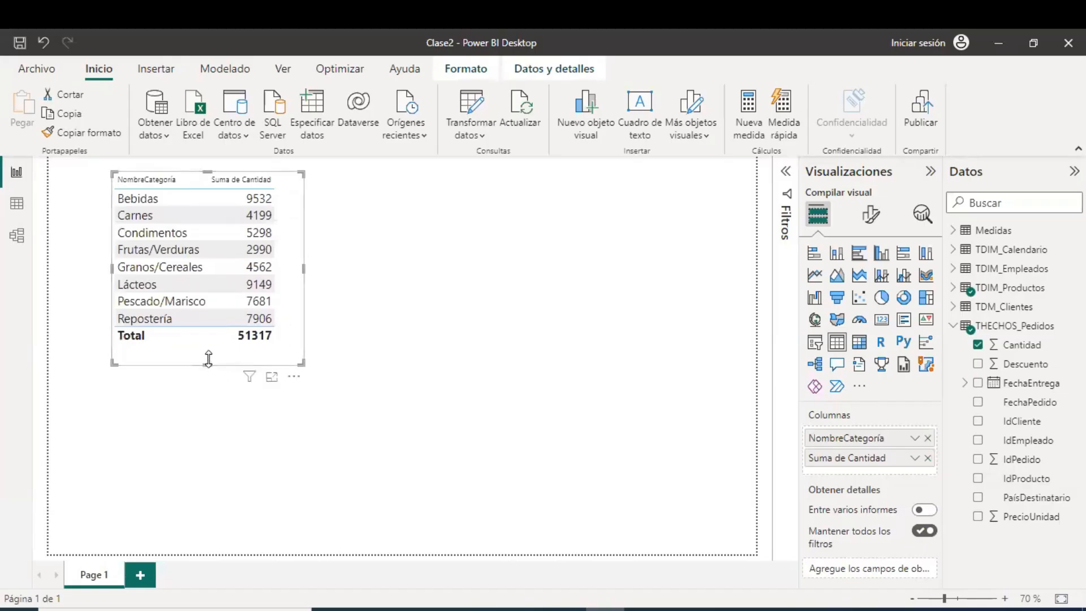
pyautogui.moveTo(208, 359); pyautogui.dragTo(244, 355)
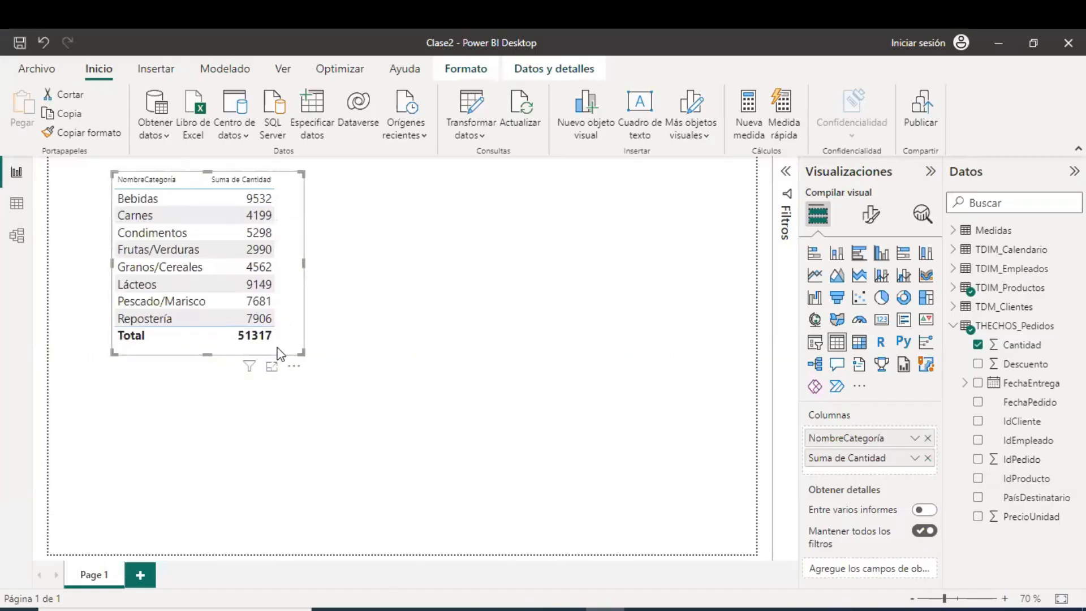
pyautogui.hotkey('ctrl', 'c')
pyautogui.hotkey('ctrl', 'v')
pyautogui.moveTo(286, 324); pyautogui.dragTo(275, 501)
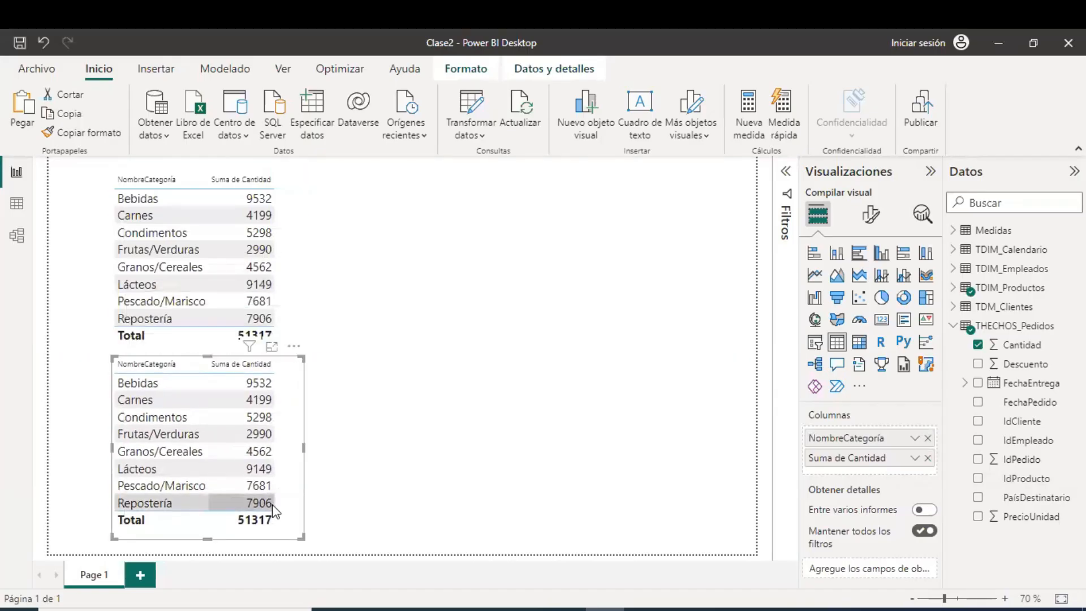
pyautogui.click(362, 459)
pyautogui.click(306, 321)
pyautogui.click(300, 401)
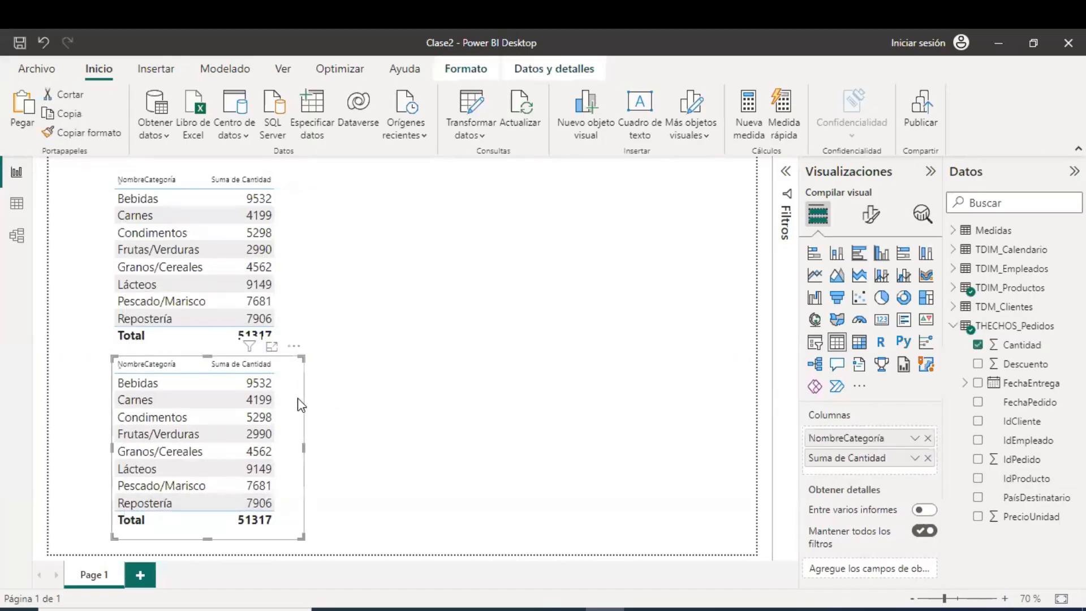
pyautogui.click(434, 419)
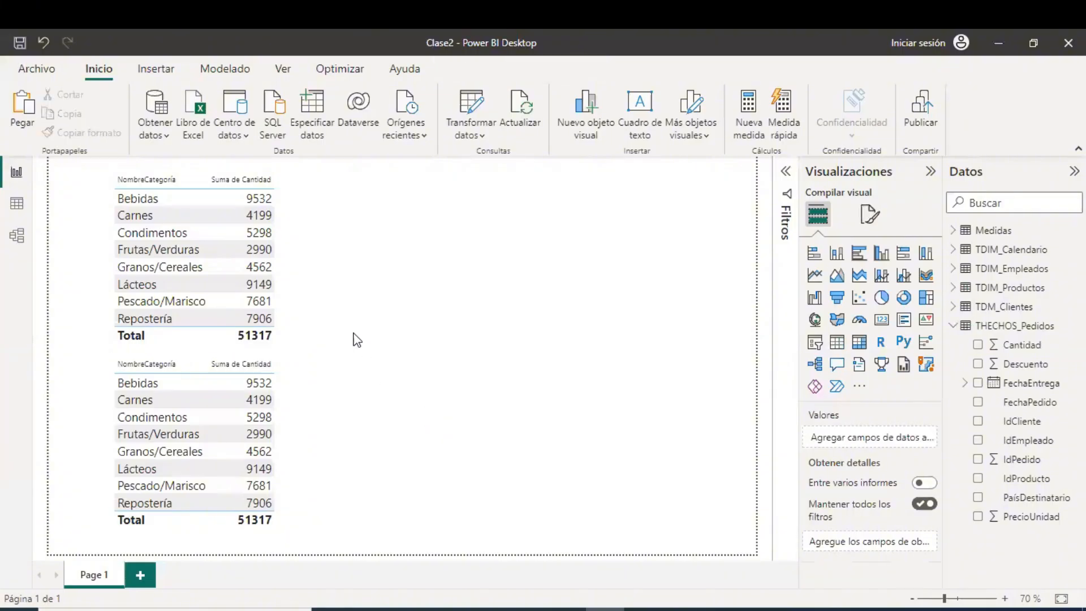
# - Select the upper table visual, frame its Suma de Cantidad column with a red rectangle, and clear the annotation
pyautogui.click(299, 276)
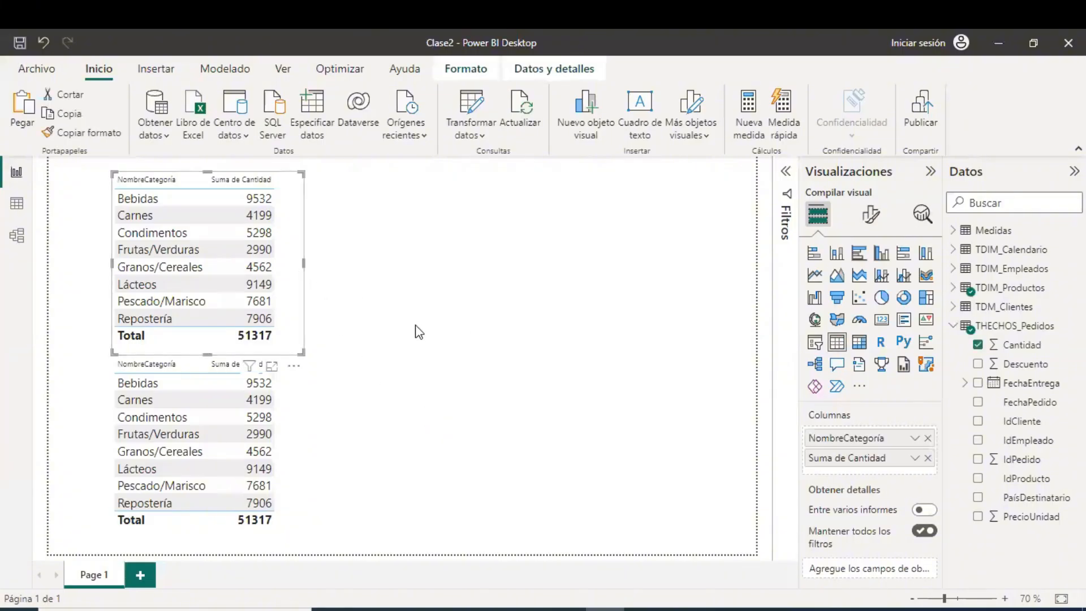
pyautogui.hotkey('ctrl', '1')
pyautogui.click(194, 177)
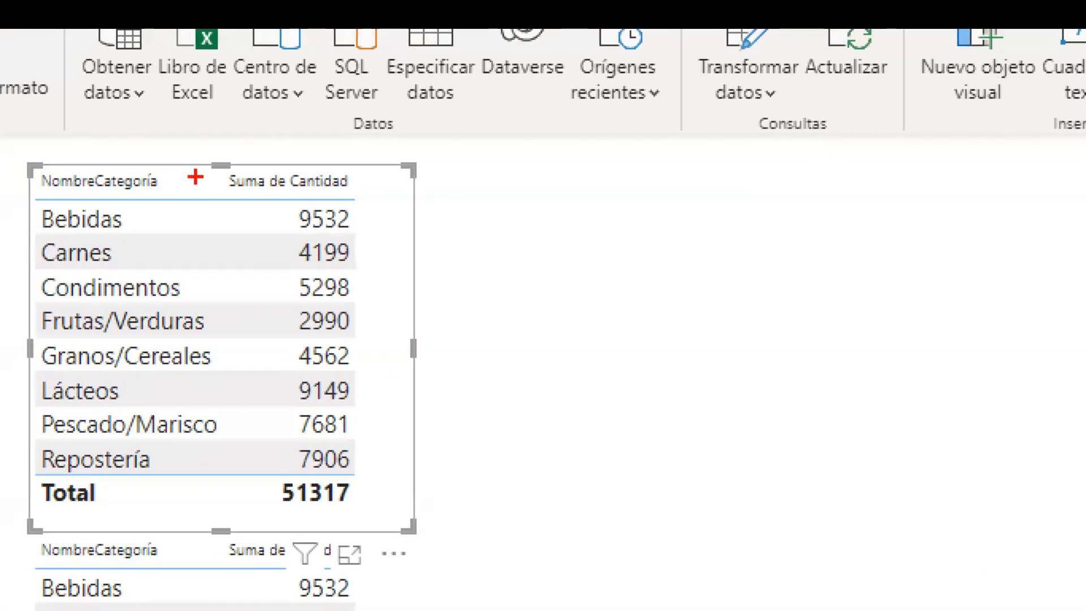
pyautogui.moveTo(225, 188); pyautogui.dragTo(369, 518)
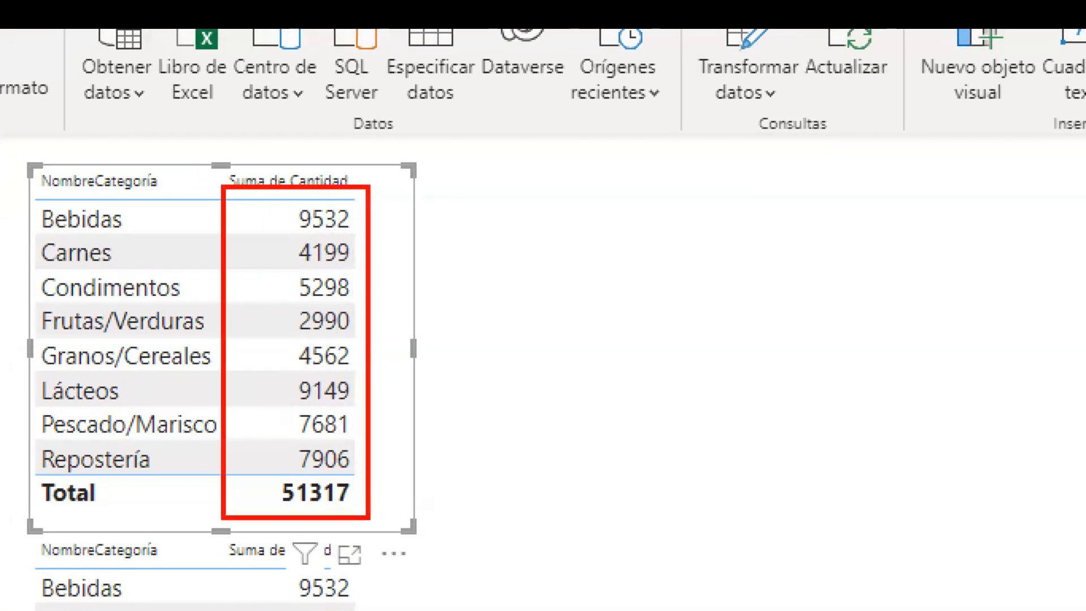
pyautogui.press('Escape')
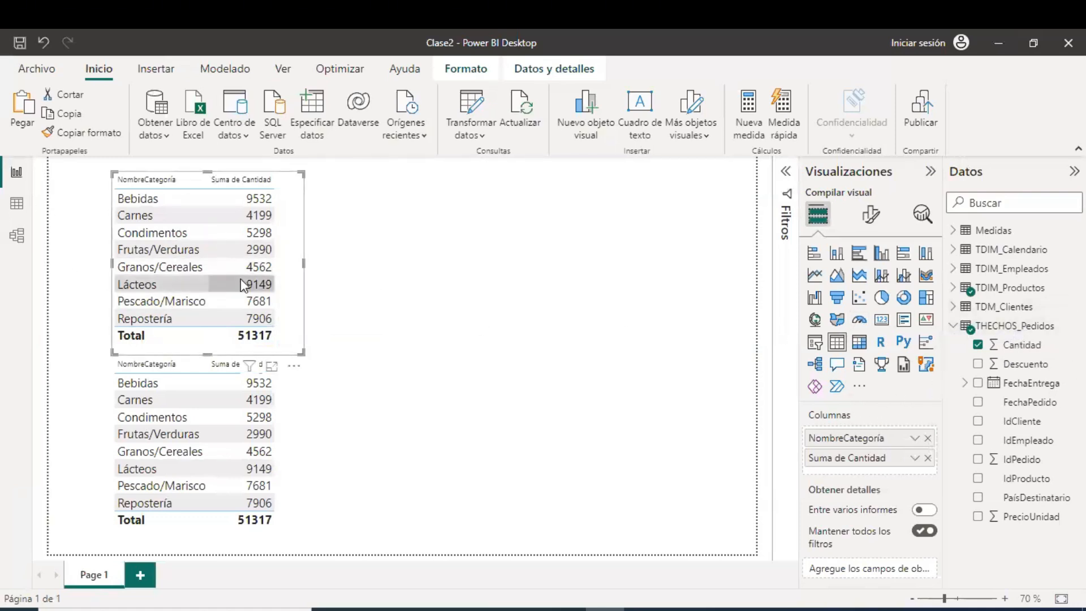
# - Apply the thousands separator to the Cantidad column of THECHOS_Pedidos in the data view and return to the report
pyautogui.click(28, 209)
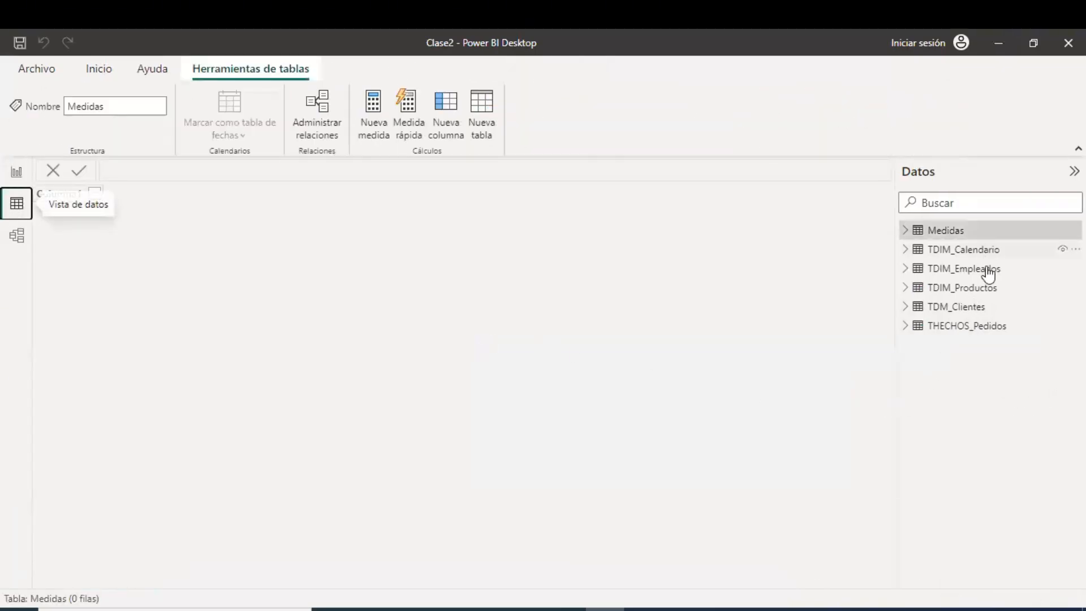
pyautogui.click(977, 333)
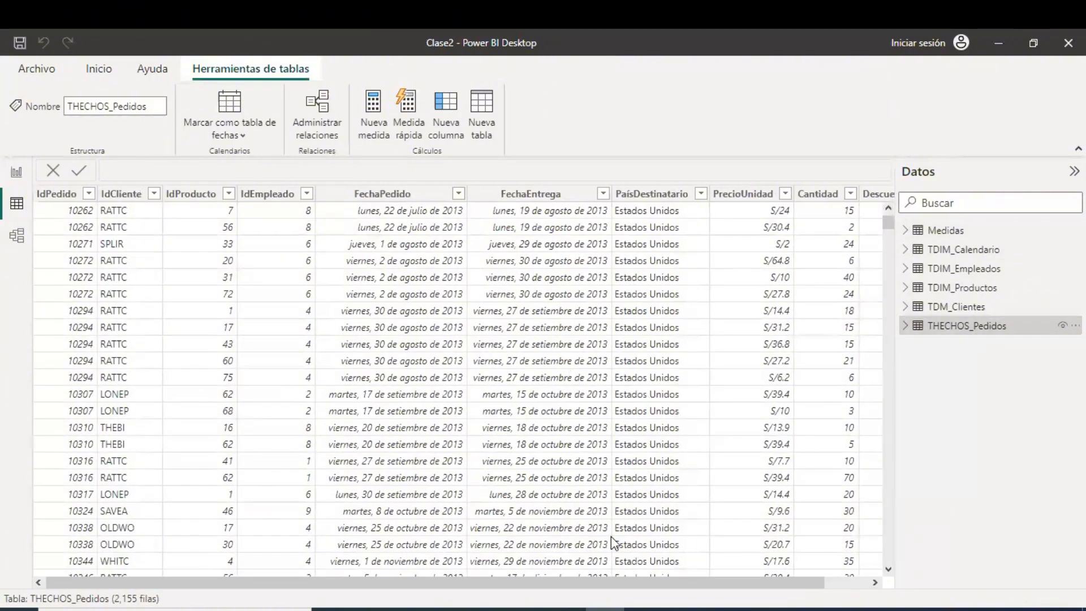
pyautogui.moveTo(745, 582); pyautogui.dragTo(767, 583)
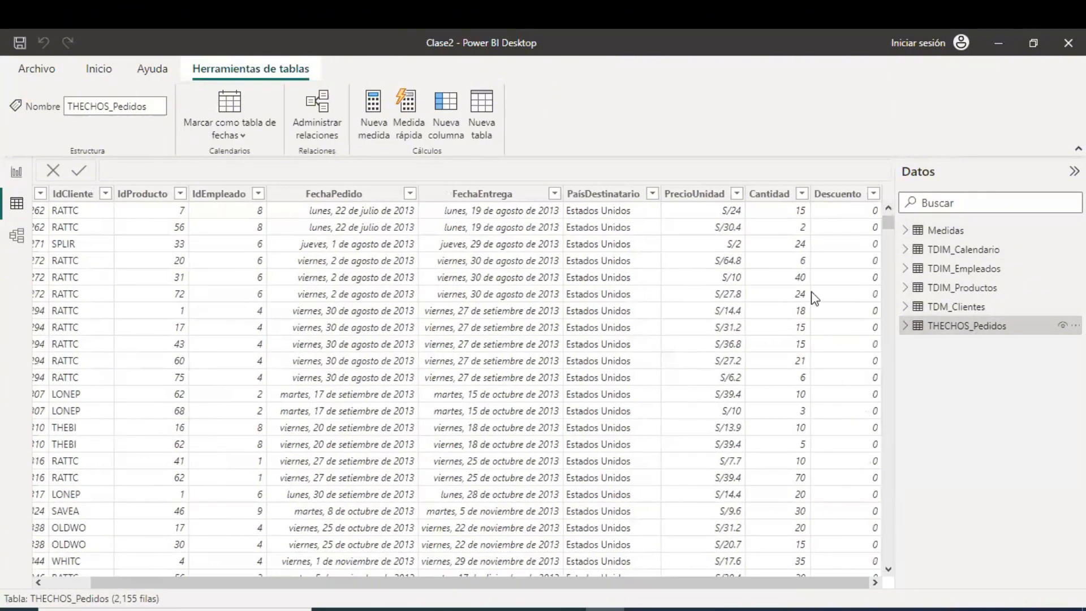
pyautogui.click(773, 195)
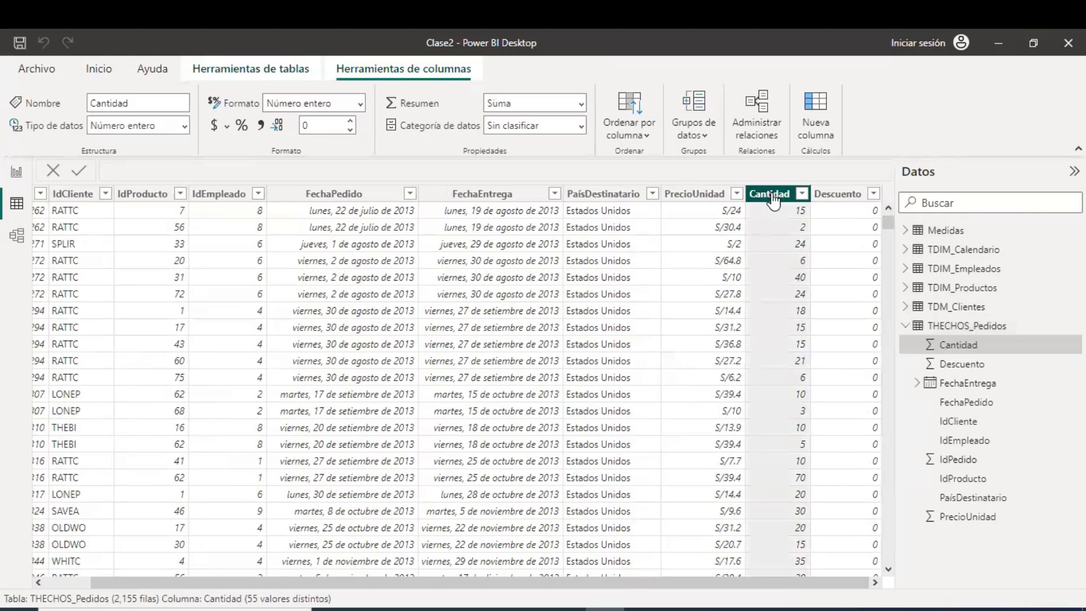
pyautogui.click(259, 129)
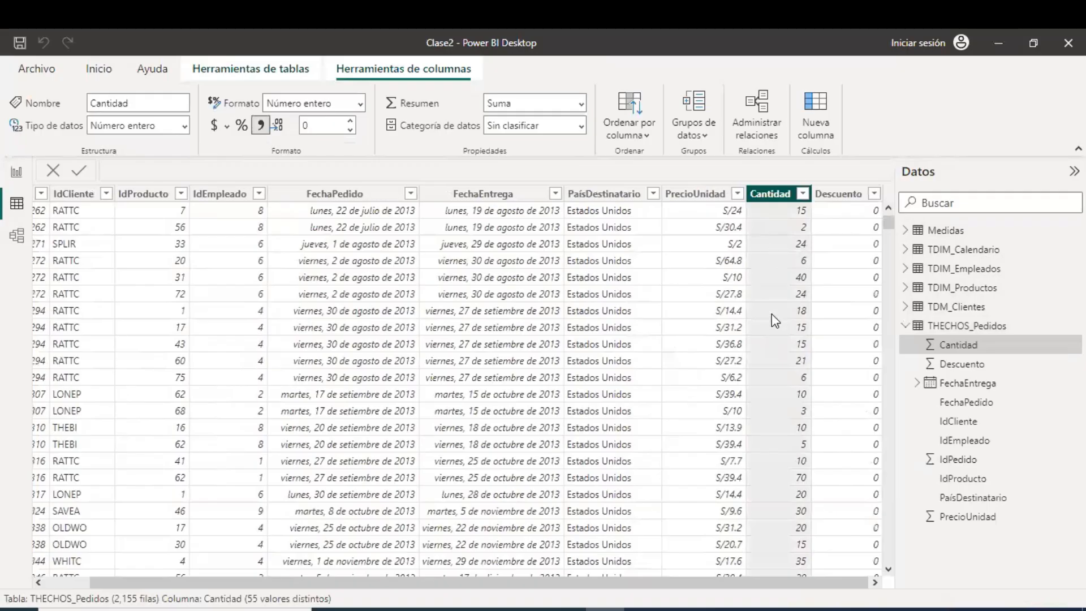
pyautogui.click(17, 171)
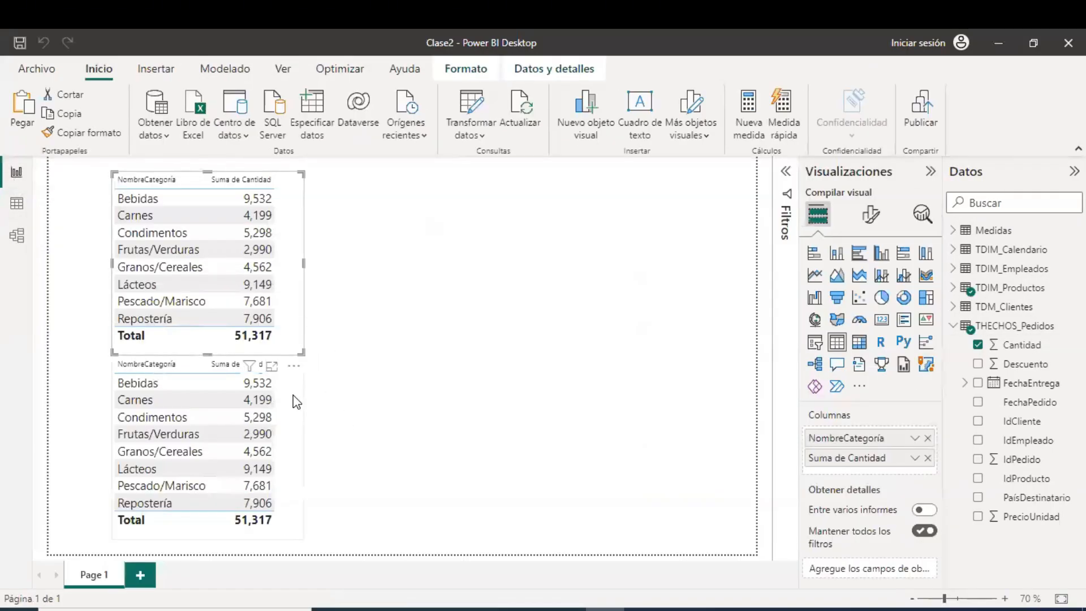
# - Move the duplicate table slightly lower, and temporarily mark the upper table with a frame and an arrow at its total
pyautogui.moveTo(300, 398); pyautogui.dragTo(301, 432)
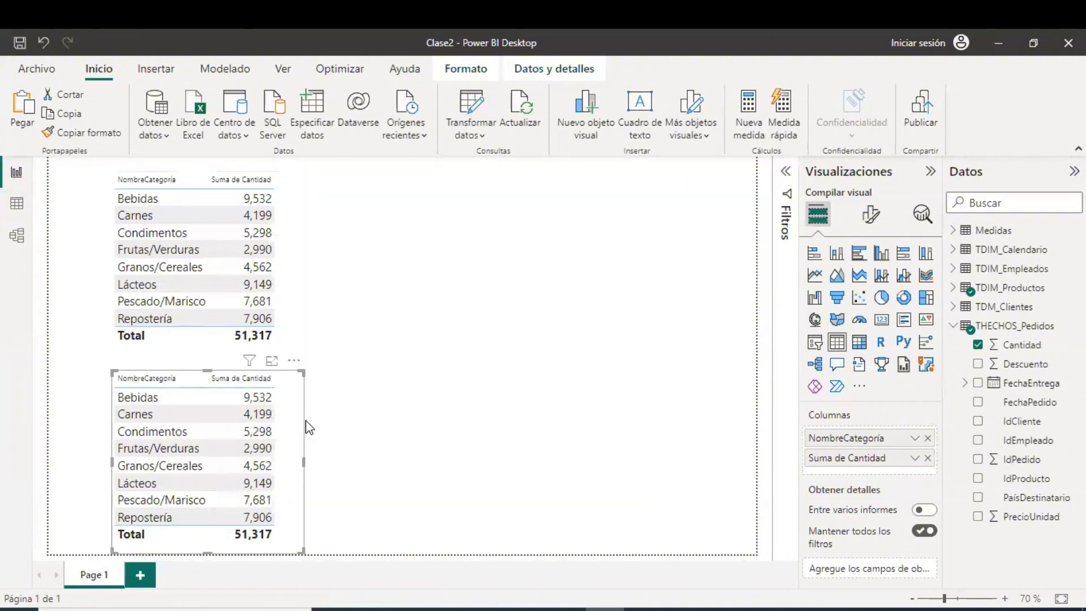
pyautogui.click(355, 410)
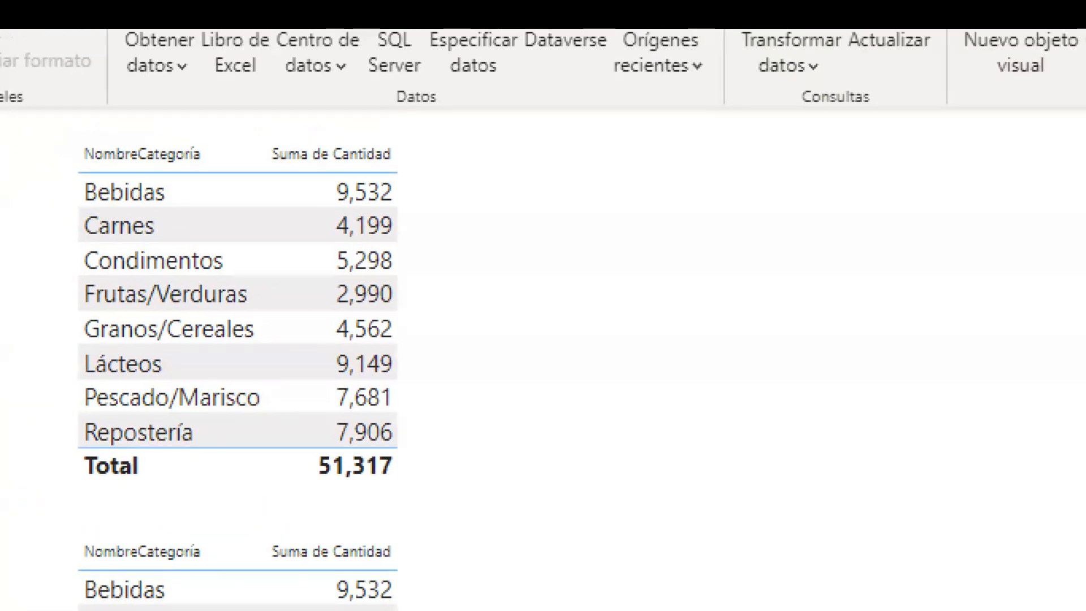
pyautogui.moveTo(43, 136)
pyautogui.mouseDown()
pyautogui.moveTo(359, 507)
pyautogui.moveTo(416, 499)
pyautogui.moveTo(368, 512)
pyautogui.mouseUp()
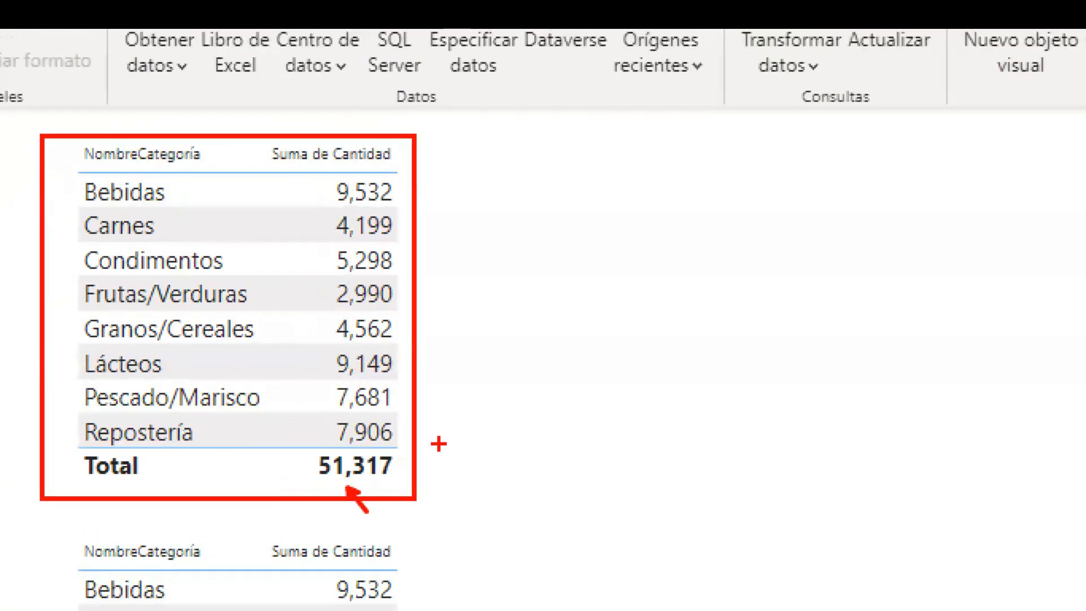
pyautogui.press('Escape')
# - Remove the Suma de Cantidad field from the lower table visual, leaving only NombreCategoría
pyautogui.click(289, 433)
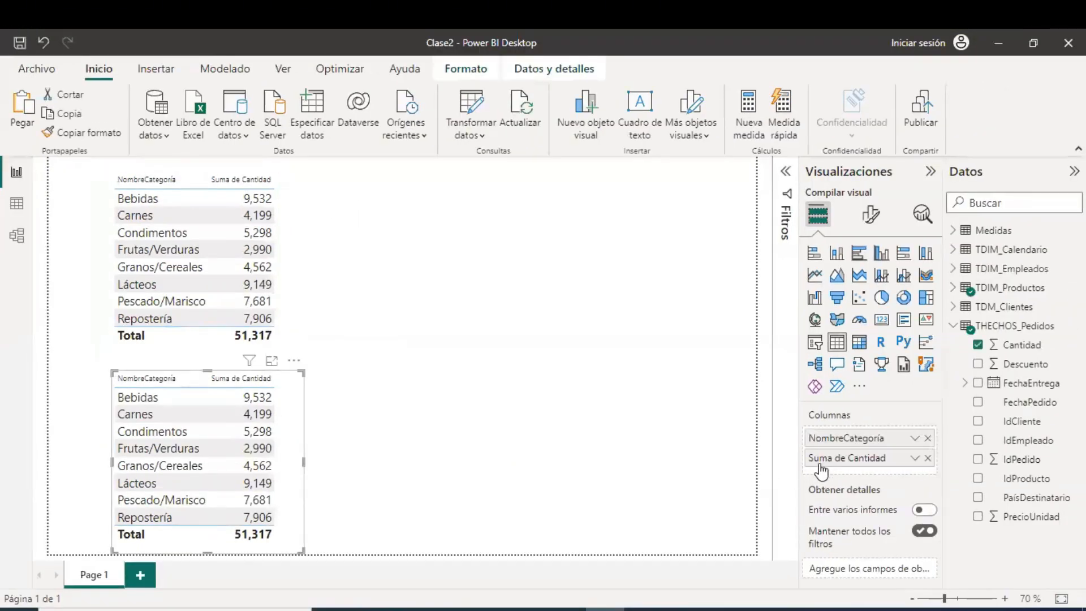
pyautogui.click(928, 459)
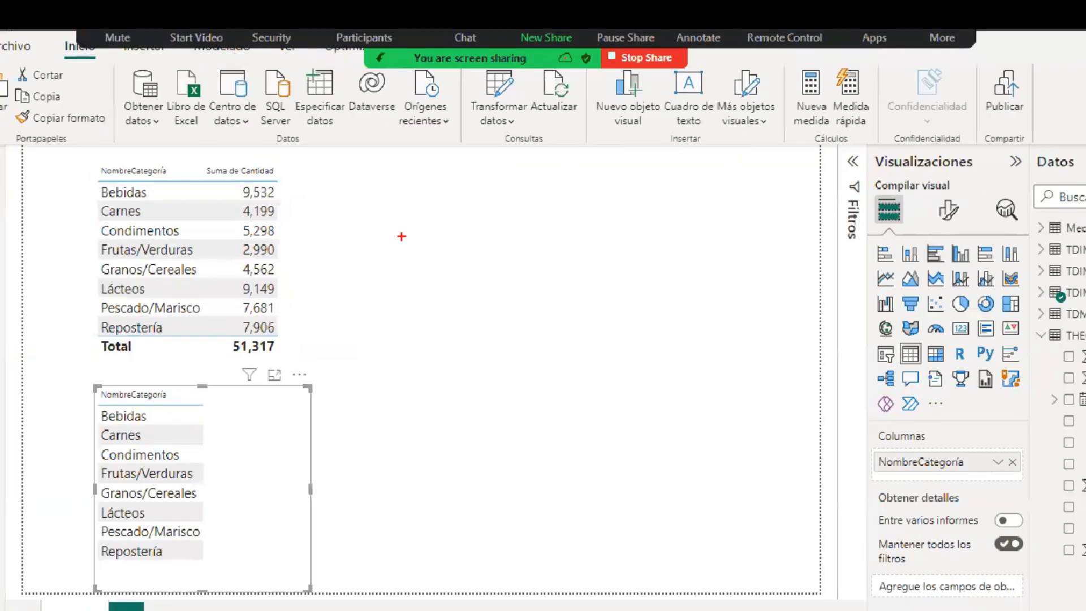
# - Write the syntax SUM(COLUMNA) as a red text annotation over the empty canvas area beside the upper table
pyautogui.press('t')
pyautogui.scroll(2, 373, 237)
pyautogui.click(372, 238)
pyautogui.write('SUM')
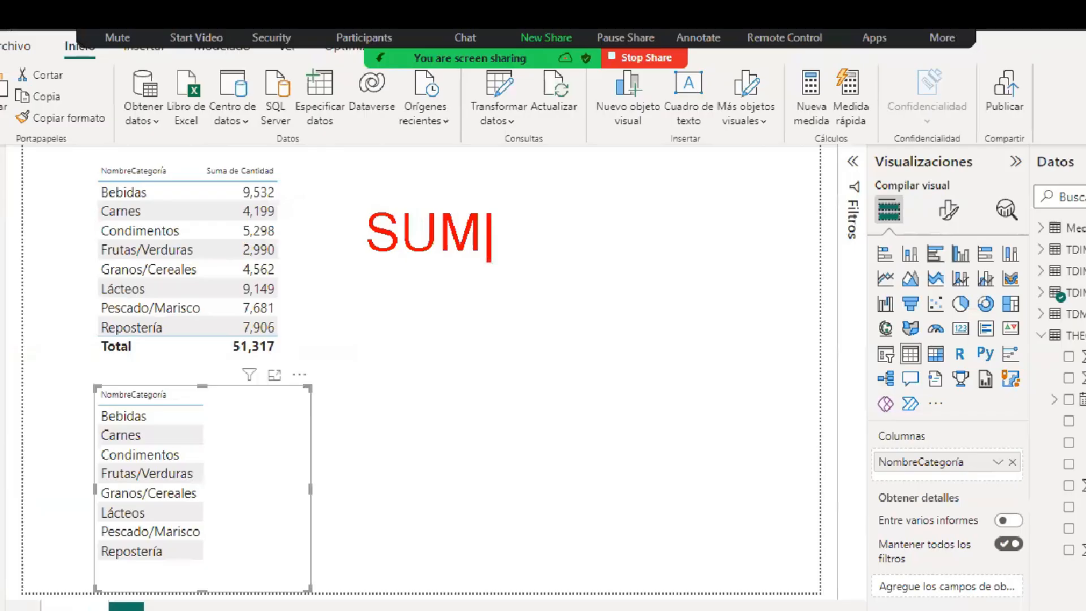
pyautogui.write('(')
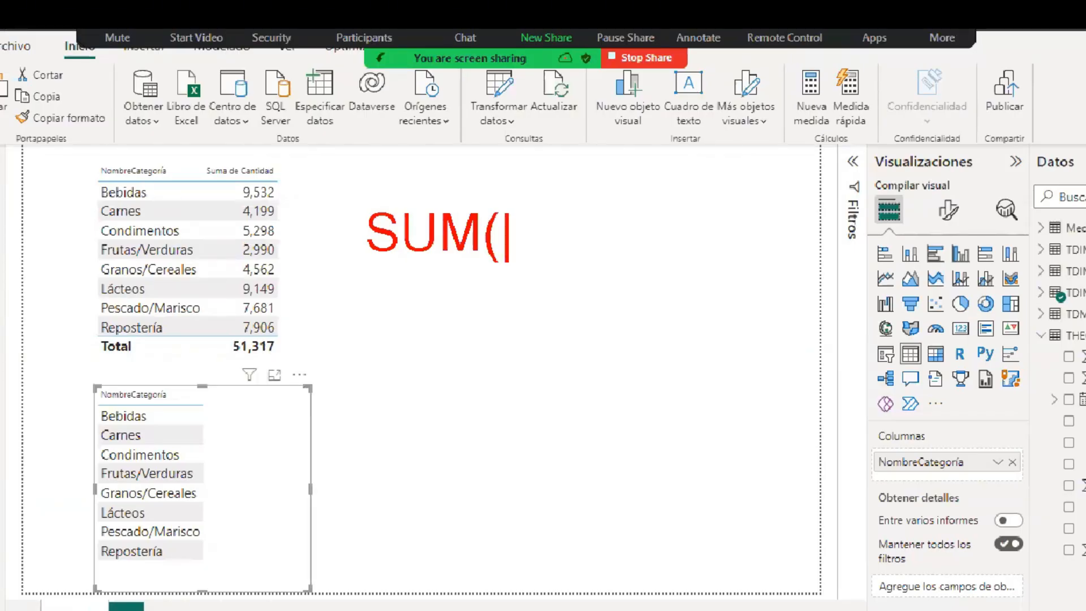
pyautogui.write('COL')
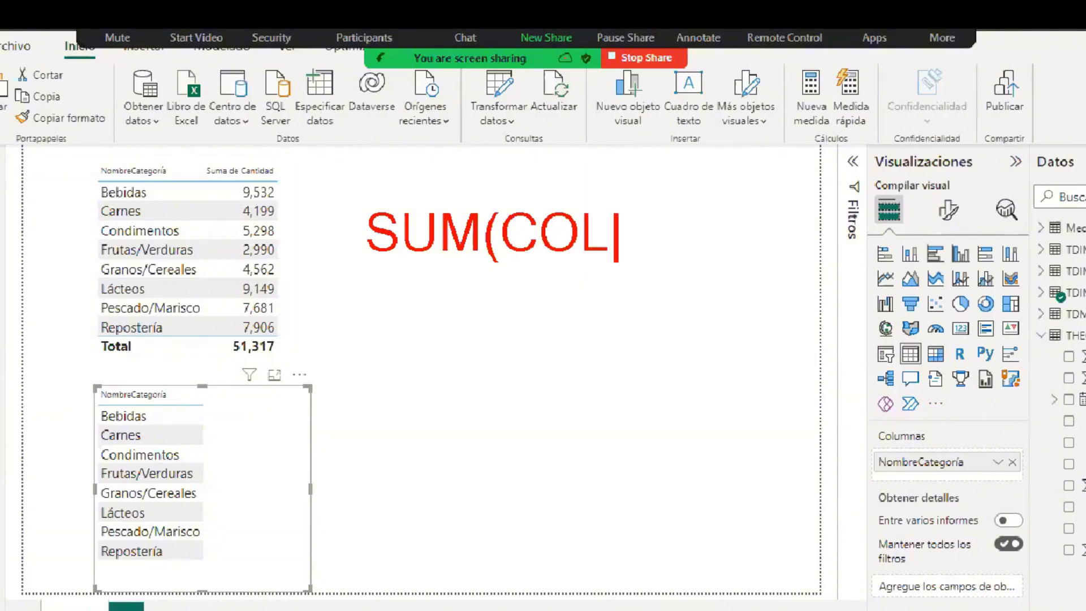
pyautogui.write('UMNA')
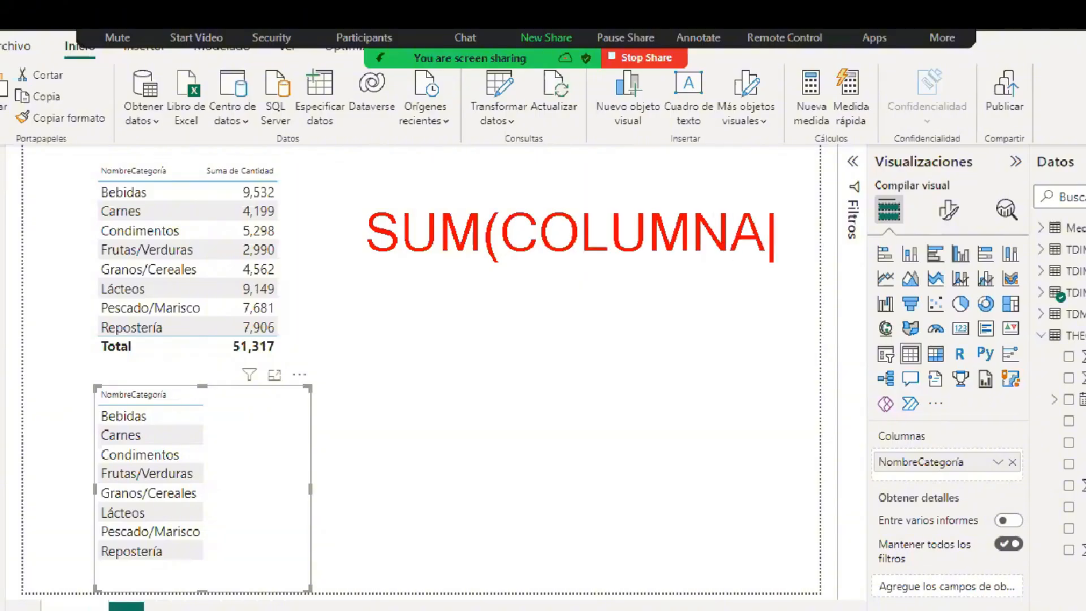
pyautogui.write(')')
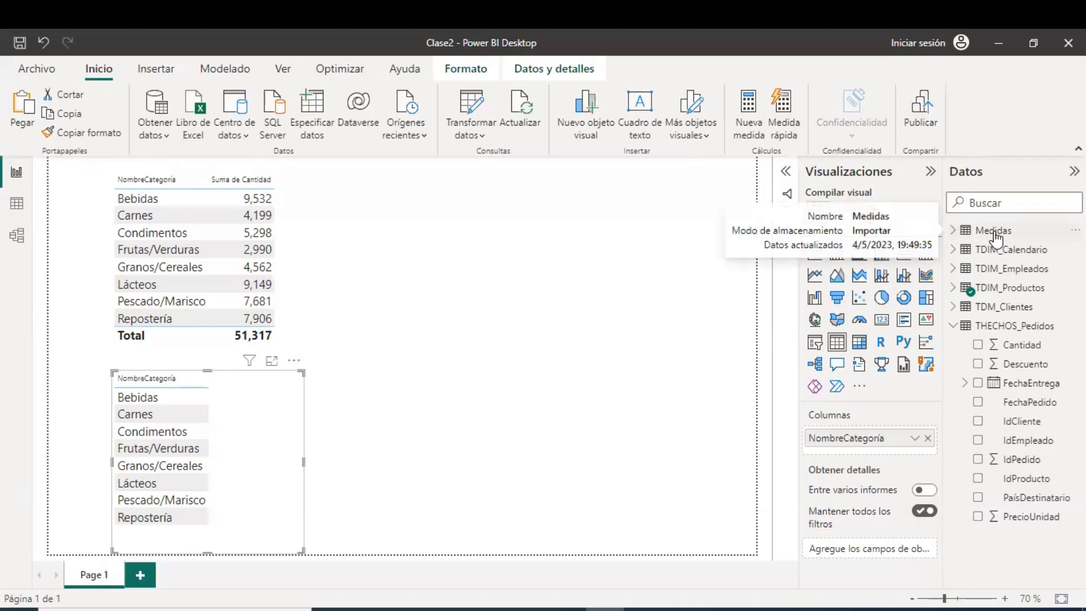
# - Select the Medidas table, frame its name, and mark the Formato, Datos y detalles and Herramientas de tablas headings with arrows
pyautogui.click(996, 232)
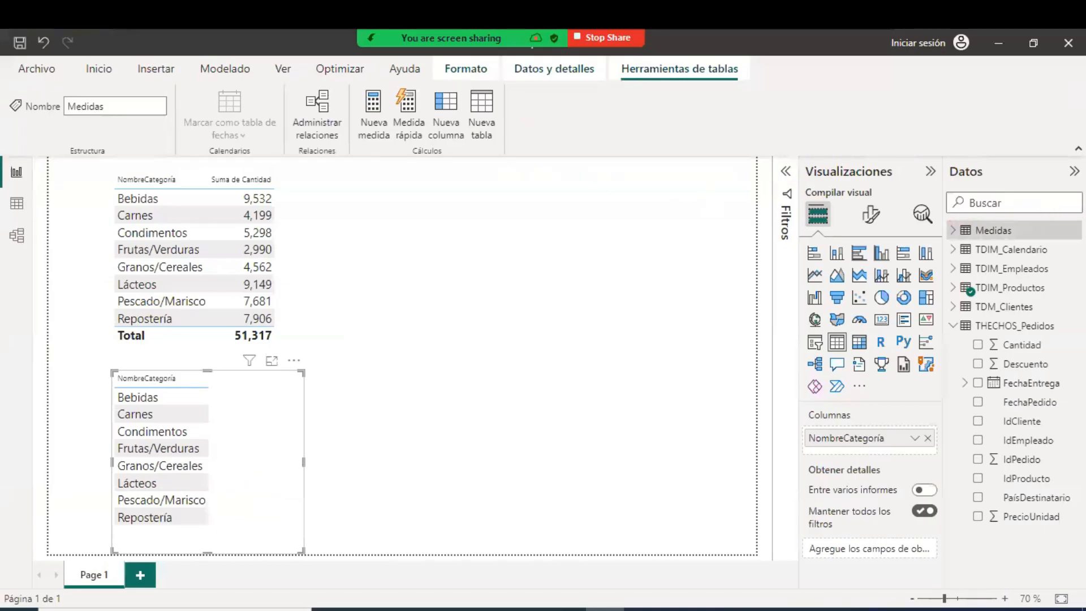
pyautogui.moveTo(951, 219); pyautogui.dragTo(1017, 240)
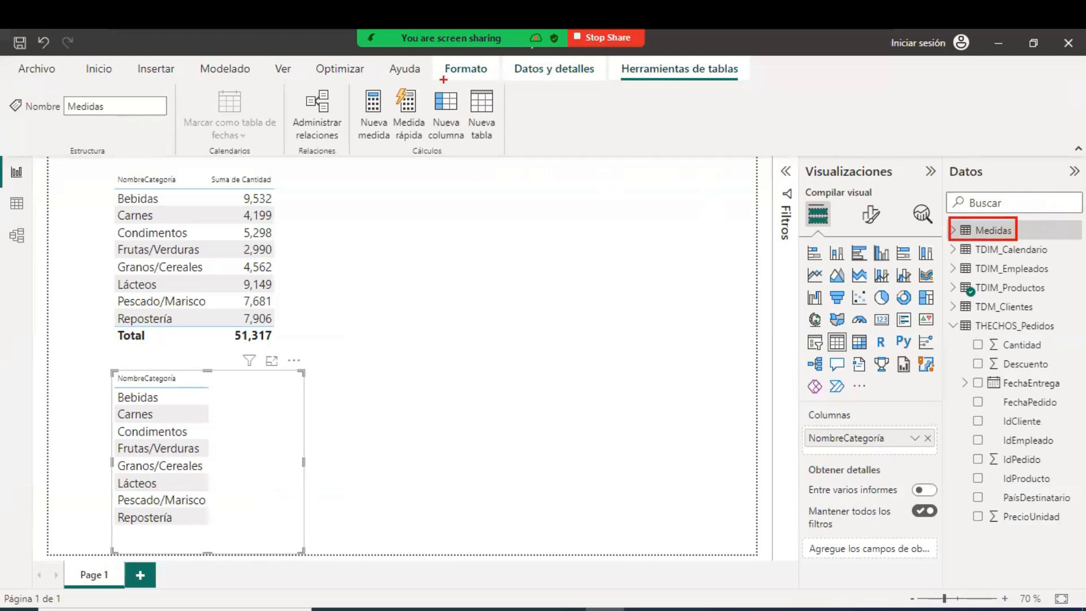
pyautogui.moveTo(485, 69); pyautogui.dragTo(520, 131)
pyautogui.moveTo(565, 82); pyautogui.dragTo(579, 121)
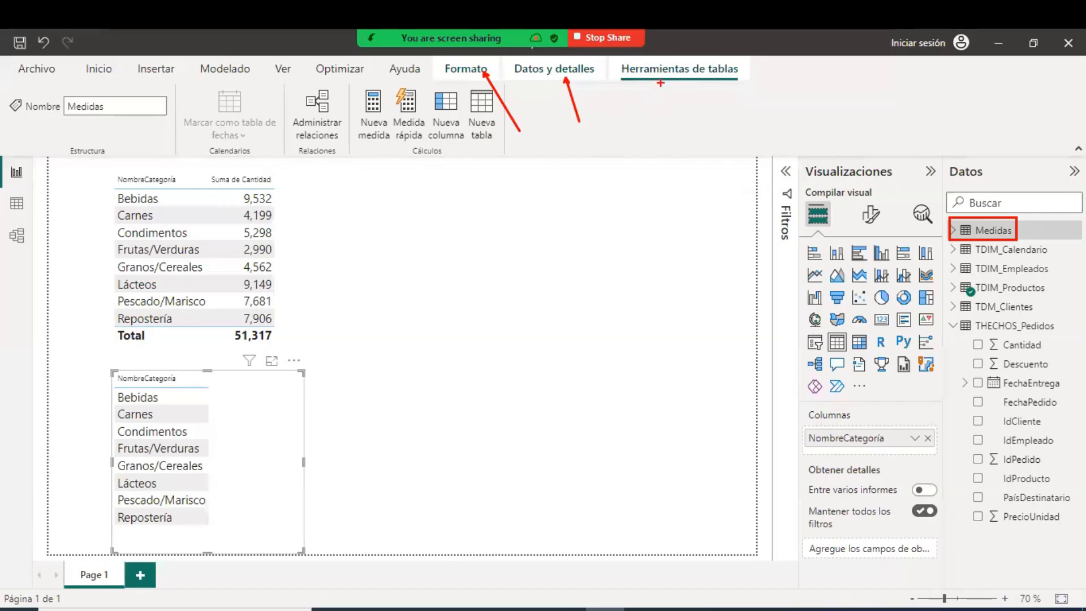
pyautogui.moveTo(663, 77); pyautogui.dragTo(682, 123)
pyautogui.moveTo(613, 58); pyautogui.dragTo(738, 82)
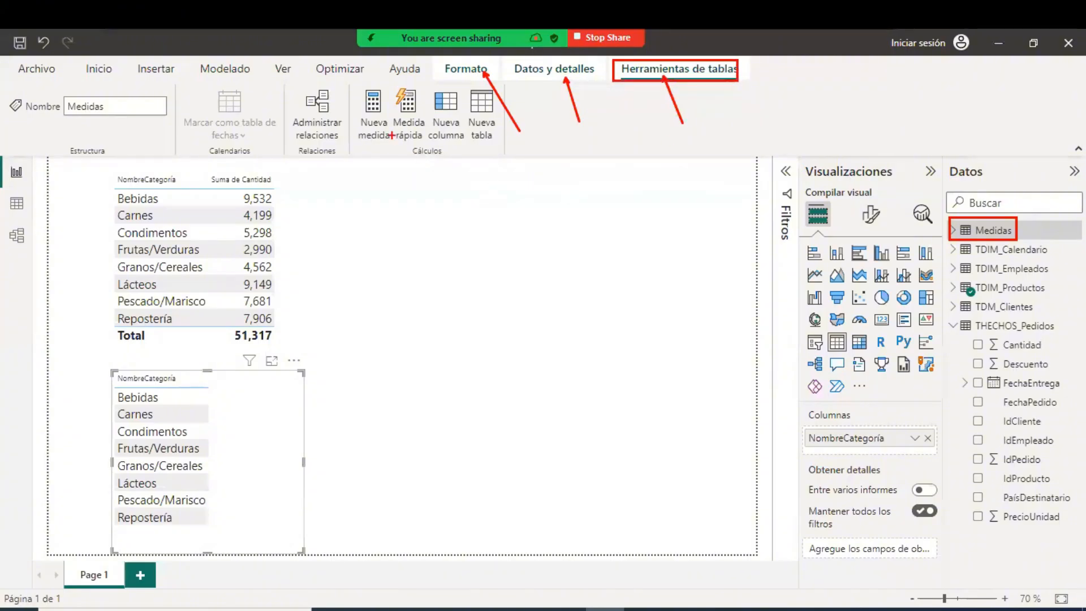
# - Temporarily frame the Cálculos group and mark Nueva medida, Medida rápida, Nueva columna and Nueva tabla with arrows
pyautogui.moveTo(348, 78)
pyautogui.mouseDown()
pyautogui.moveTo(392, 153)
pyautogui.moveTo(507, 160)
pyautogui.mouseUp()
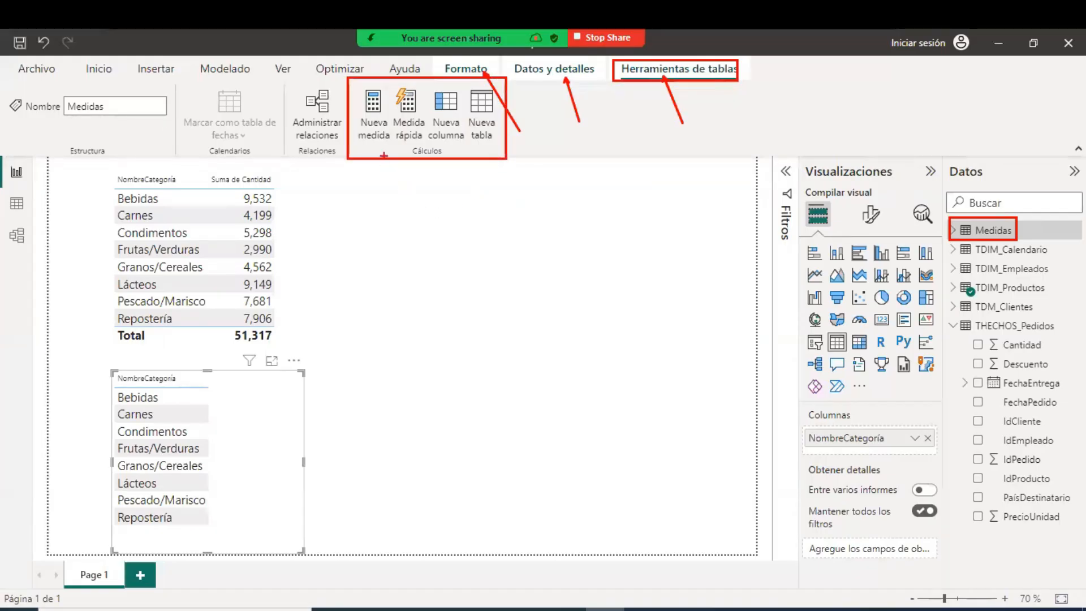
pyautogui.moveTo(377, 146); pyautogui.dragTo(394, 212)
pyautogui.moveTo(413, 138); pyautogui.dragTo(427, 209)
pyautogui.moveTo(448, 145); pyautogui.dragTo(463, 198)
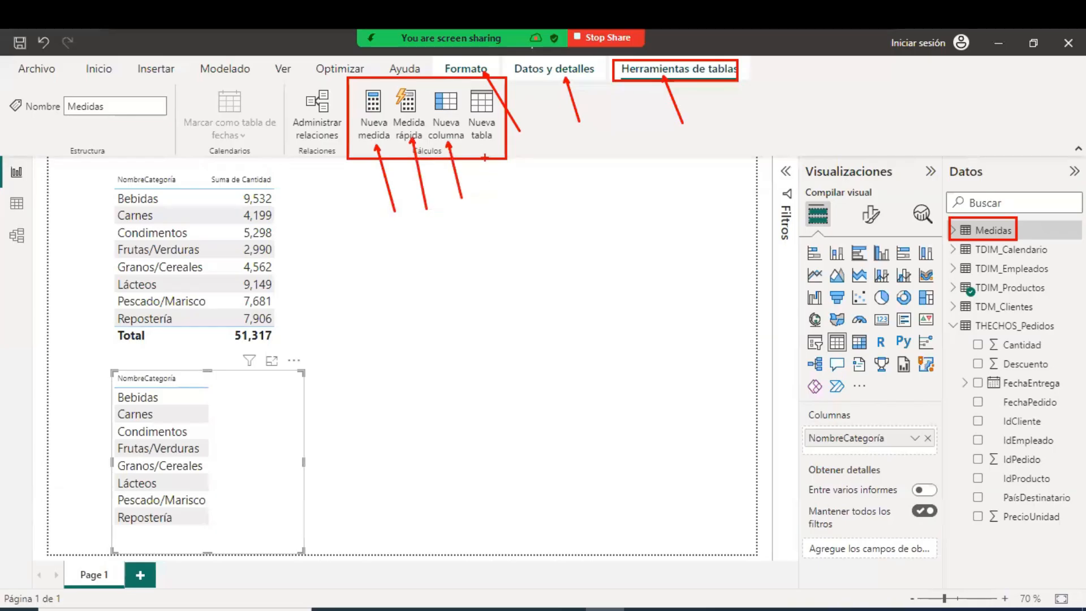
pyautogui.moveTo(482, 145); pyautogui.dragTo(499, 191)
pyautogui.press('Escape')
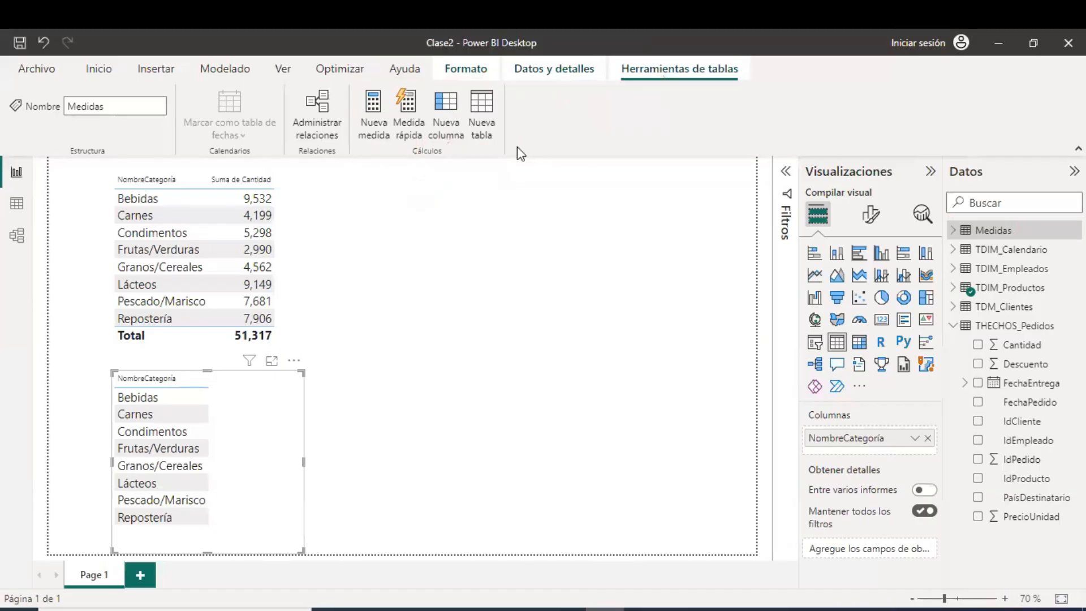
# - Start a new measure in the Medidas table, and mark its Estructura and Formato settings and its formula line with frames and arrows
pyautogui.click(380, 127)
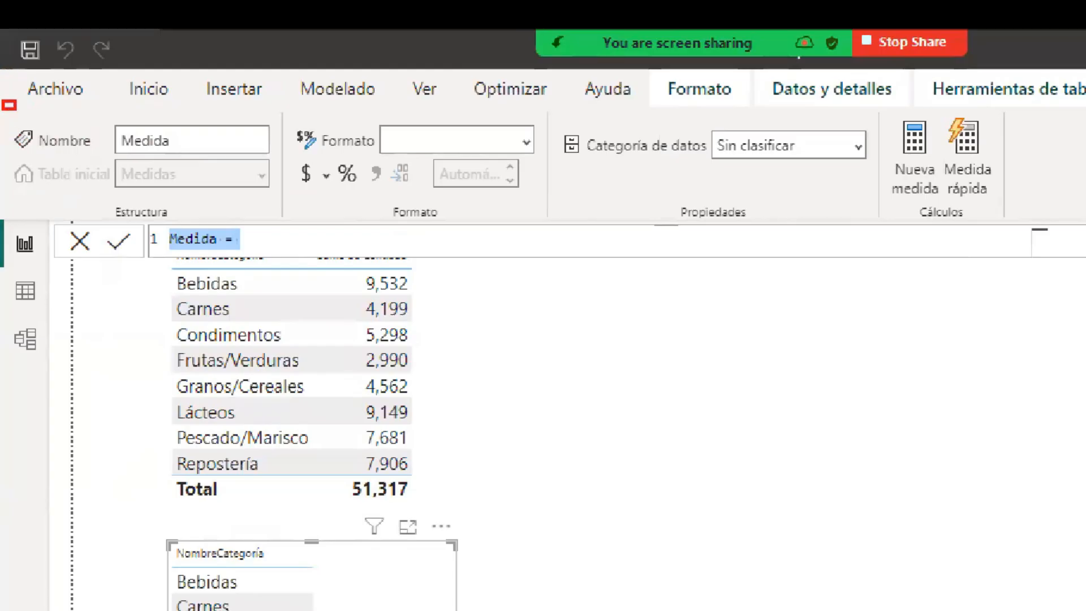
pyautogui.moveTo(2, 102)
pyautogui.mouseDown()
pyautogui.moveTo(232, 163)
pyautogui.moveTo(281, 162)
pyautogui.moveTo(259, 151)
pyautogui.moveTo(297, 195)
pyautogui.moveTo(283, 213)
pyautogui.mouseUp()
pyautogui.moveTo(196, 146); pyautogui.dragTo(245, 146)
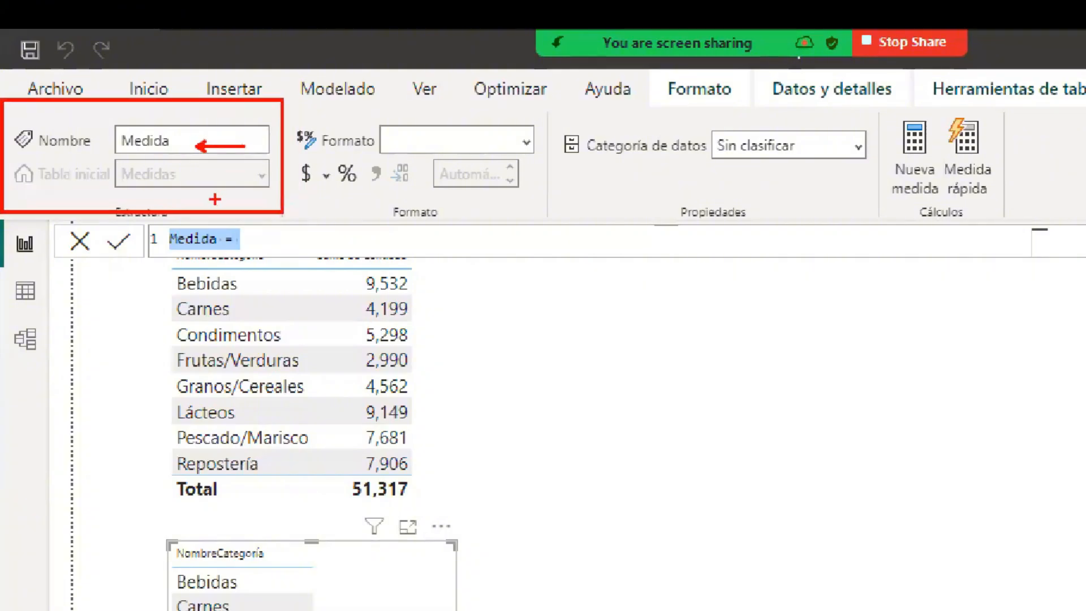
pyautogui.moveTo(204, 181); pyautogui.dragTo(238, 210)
pyautogui.moveTo(304, 197); pyautogui.dragTo(271, 176)
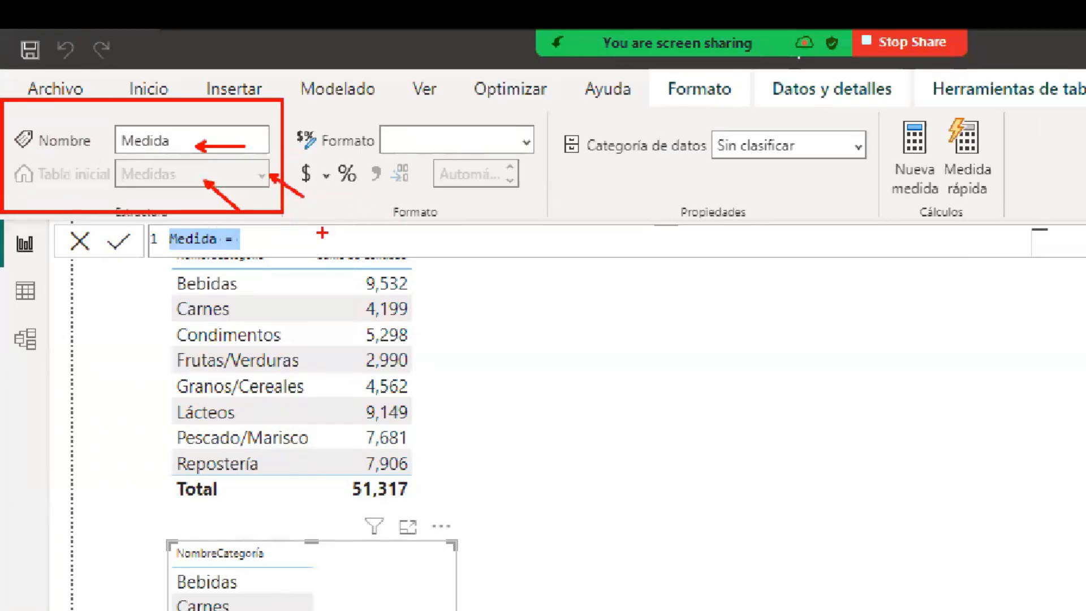
pyautogui.moveTo(398, 242); pyautogui.dragTo(529, 247)
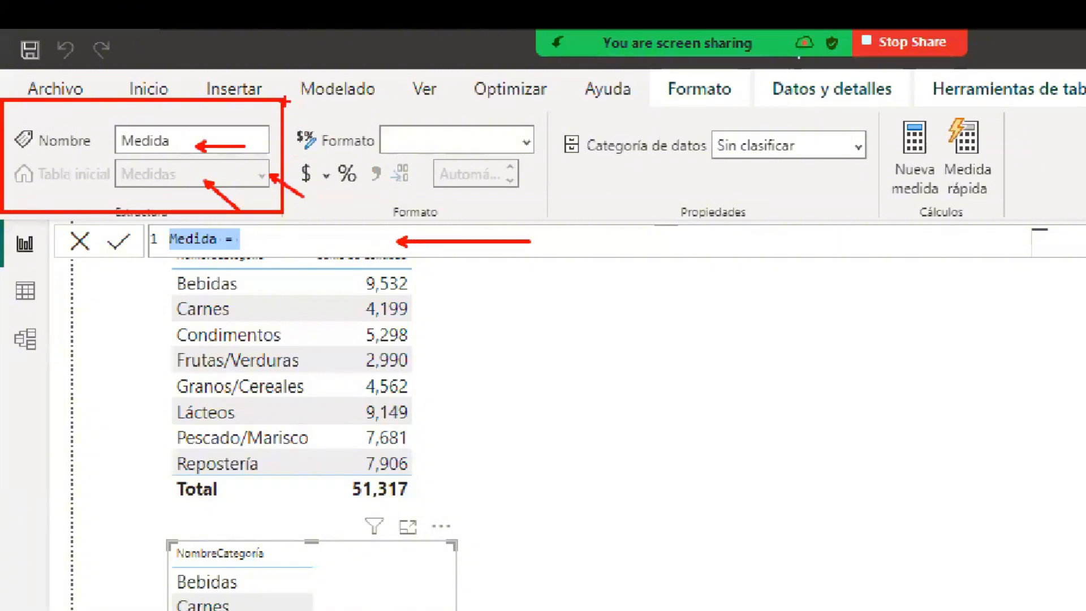
pyautogui.moveTo(286, 102)
pyautogui.mouseDown()
pyautogui.moveTo(379, 188)
pyautogui.moveTo(552, 202)
pyautogui.mouseUp()
pyautogui.moveTo(385, 169)
pyautogui.mouseDown()
pyautogui.moveTo(422, 178)
pyautogui.moveTo(328, 234)
pyautogui.moveTo(375, 240)
pyautogui.mouseUp()
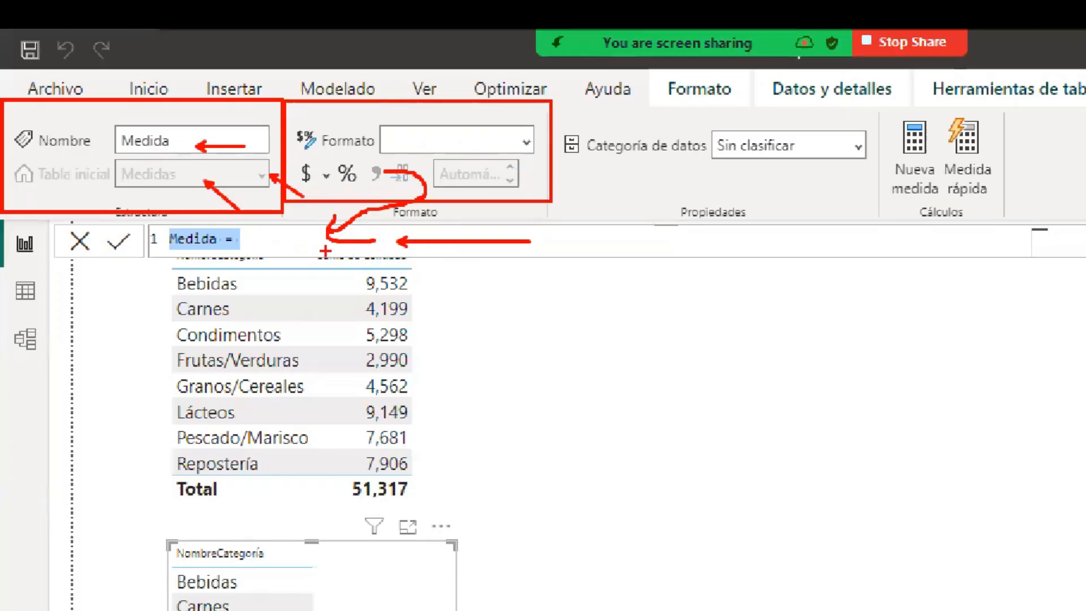
# - Point an arrow at the measure's default name and temporarily write NOMBRE = FUNCION as a red text annotation beside it
pyautogui.moveTo(240, 254); pyautogui.dragTo(453, 419)
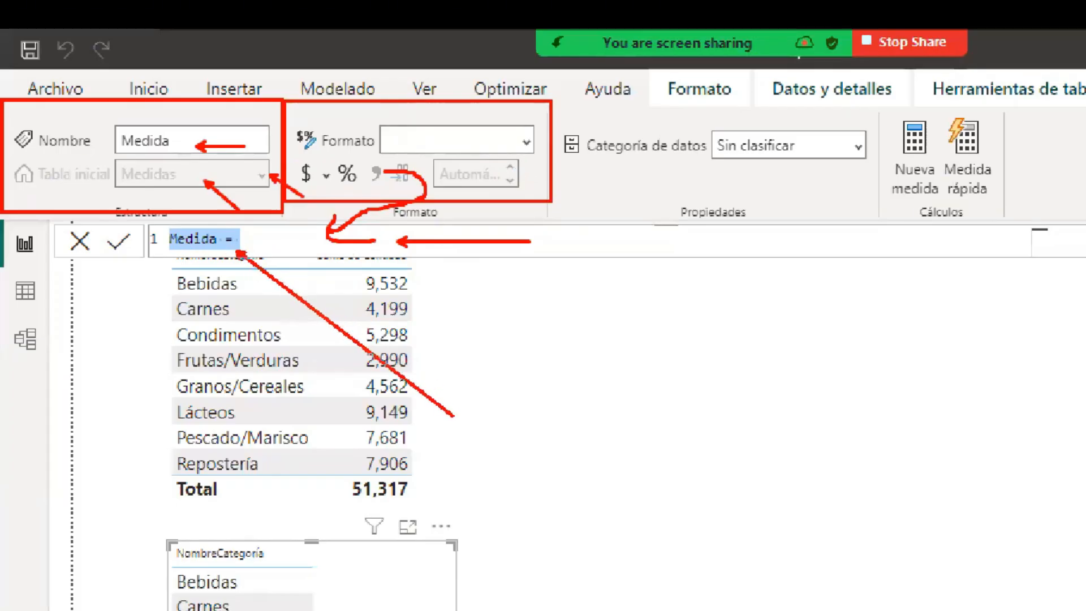
pyautogui.click(477, 403)
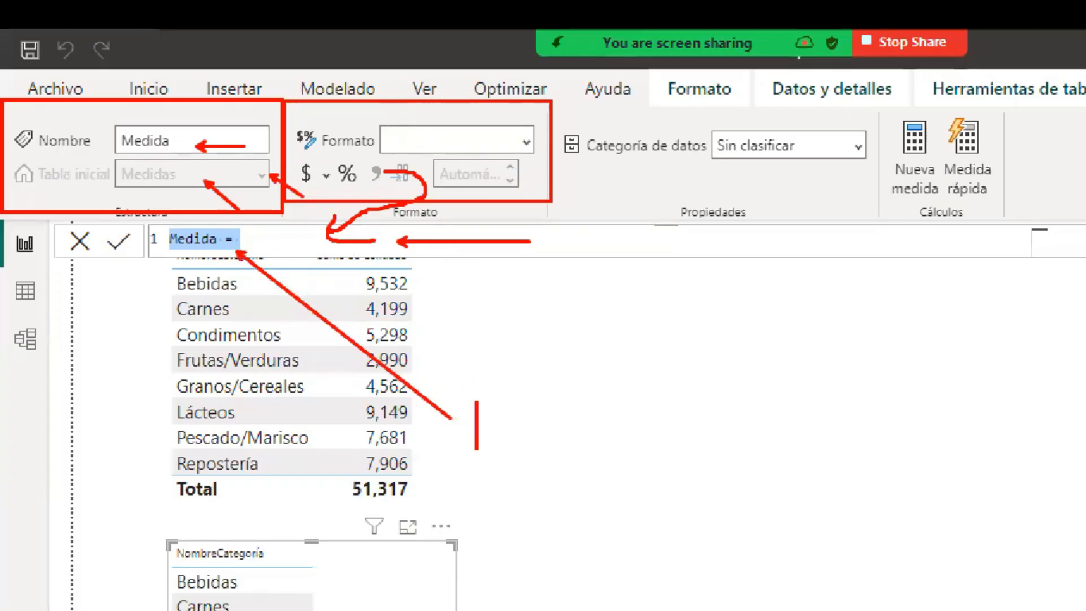
pyautogui.write('NOMBRE ')
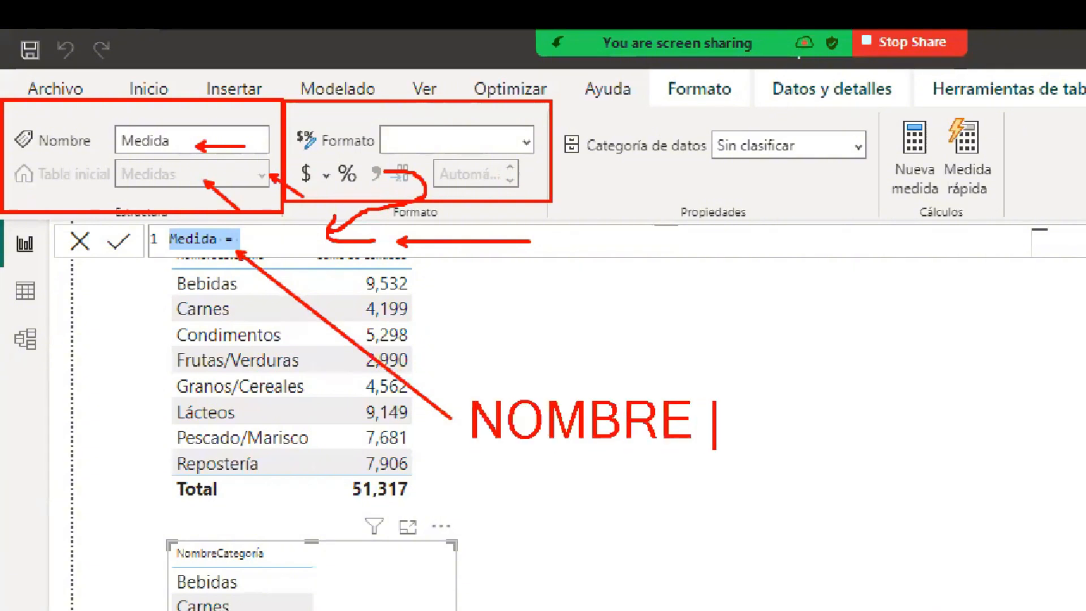
pyautogui.write('=')
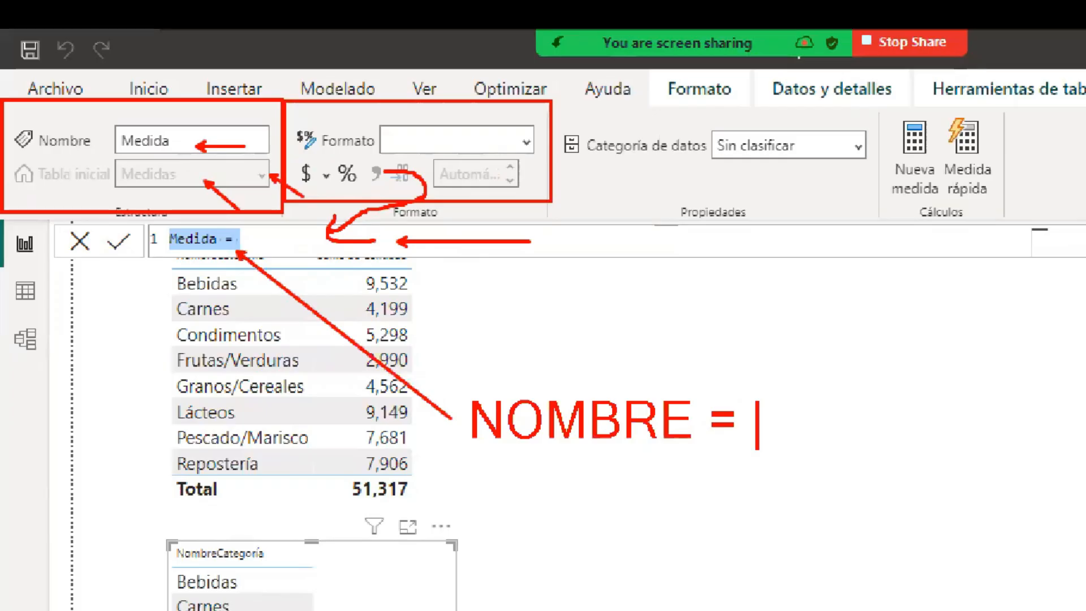
pyautogui.write(' FUNCION')
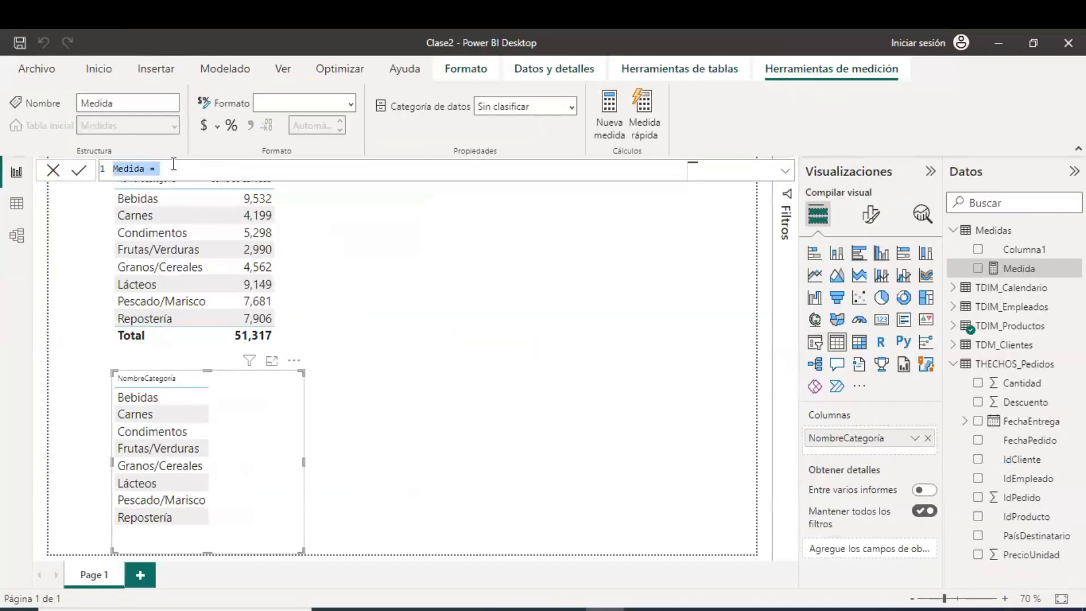
# - Name the measure Cantidades, briefly frame the Cantidad column of THECHOS_Pedidos, and begin the formula with = SUM
pyautogui.press('BackSpace')
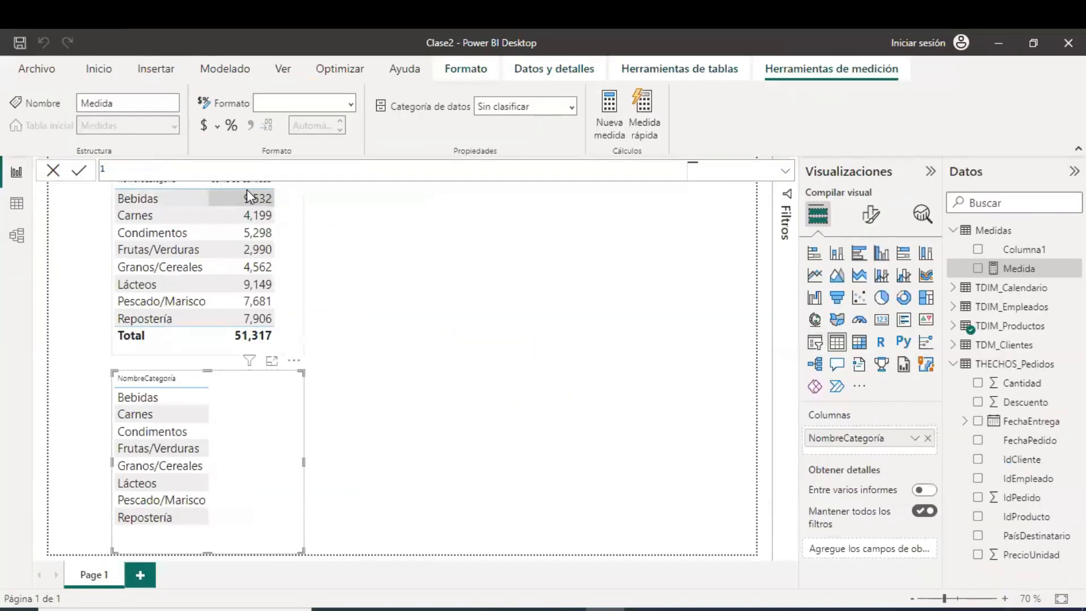
pyautogui.write('Cantidad')
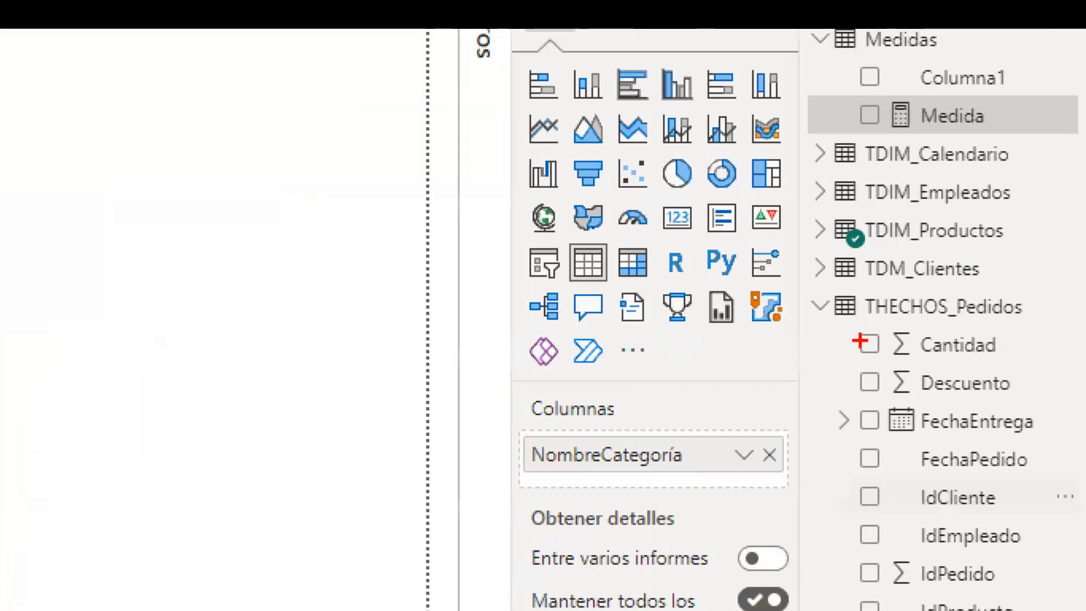
pyautogui.moveTo(847, 318)
pyautogui.mouseDown()
pyautogui.moveTo(865, 342)
pyautogui.moveTo(1005, 363)
pyautogui.moveTo(1030, 382)
pyautogui.mouseUp()
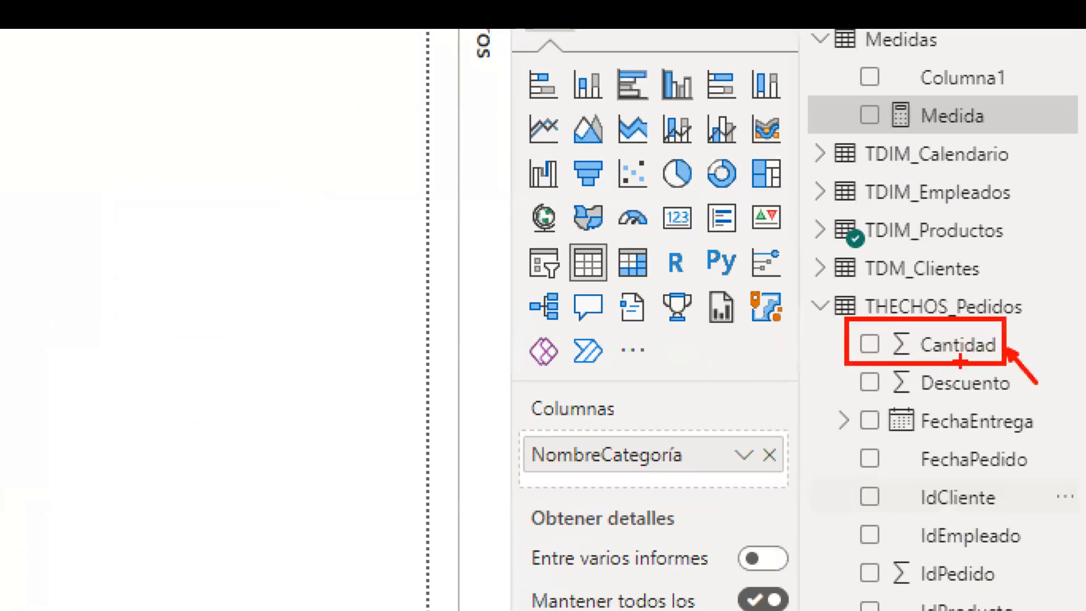
pyautogui.press('Escape')
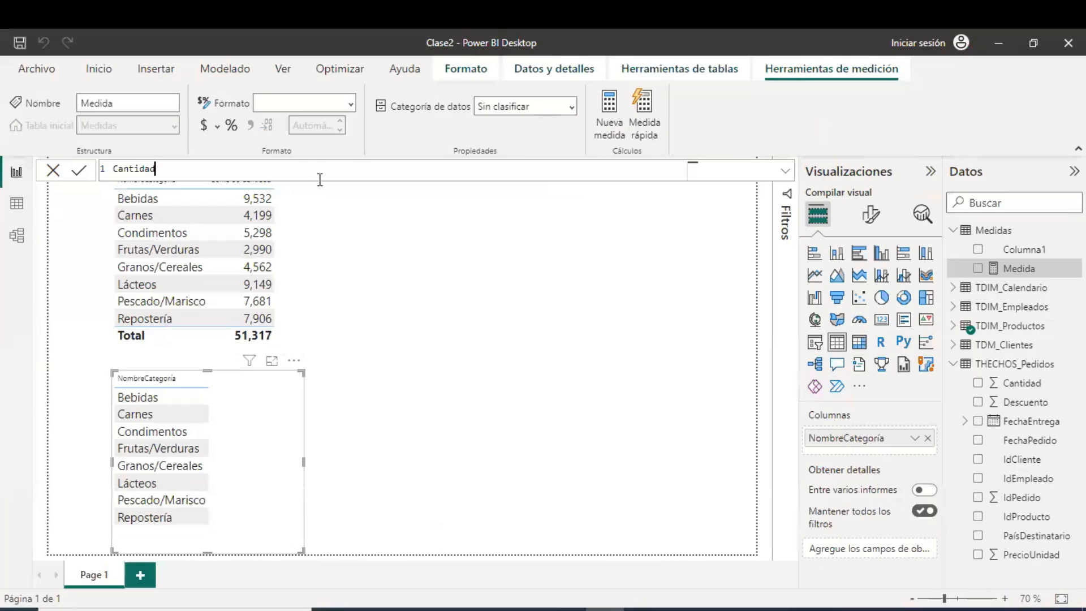
pyautogui.write('es')
pyautogui.write('= SU')
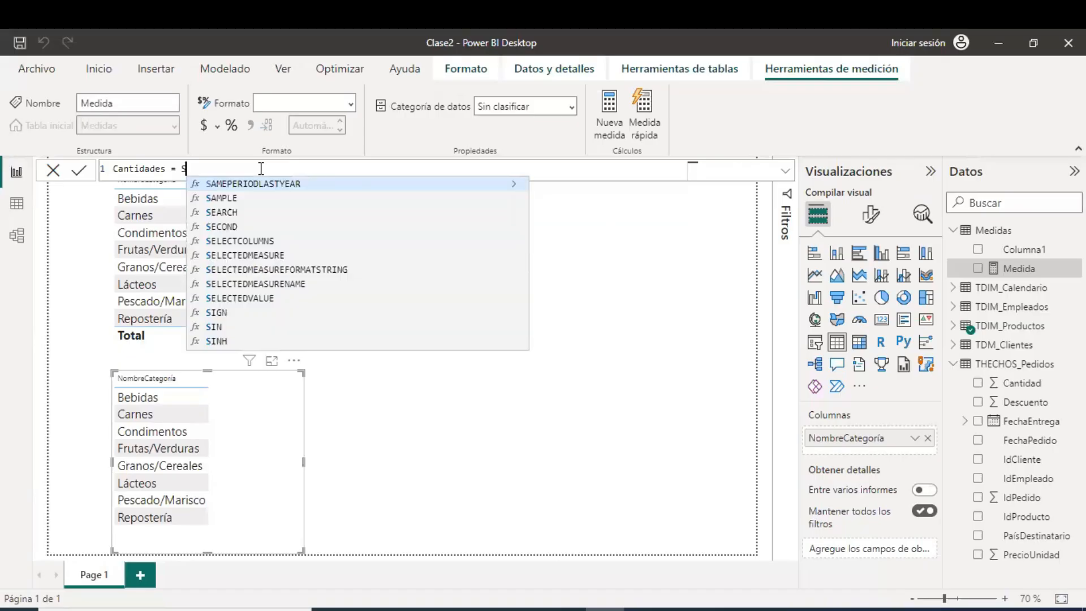
pyautogui.write('M')
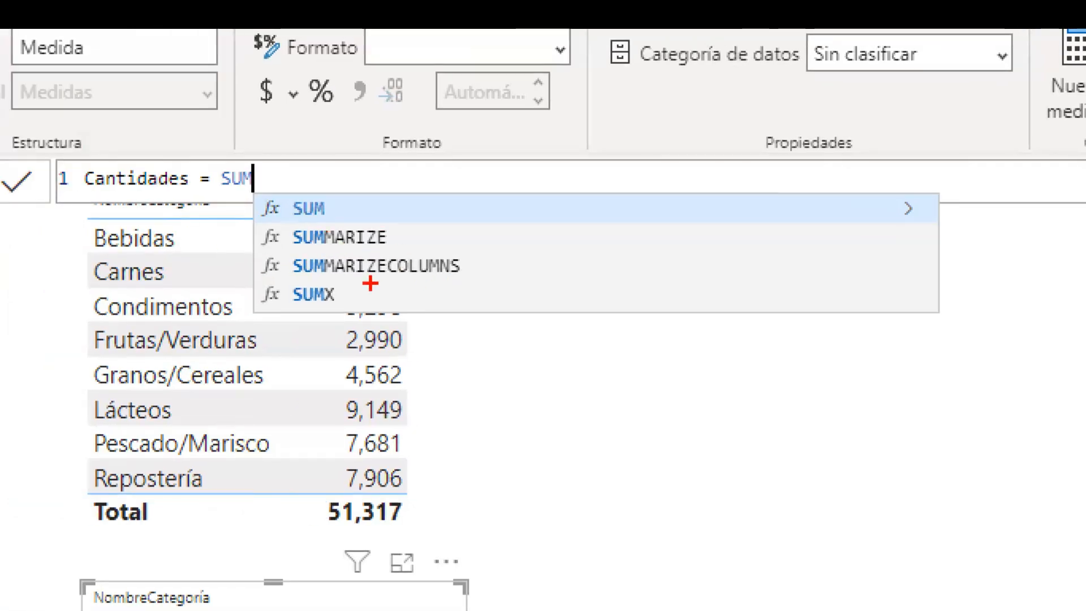
# - Temporarily mark the SUM function suggestion with an arrow and a frame
pyautogui.moveTo(380, 214); pyautogui.dragTo(554, 213)
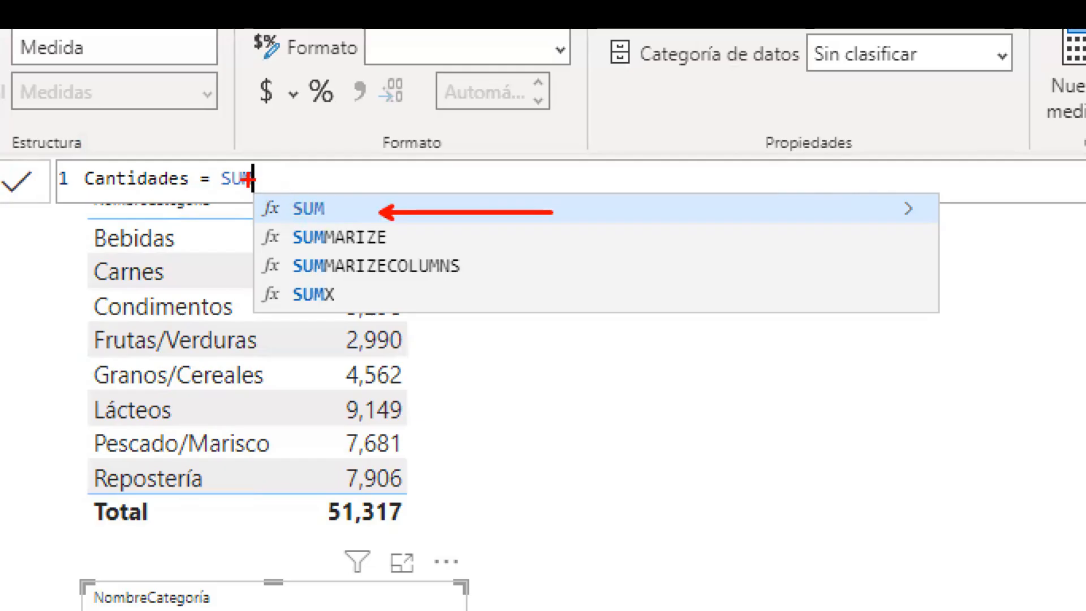
pyautogui.moveTo(243, 179); pyautogui.dragTo(364, 224)
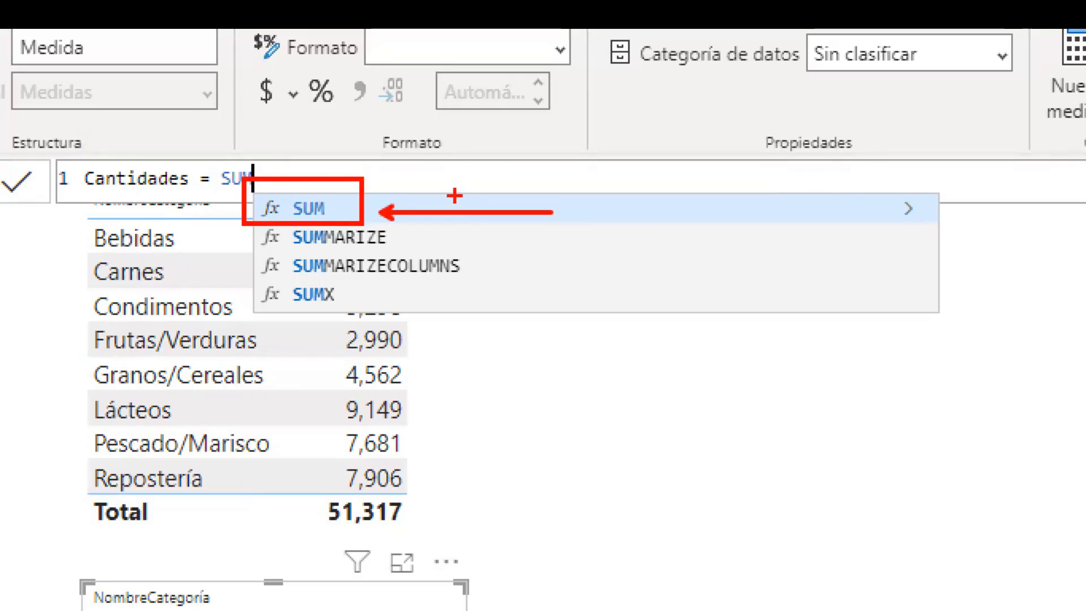
pyautogui.press('Escape')
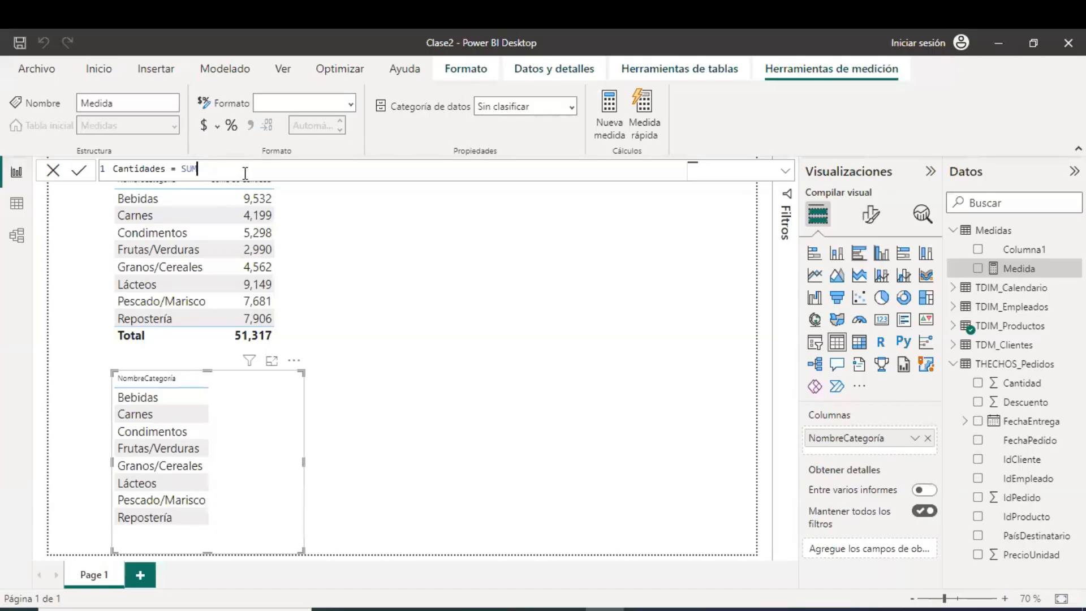
# - Open the SUM argument and temporarily mark its syntax hint, description and suggested columns with underlines, arrows and a frame
pyautogui.write('(')
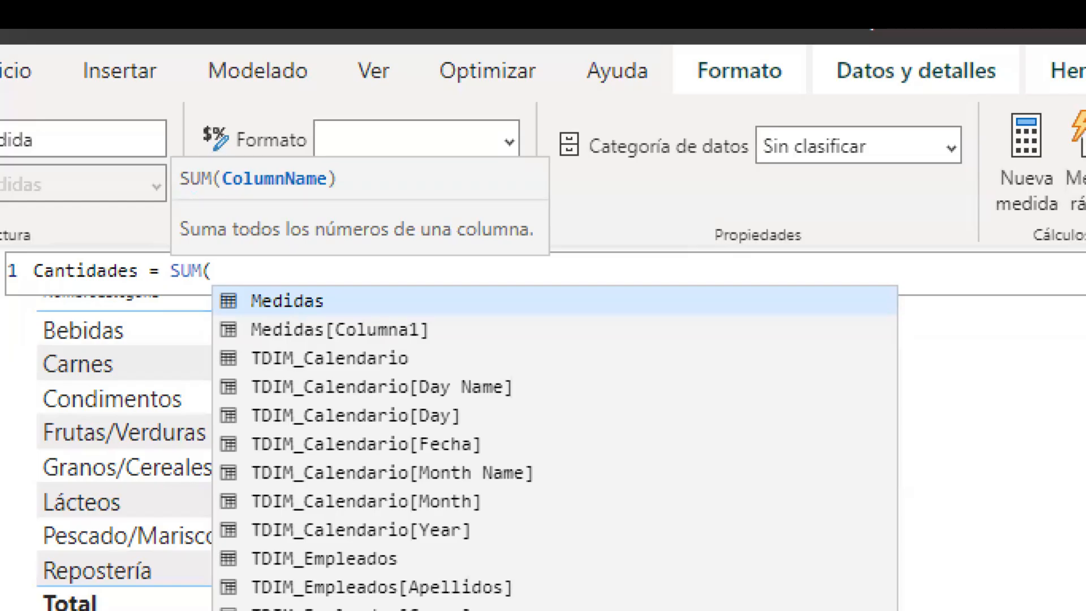
pyautogui.moveTo(177, 195); pyautogui.dragTo(232, 196)
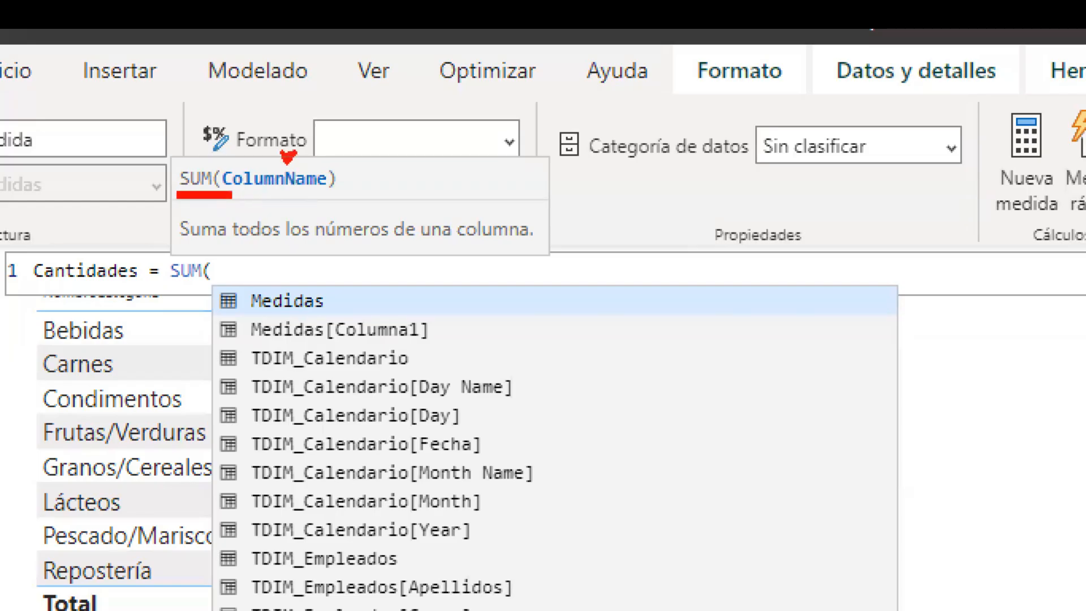
pyautogui.moveTo(288, 158); pyautogui.dragTo(307, 114)
pyautogui.moveTo(194, 249); pyautogui.dragTo(524, 249)
pyautogui.hotkey('ctrl', 'z')
pyautogui.moveTo(193, 247)
pyautogui.mouseDown()
pyautogui.moveTo(541, 247)
pyautogui.moveTo(704, 278)
pyautogui.mouseUp()
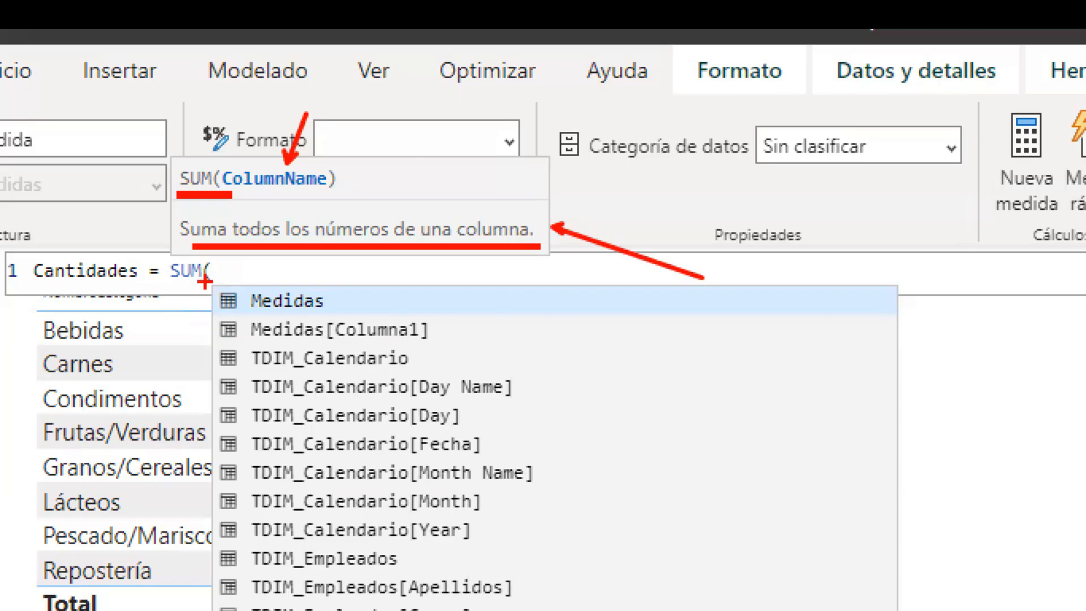
pyautogui.moveTo(205, 282)
pyautogui.mouseDown()
pyautogui.moveTo(562, 610)
pyautogui.moveTo(606, 610)
pyautogui.mouseUp()
pyautogui.moveTo(599, 451); pyautogui.dragTo(759, 473)
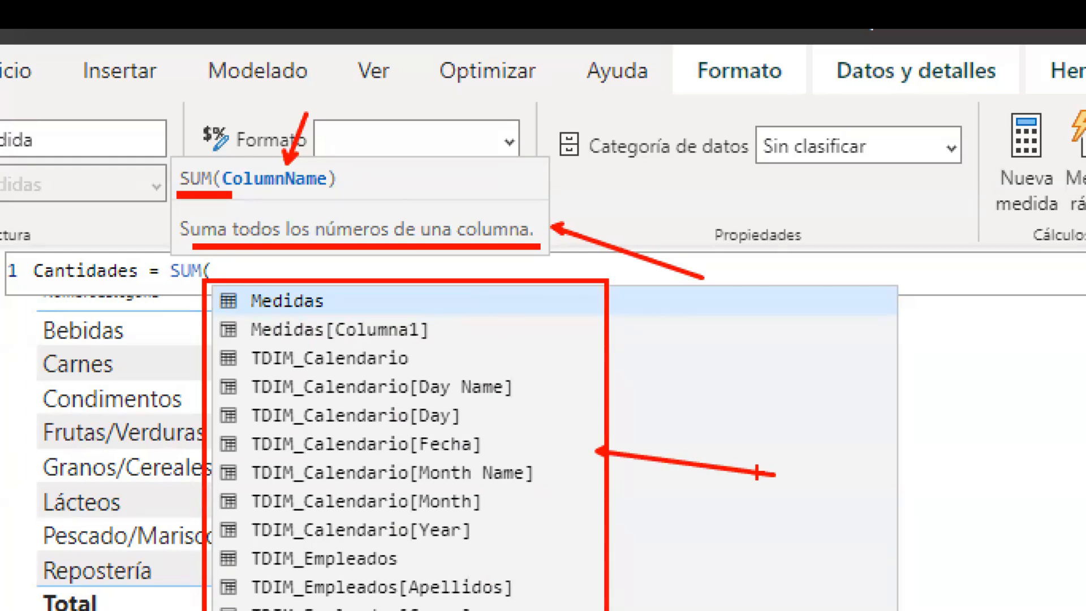
pyautogui.moveTo(504, 268)
pyautogui.mouseDown()
pyautogui.moveTo(622, 312)
pyautogui.moveTo(687, 360)
pyautogui.mouseUp()
pyautogui.press('t')
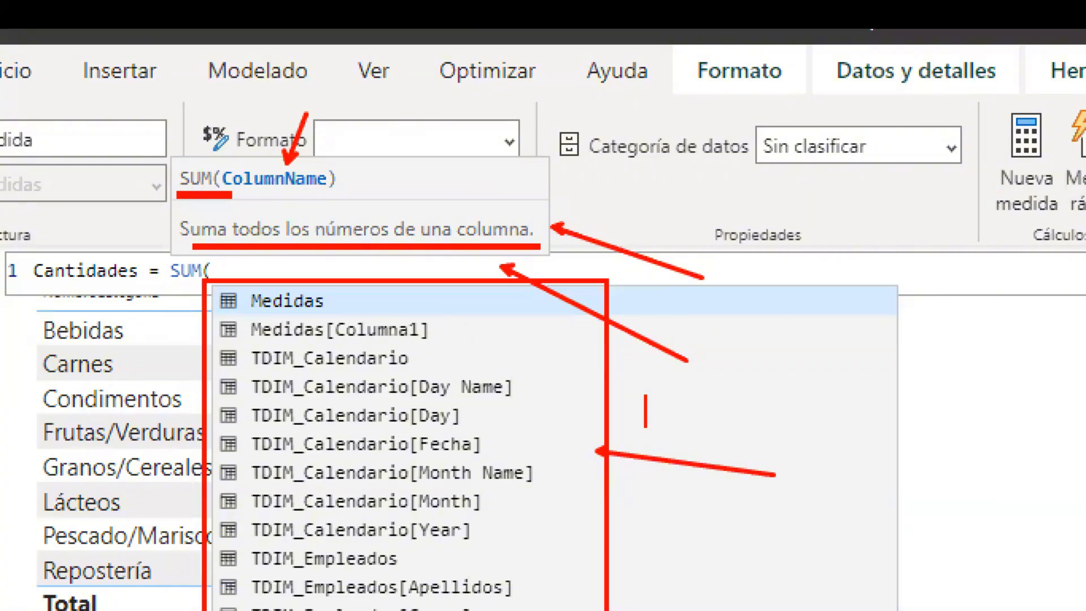
pyautogui.press('Escape')
pyautogui.press('Escape')
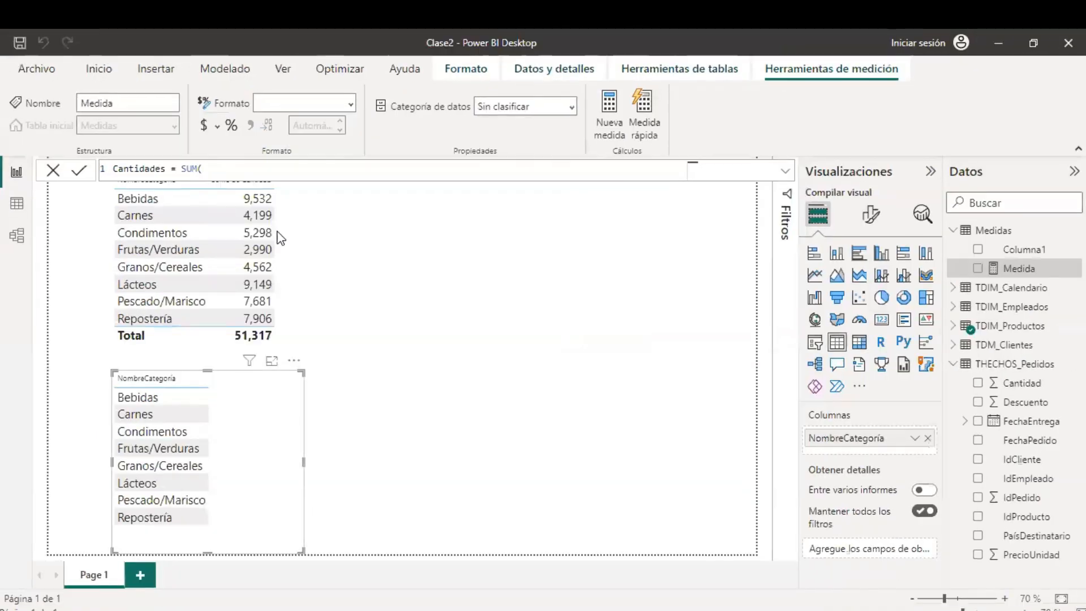
# - Complete the Cantidades formula as SUM(THECHOS_Pedidos[Cantidad]) and mark its Cantidad reference with an arrow
pyautogui.press('BackSpace')
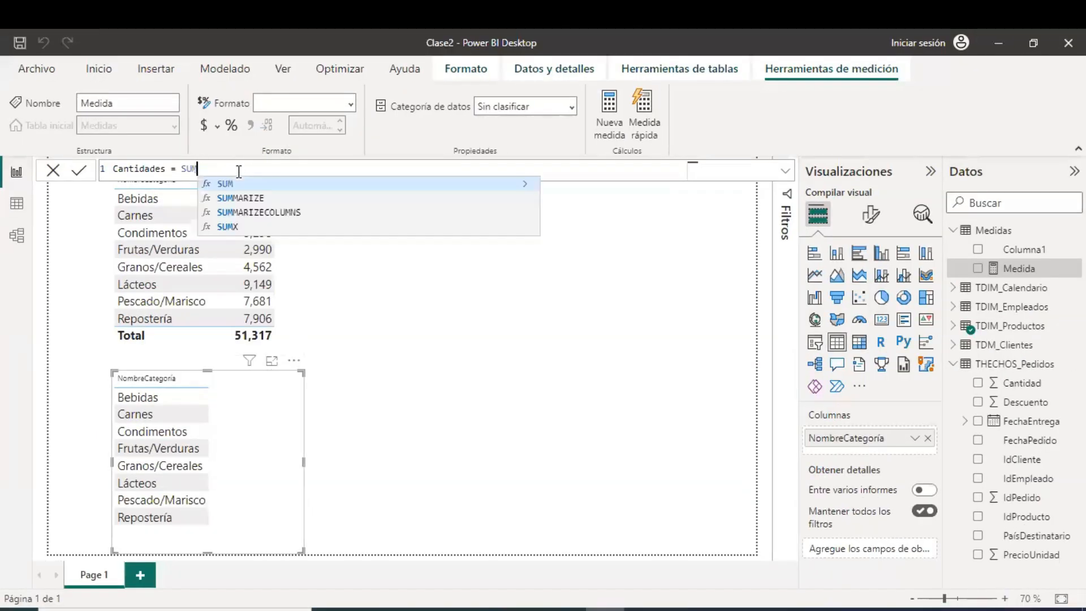
pyautogui.write('(')
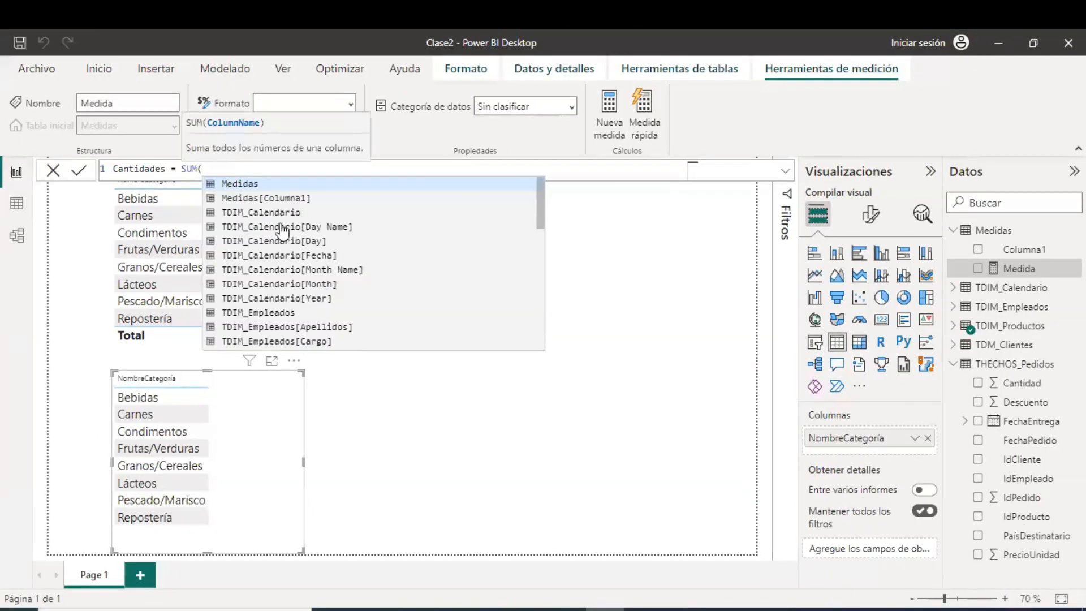
pyautogui.scroll(-5, 294, 246)
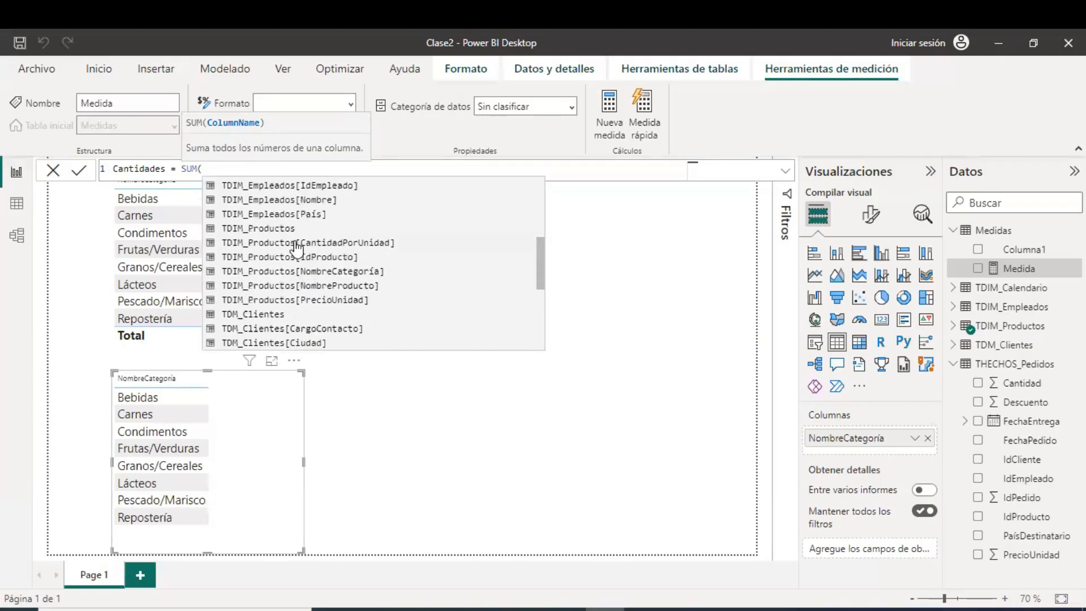
pyautogui.scroll(-6, 295, 246)
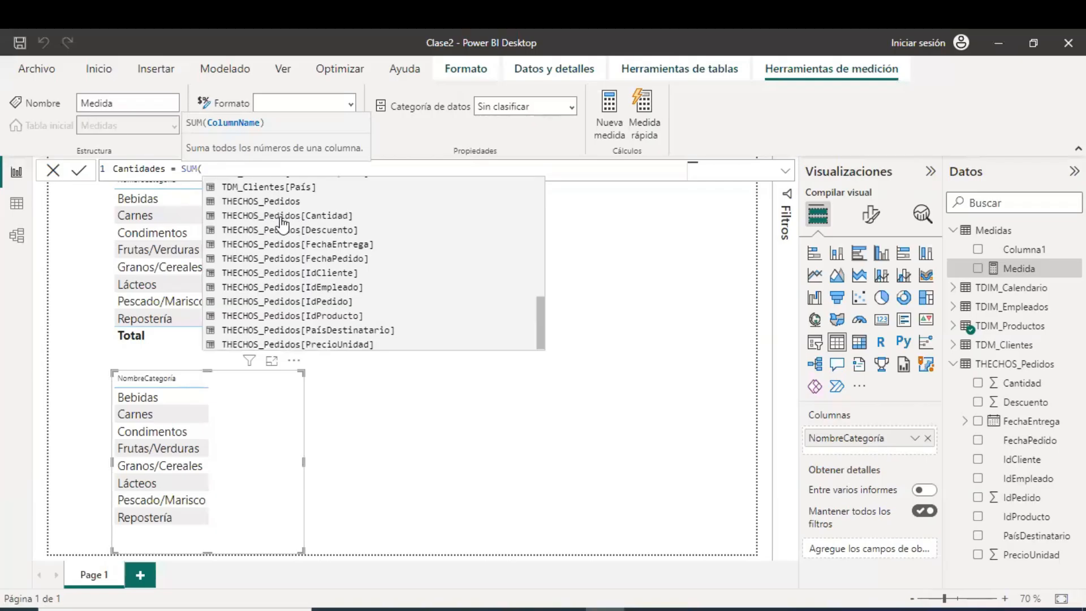
pyautogui.click(328, 222)
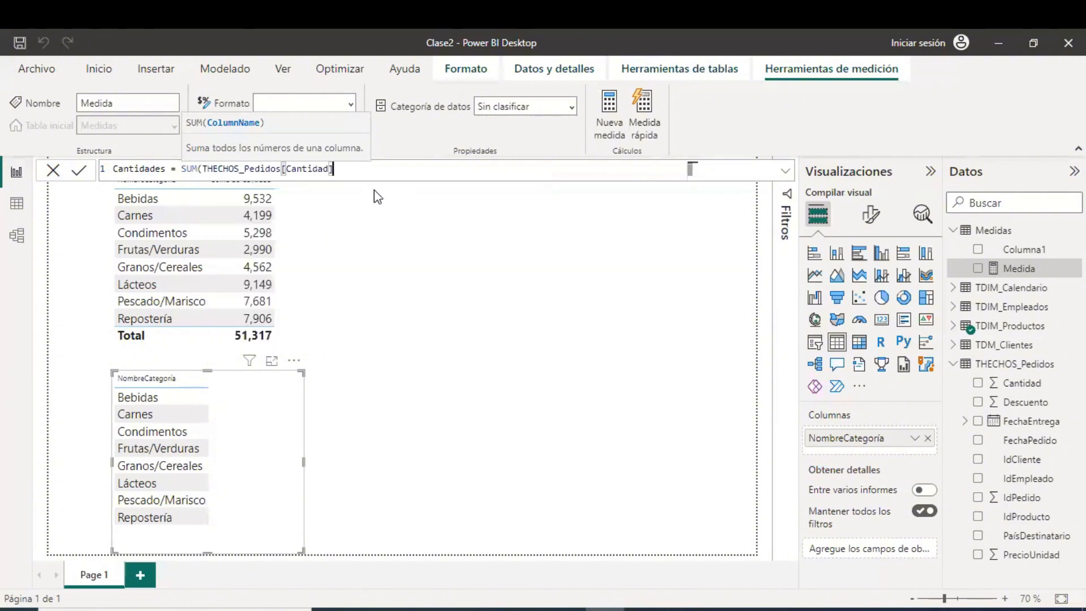
pyautogui.write(')')
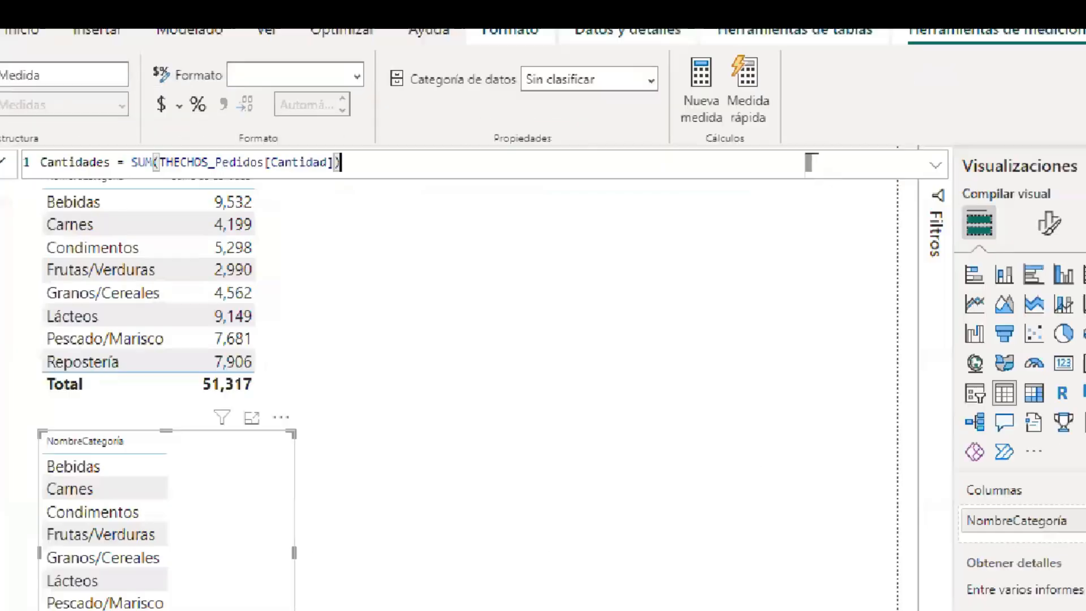
pyautogui.moveTo(313, 176); pyautogui.dragTo(321, 239)
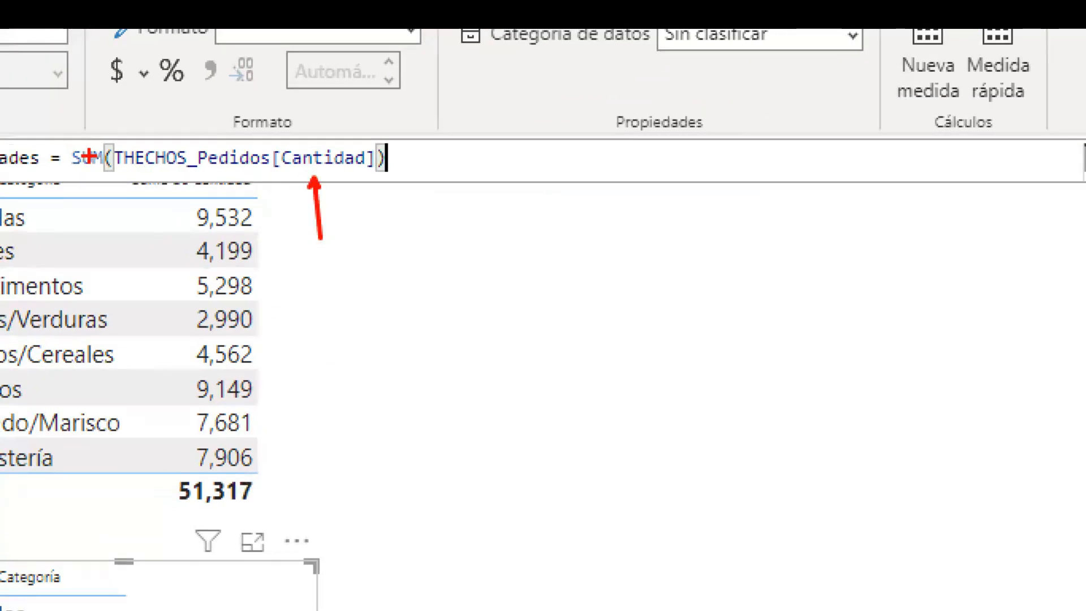
# - Temporarily underline THECHOS_Pedidos and point to its Cantidad column in the formula, and save the Cantidades measure
pyautogui.moveTo(129, 171); pyautogui.dragTo(301, 182)
pyautogui.moveTo(309, 230); pyautogui.dragTo(311, 179)
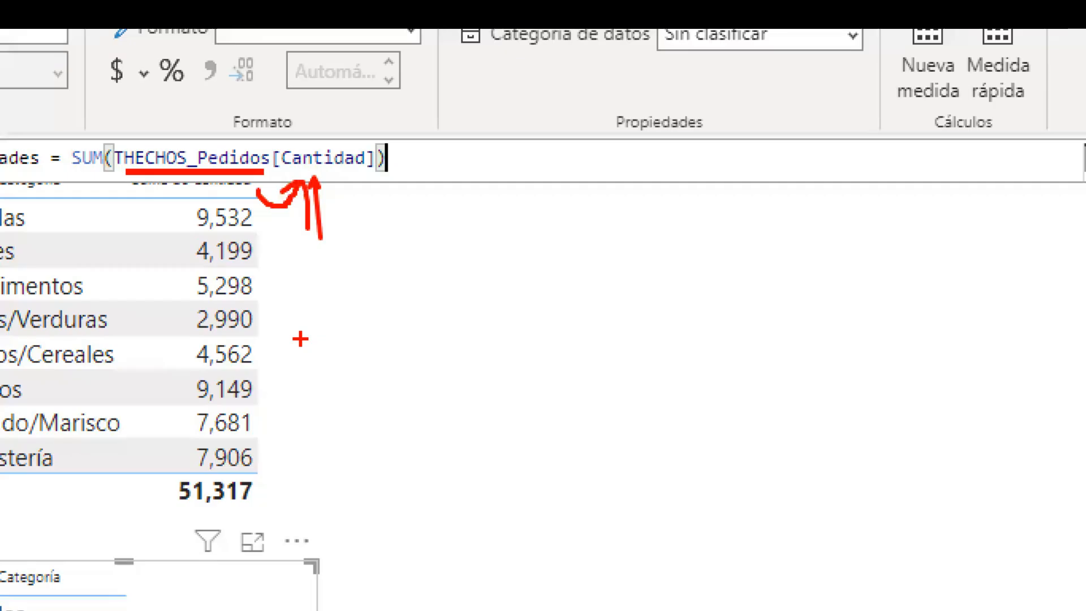
pyautogui.press('Escape')
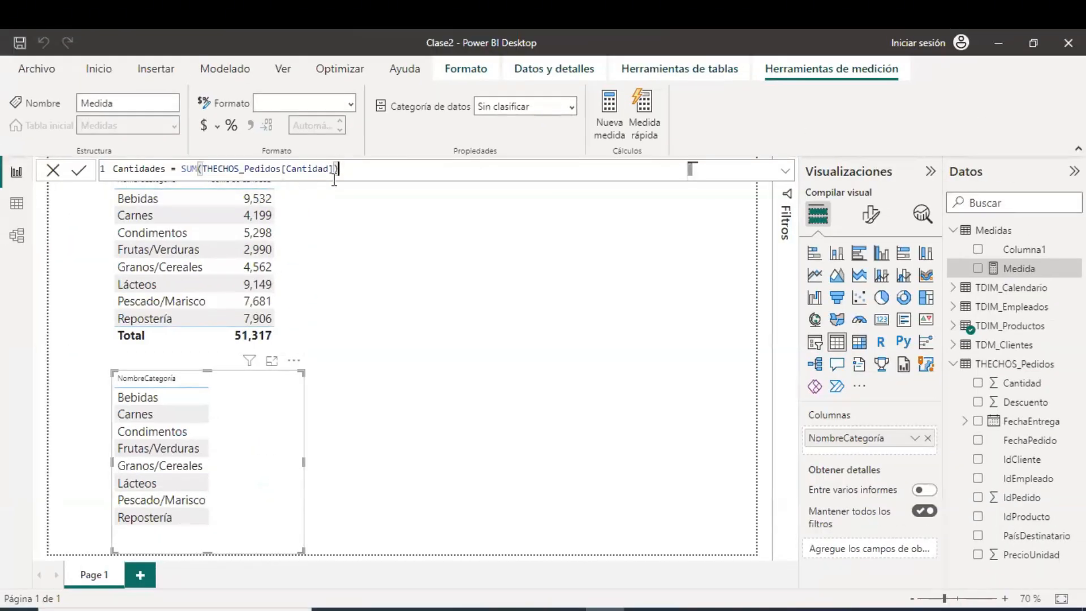
pyautogui.click(79, 171)
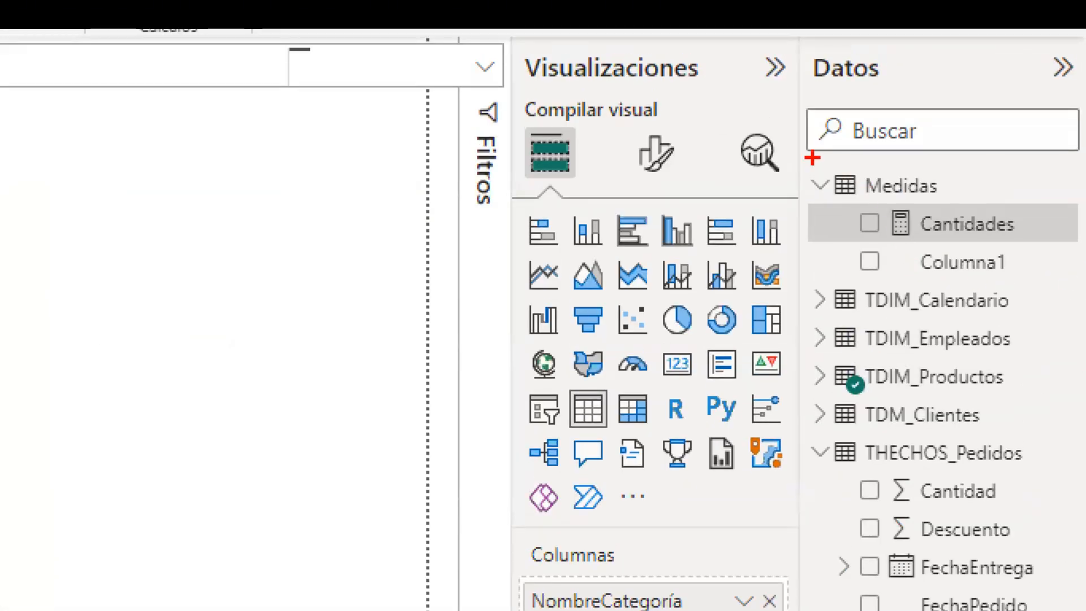
# - Temporarily frame the Medidas table, the TDIM_Calendario table icon and the calculator icon of the Cantidades measure in the field list
pyautogui.moveTo(812, 158)
pyautogui.mouseDown()
pyautogui.moveTo(849, 205)
pyautogui.moveTo(948, 194)
pyautogui.mouseUp()
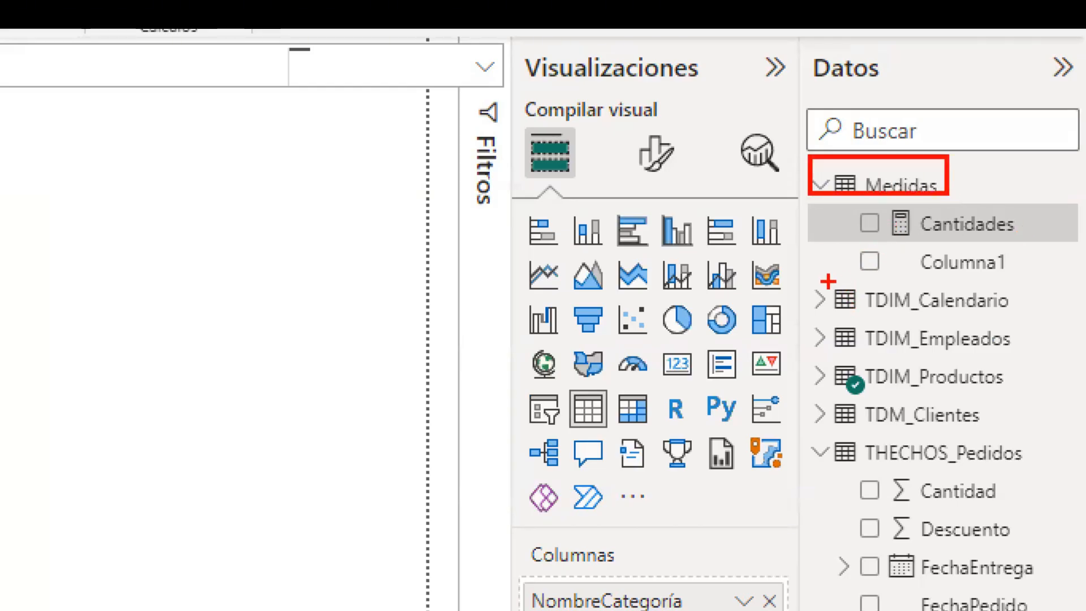
pyautogui.moveTo(828, 279); pyautogui.dragTo(864, 314)
pyautogui.moveTo(880, 195); pyautogui.dragTo(922, 247)
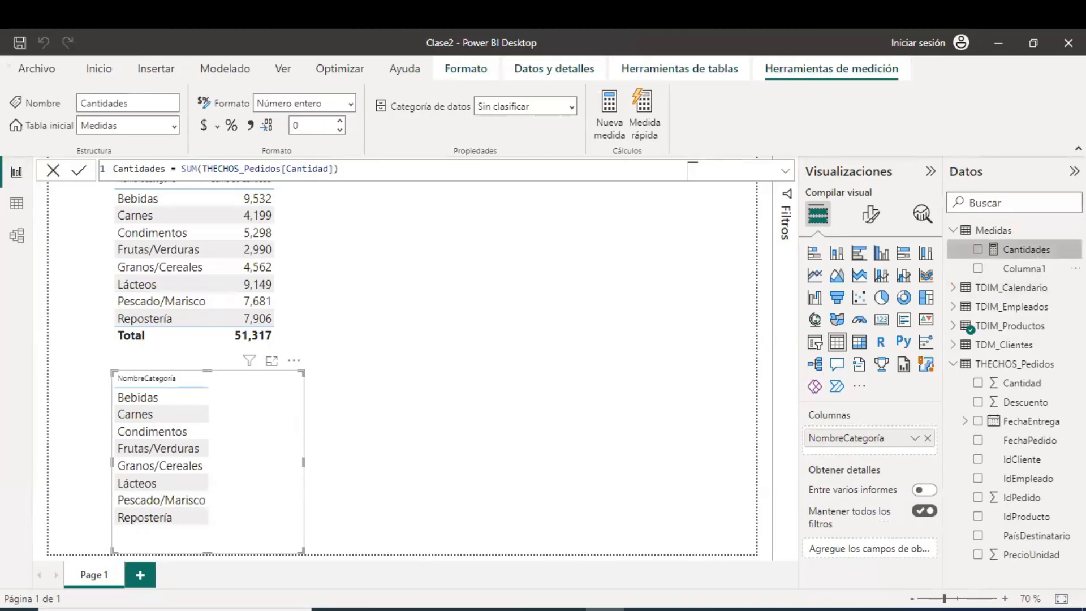
# - Select the category-only table visual, reopen the Cantidades measure's formula and enlarge the formula text
pyautogui.click(428, 451)
pyautogui.click(270, 451)
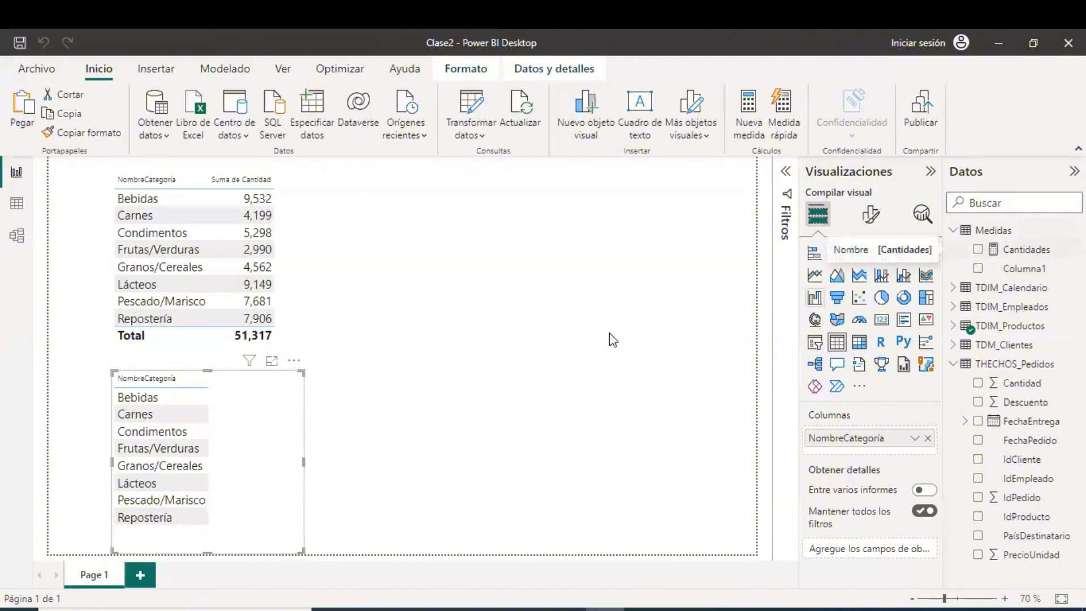
pyautogui.click(1008, 254)
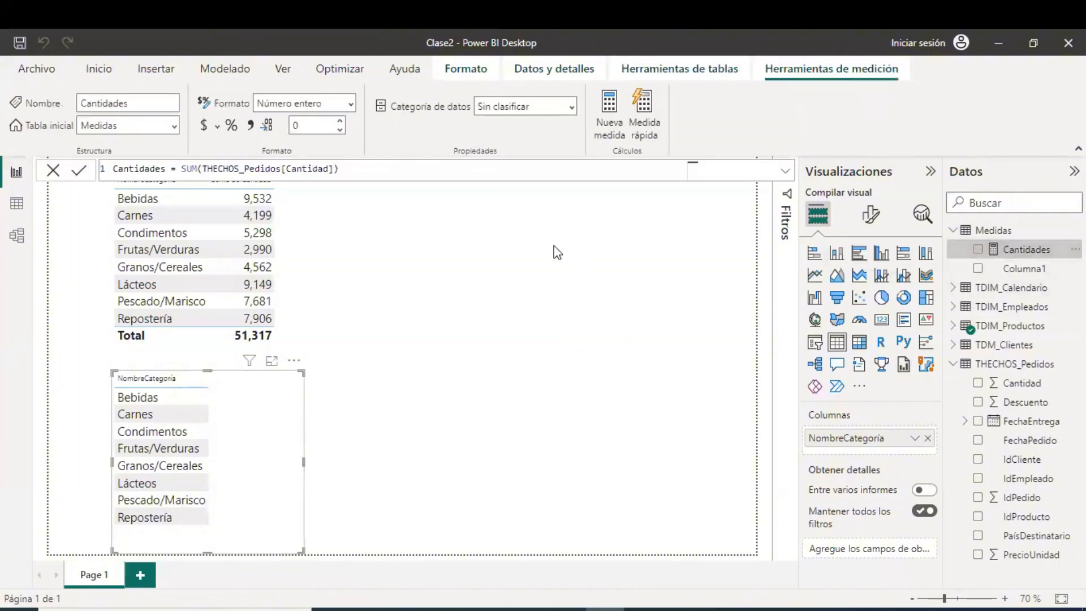
pyautogui.click(399, 174)
pyautogui.scroll(3, 404, 173)
pyautogui.scroll(1, 404, 171)
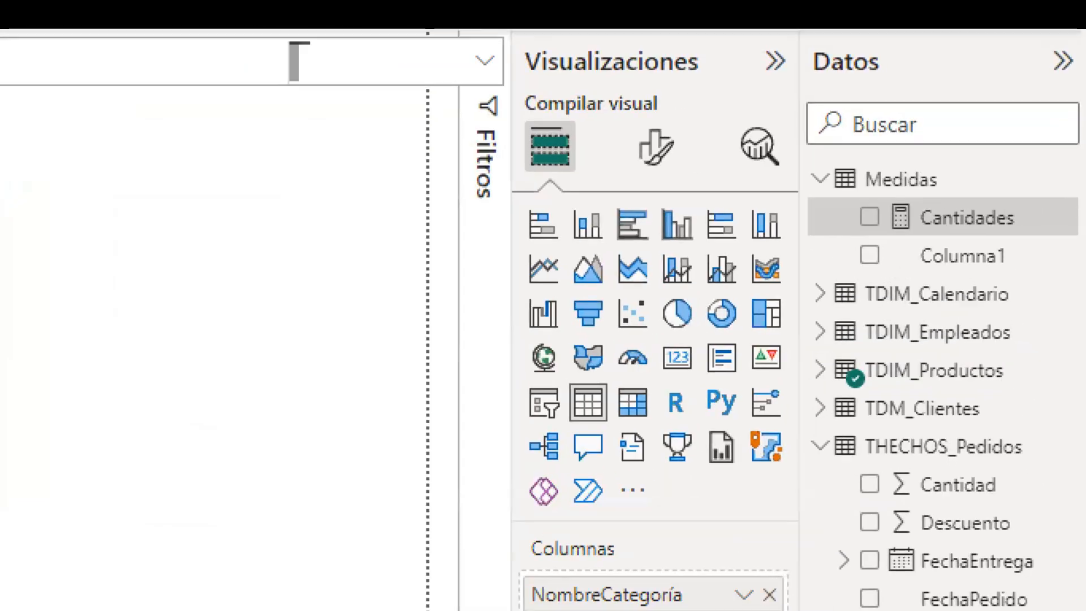
# - Temporarily frame the Medidas and TDIM_Calendario tables in the field list
pyautogui.moveTo(818, 159); pyautogui.dragTo(942, 197)
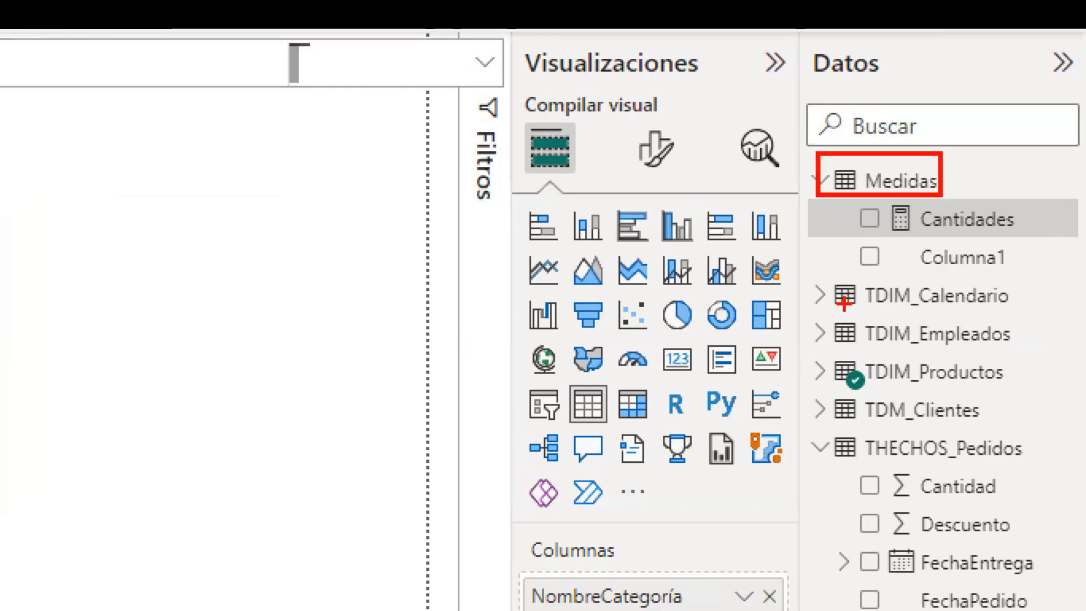
pyautogui.moveTo(834, 272); pyautogui.dragTo(1022, 314)
pyautogui.press('Escape')
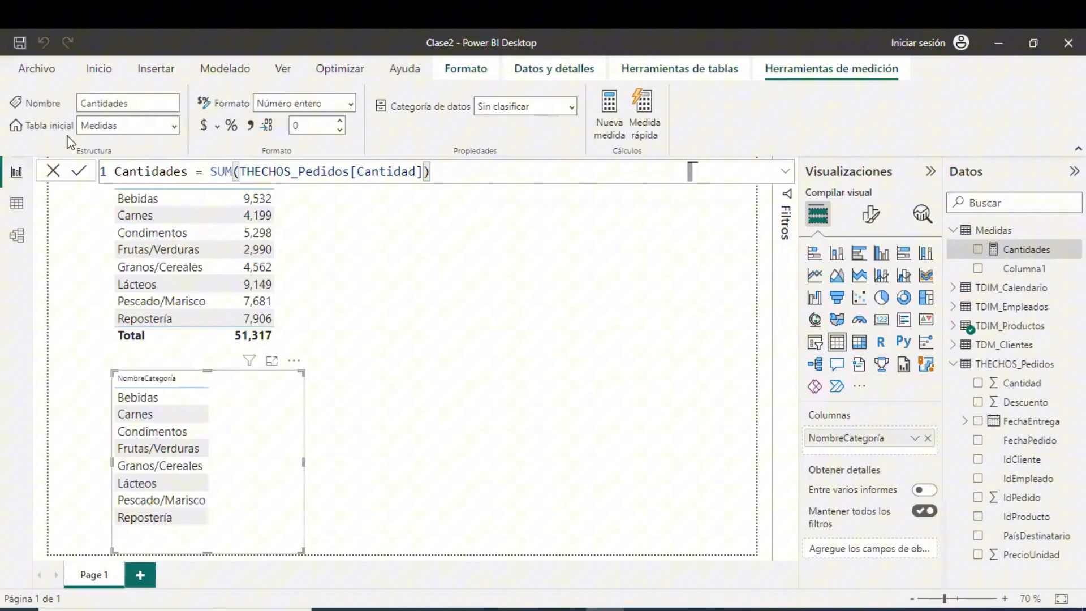
# - Move the Cantidades measure's home table to TDIM_Calendario for demonstration and return it to Medidas
pyautogui.click(174, 127)
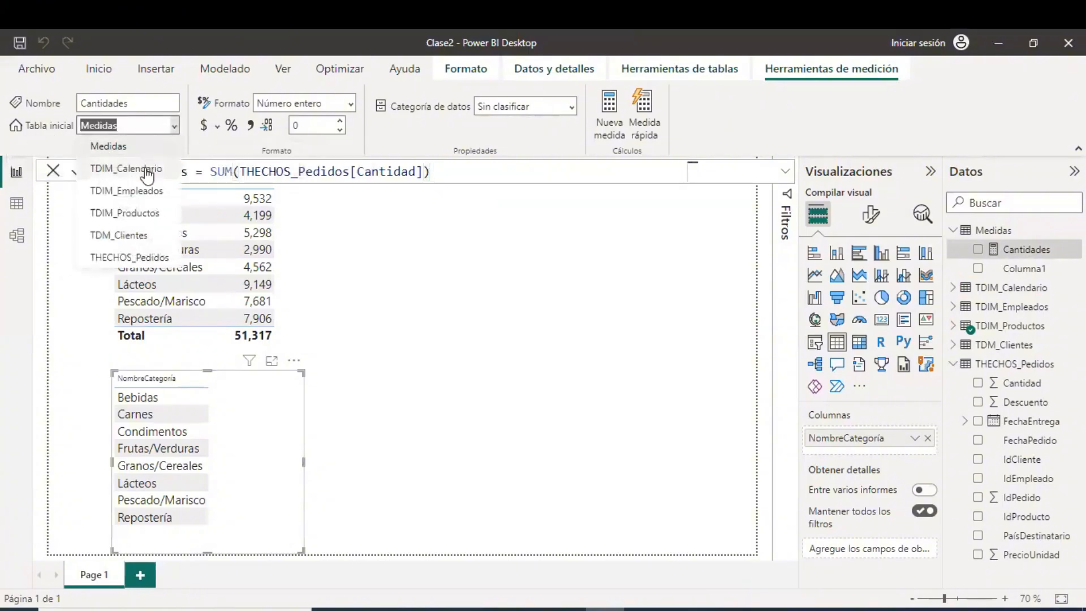
pyautogui.click(217, 190)
pyautogui.press('Down')
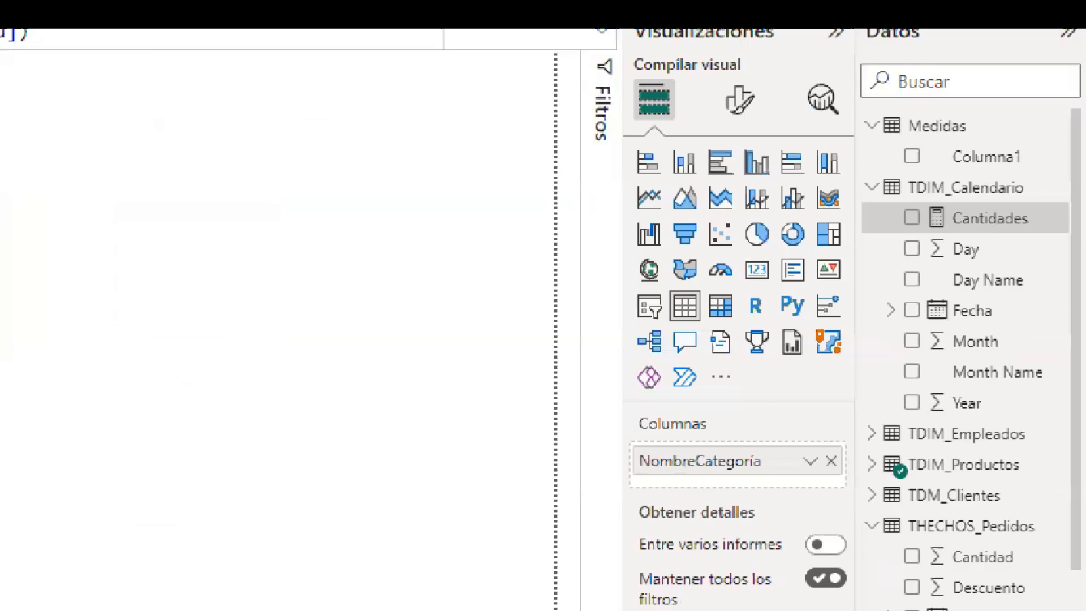
pyautogui.moveTo(889, 201); pyautogui.dragTo(1059, 238)
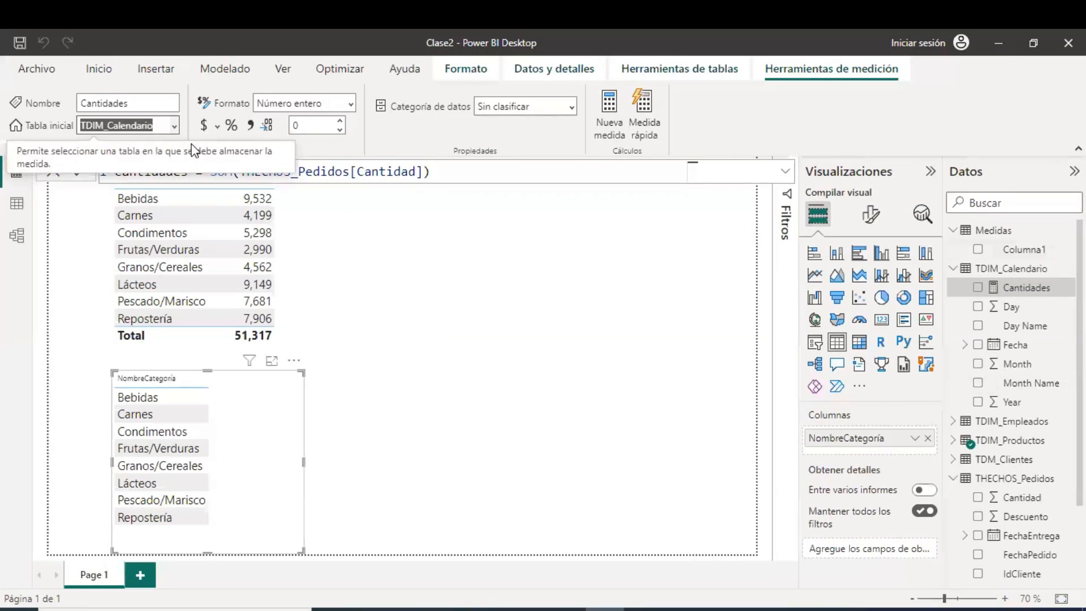
pyautogui.click(176, 126)
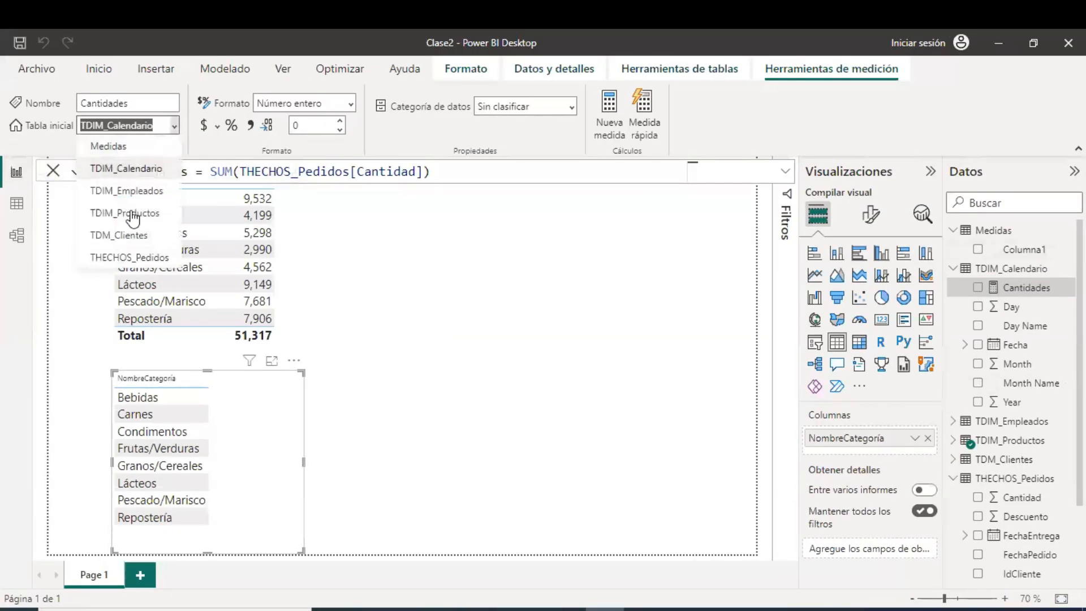
pyautogui.click(113, 146)
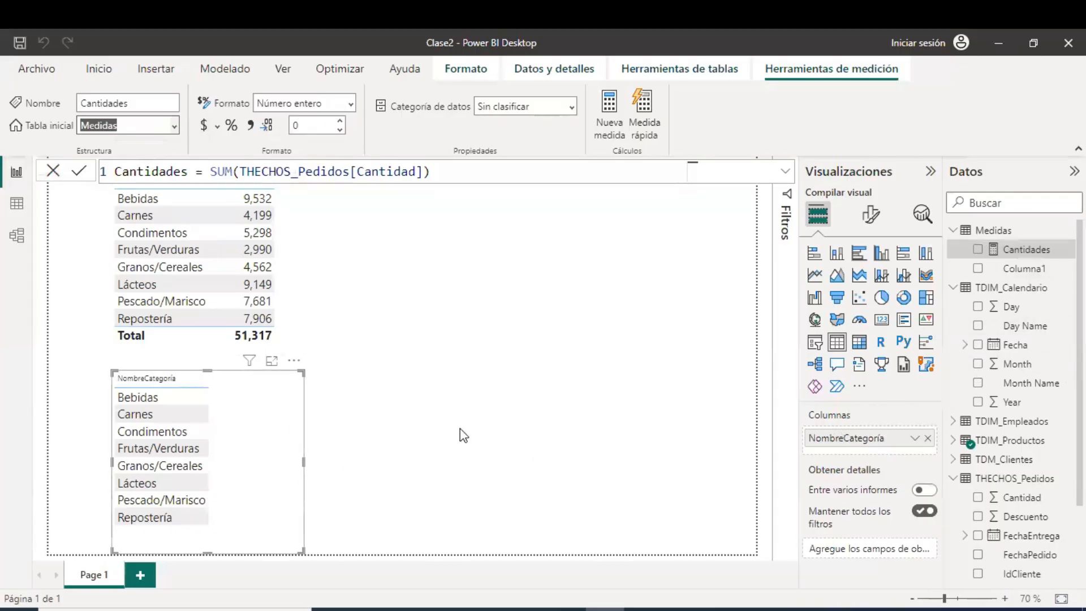
# - Add the Cantidades measure to the second category table and temporarily mark its headers and values against the implicit-sum table above
pyautogui.moveTo(1022, 251); pyautogui.dragTo(899, 443)
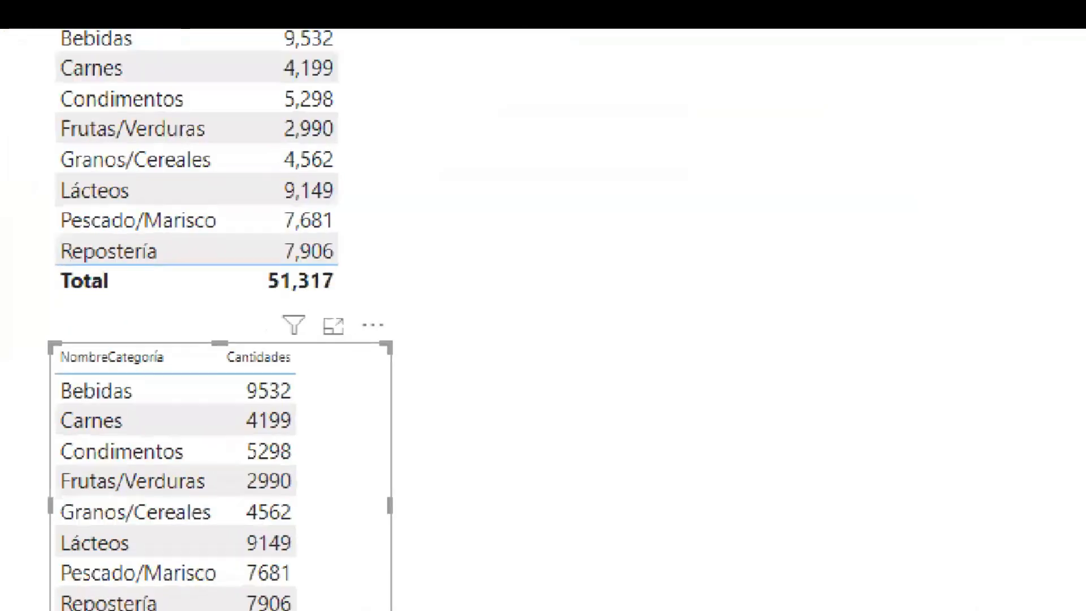
pyautogui.moveTo(181, 369); pyautogui.dragTo(192, 361)
pyautogui.moveTo(244, 291); pyautogui.dragTo(270, 259)
pyautogui.moveTo(371, 326); pyautogui.dragTo(458, 325)
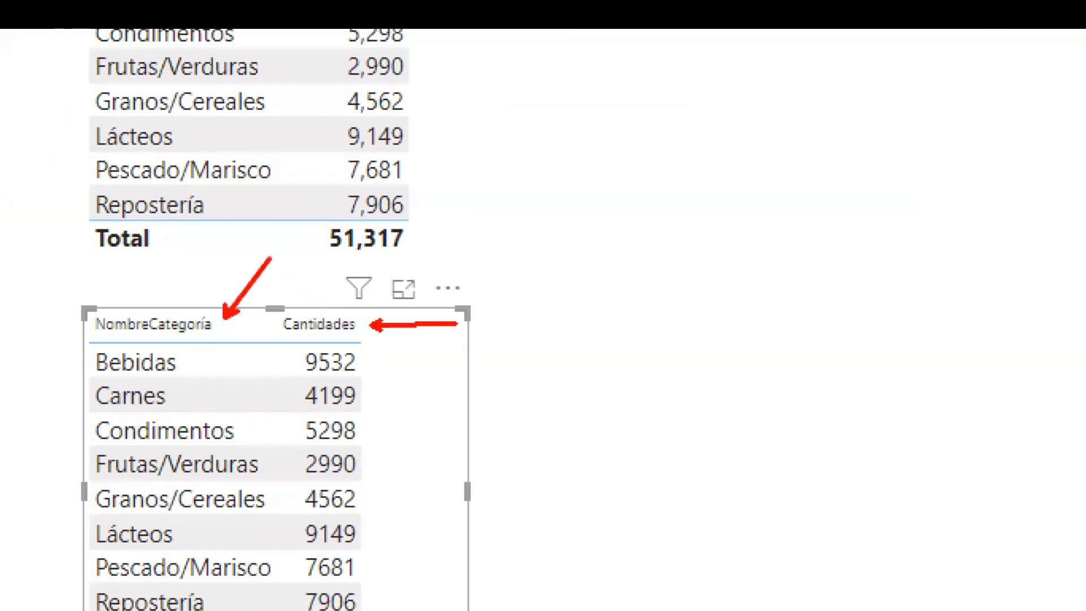
pyautogui.moveTo(248, 342)
pyautogui.mouseDown()
pyautogui.moveTo(345, 532)
pyautogui.moveTo(369, 610)
pyautogui.mouseUp()
pyautogui.moveTo(379, 546)
pyautogui.mouseDown()
pyautogui.moveTo(575, 194)
pyautogui.moveTo(432, 119)
pyautogui.moveTo(451, 166)
pyautogui.mouseUp()
pyautogui.moveTo(435, 118); pyautogui.dragTo(557, 143)
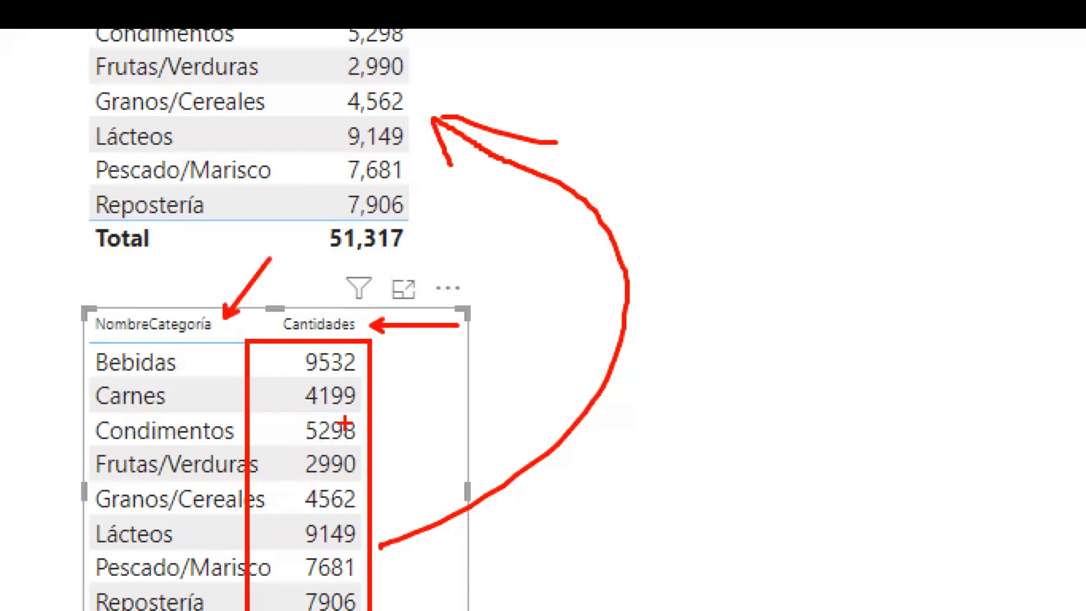
pyautogui.press('Escape')
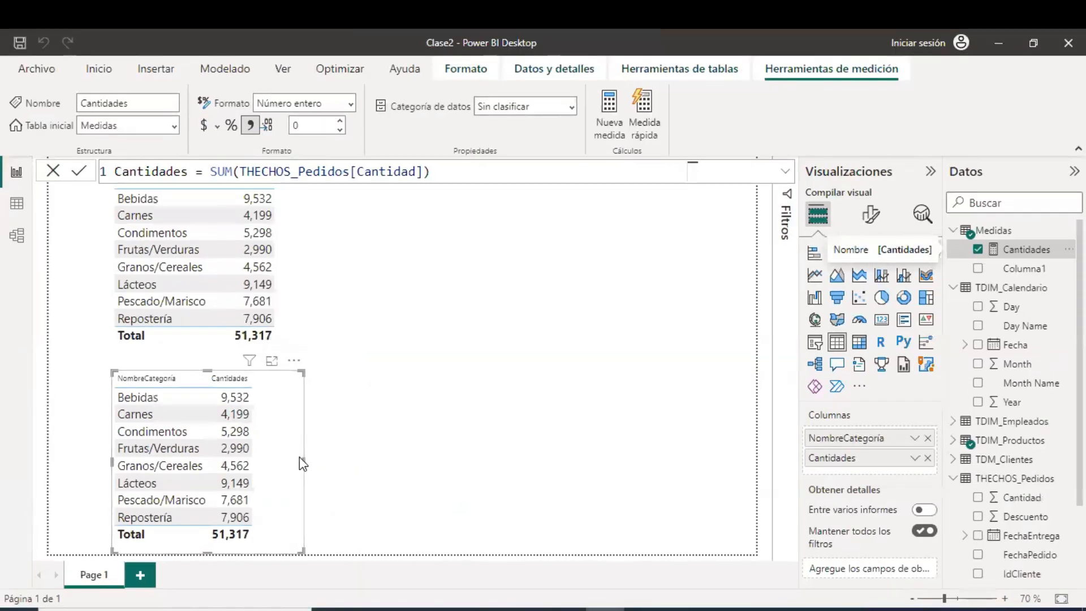
# - Narrow the Cantidades table visual slightly and widen the Suma de Cantidad table visual across most of the page
pyautogui.moveTo(300, 456); pyautogui.dragTo(285, 461)
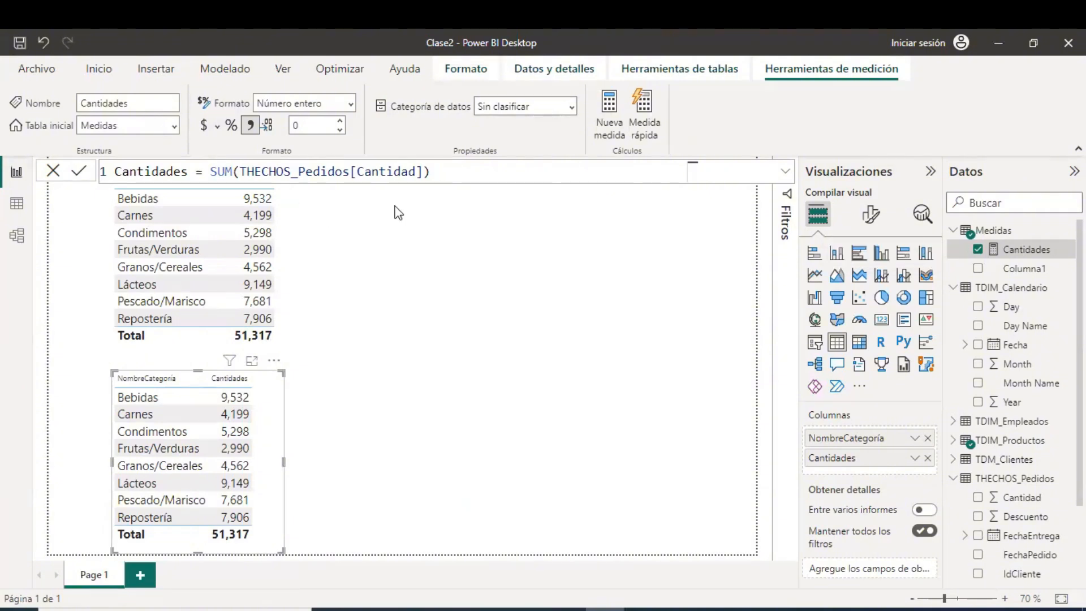
pyautogui.click(292, 269)
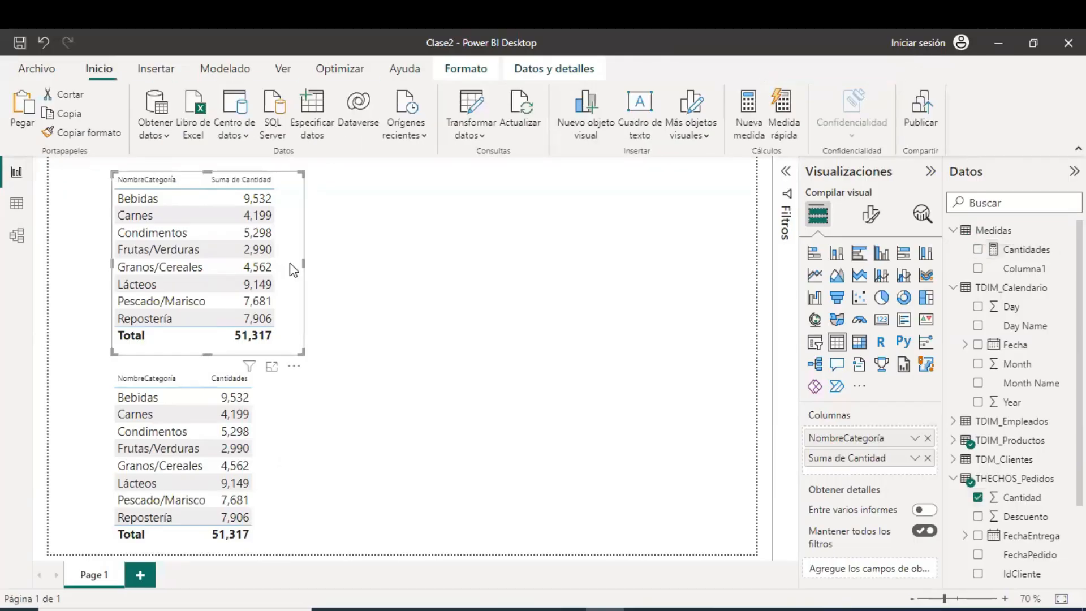
pyautogui.click(288, 435)
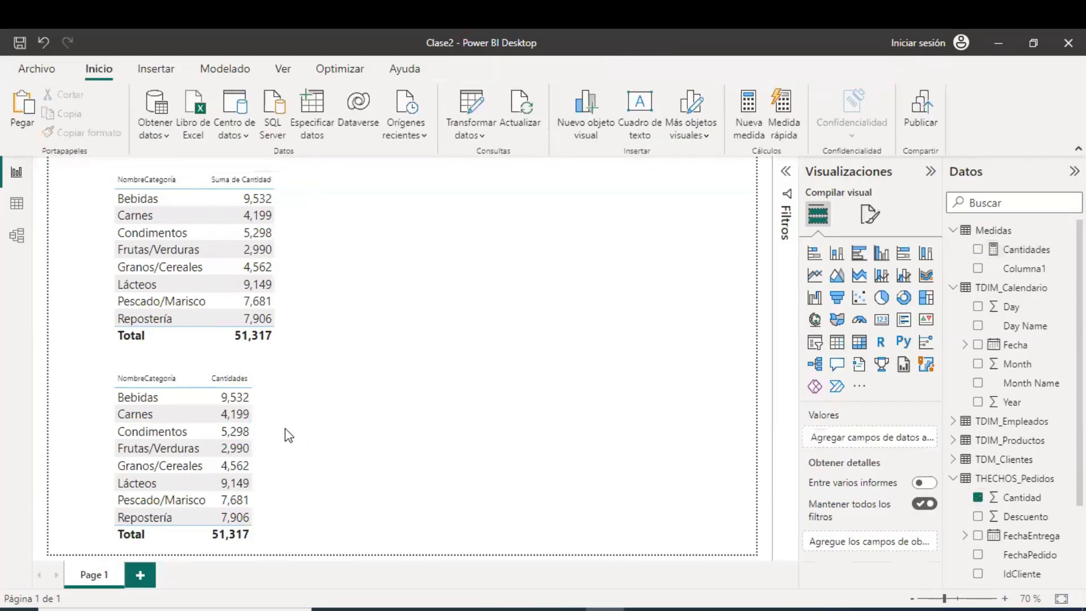
pyautogui.click(276, 422)
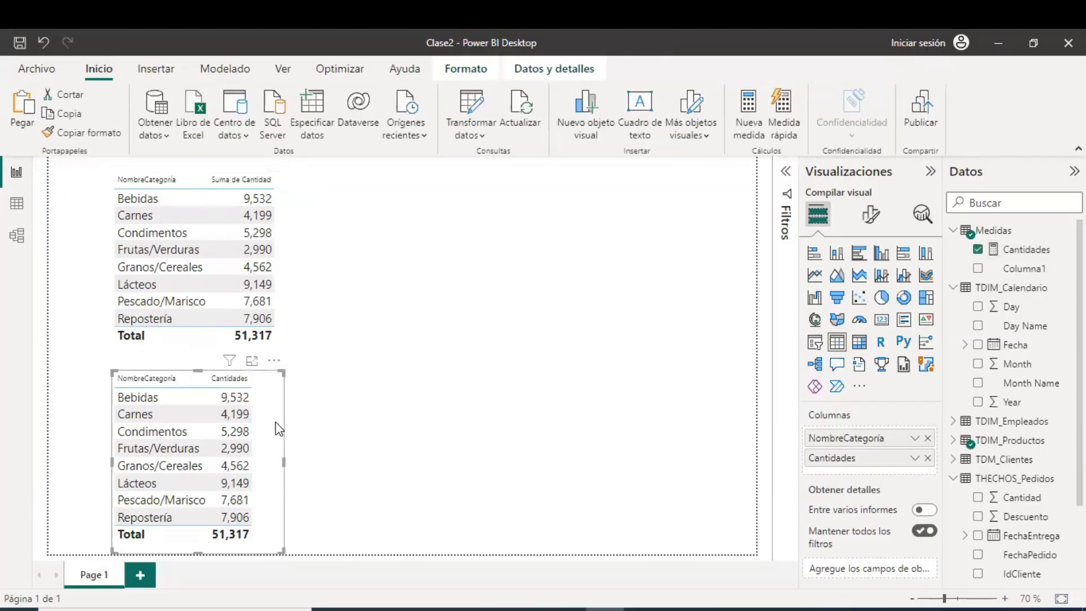
pyautogui.click(292, 297)
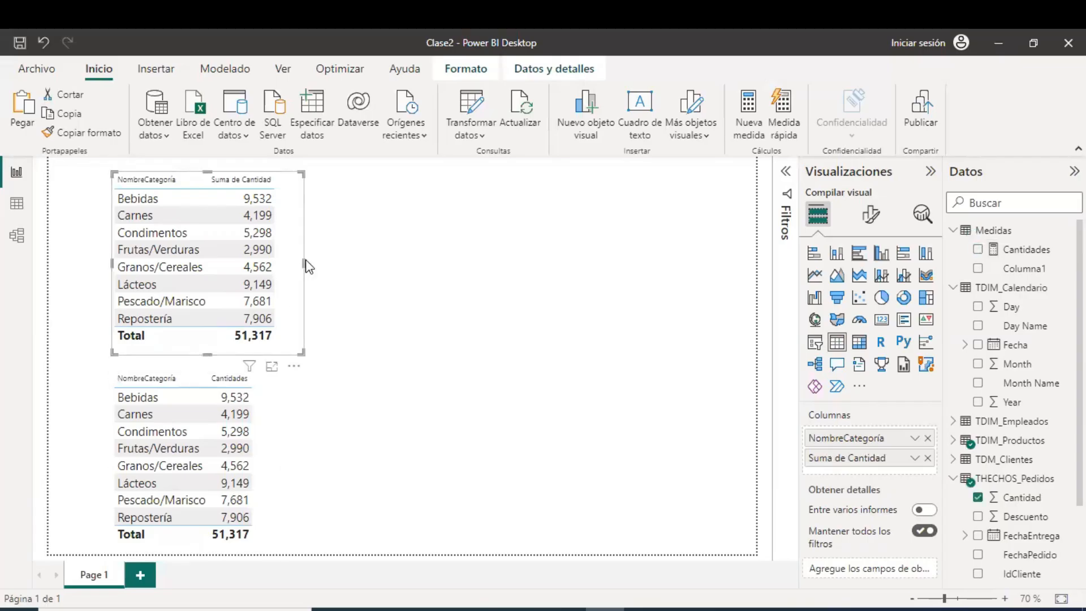
pyautogui.moveTo(304, 266); pyautogui.dragTo(656, 295)
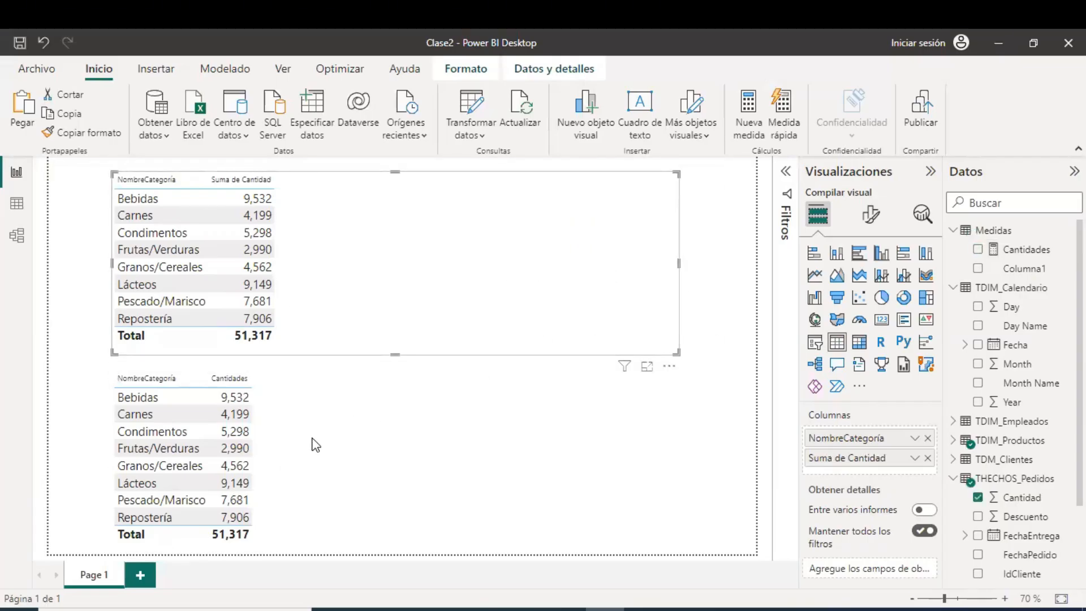
# - Widen the Cantidades table visual to nearly the width of the Suma de Cantidad table above it
pyautogui.click(284, 441)
pyautogui.click(284, 442)
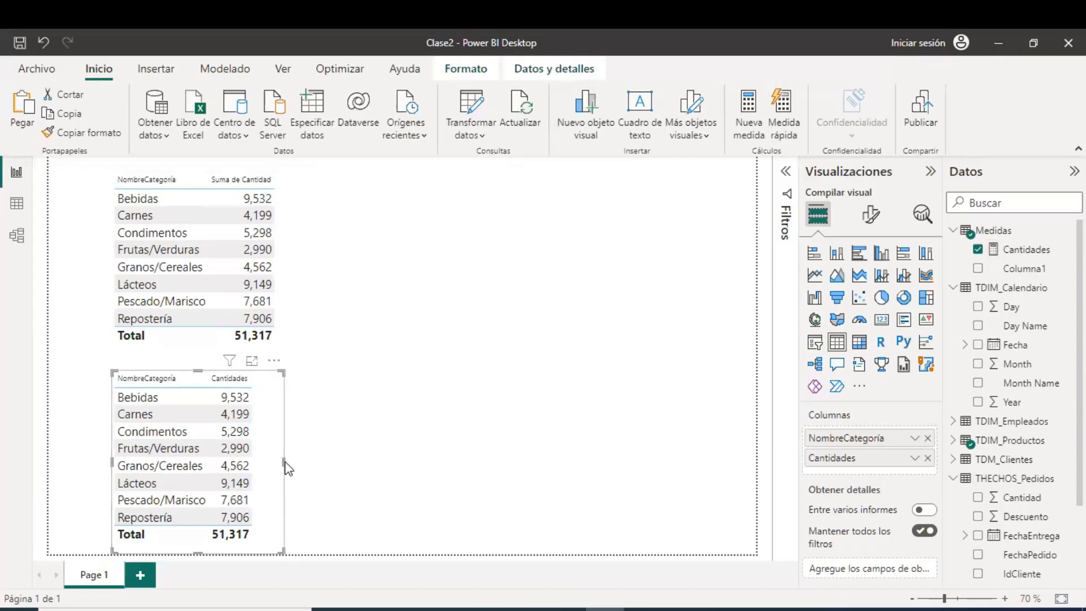
pyautogui.click(283, 462)
pyautogui.click(284, 463)
pyautogui.moveTo(285, 461); pyautogui.dragTo(668, 462)
pyautogui.click(491, 299)
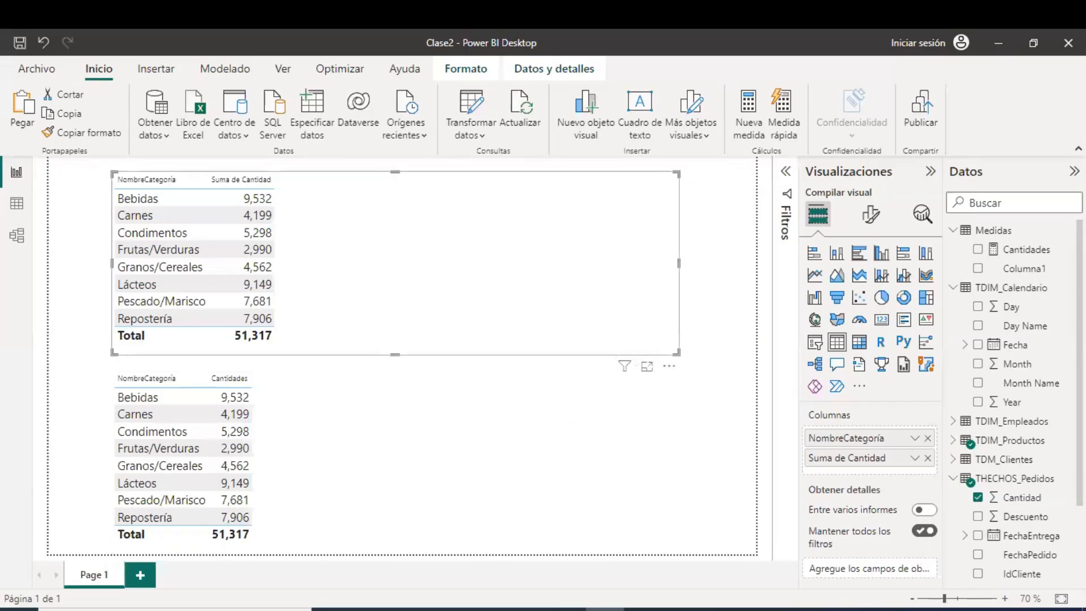
pyautogui.click(997, 610)
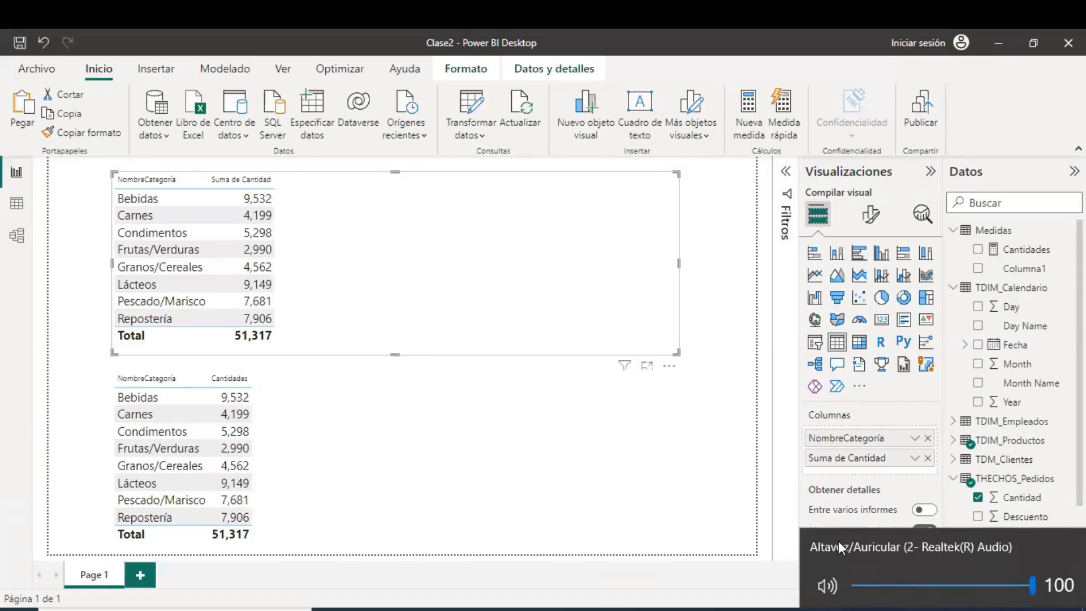
# - Select the Cantidades measure and temporarily mark its measure tools, format settings, thousands separator and the Cantidades column in the report
pyautogui.click(1025, 253)
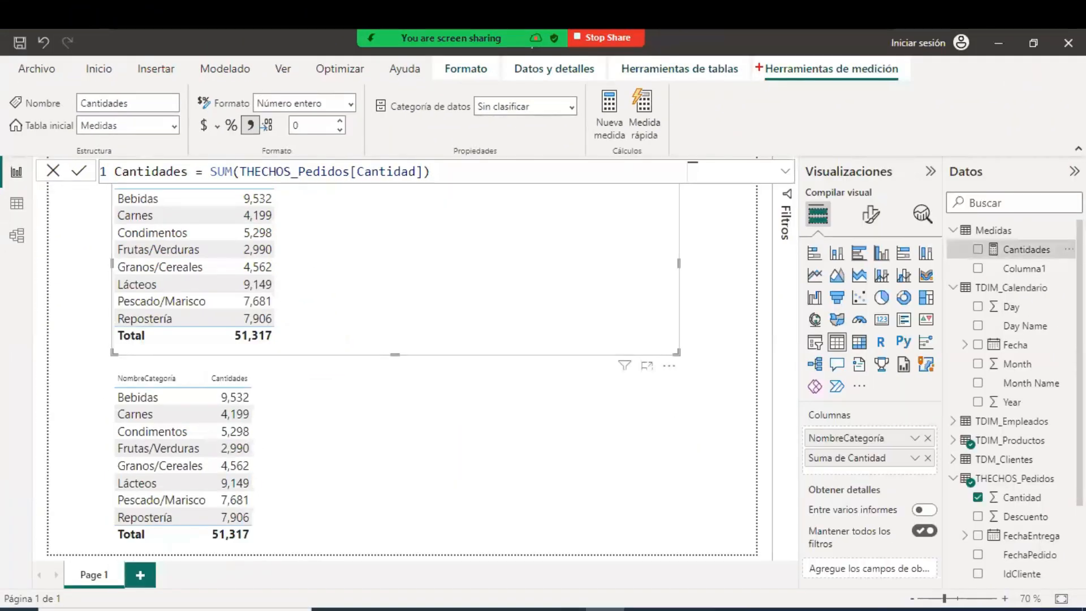
pyautogui.moveTo(758, 67)
pyautogui.mouseDown()
pyautogui.moveTo(833, 85)
pyautogui.moveTo(912, 83)
pyautogui.mouseUp()
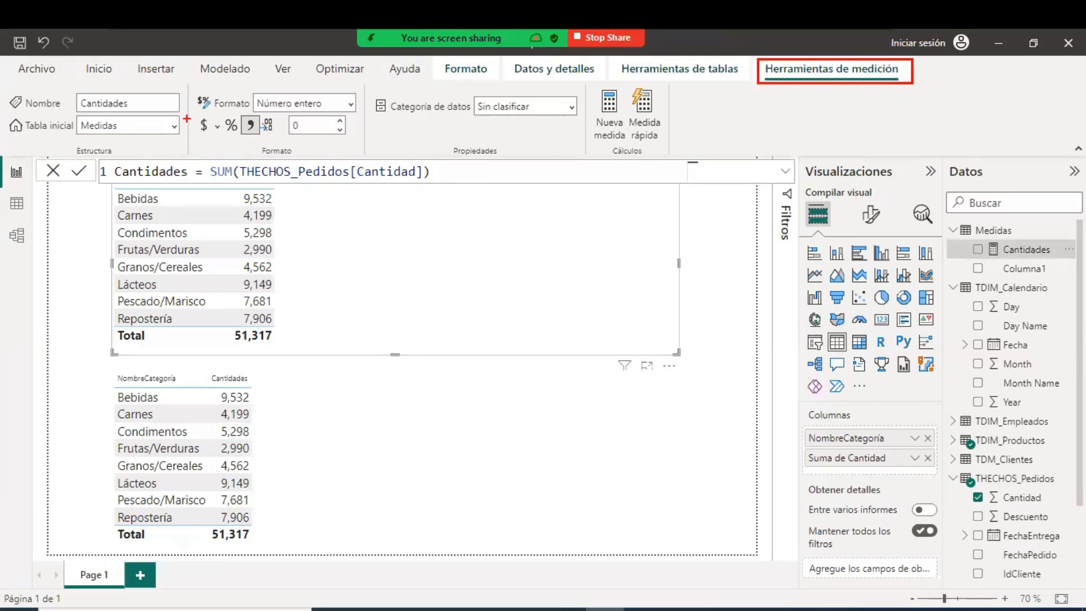
pyautogui.moveTo(183, 86)
pyautogui.mouseDown()
pyautogui.moveTo(304, 148)
pyautogui.moveTo(365, 161)
pyautogui.mouseUp()
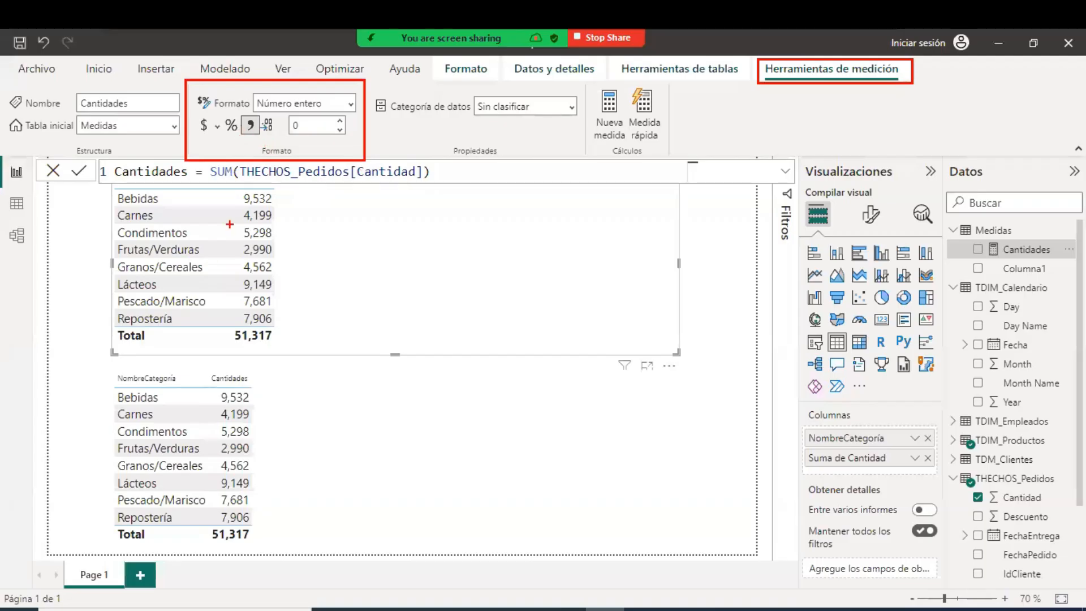
pyautogui.moveTo(234, 114)
pyautogui.mouseDown()
pyautogui.moveTo(262, 137)
pyautogui.moveTo(292, 99)
pyautogui.mouseUp()
pyautogui.moveTo(190, 365); pyautogui.dragTo(258, 547)
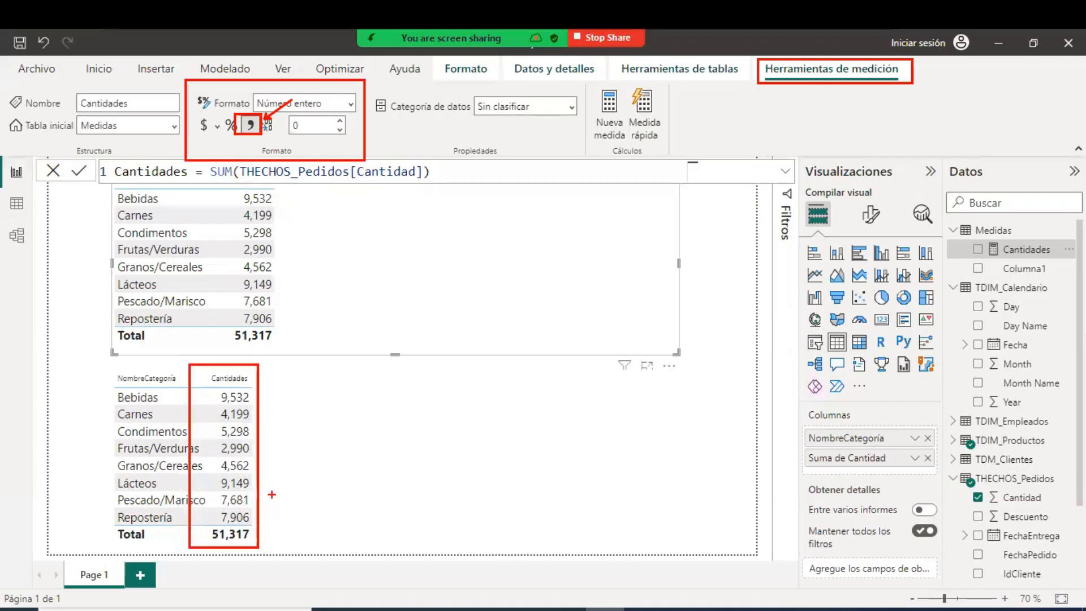
pyautogui.moveTo(272, 494); pyautogui.dragTo(324, 528)
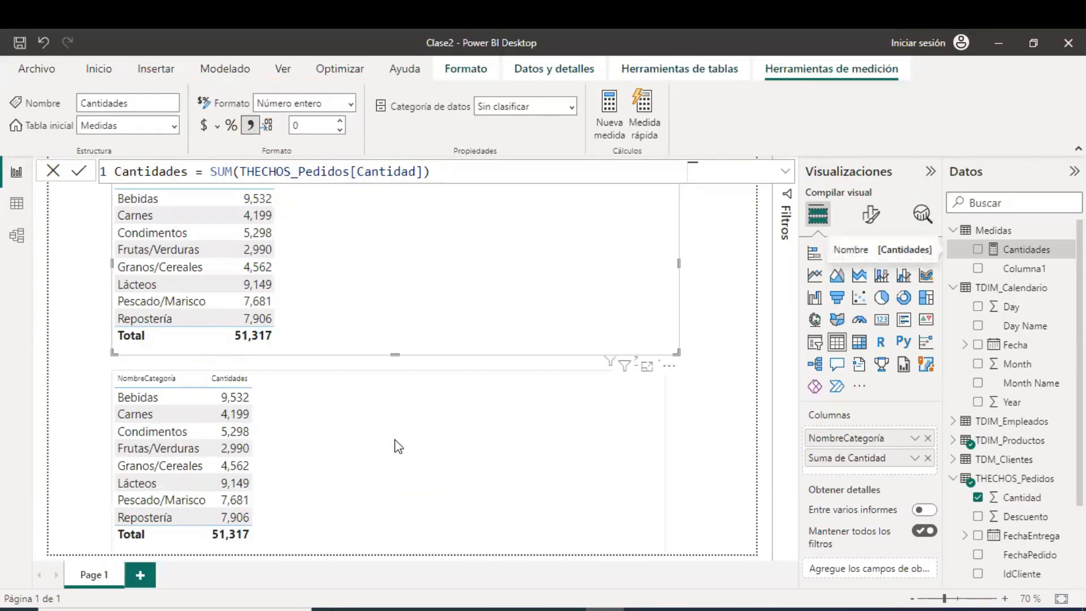
# - Add the Cantidad field from THECHOS_Pedidos three more times to the upper category table, after its existing Suma de Cantidad column
pyautogui.click(385, 295)
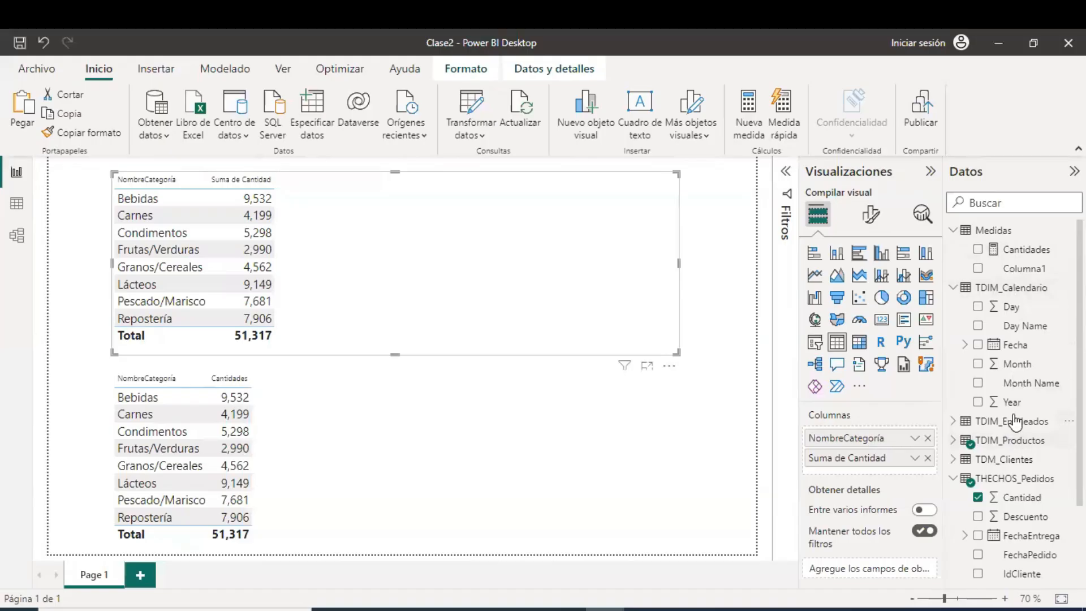
pyautogui.scroll(-3, 1015, 422)
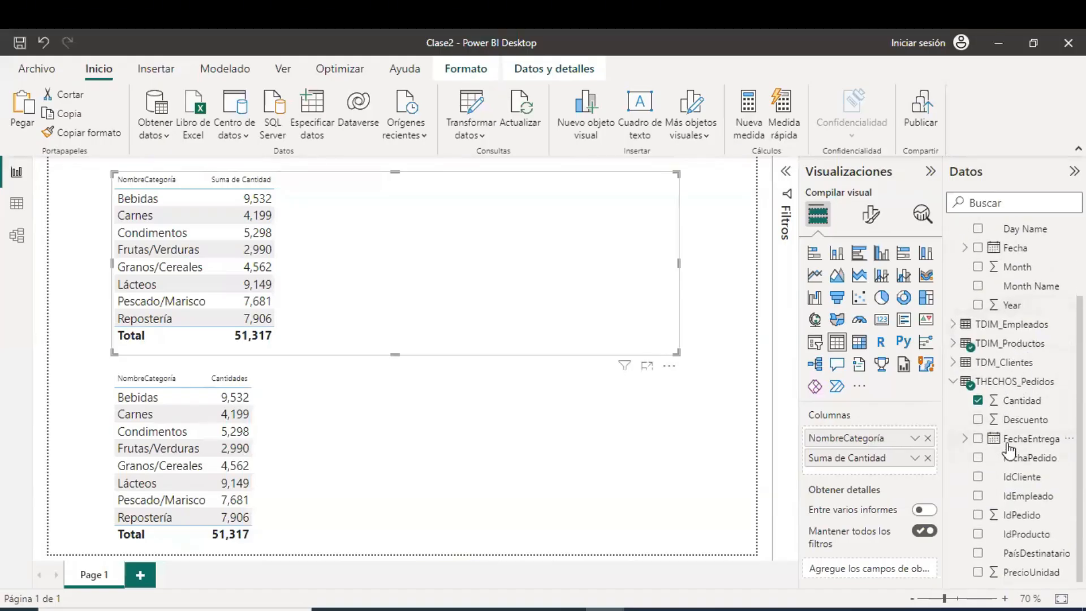
pyautogui.moveTo(1025, 400); pyautogui.dragTo(870, 462)
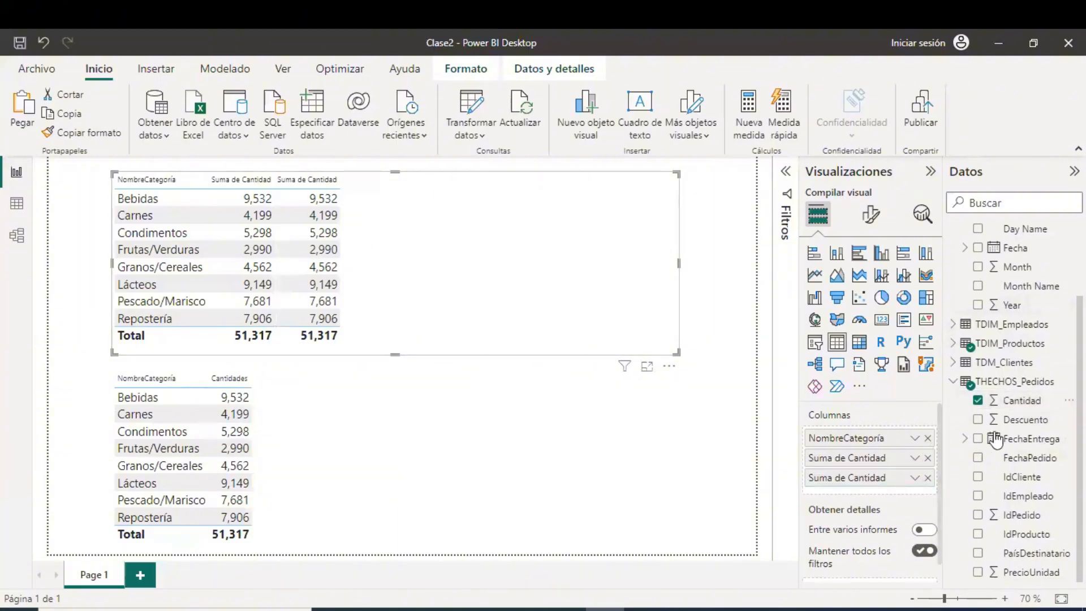
pyautogui.moveTo(1018, 402); pyautogui.dragTo(891, 482)
pyautogui.moveTo(1026, 403); pyautogui.dragTo(892, 504)
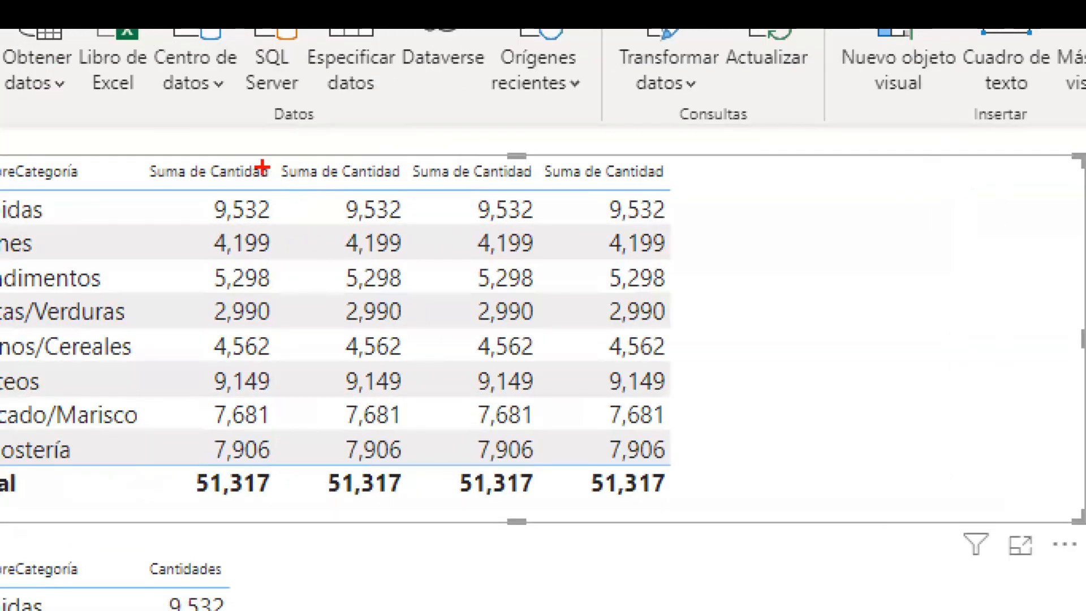
# - Zoom in on the upper table, temporarily mark its four Suma de Cantidad headers with arrows, and clear the marks
pyautogui.moveTo(245, 164); pyautogui.dragTo(331, 74)
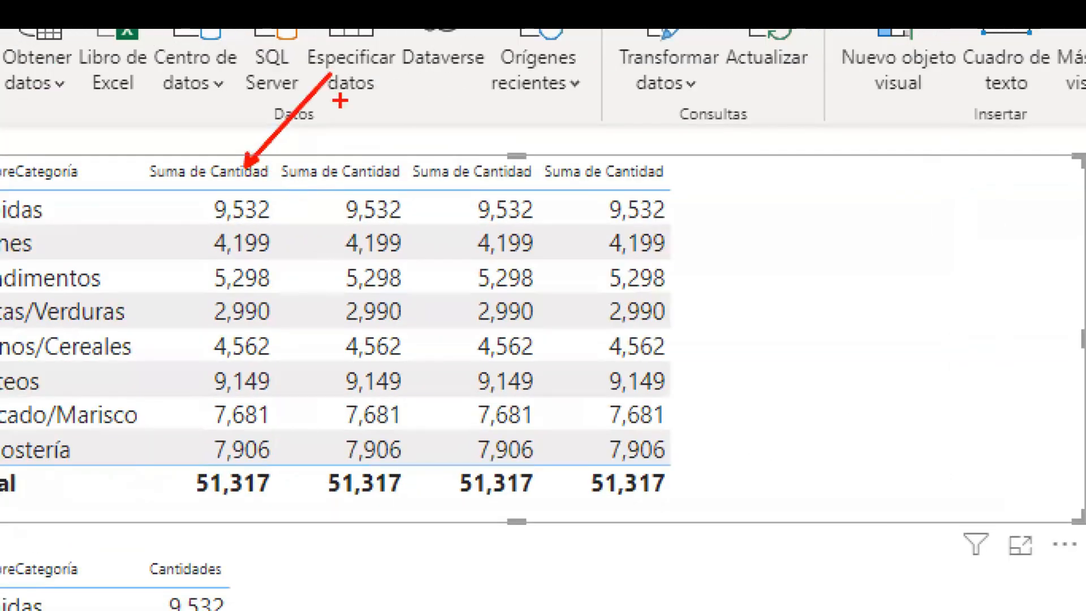
pyautogui.moveTo(337, 172); pyautogui.dragTo(425, 65)
pyautogui.moveTo(483, 157); pyautogui.dragTo(596, 75)
pyautogui.moveTo(618, 178); pyautogui.dragTo(683, 123)
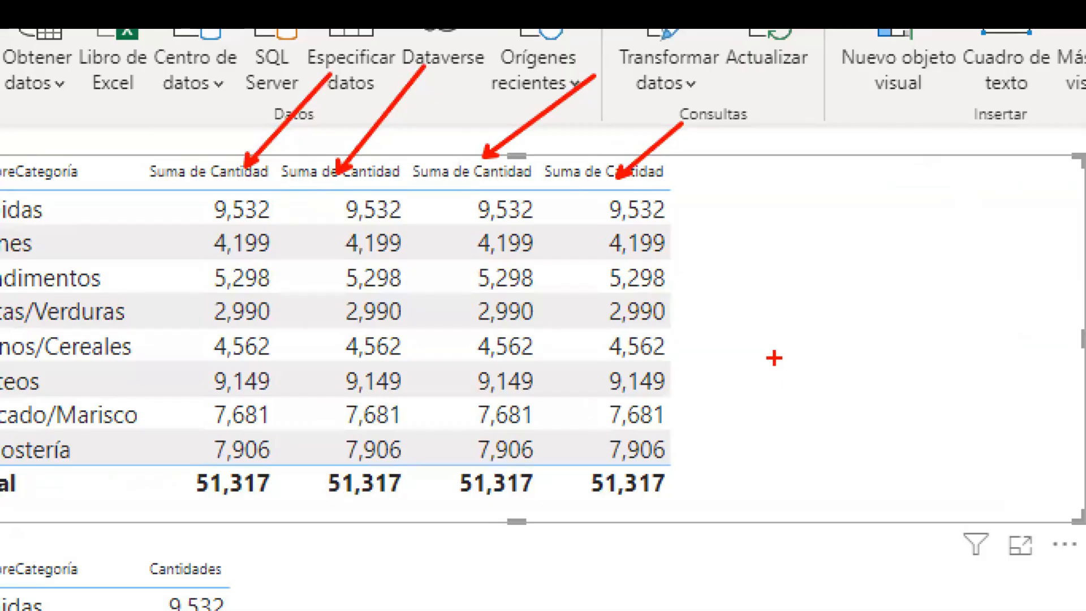
pyautogui.press('Escape')
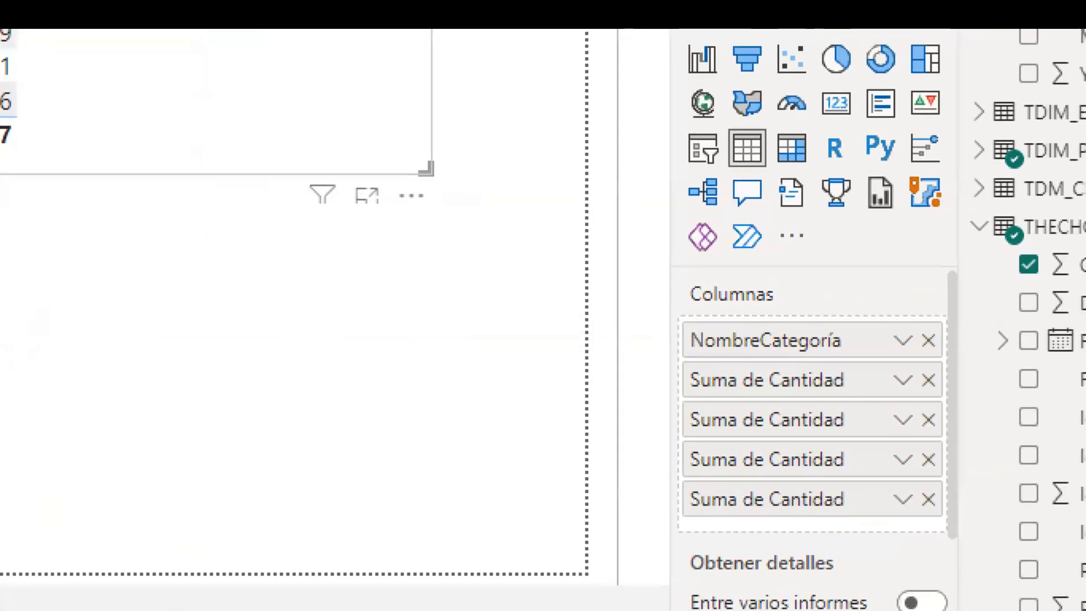
# - Temporarily frame the four Suma de Cantidad entries among the upper table's columns, with arrows on the first three, and clear the marks
pyautogui.moveTo(680, 355)
pyautogui.mouseDown()
pyautogui.moveTo(766, 400)
pyautogui.moveTo(963, 406)
pyautogui.moveTo(933, 405)
pyautogui.moveTo(943, 403)
pyautogui.moveTo(845, 463)
pyautogui.mouseUp()
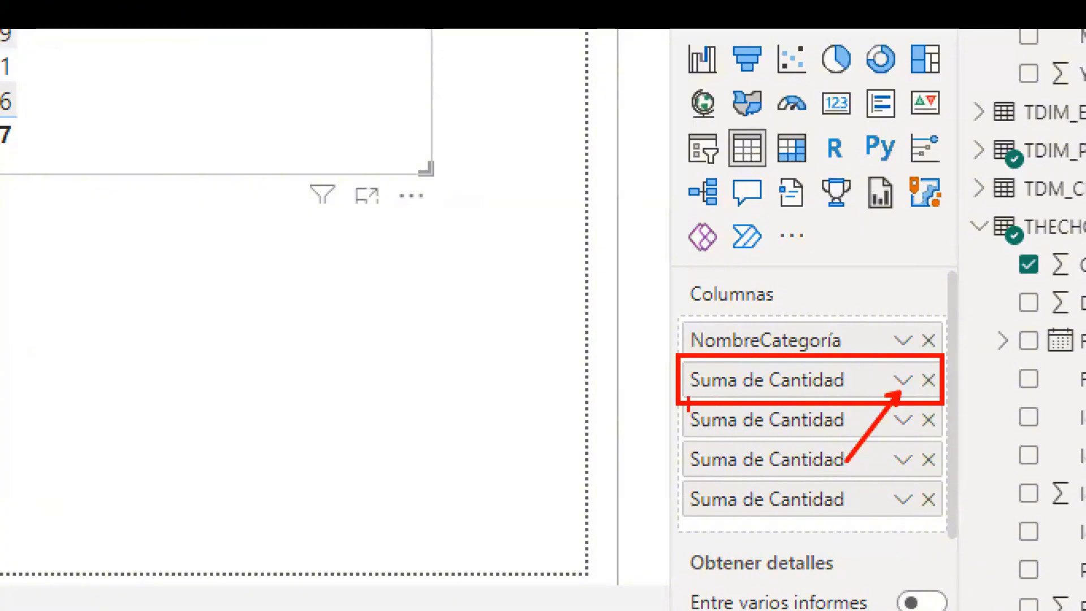
pyautogui.moveTo(688, 403); pyautogui.dragTo(939, 440)
pyautogui.moveTo(701, 419); pyautogui.dragTo(598, 449)
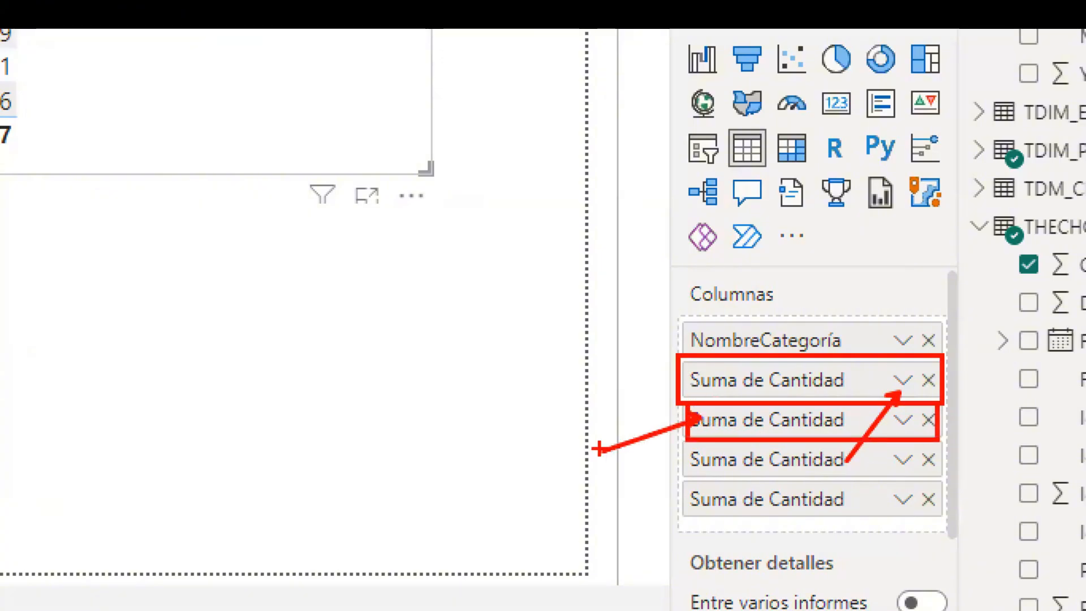
pyautogui.moveTo(689, 435)
pyautogui.mouseDown()
pyautogui.moveTo(844, 473)
pyautogui.moveTo(954, 481)
pyautogui.mouseUp()
pyautogui.moveTo(717, 465); pyautogui.dragTo(594, 492)
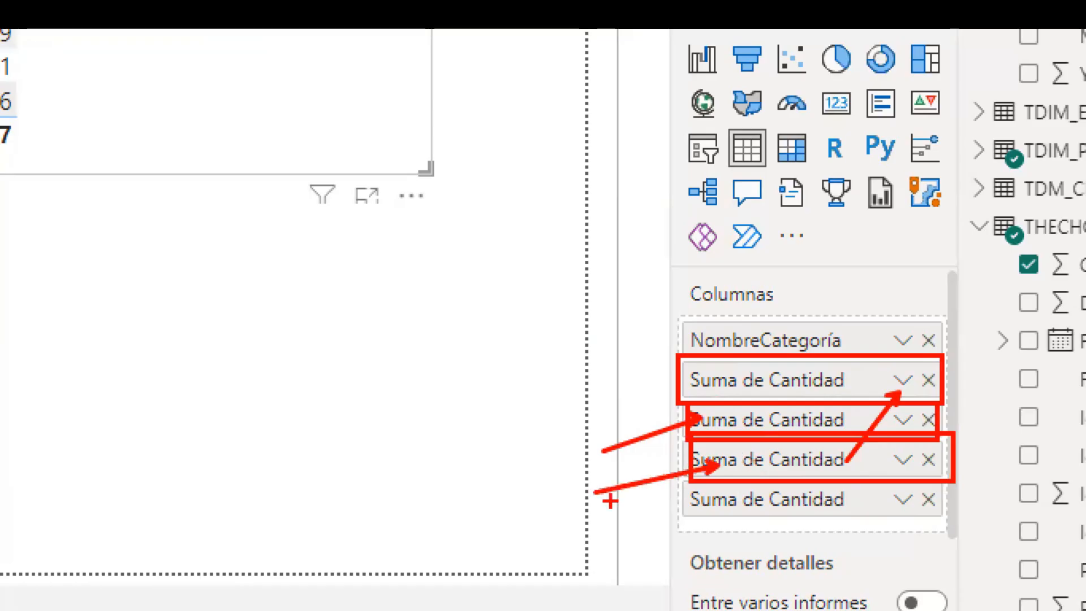
pyautogui.moveTo(706, 495)
pyautogui.mouseDown()
pyautogui.moveTo(748, 517)
pyautogui.moveTo(962, 516)
pyautogui.moveTo(952, 516)
pyautogui.mouseUp()
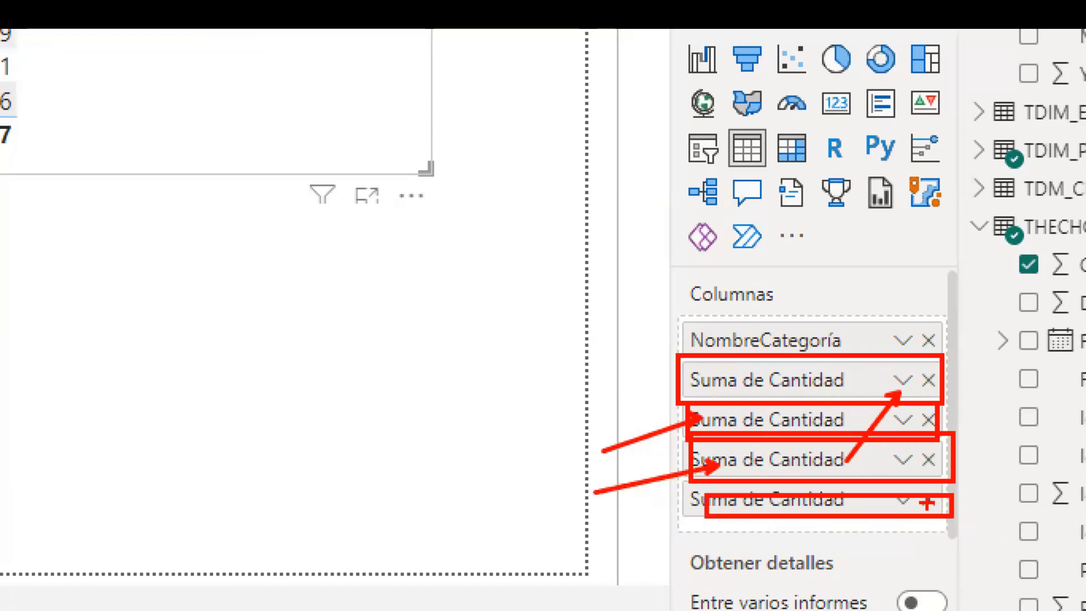
pyautogui.press('Escape')
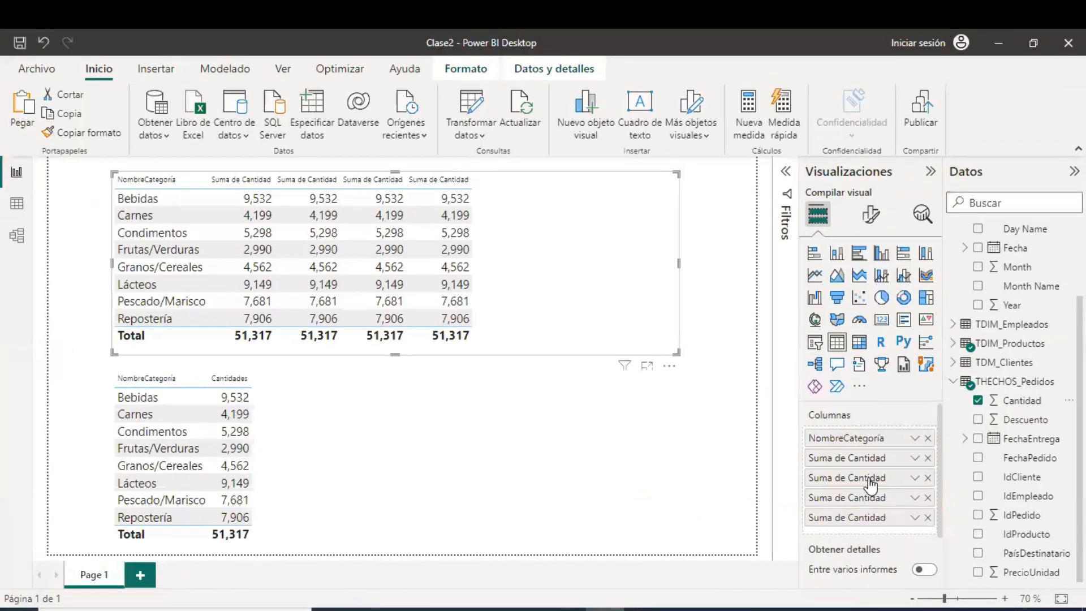
# - Change the aggregation of the upper table's second, third and fourth Cantidad columns to Promedio, Máximo and Mínimo respectively
pyautogui.click(916, 479)
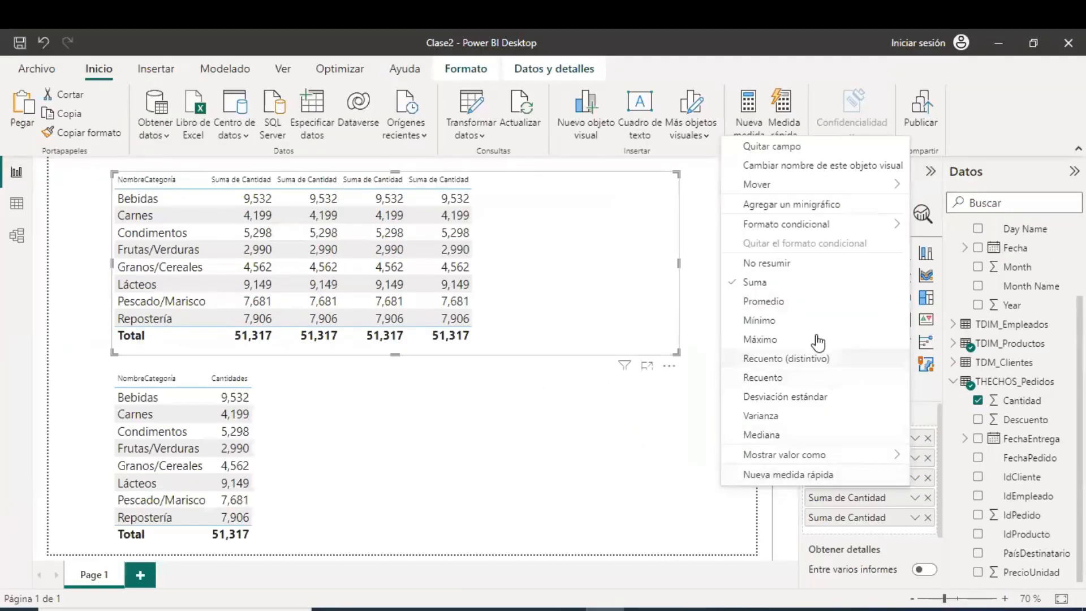
pyautogui.click(803, 305)
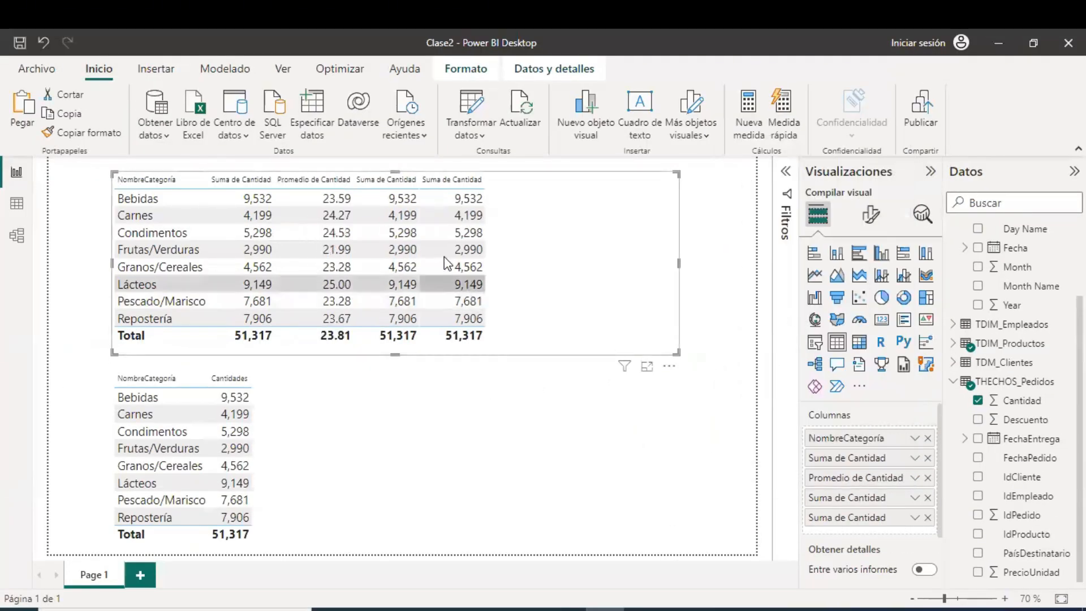
pyautogui.click(915, 498)
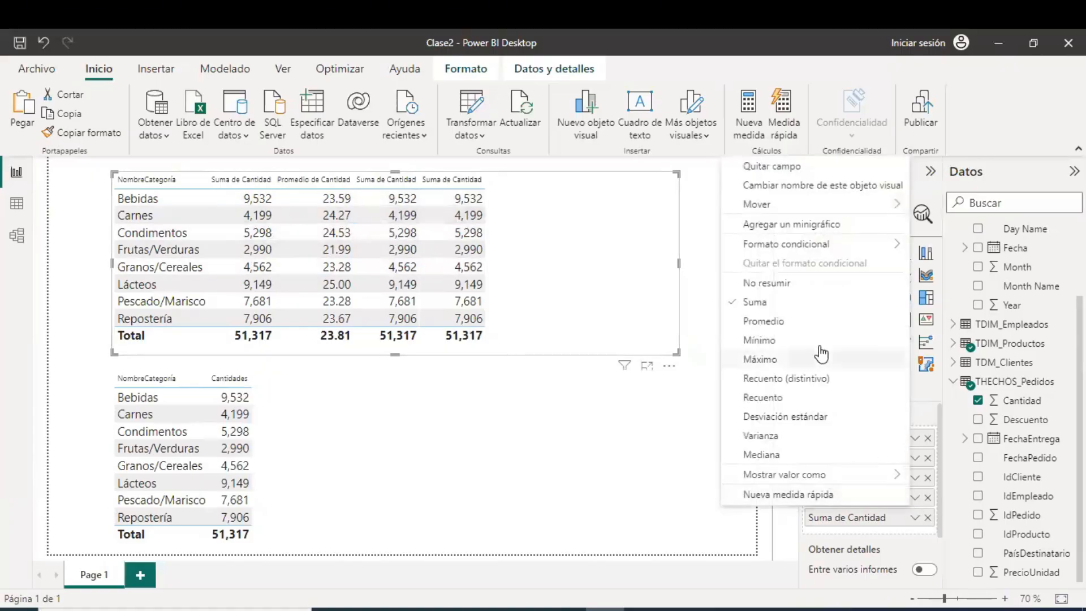
pyautogui.click(780, 358)
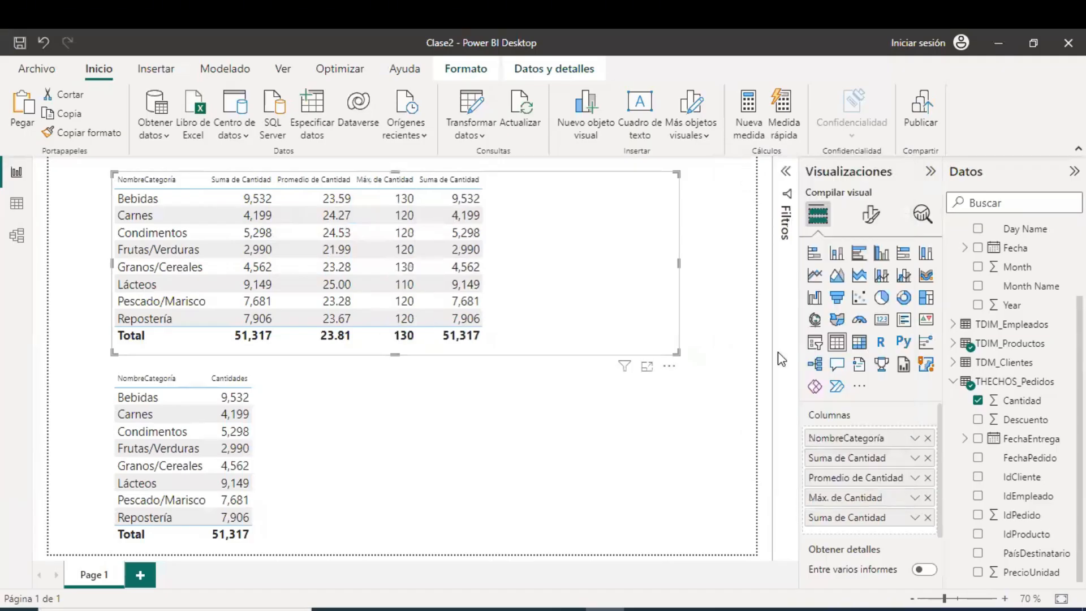
pyautogui.click(915, 518)
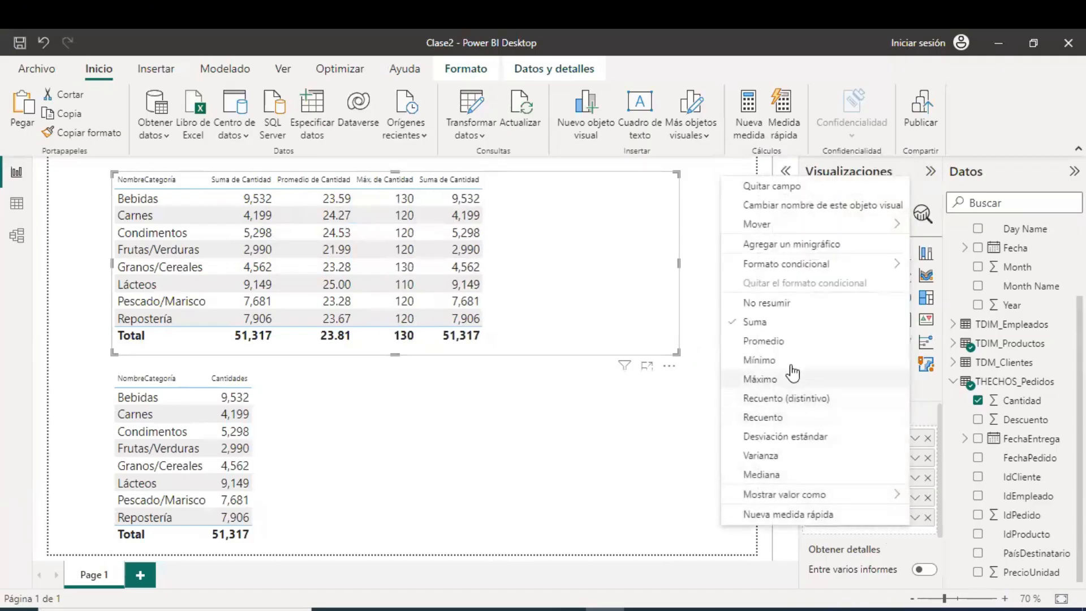
pyautogui.click(736, 360)
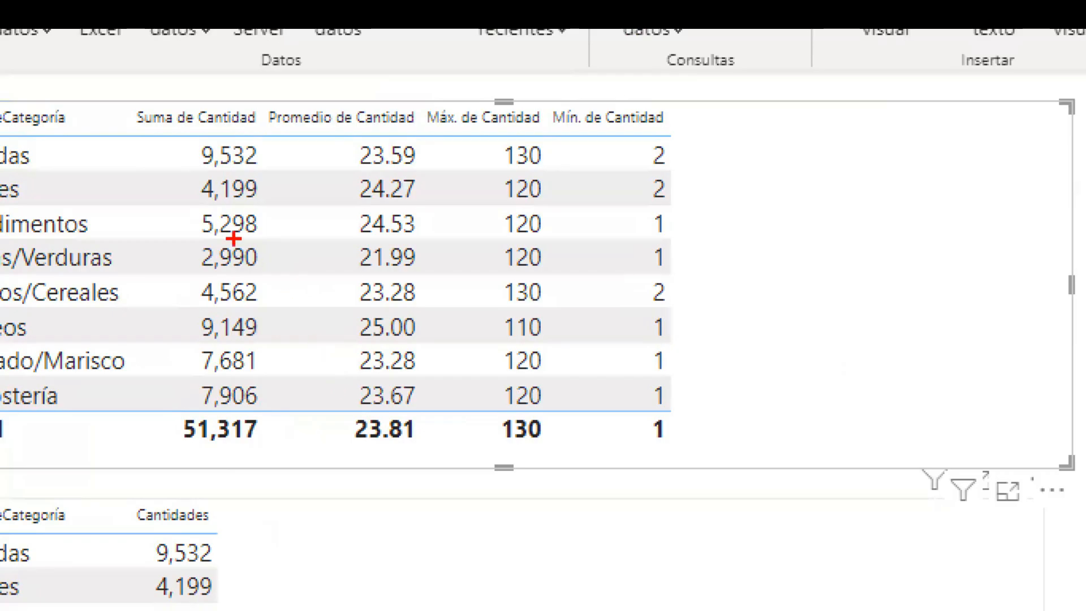
# - Temporarily mark the sum, average, maximum and minimum Cantidad headers of the upper table with arrows
pyautogui.moveTo(156, 103); pyautogui.dragTo(198, 37)
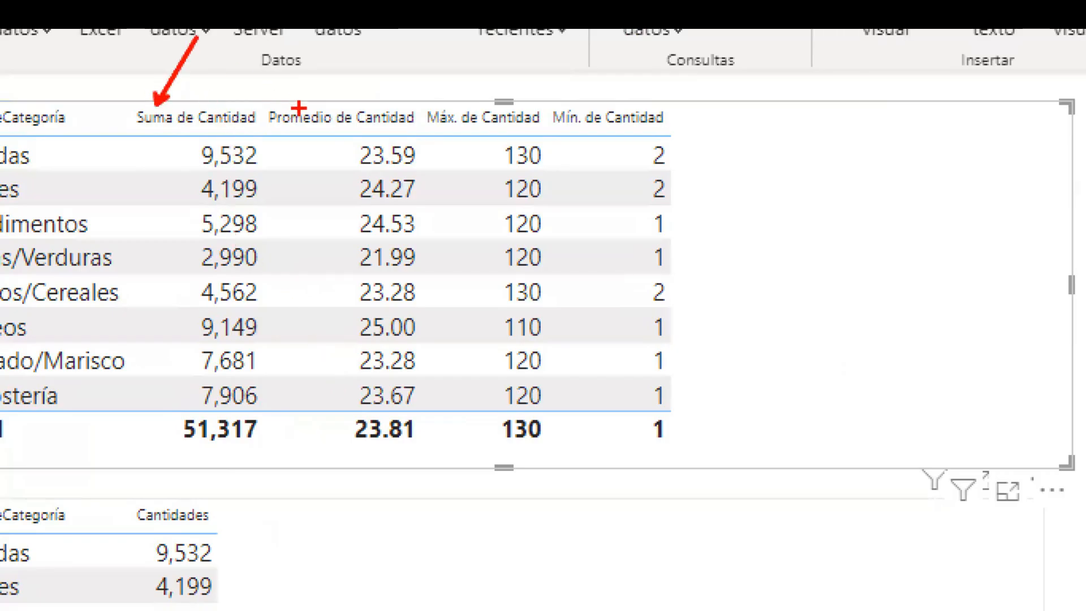
pyautogui.moveTo(298, 104); pyautogui.dragTo(318, 68)
pyautogui.moveTo(432, 103); pyautogui.dragTo(468, 59)
pyautogui.moveTo(571, 101); pyautogui.dragTo(597, 67)
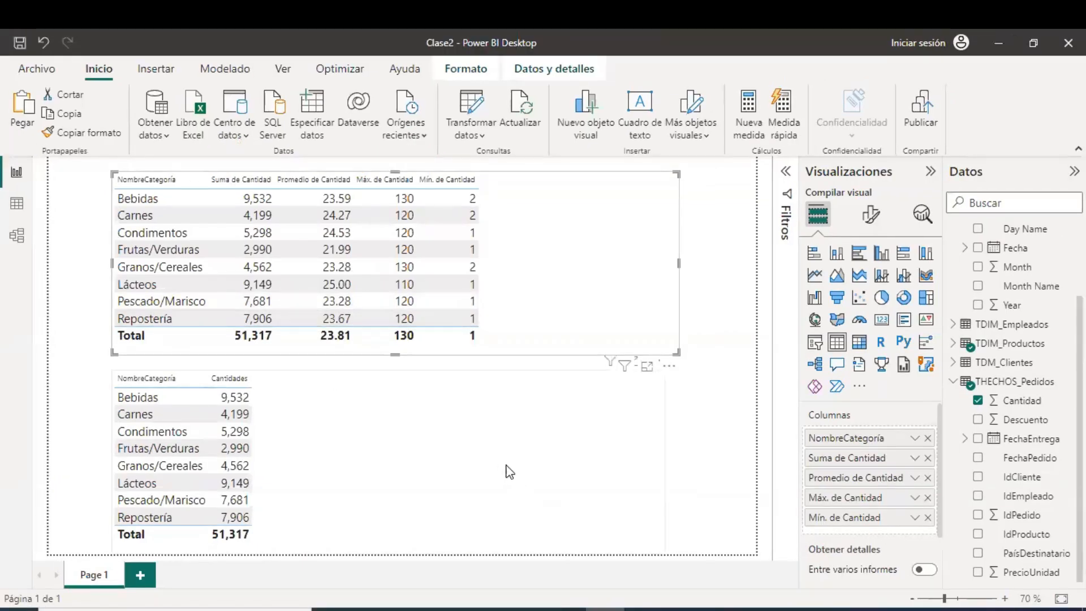
# - Select the Cantidades table and write temporary on-screen notes pairing PROMEDIO with AVERAGE, MAX with MAX and MIN with MIN
pyautogui.click(501, 463)
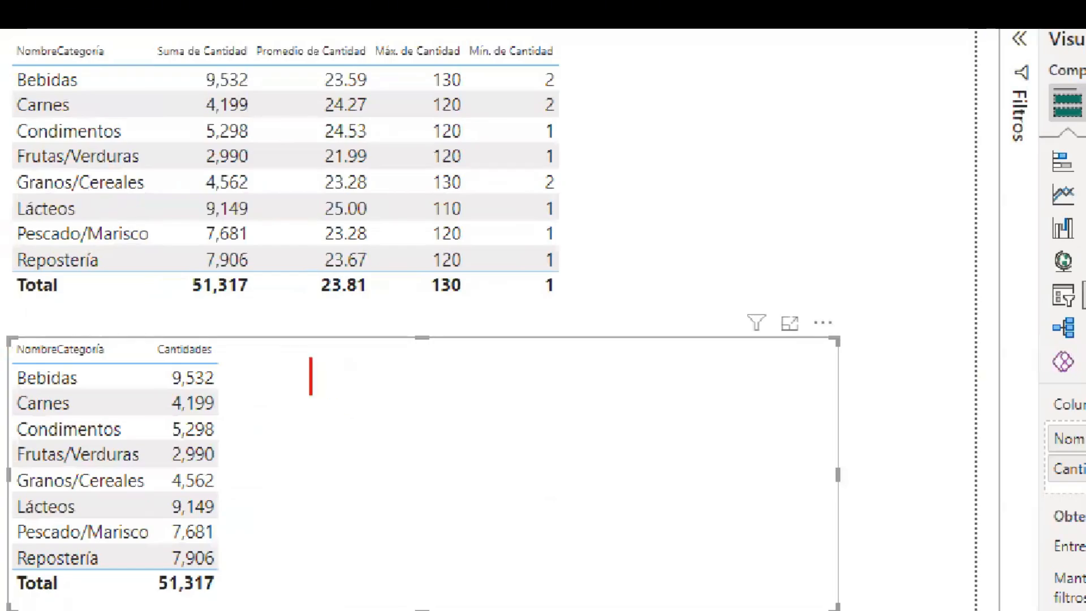
pyautogui.write('PROMEDIO ')
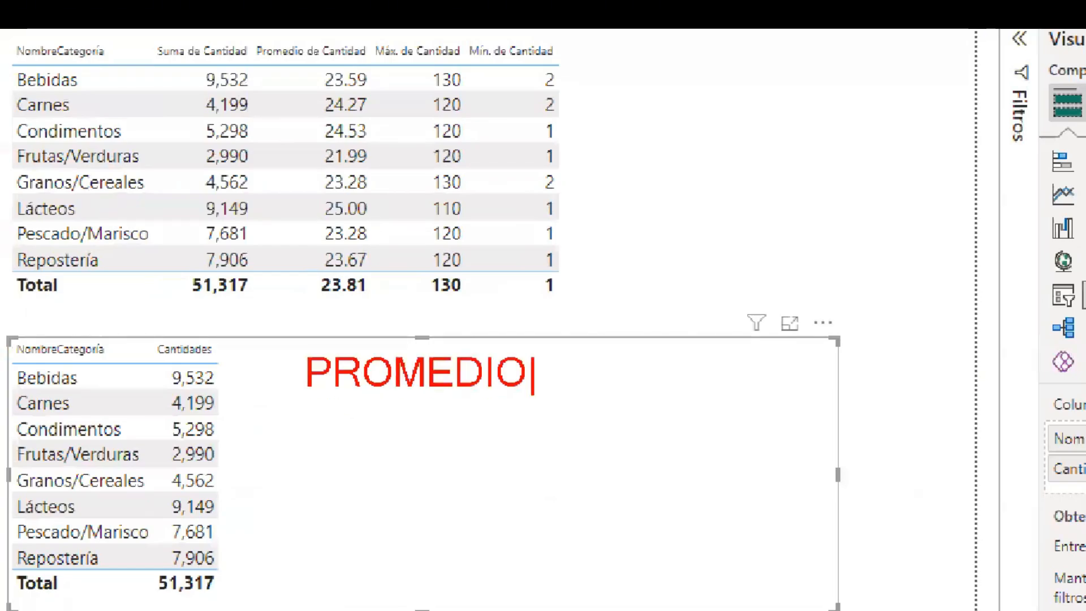
pyautogui.write('AVEG')
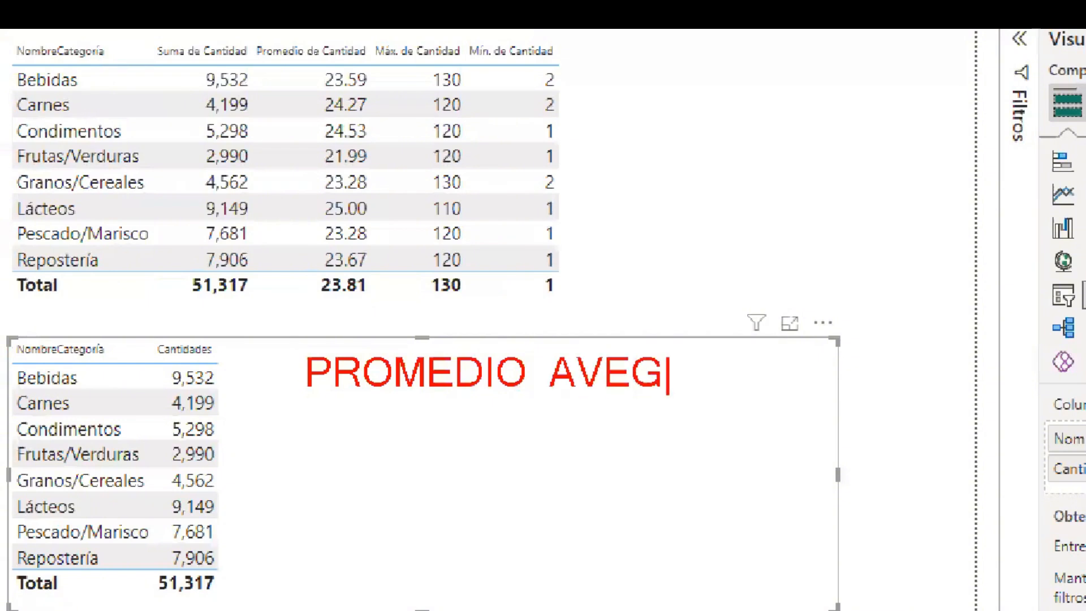
pyautogui.press('BackSpace')
pyautogui.write('RAGE')
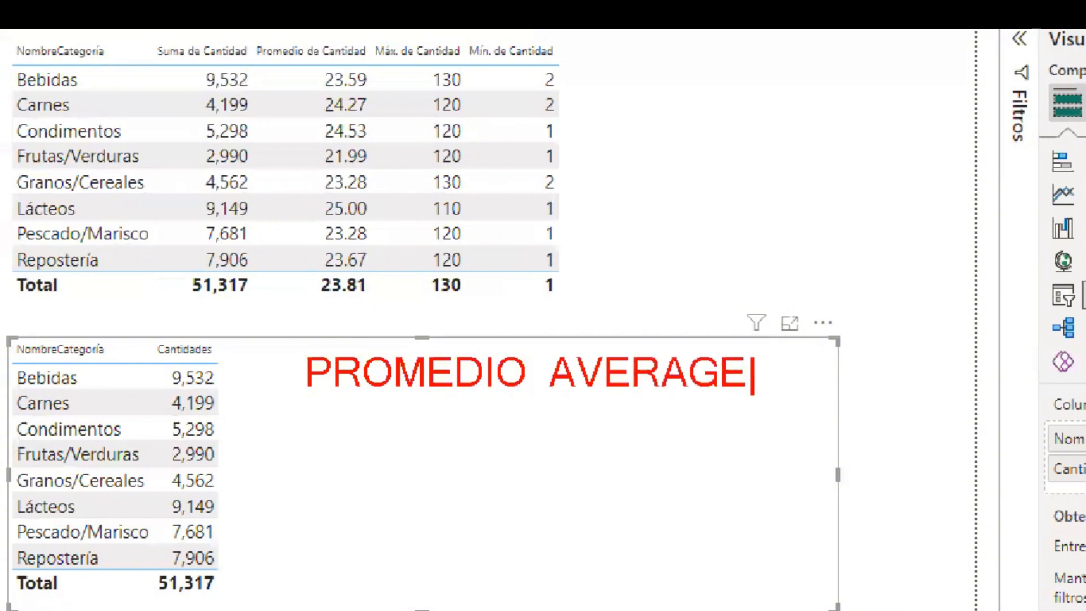
pyautogui.press('Return')
pyautogui.write('MAX')
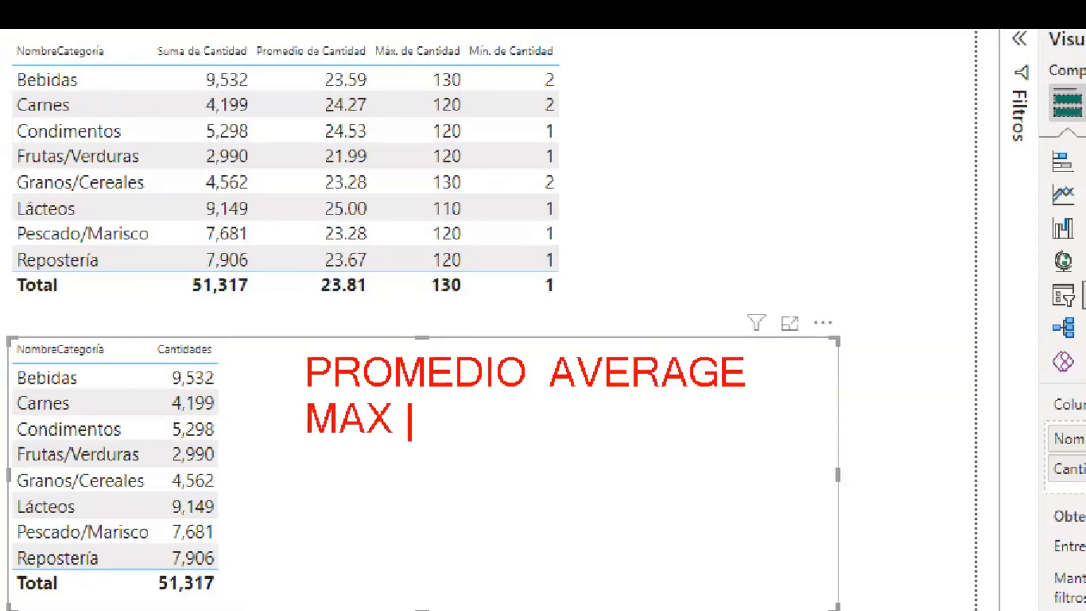
pyautogui.write('              MAX')
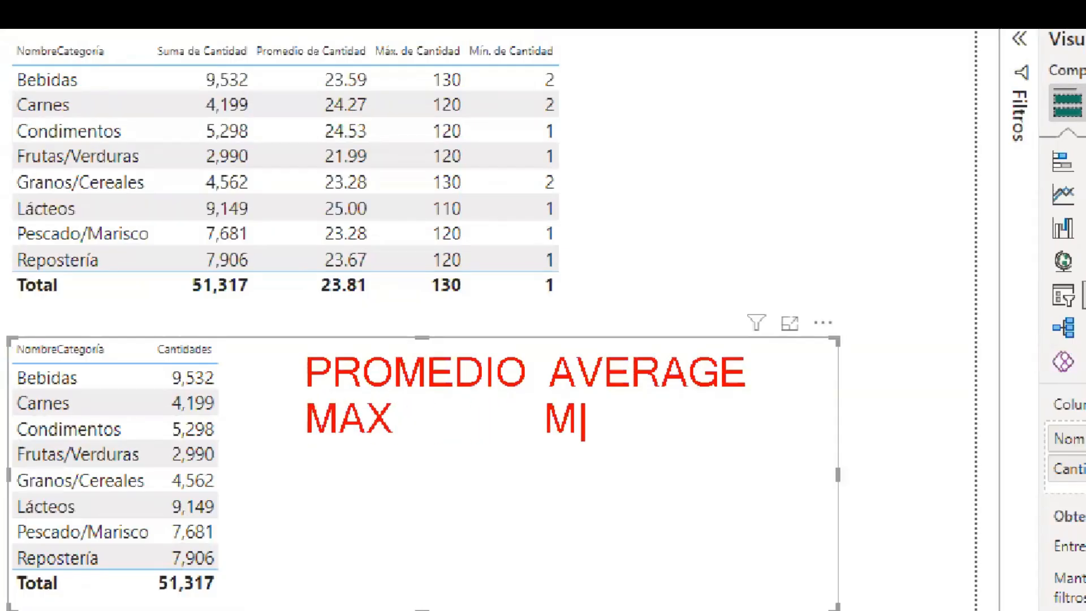
pyautogui.press('Return')
pyautogui.write('MIN              ')
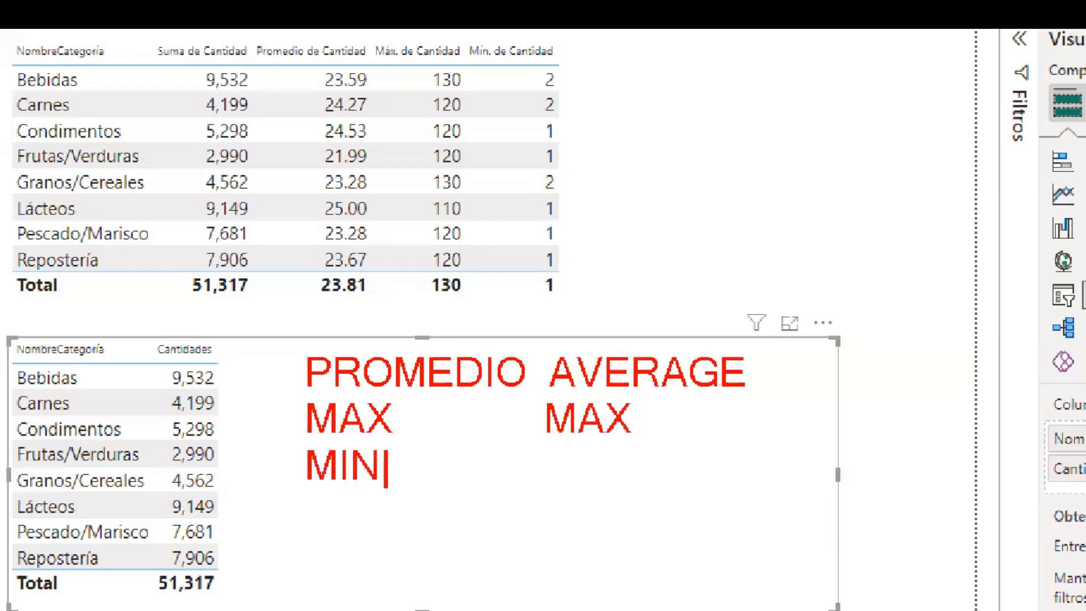
pyautogui.write(' MIN')
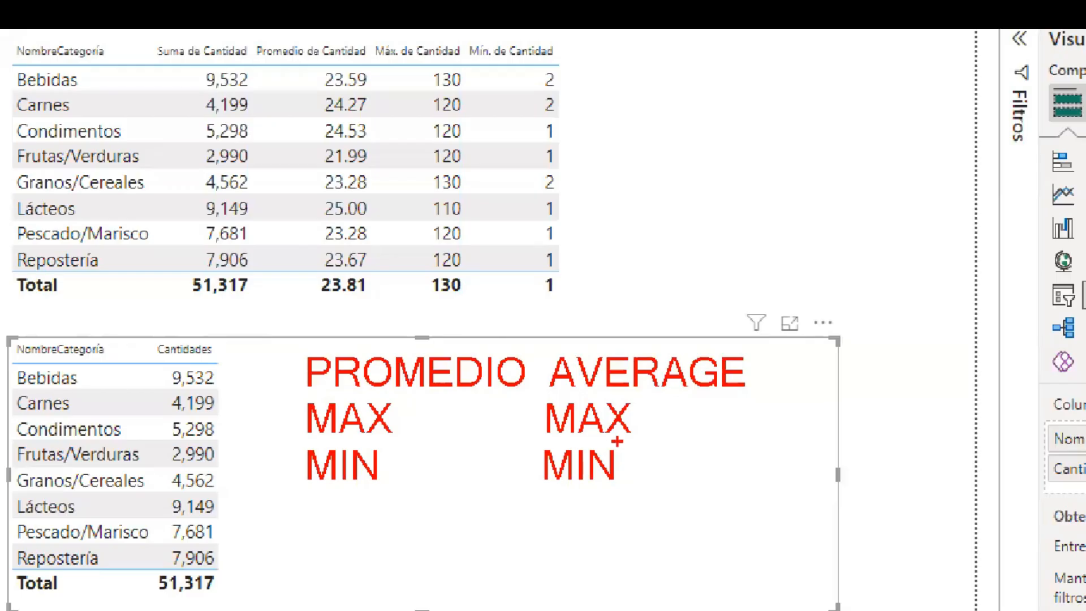
# - Frame the noted functions AVERAGE, MAX and MIN, label them COLUMNA with an arrow, and clear all the on-screen notes
pyautogui.moveTo(536, 335); pyautogui.dragTo(758, 491)
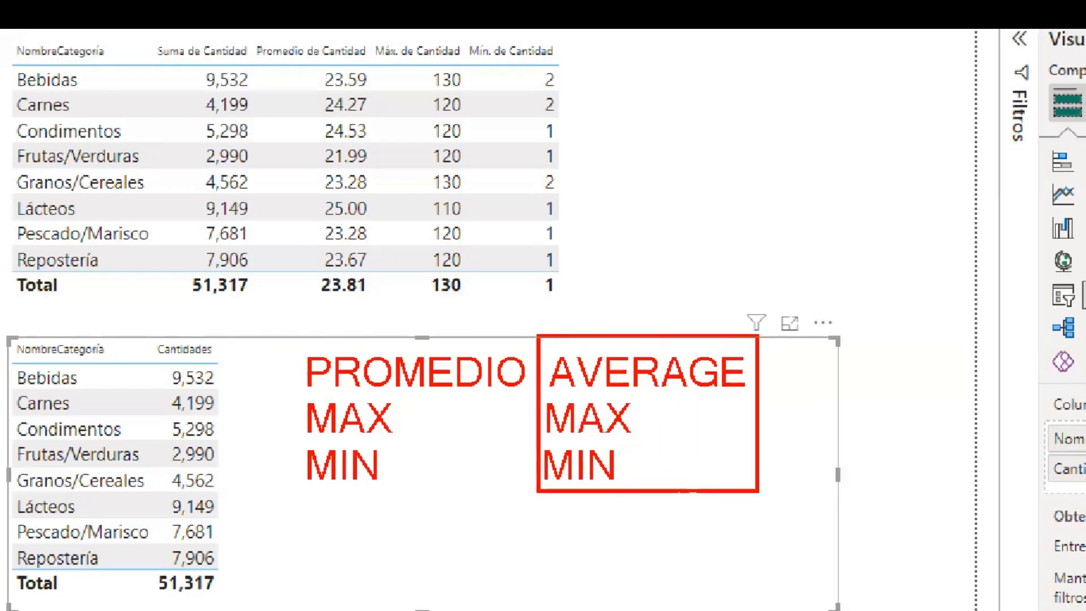
pyautogui.moveTo(671, 508); pyautogui.dragTo(689, 539)
pyautogui.write('t')
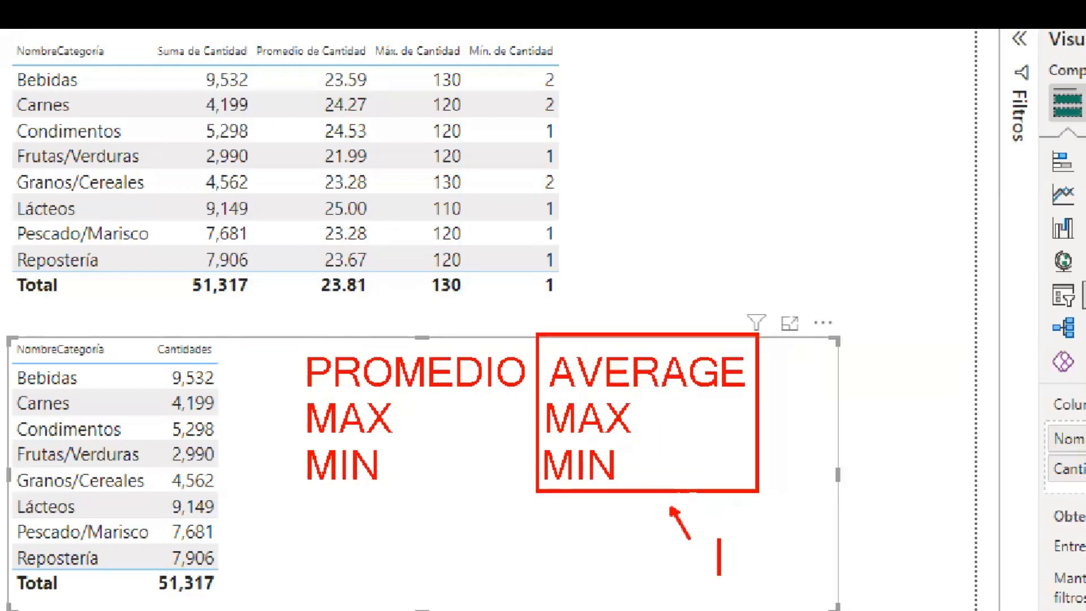
pyautogui.write('COLUMNA')
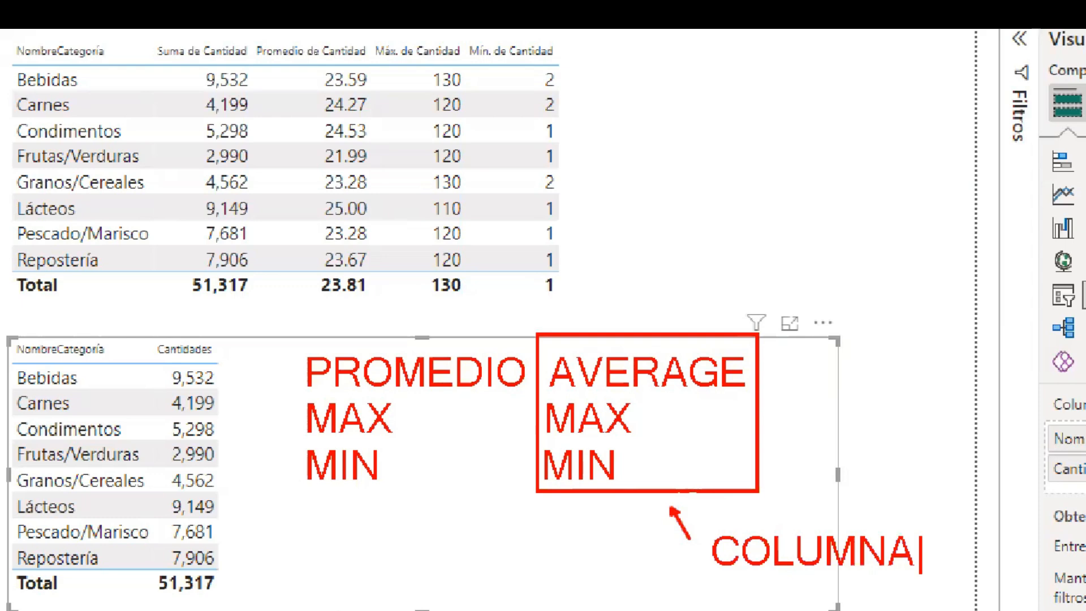
pyautogui.press('Escape')
pyautogui.press('Escape')
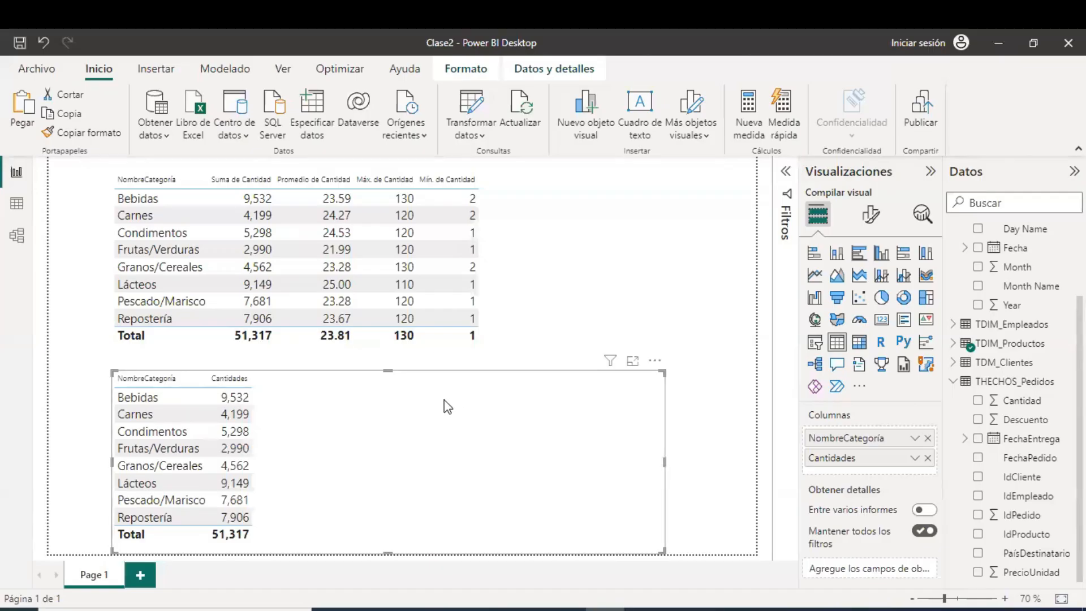
# - Start a new measure in the Medidas table named Promedio Cantidad, with AVERAGE as its function
pyautogui.scroll(1, 1013, 396)
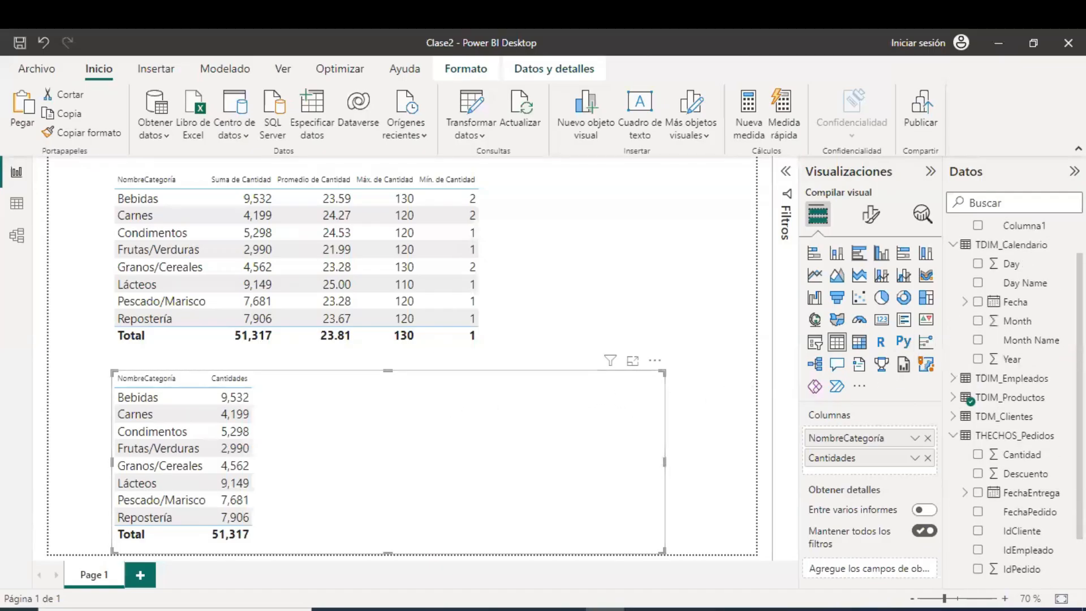
pyautogui.scroll(1, 1013, 249)
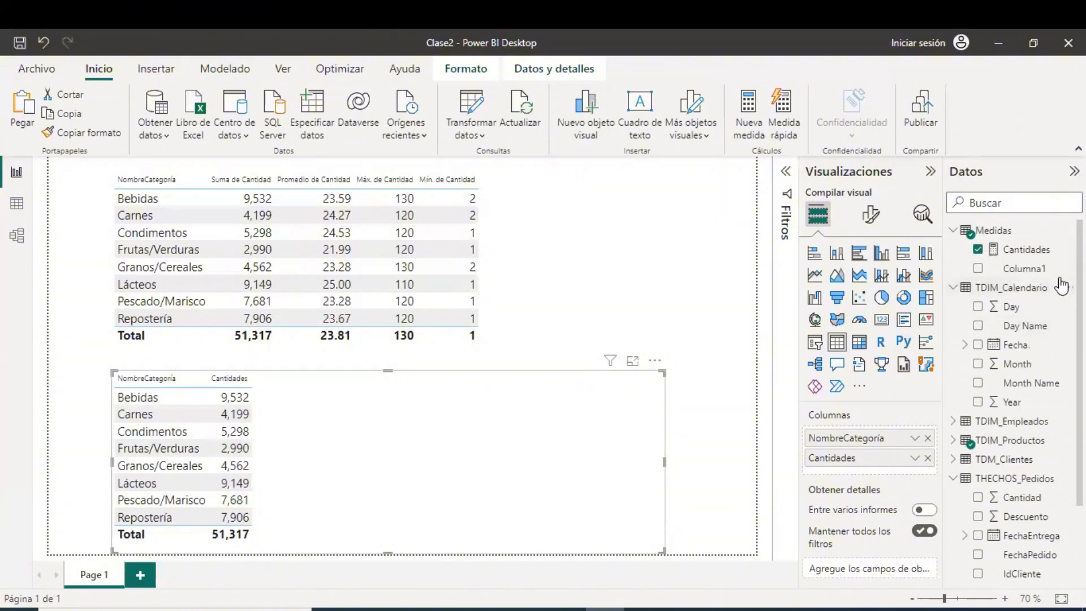
pyautogui.click(999, 231)
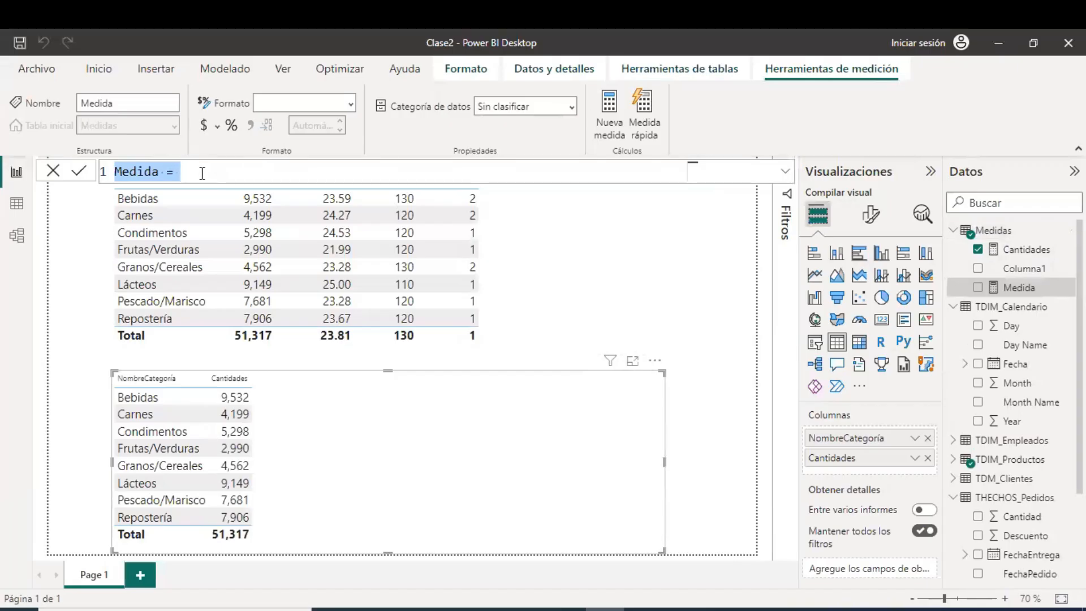
pyautogui.scroll(2, 202, 174)
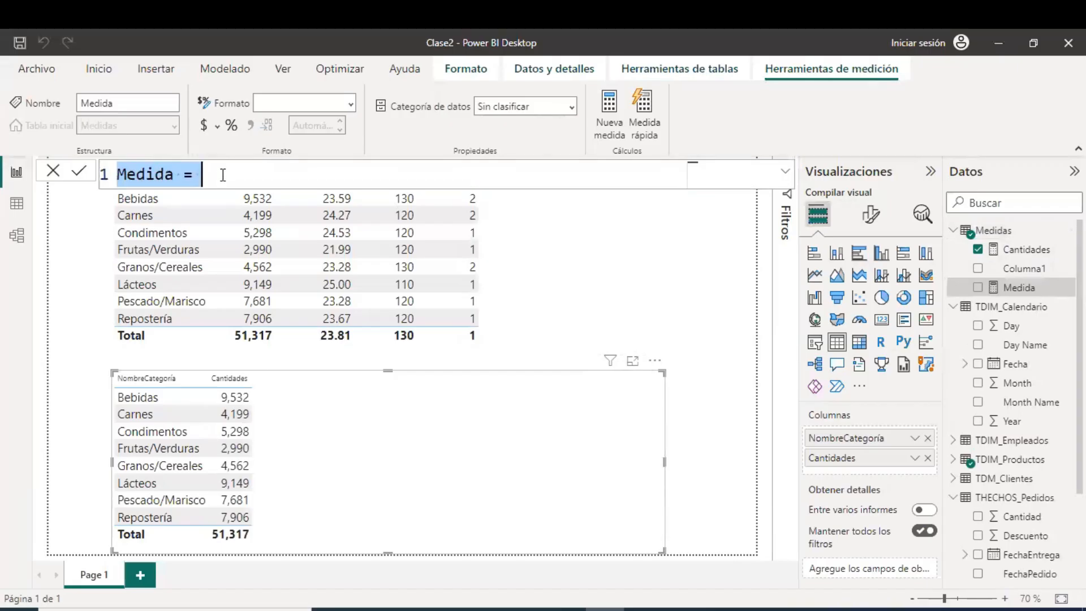
pyautogui.press('BackSpace')
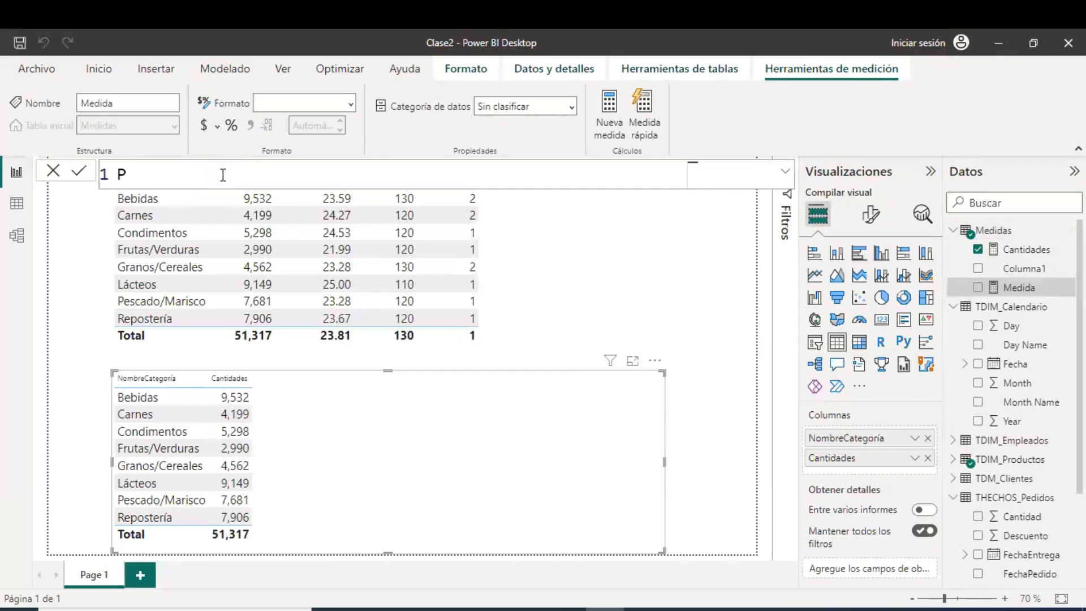
pyautogui.write('romedio CAN')
pyautogui.press('BackSpace')
pyautogui.press('BackSpace')
pyautogui.write('antidad ')
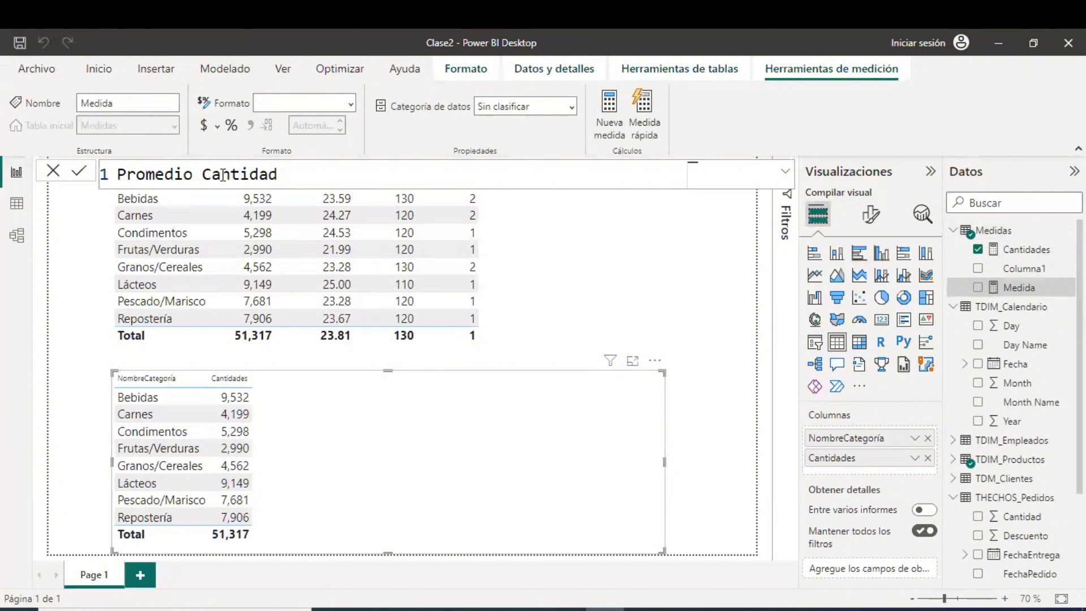
pyautogui.write('= AVERAGE(')
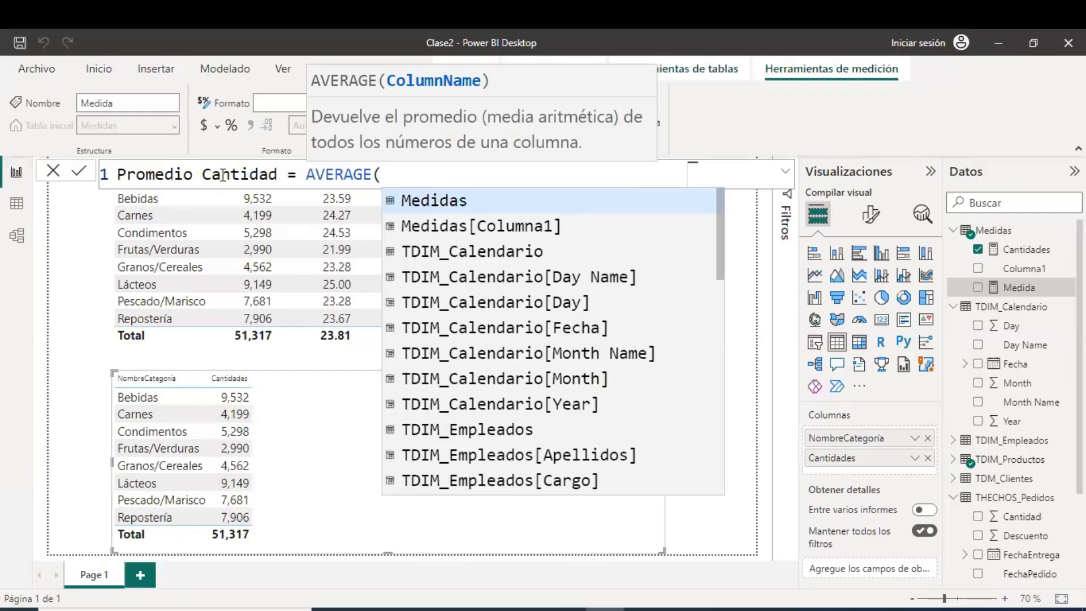
# - Use THECHOS_Pedidos[Cantidad] as the column to average, close the formula and commit the Promedio Cantidad measure
pyautogui.press('Down')
pyautogui.press('Down')
pyautogui.press('Down')
pyautogui.press('Down')
pyautogui.press('Down')
pyautogui.press('Down')
pyautogui.press('Down')
pyautogui.press('Down')
pyautogui.press('Down')
pyautogui.press('Down')
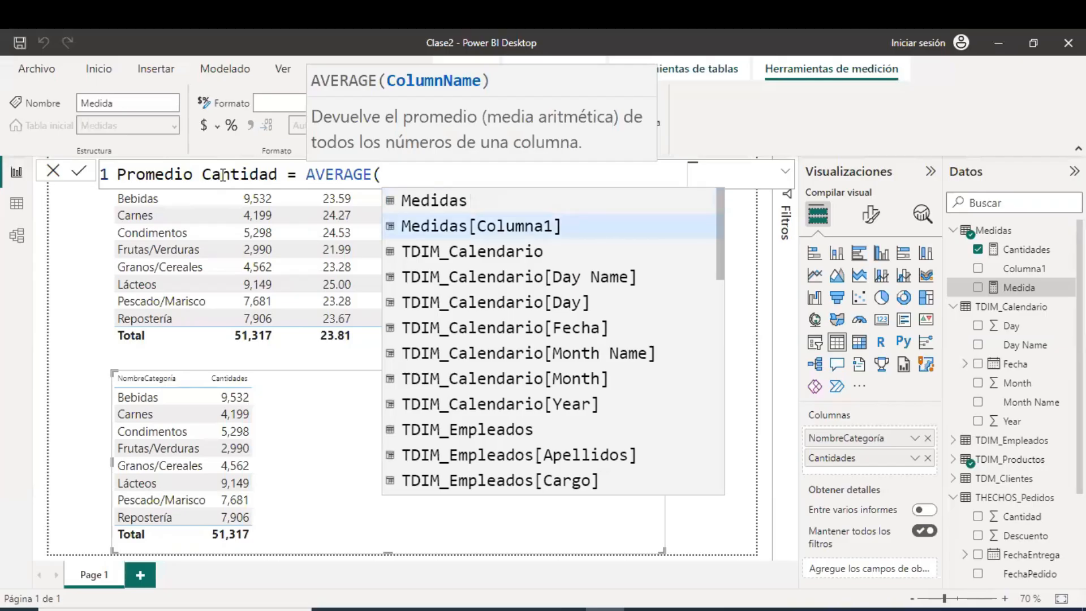
pyautogui.press('Down')
pyautogui.press('Down')
pyautogui.press('Down')
pyautogui.press('Down')
pyautogui.press('Down')
pyautogui.press('Down')
pyautogui.press('Down')
pyautogui.press('Down')
pyautogui.press('Down')
pyautogui.press('Down')
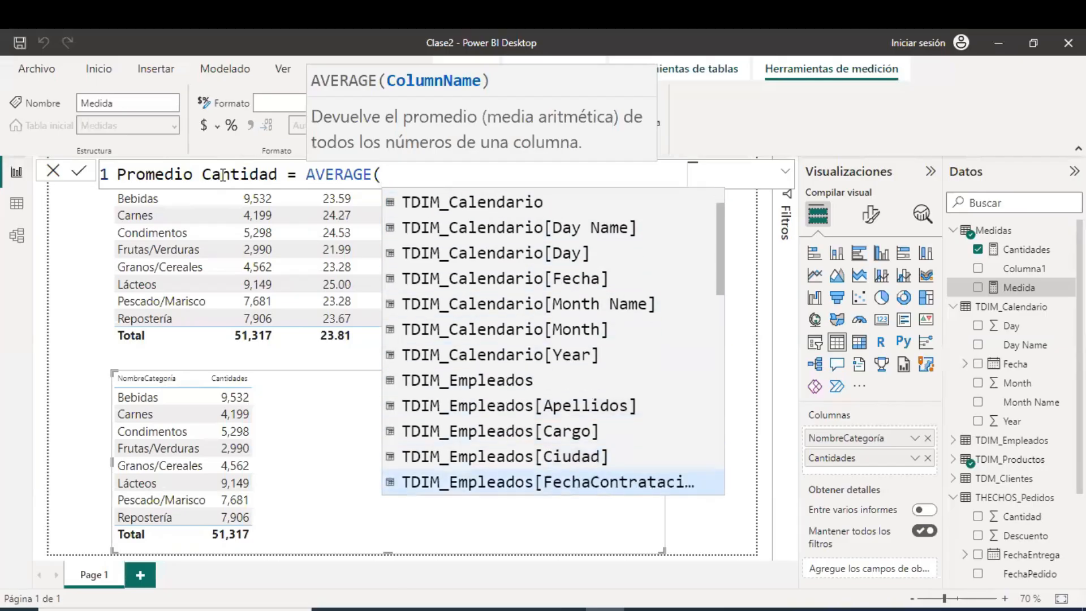
pyautogui.press('Down')
pyautogui.press('Down')
pyautogui.press('Down')
pyautogui.press('Down')
pyautogui.press('Down')
pyautogui.press('Down')
pyautogui.press('Down')
pyautogui.press('Down')
pyautogui.press('Down')
pyautogui.press('Down')
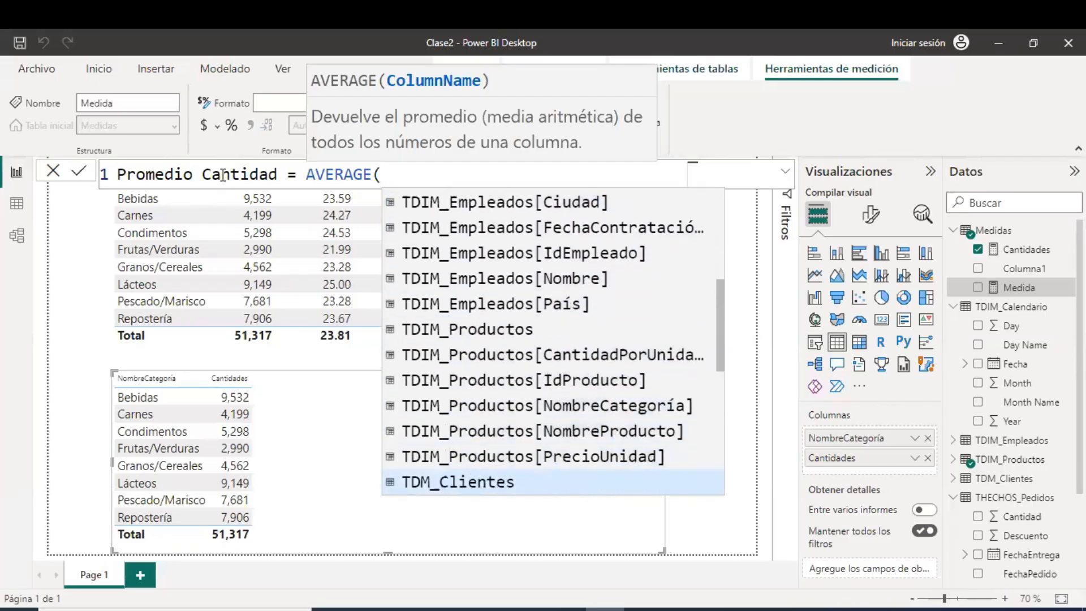
pyautogui.press('Down')
pyautogui.press('Down')
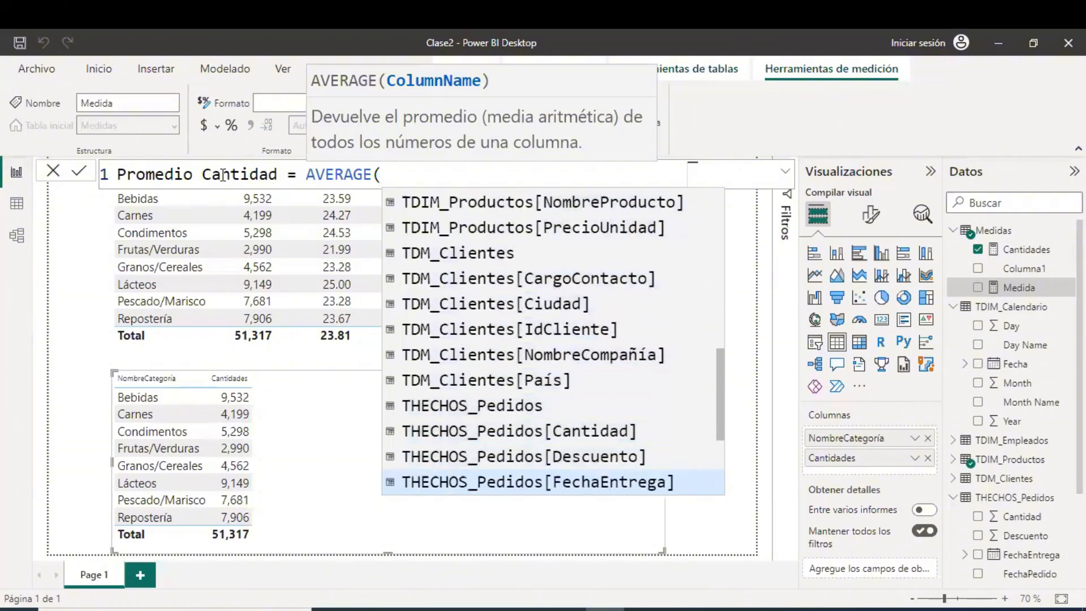
pyautogui.press('Up')
pyautogui.press('Up')
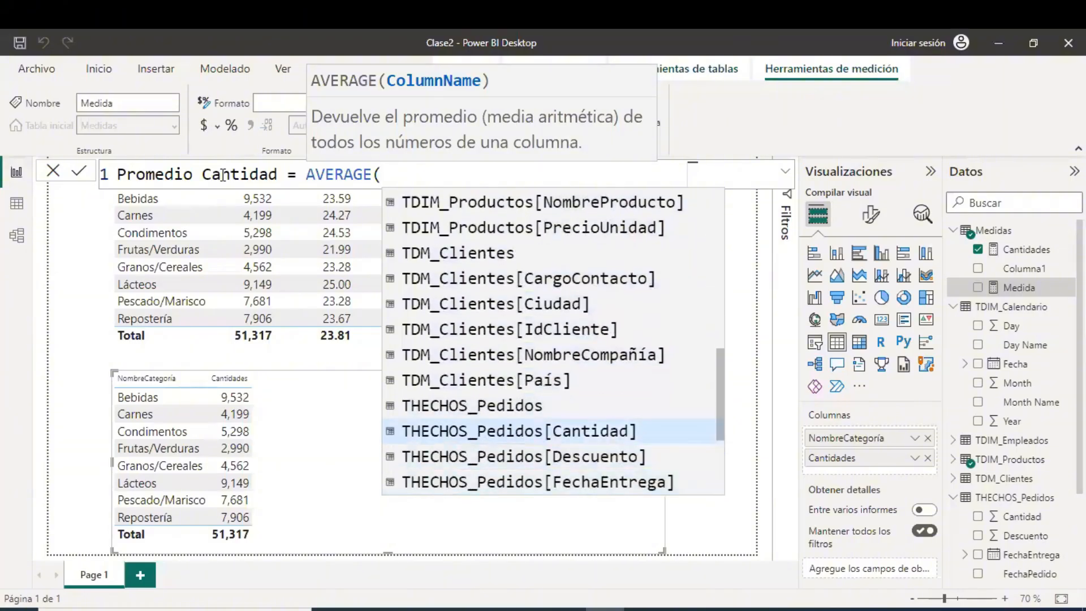
pyautogui.press('Tab')
pyautogui.write(')')
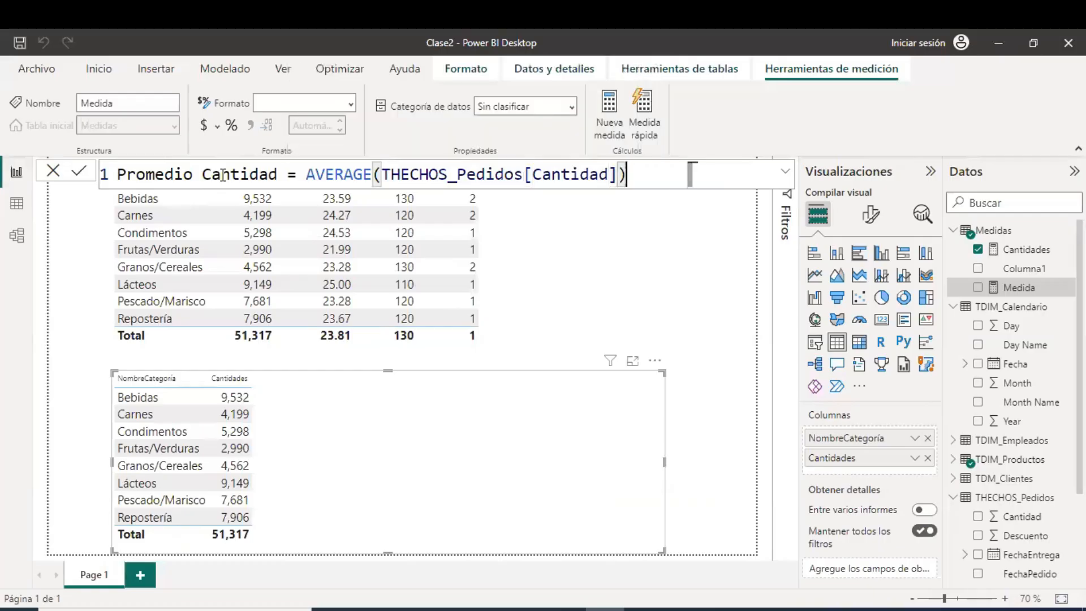
pyautogui.press('Return')
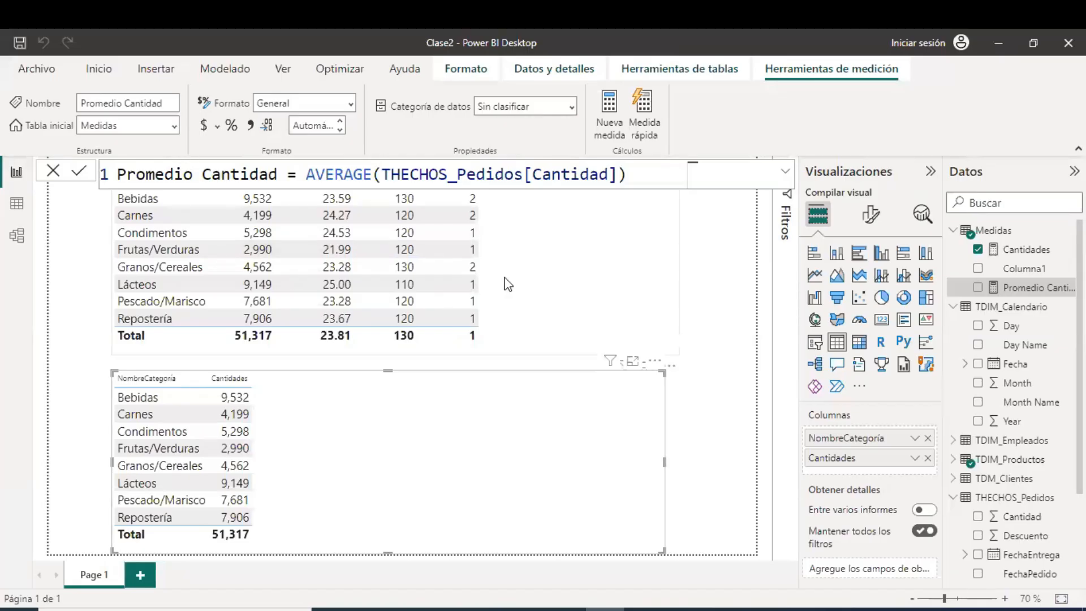
# - Start another measure in the Medidas table named Máxima Cantidad, with MAX as its function
pyautogui.click(1007, 237)
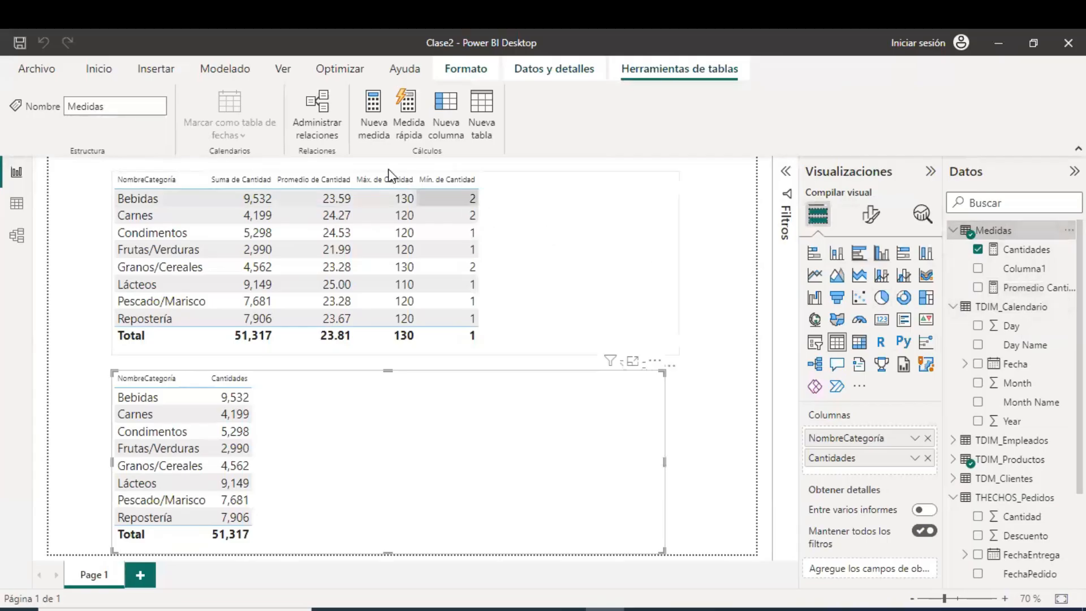
pyautogui.click(371, 130)
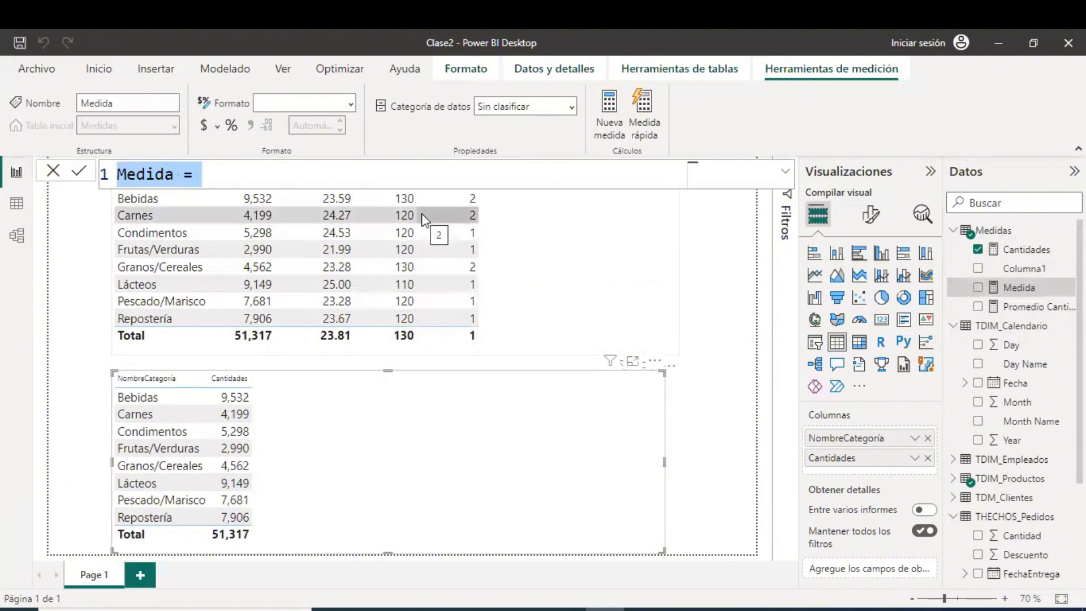
pyautogui.press('BackSpace')
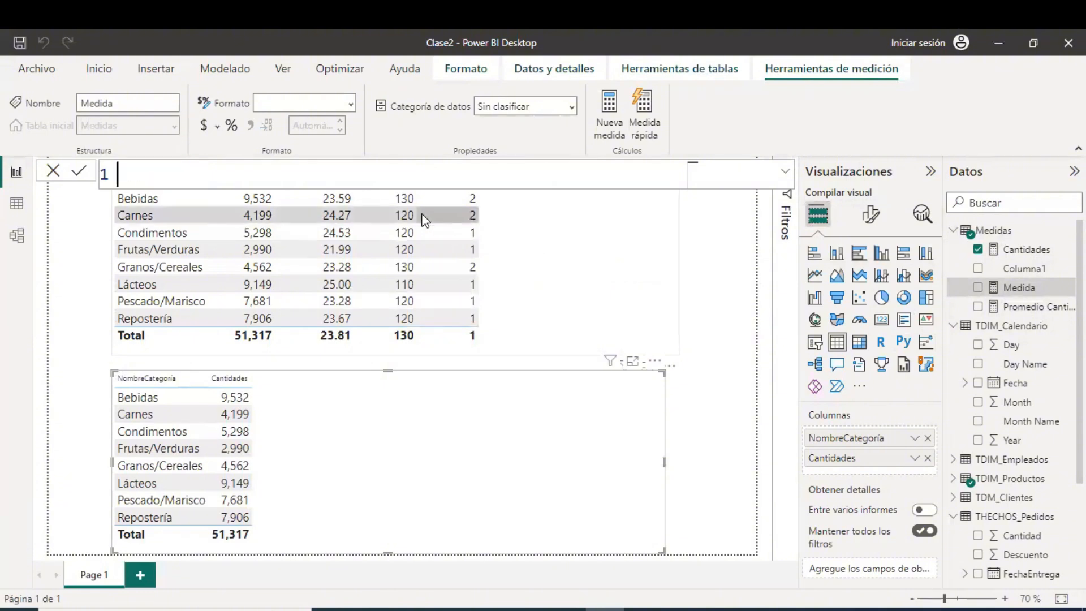
pyautogui.write('M')
pyautogui.press('BackSpace')
pyautogui.write('Máxima c')
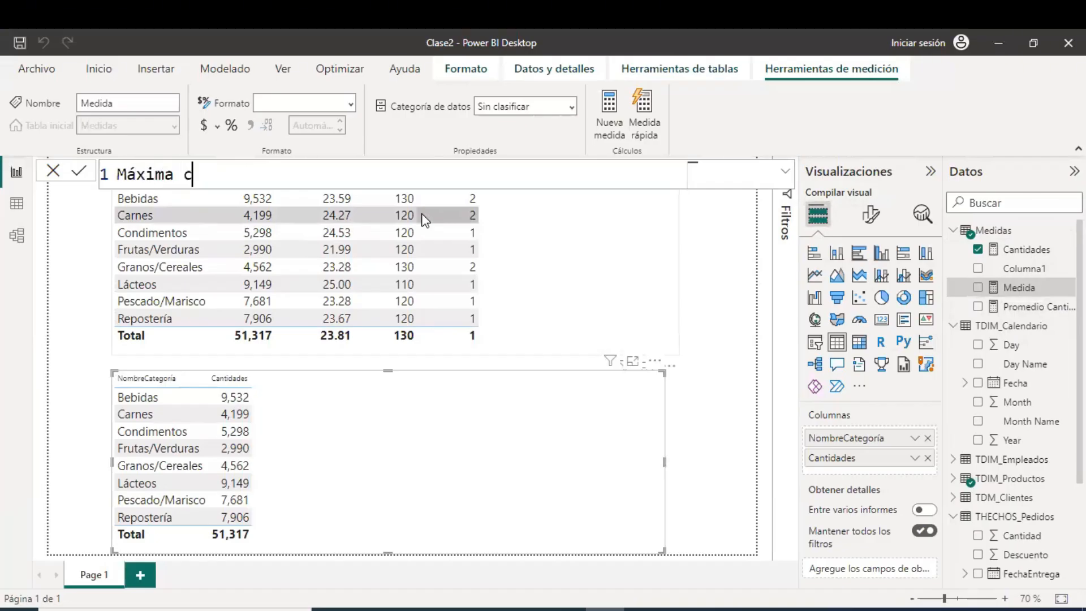
pyautogui.press('BackSpace')
pyautogui.write('Cantidad ')
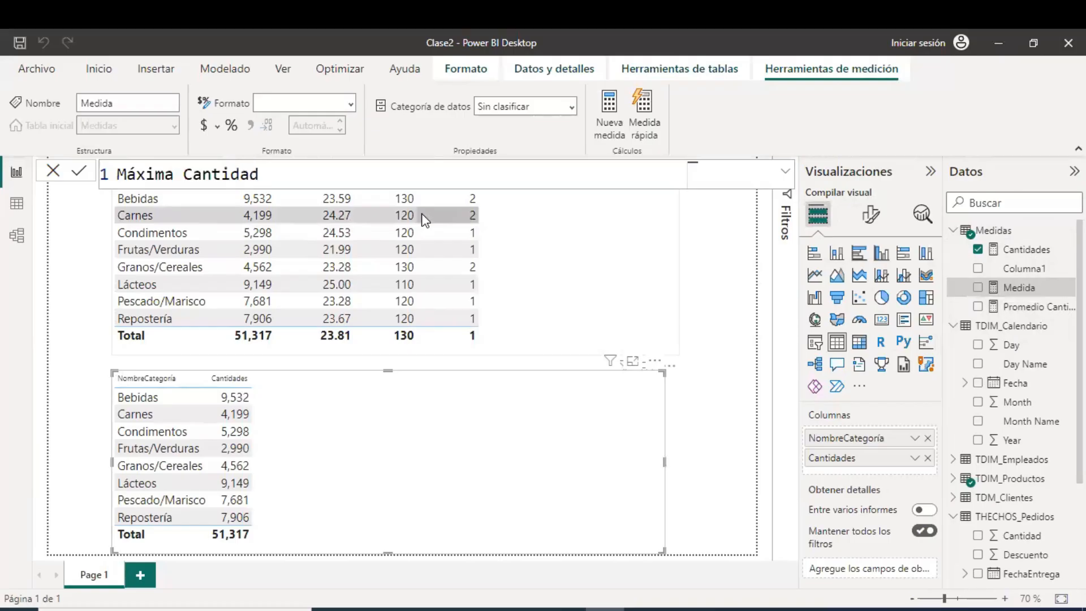
pyautogui.write('= MA')
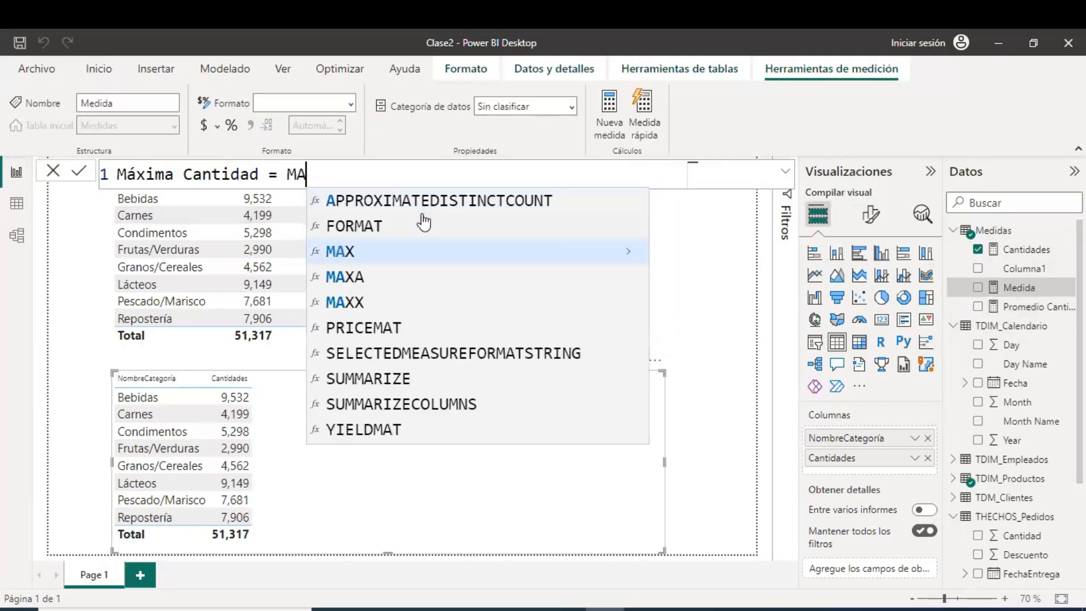
pyautogui.write('X(')
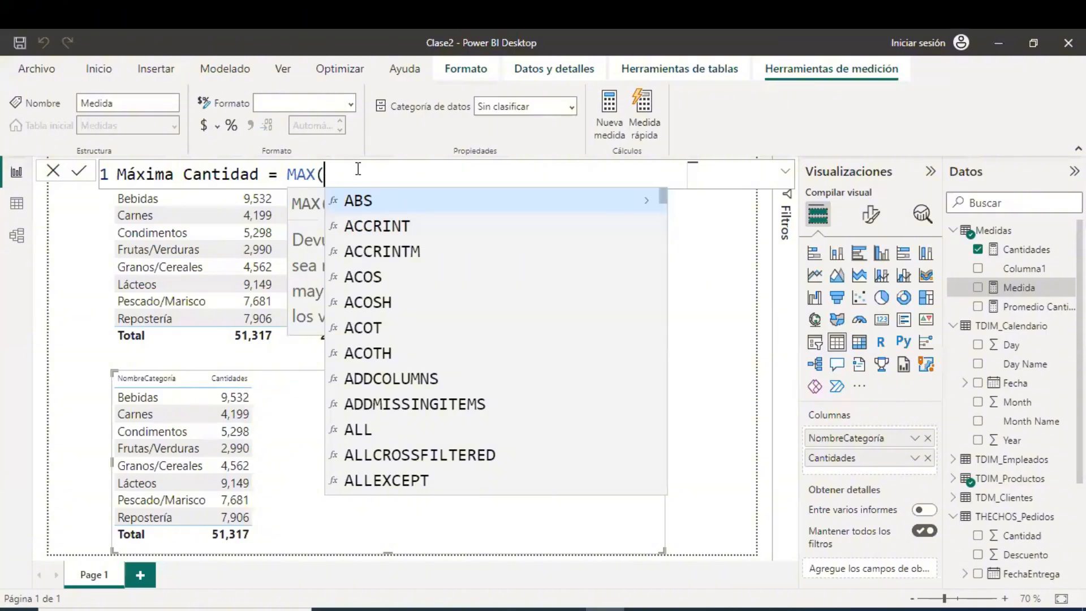
# - Complete the Máxima Cantidad formula with the column THECHOS_Pedidos[Cantidad] as the MAX argument and commit the measure
pyautogui.scroll(-10, 495, 311)
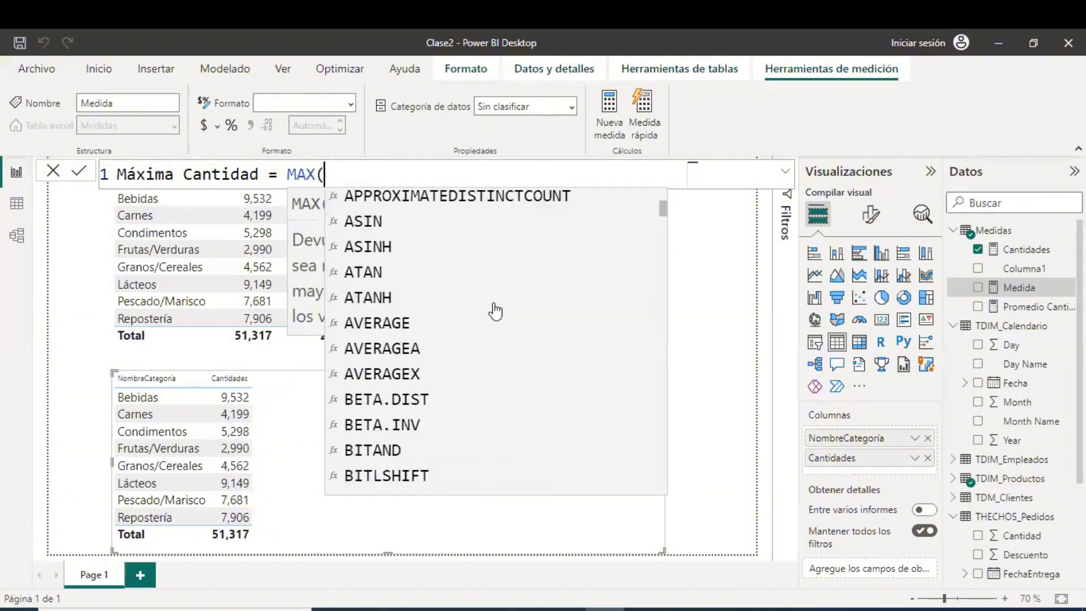
pyautogui.scroll(-15, 495, 311)
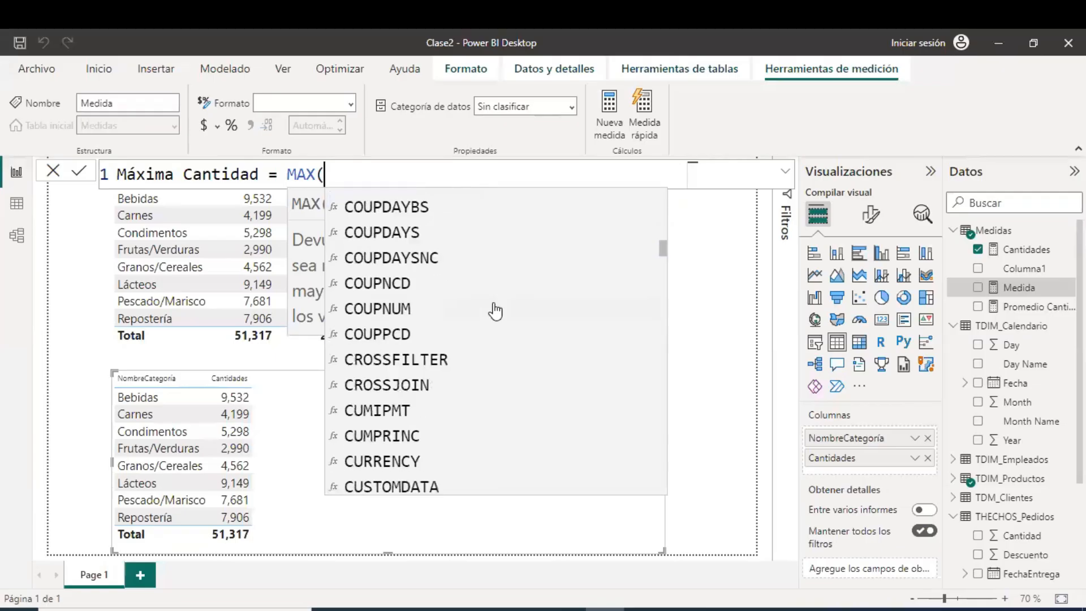
pyautogui.scroll(-15, 495, 311)
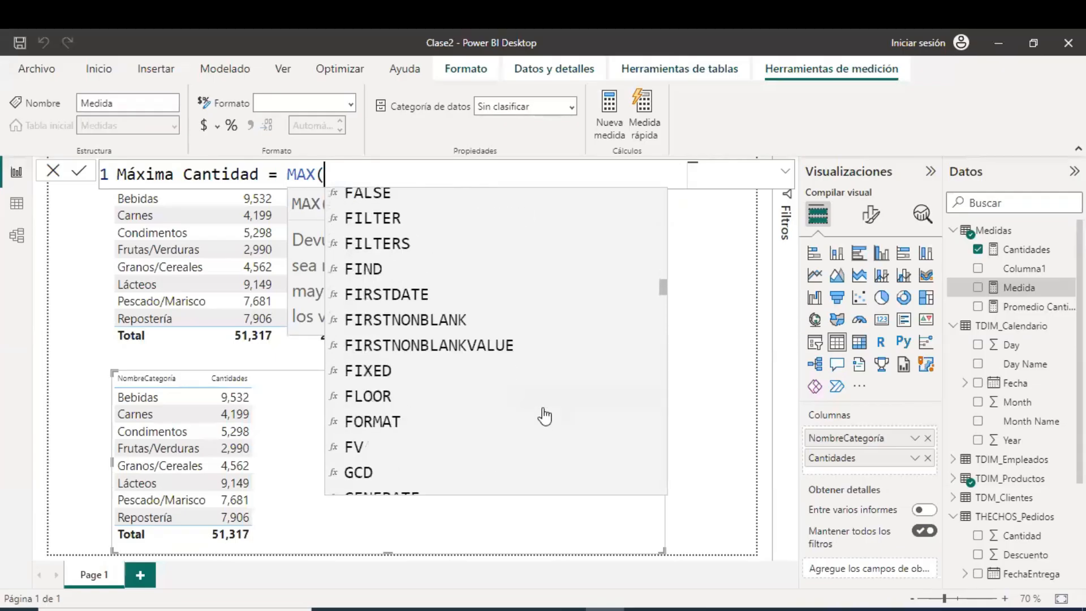
pyautogui.scroll(-3, 545, 415)
pyautogui.moveTo(665, 300); pyautogui.dragTo(659, 463)
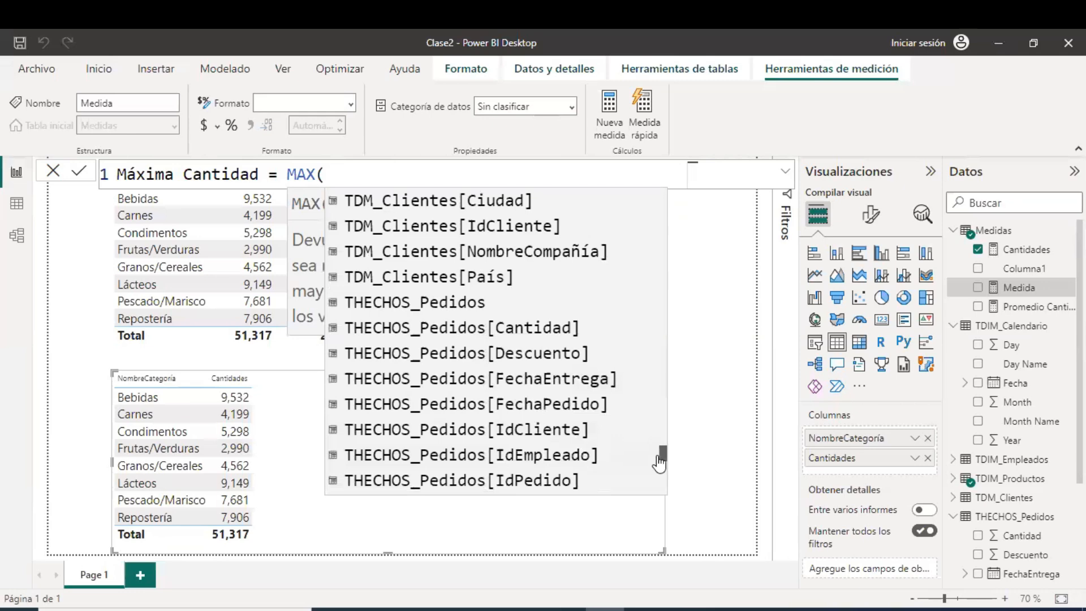
pyautogui.click(536, 328)
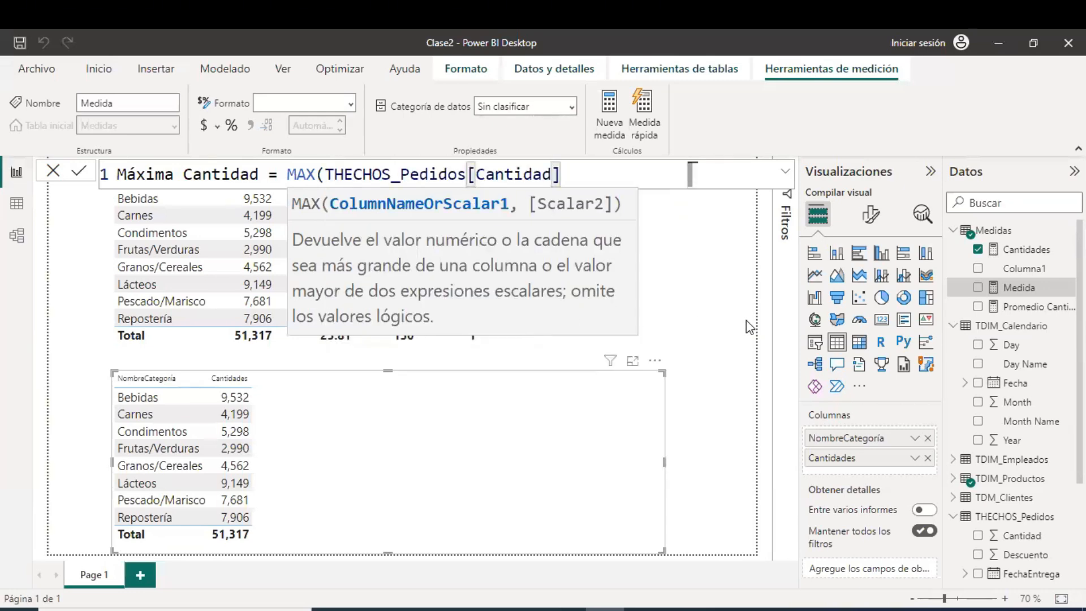
pyautogui.write(')')
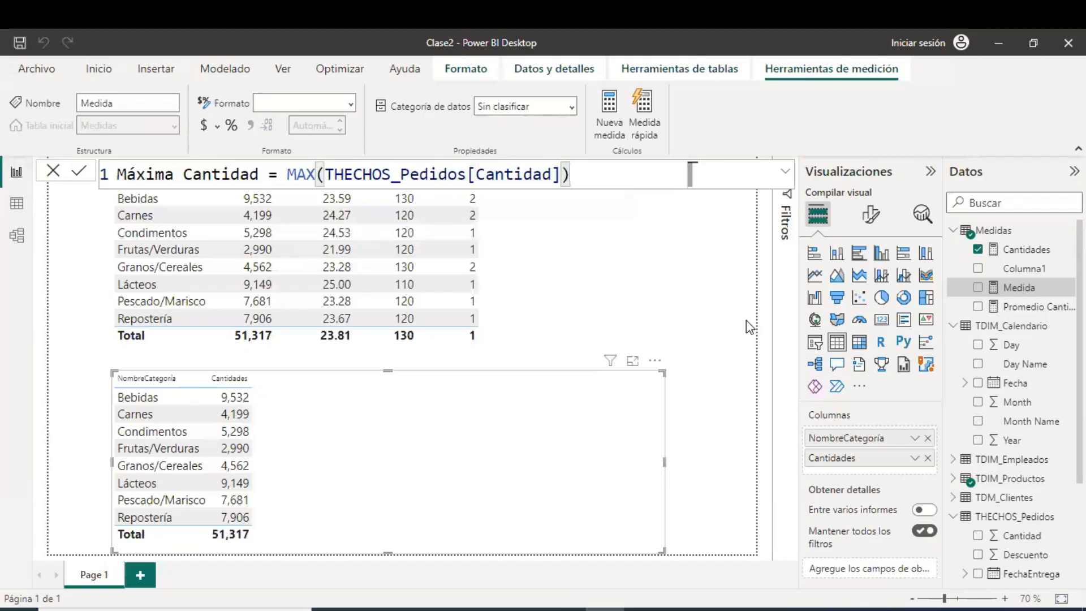
pyautogui.press('Return')
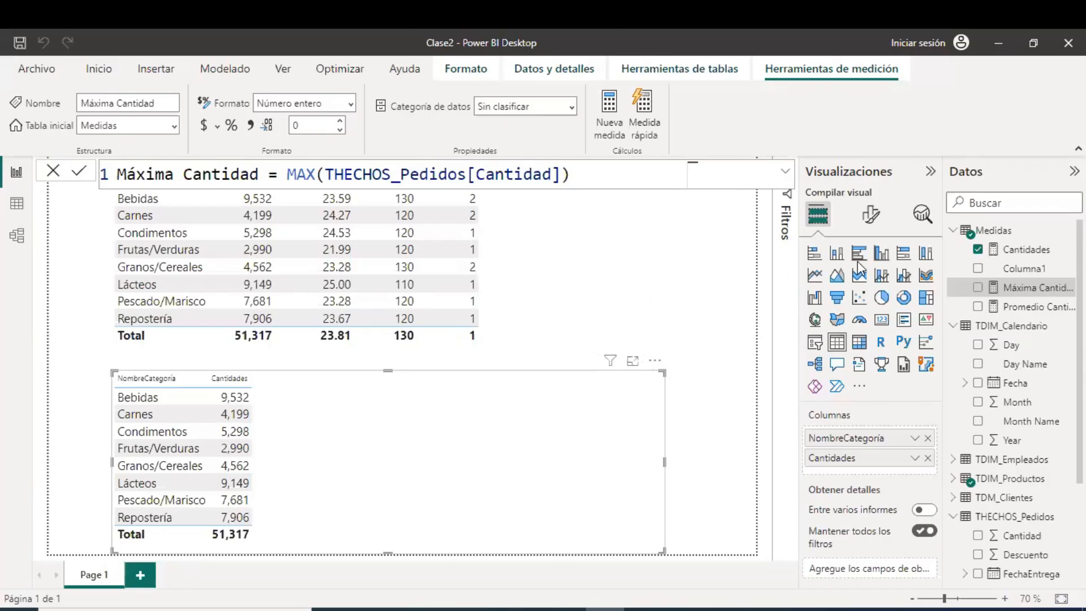
# - Start a new measure in the Medidas table named Mínima Cantidad, with MIN as its function
pyautogui.click(985, 232)
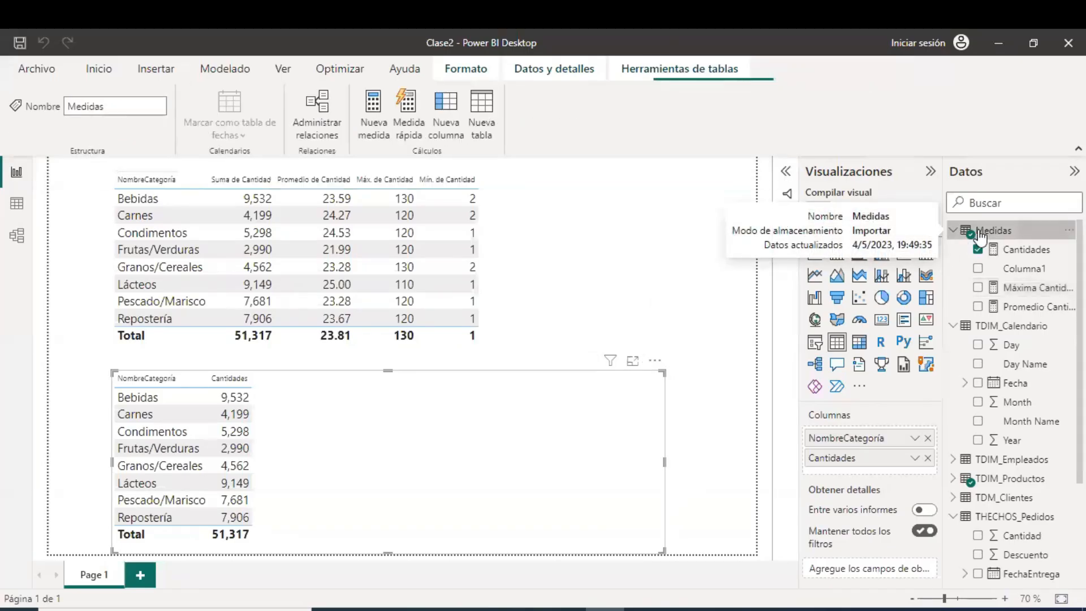
pyautogui.click(371, 121)
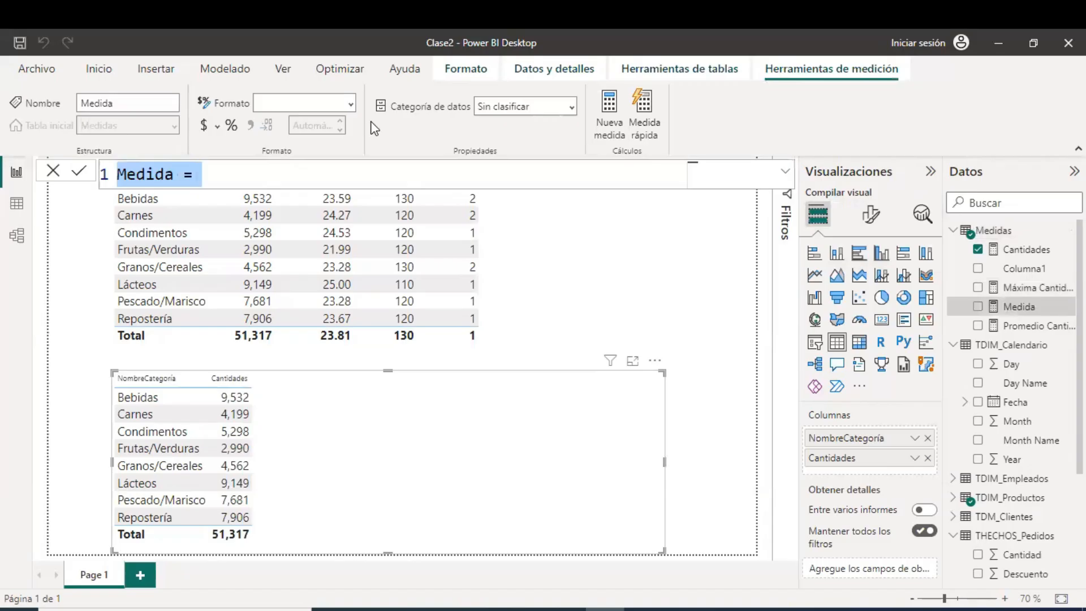
pyautogui.write('m')
pyautogui.press('BackSpace')
pyautogui.write('M')
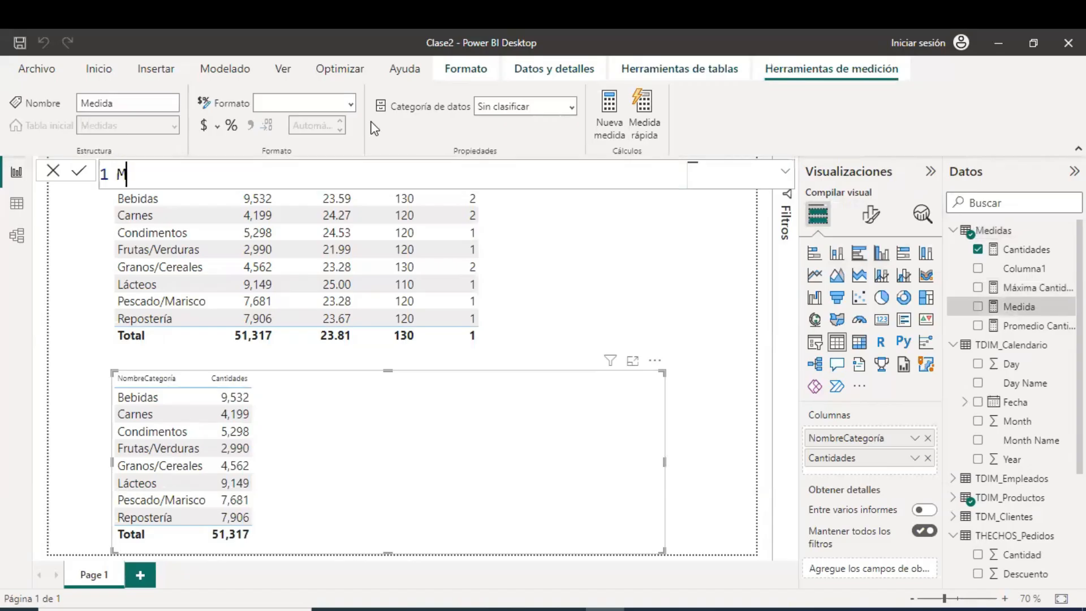
pyautogui.write('ínima CA')
pyautogui.press('BackSpace')
pyautogui.write('A')
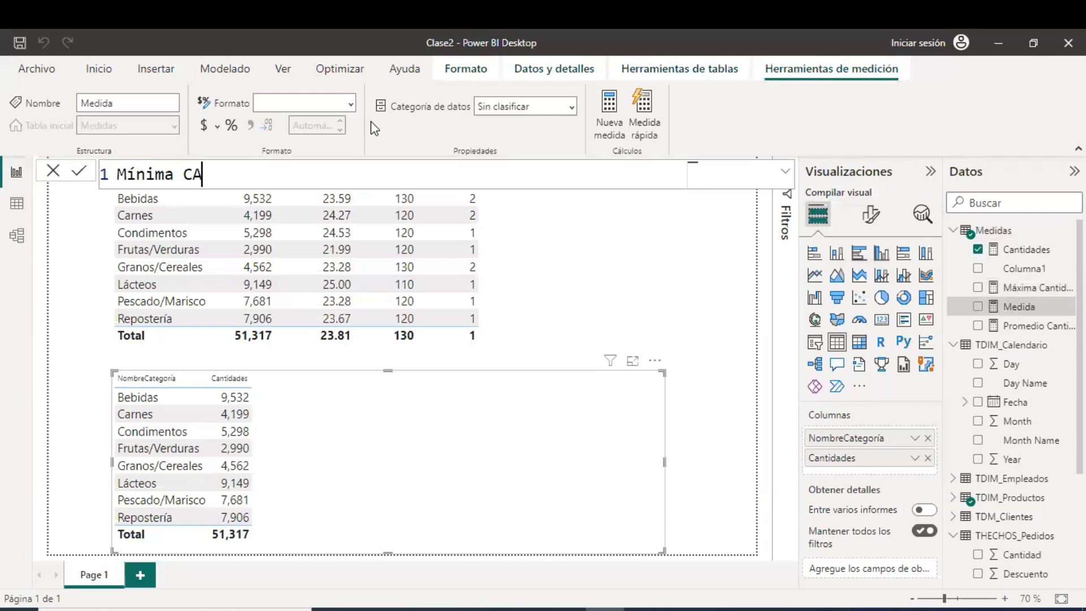
pyautogui.press('BackSpace')
pyautogui.write('antidad ')
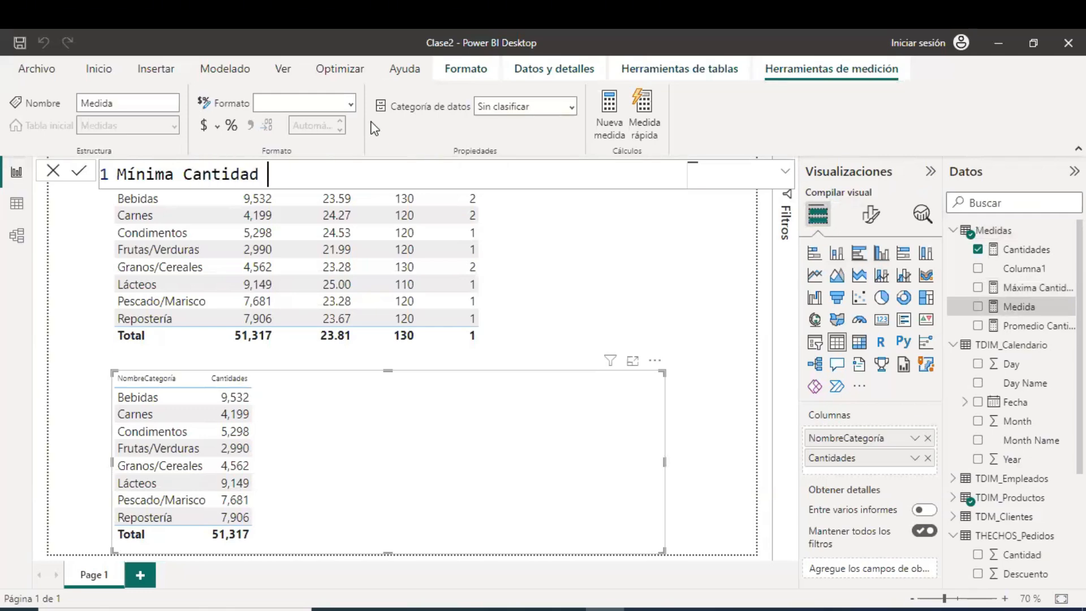
pyautogui.write('= MIN(')
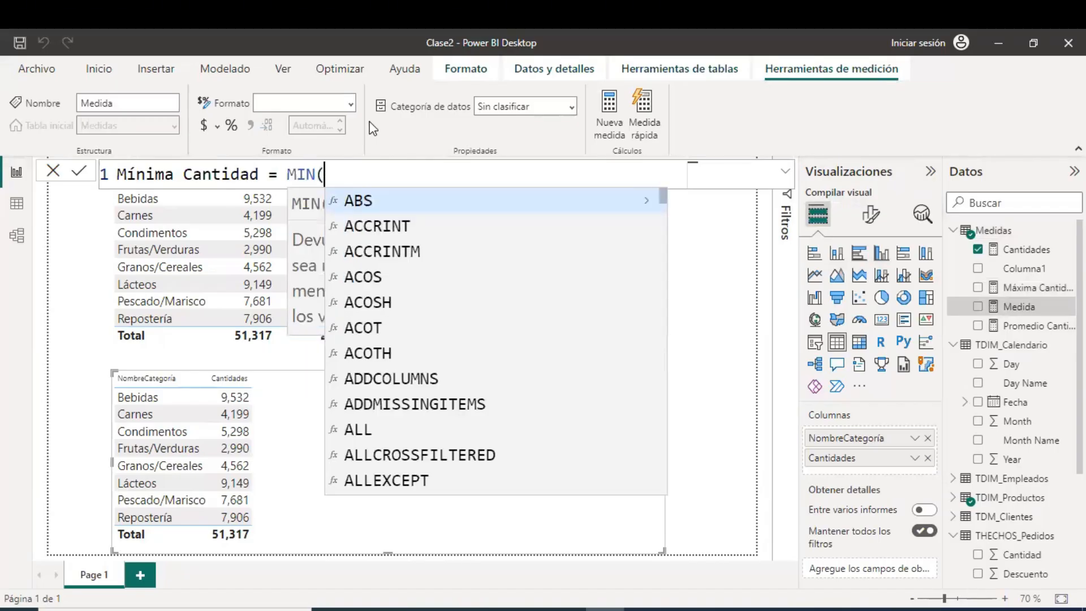
# - Complete the Mínima Cantidad formula with the column THECHOS_Pedidos[Cantidad] as the MIN argument and commit the measure
pyautogui.scroll(-3, 483, 274)
pyautogui.scroll(-1, 482, 273)
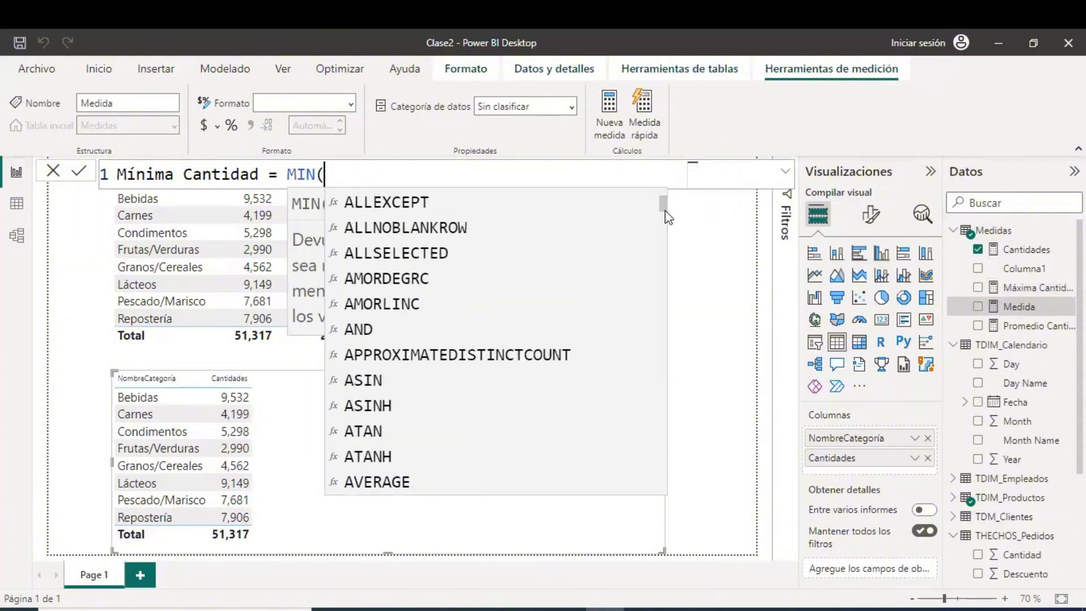
pyautogui.moveTo(663, 204); pyautogui.dragTo(665, 478)
pyautogui.scroll(7, 582, 417)
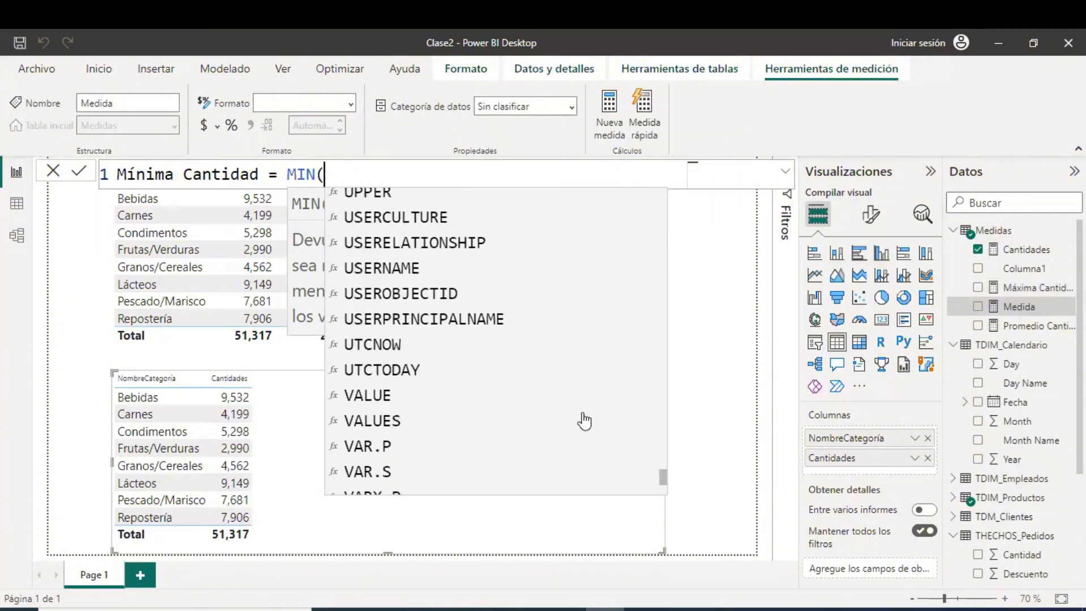
pyautogui.scroll(4, 584, 410)
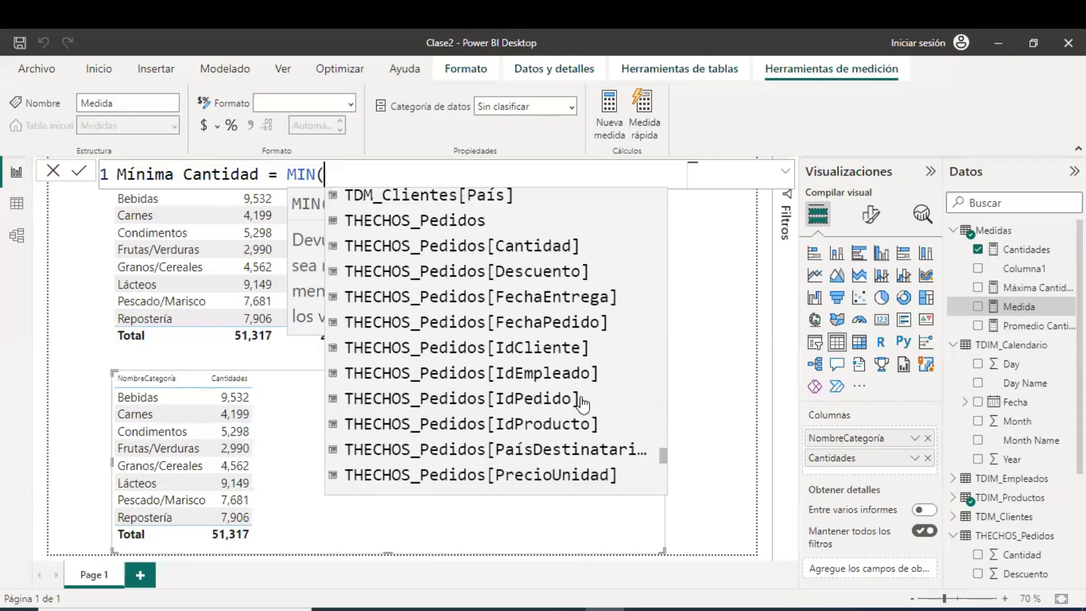
pyautogui.click(456, 249)
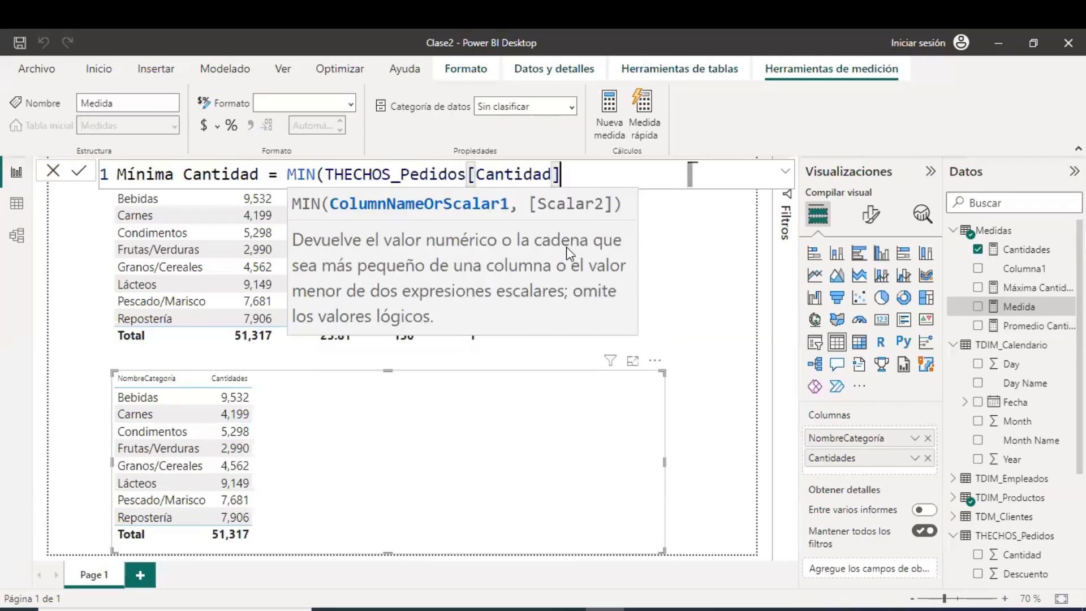
pyautogui.write(')')
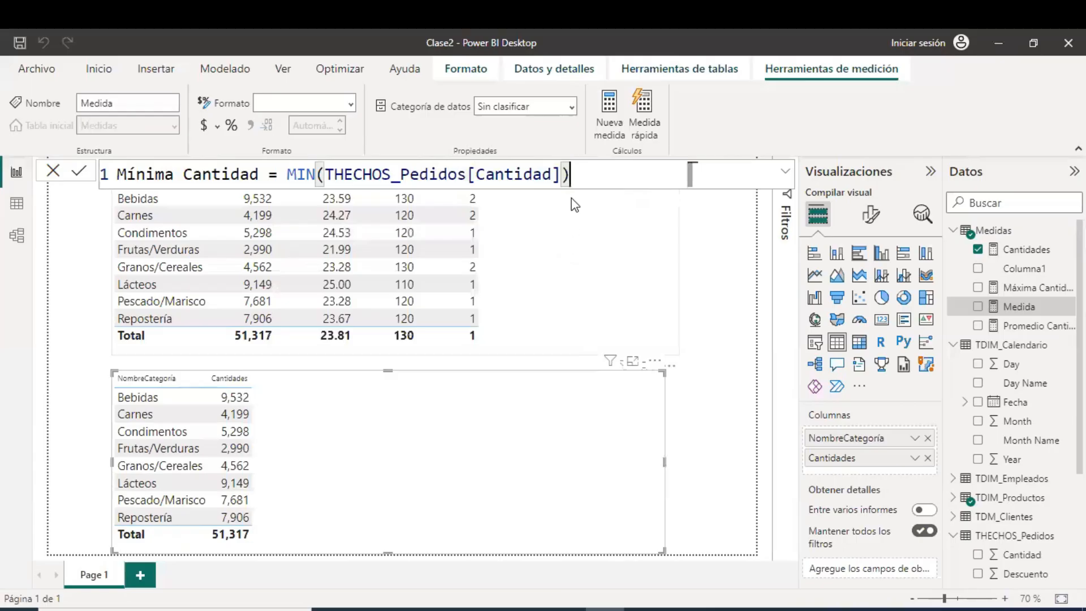
pyautogui.click(81, 174)
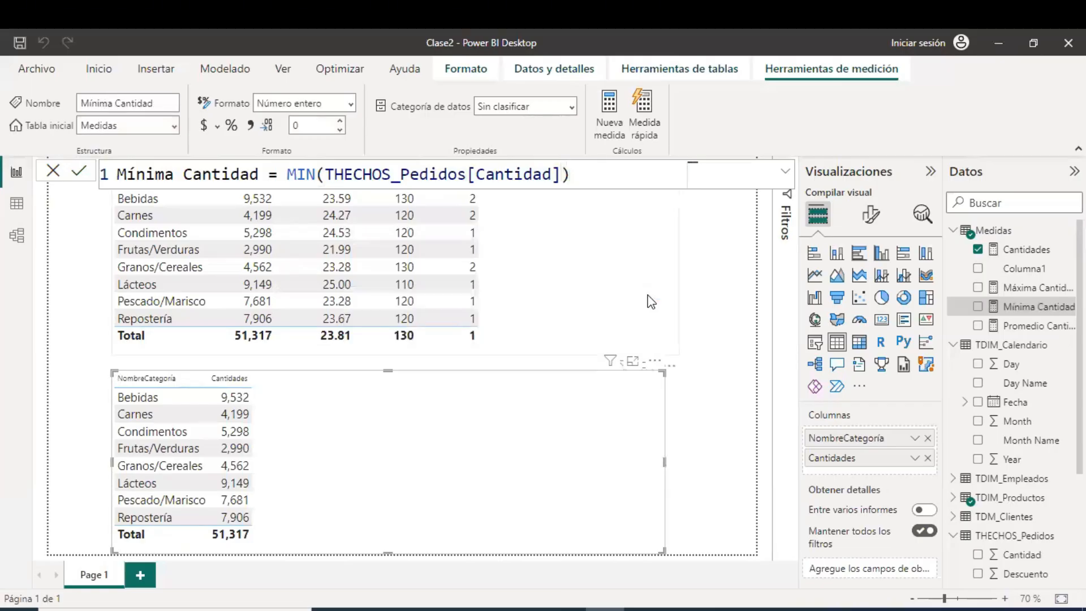
# - Collapse the Visualizaciones area and widen the Datos area so the full measure names fit
pyautogui.click(930, 171)
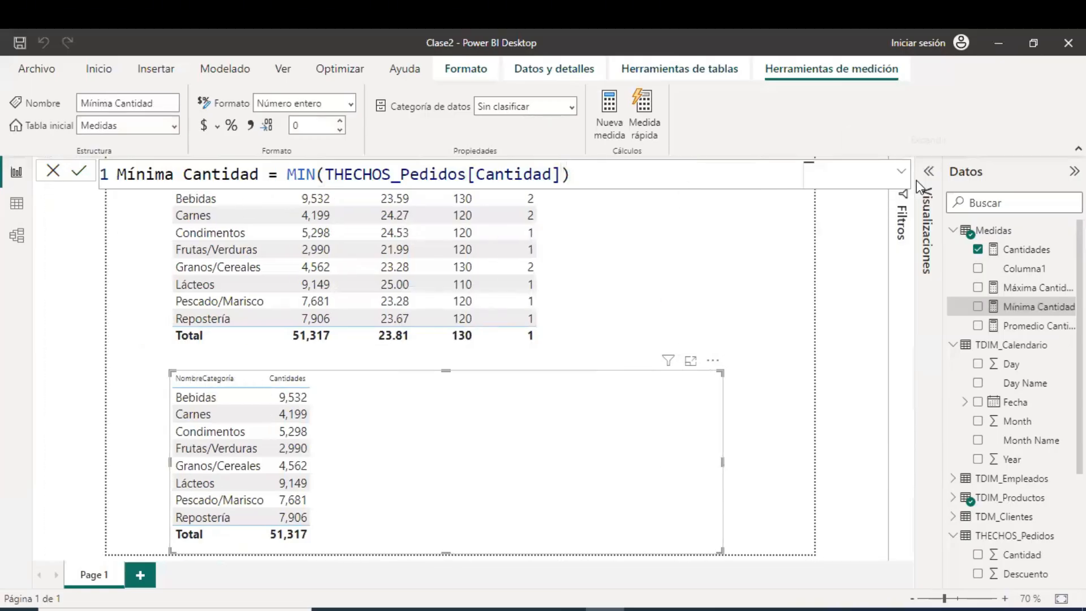
pyautogui.moveTo(944, 207); pyautogui.dragTo(830, 207)
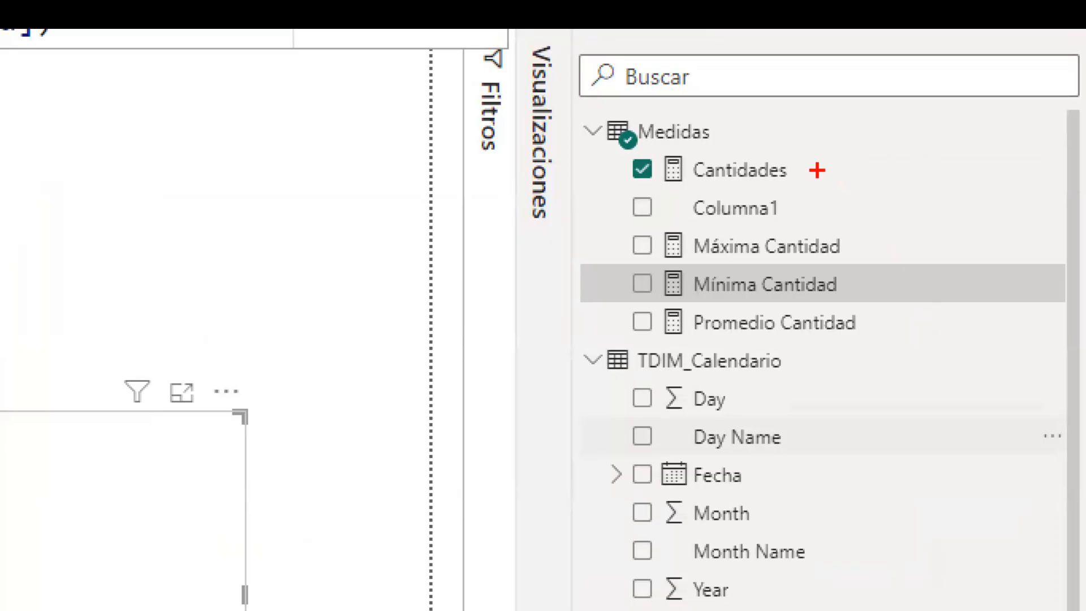
pyautogui.moveTo(817, 170); pyautogui.dragTo(962, 171)
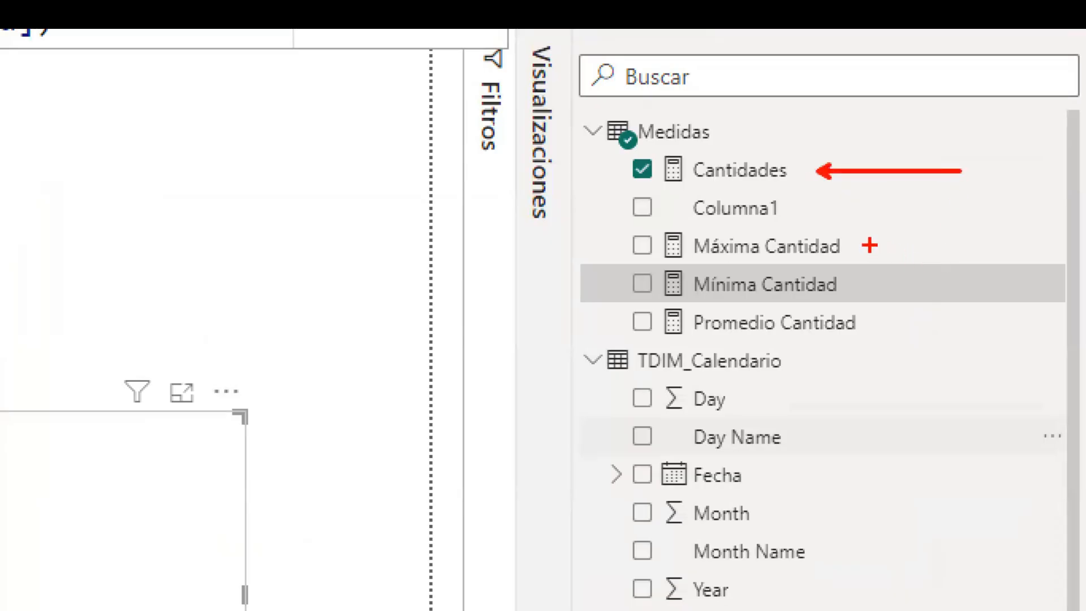
pyautogui.moveTo(870, 245); pyautogui.dragTo(1012, 263)
pyautogui.moveTo(886, 285); pyautogui.dragTo(1018, 301)
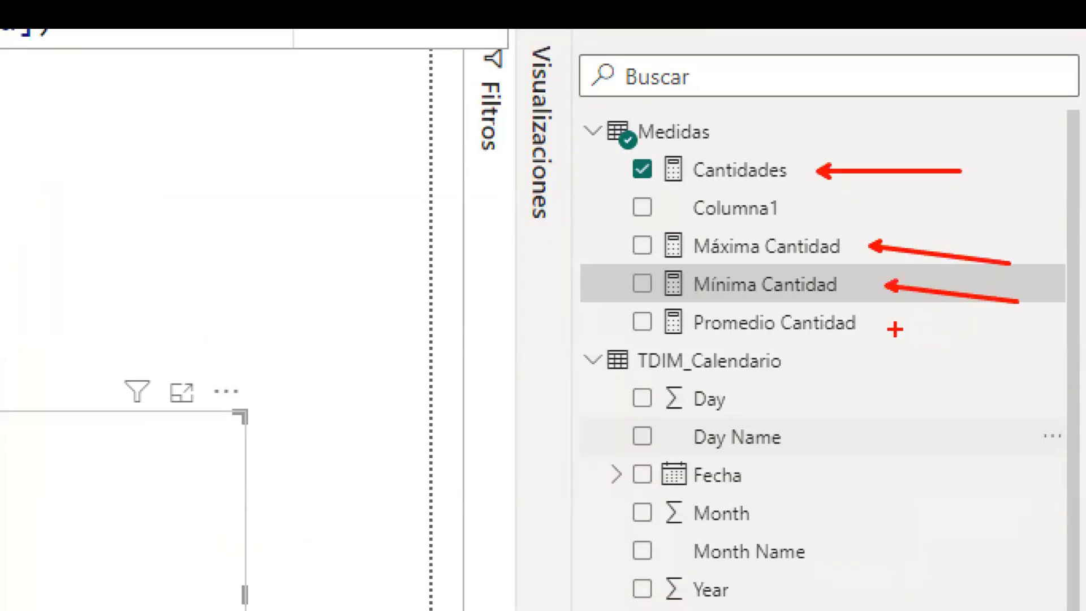
pyautogui.moveTo(882, 328); pyautogui.dragTo(966, 372)
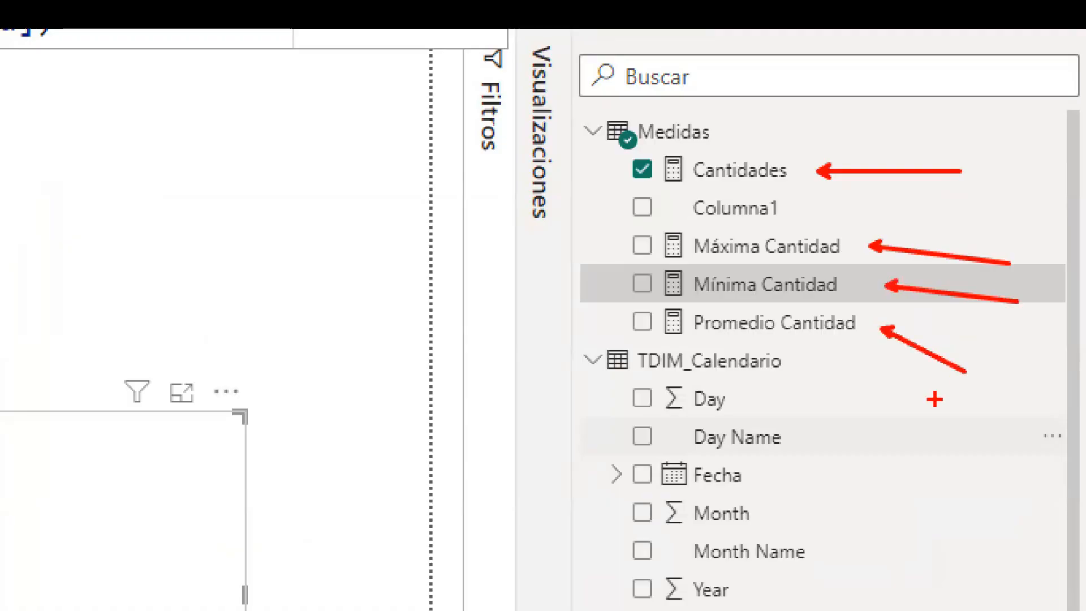
pyautogui.press('Escape')
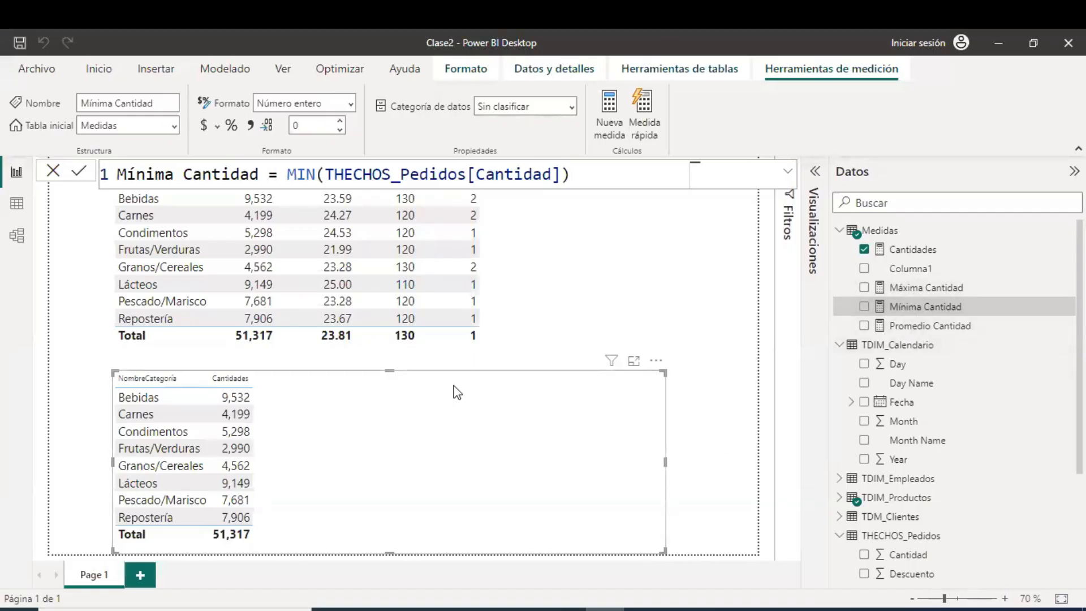
# - Add the measures Promedio Cantidad, Máxima Cantidad and Mínima Cantidad, in that order, after Cantidades in the lower category table
pyautogui.click(701, 453)
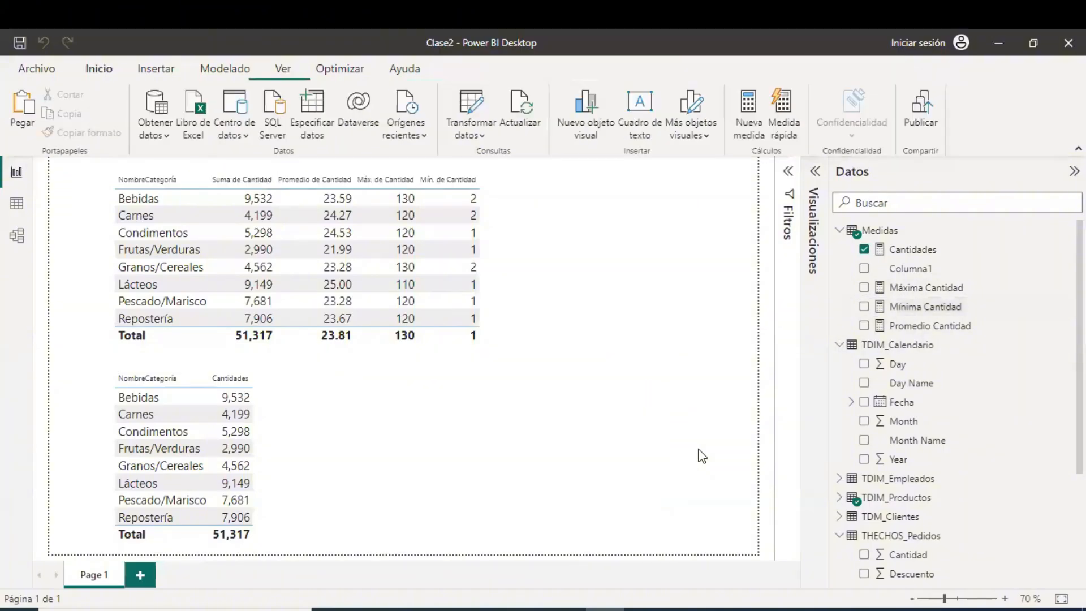
pyautogui.click(587, 426)
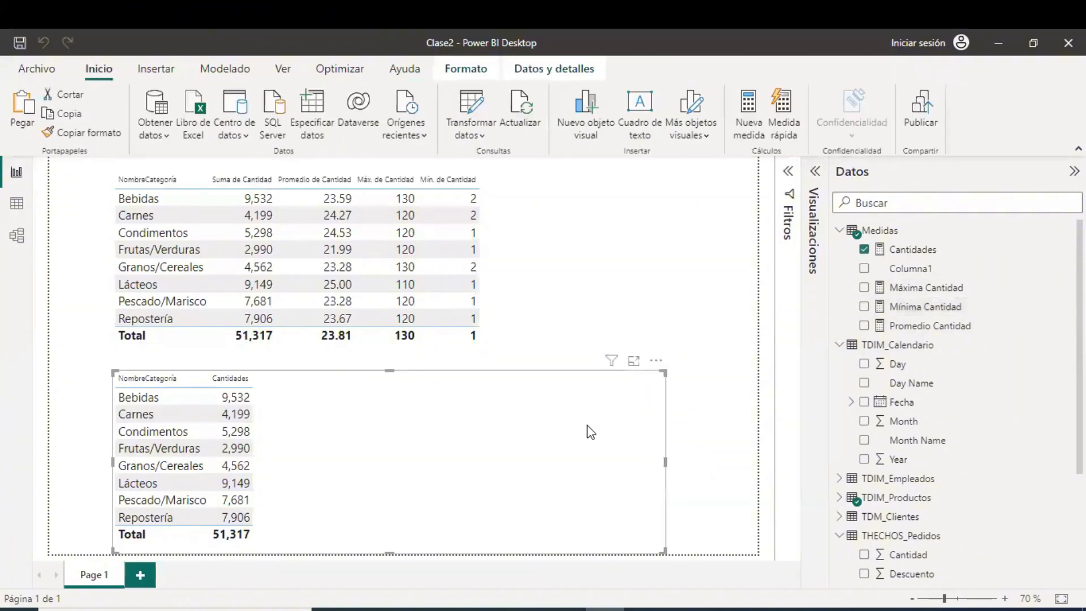
pyautogui.click(816, 171)
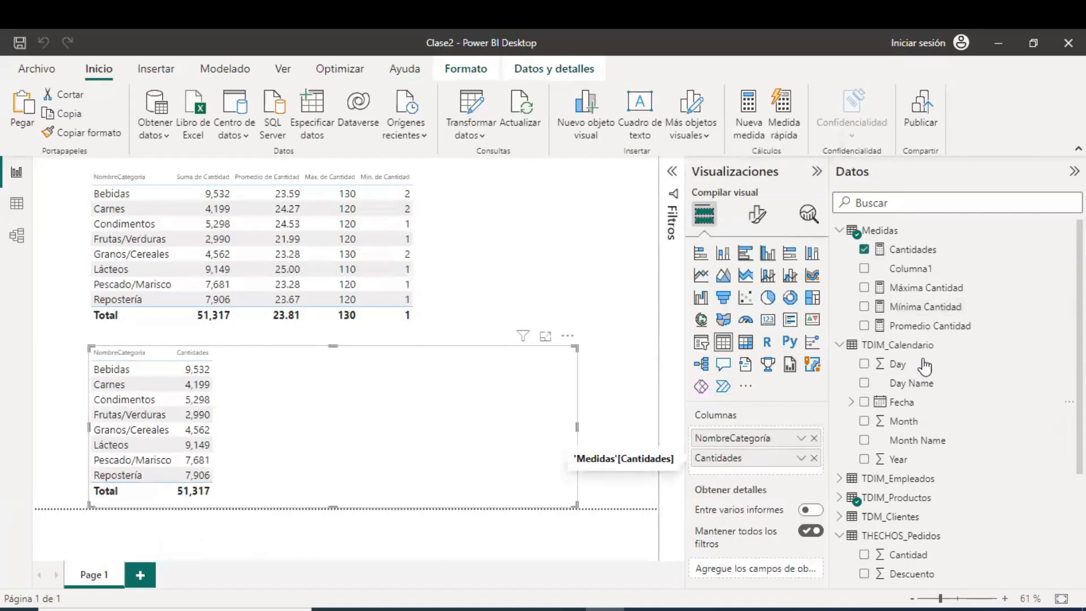
pyautogui.moveTo(928, 326); pyautogui.dragTo(776, 478)
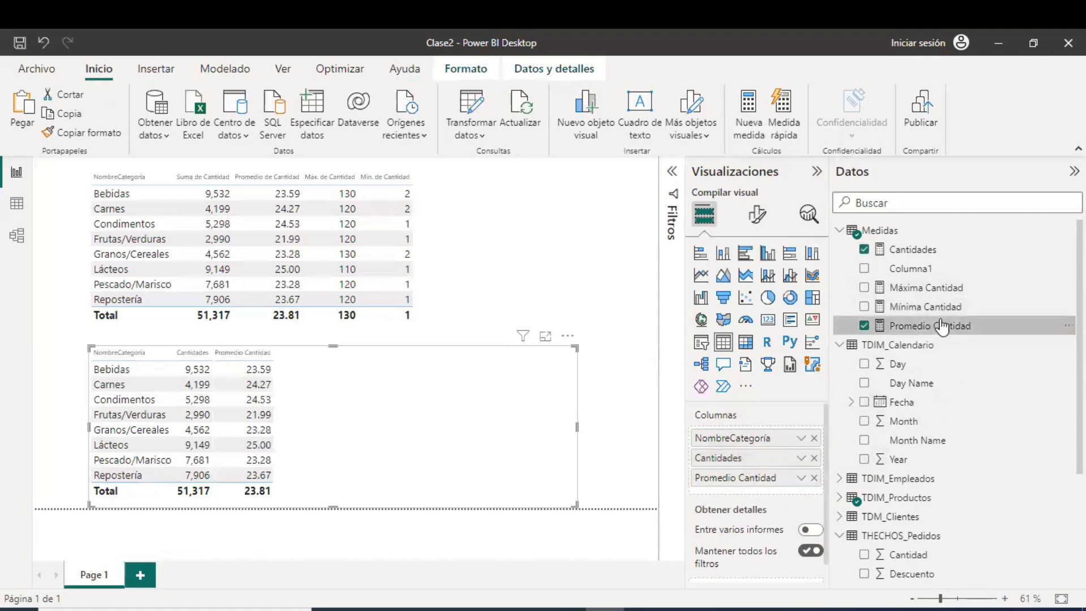
pyautogui.moveTo(931, 288); pyautogui.dragTo(793, 495)
pyautogui.moveTo(935, 306); pyautogui.dragTo(787, 507)
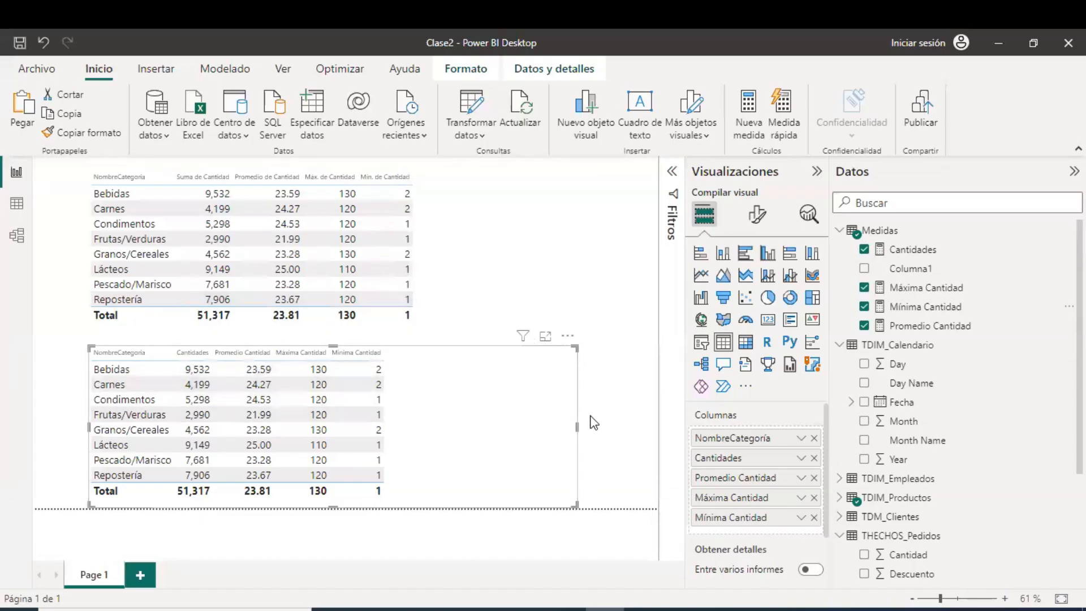
# - Format the Promedio Cantidad measure as a decimal number with a thousands separator and 2 decimal places
pyautogui.click(960, 327)
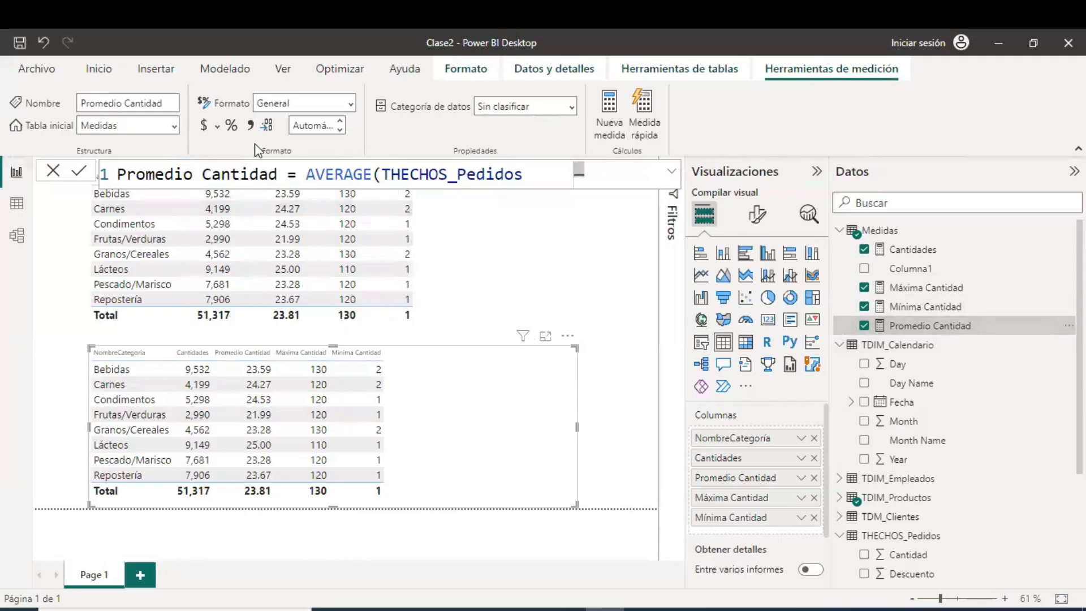
pyautogui.click(251, 129)
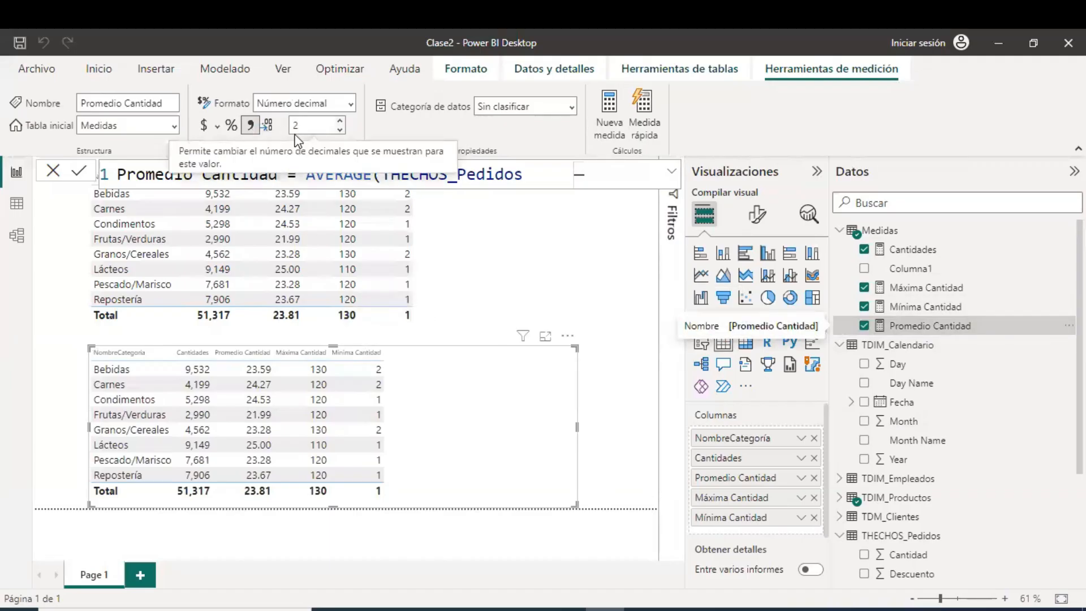
pyautogui.click(339, 119)
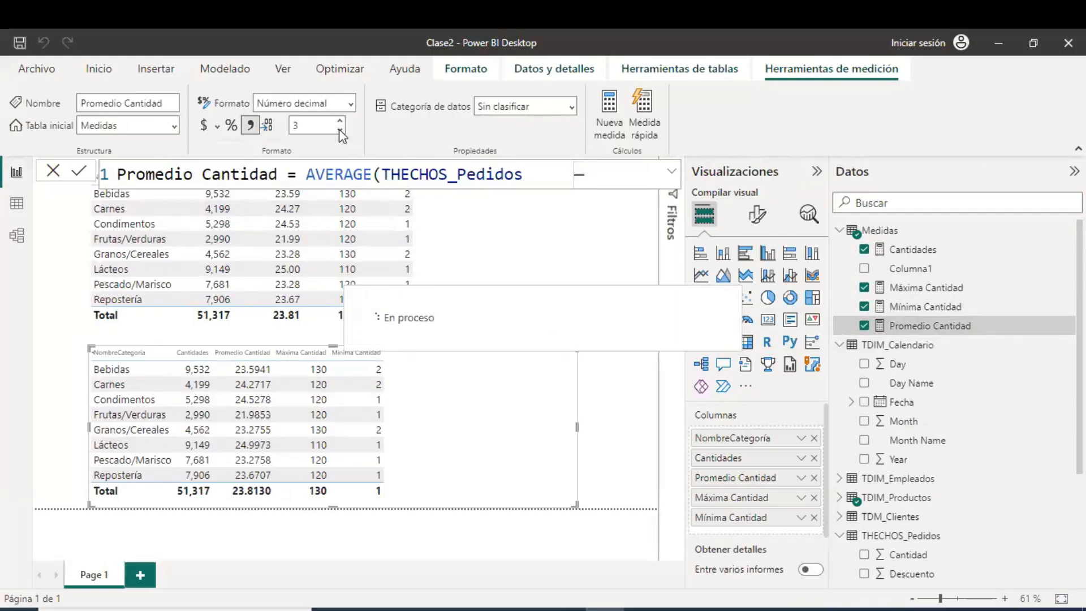
pyautogui.click(340, 134)
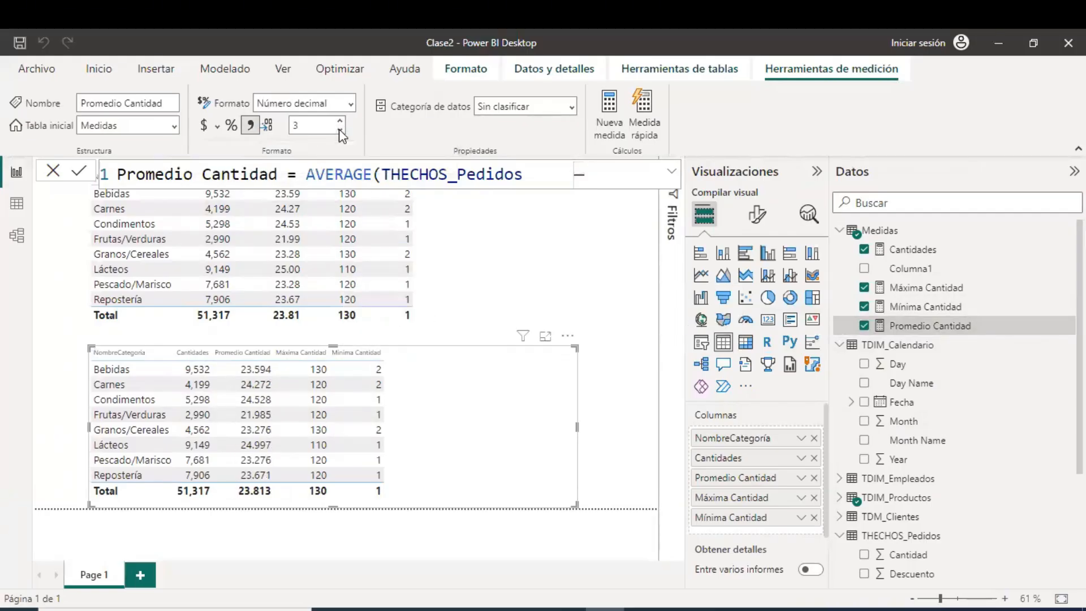
pyautogui.click(341, 134)
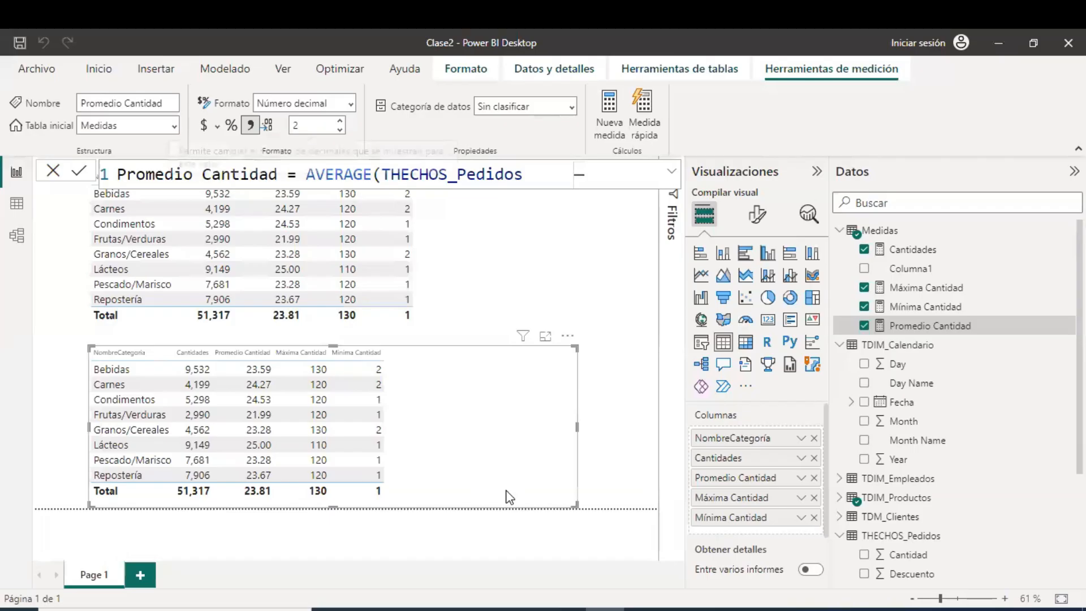
# - Apply the thousands separator to the Máxima Cantidad and Mínima Cantidad measures
pyautogui.click(923, 289)
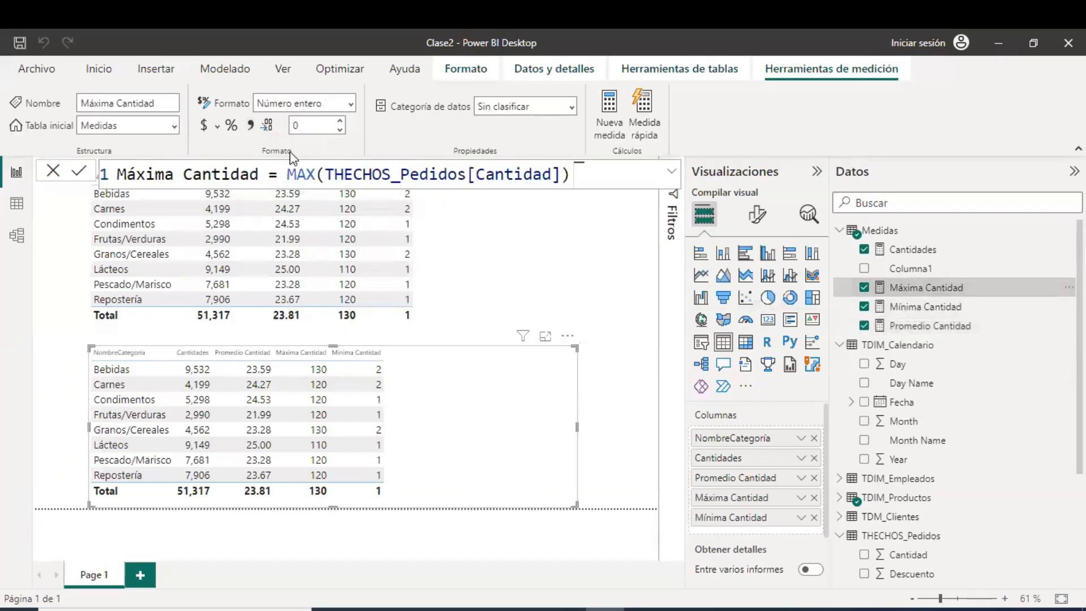
pyautogui.click(251, 125)
pyautogui.click(250, 128)
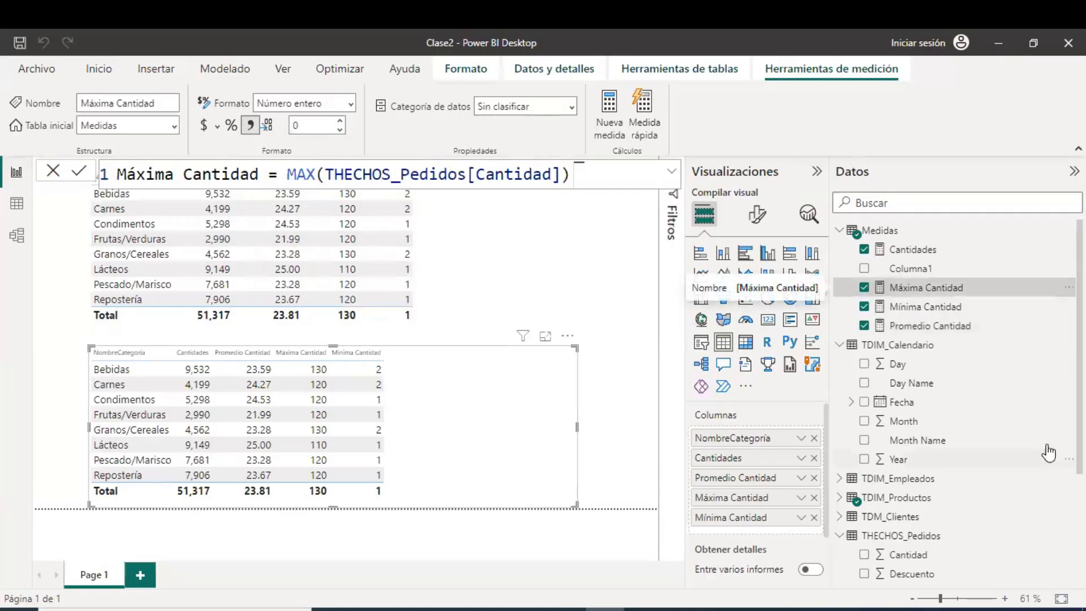
pyautogui.click(956, 317)
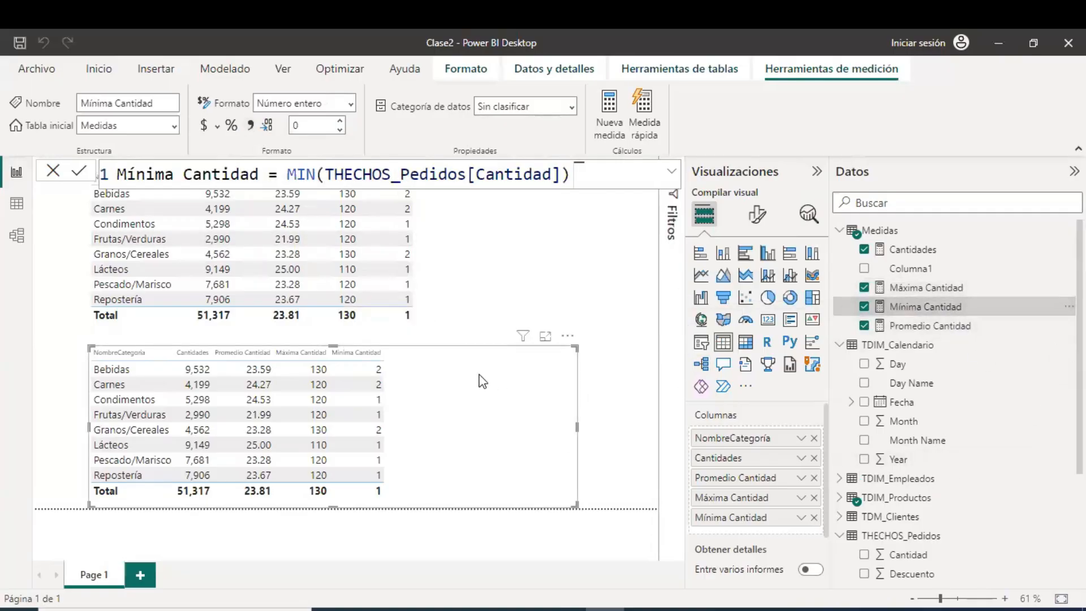
pyautogui.click(249, 129)
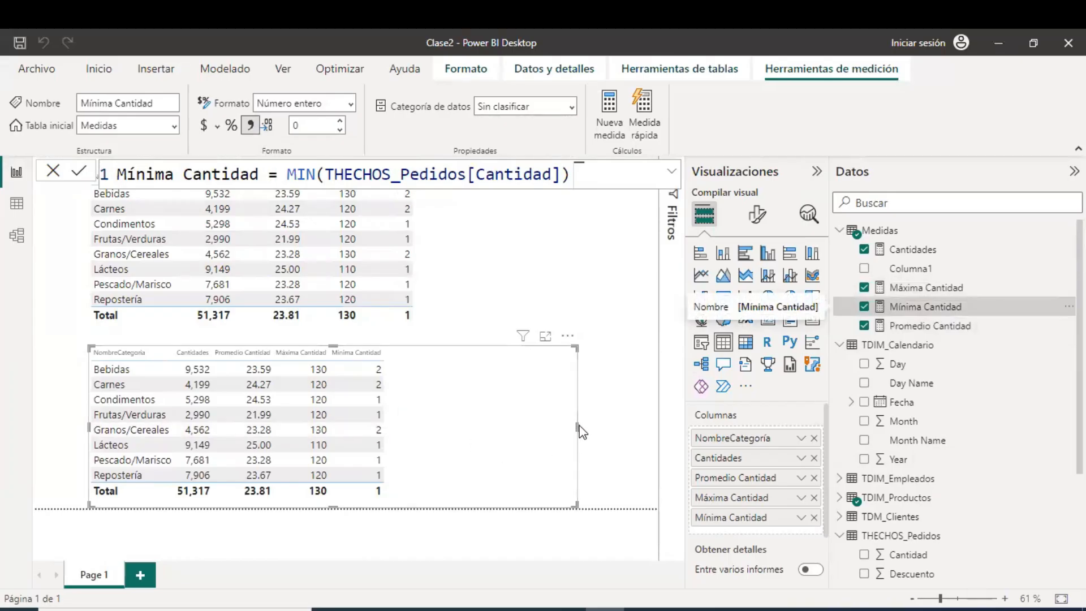
# - Narrow the frames of both category tables from their outer edge to just beyond their last columns
pyautogui.moveTo(576, 432); pyautogui.dragTo(493, 431)
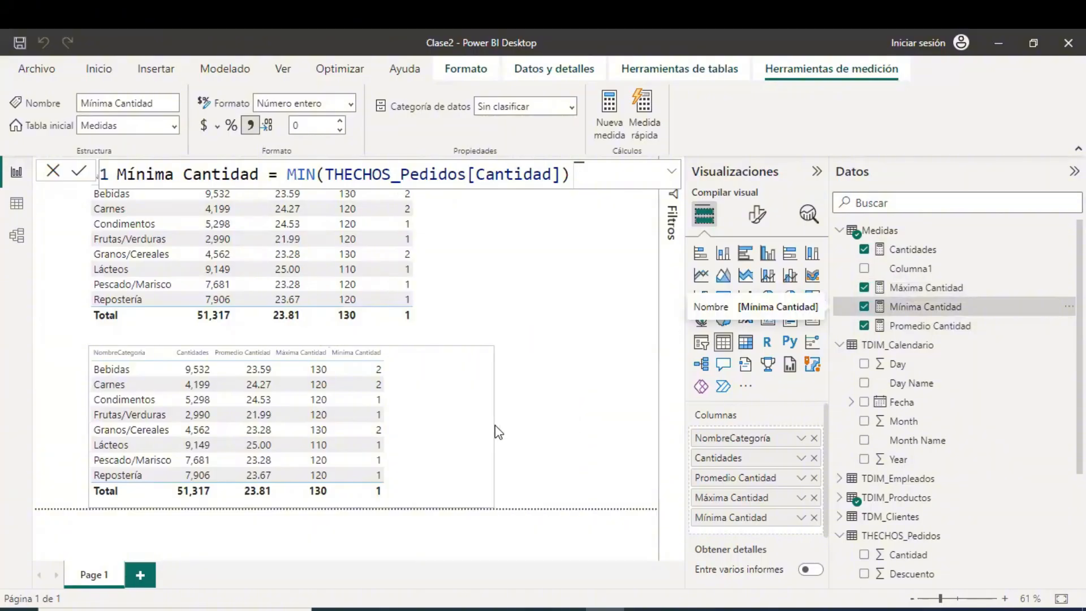
pyautogui.click(483, 307)
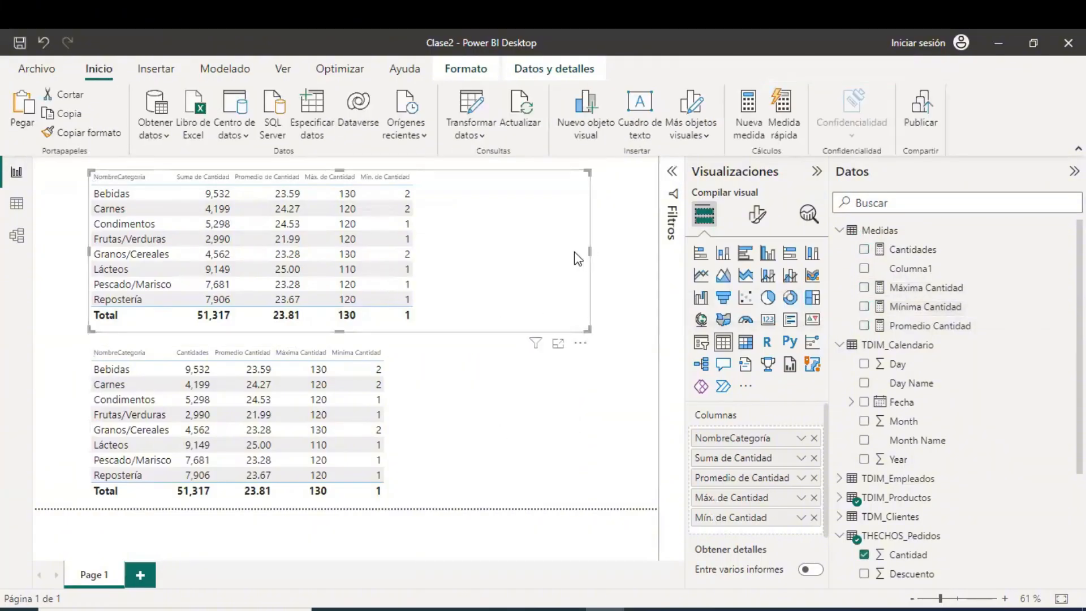
pyautogui.moveTo(589, 253); pyautogui.dragTo(488, 264)
pyautogui.click(443, 396)
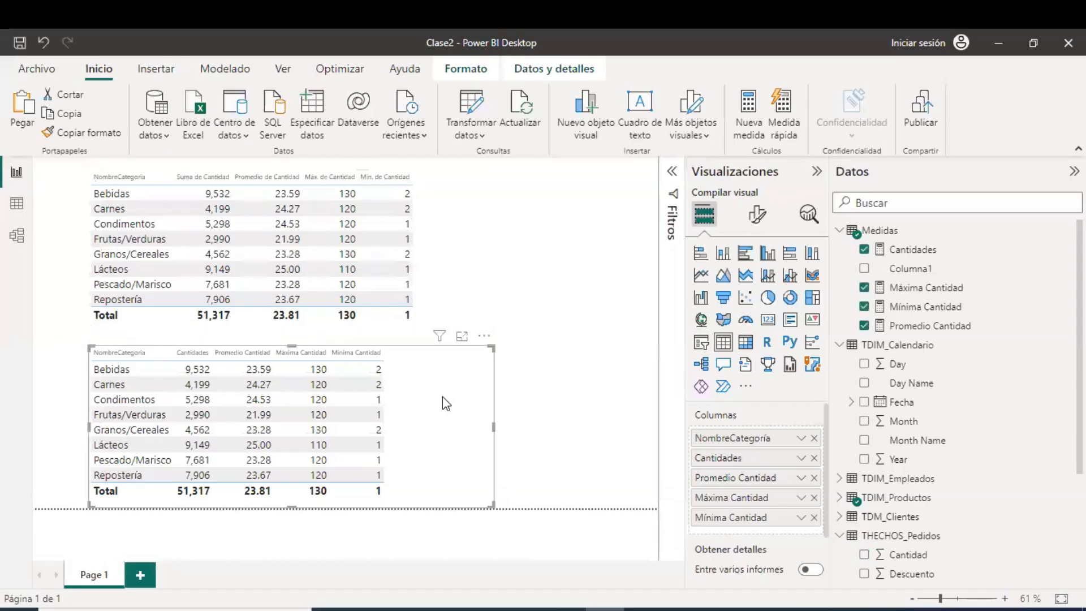
pyautogui.click(569, 363)
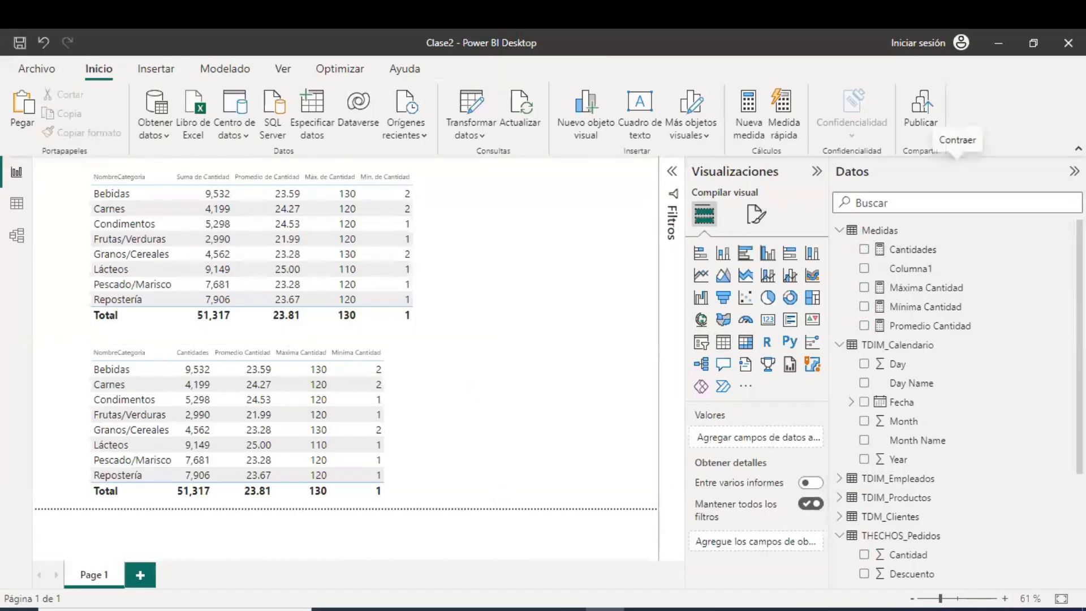
pyautogui.click(1075, 172)
pyautogui.click(1075, 171)
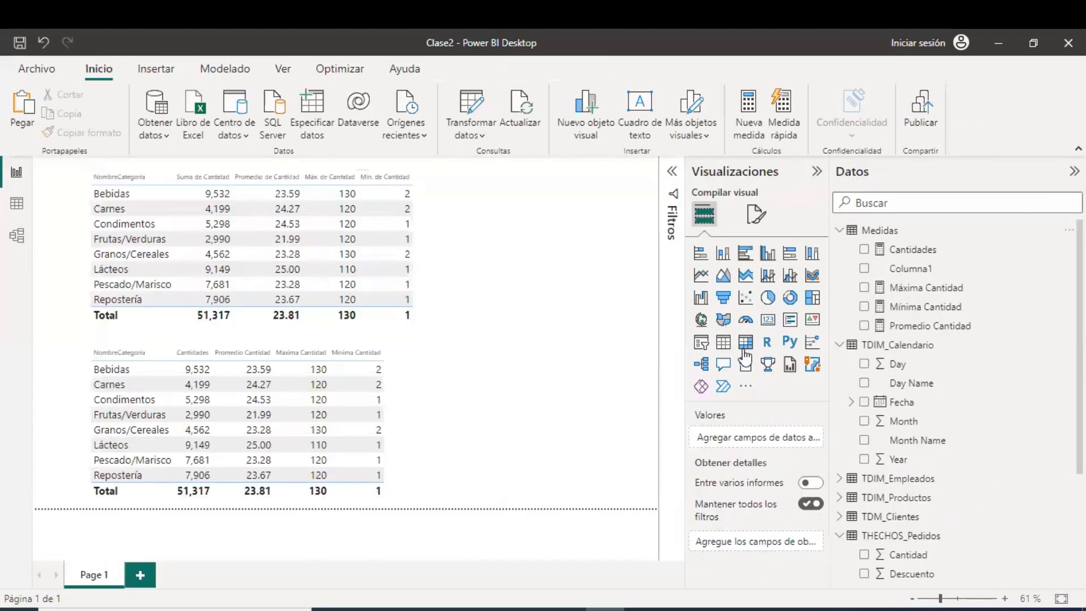
# - Review the DAX formulas of the Máxima Cantidad, Mínima Cantidad and Promedio Cantidad measures used in the lower category table, leaving no visual selected
pyautogui.click(470, 438)
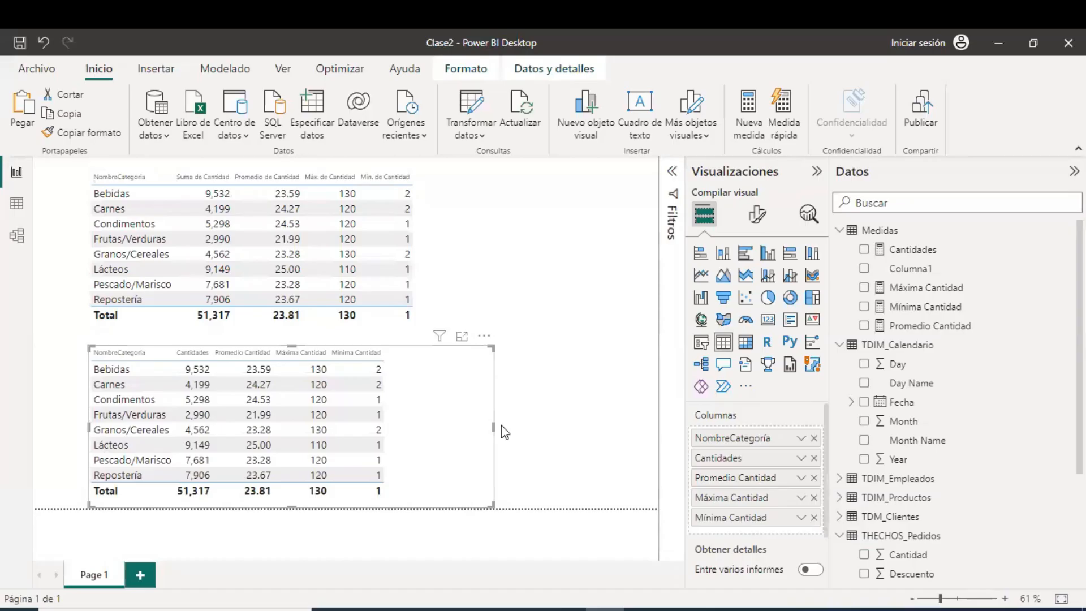
pyautogui.click(927, 293)
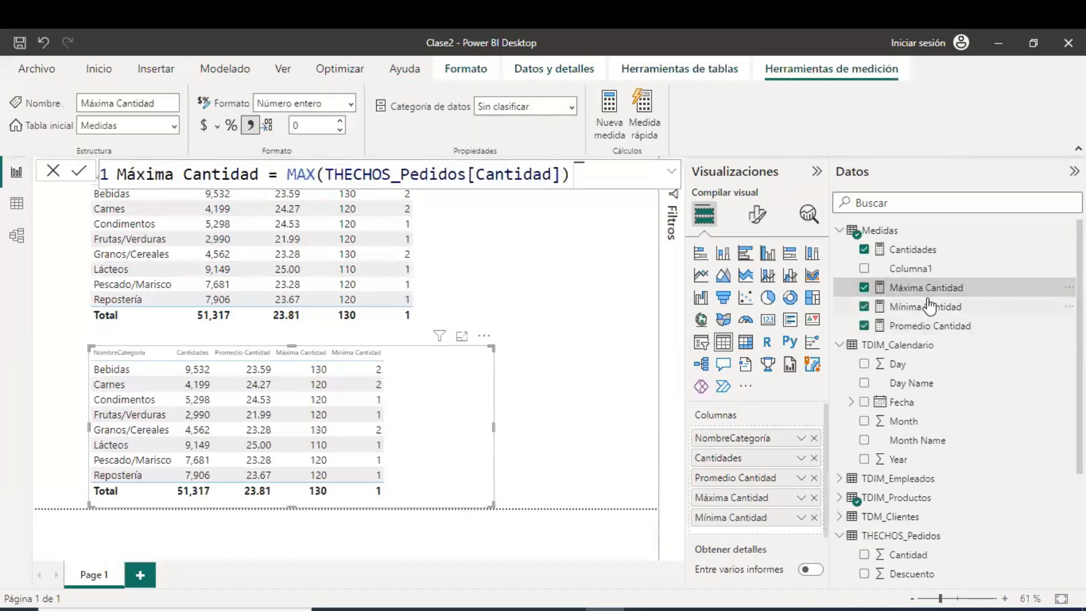
pyautogui.click(929, 306)
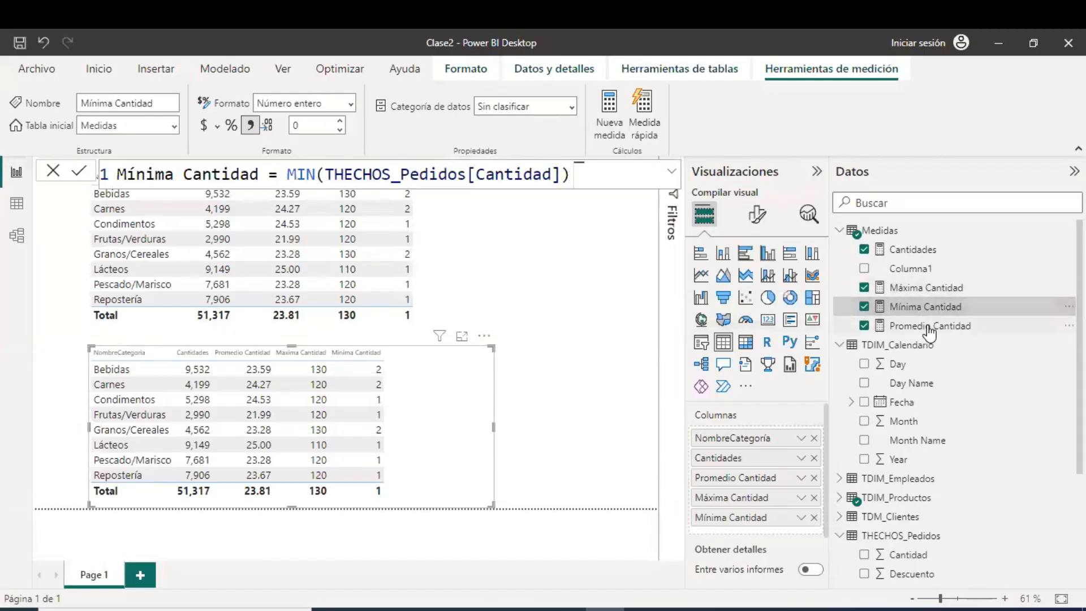
pyautogui.click(929, 326)
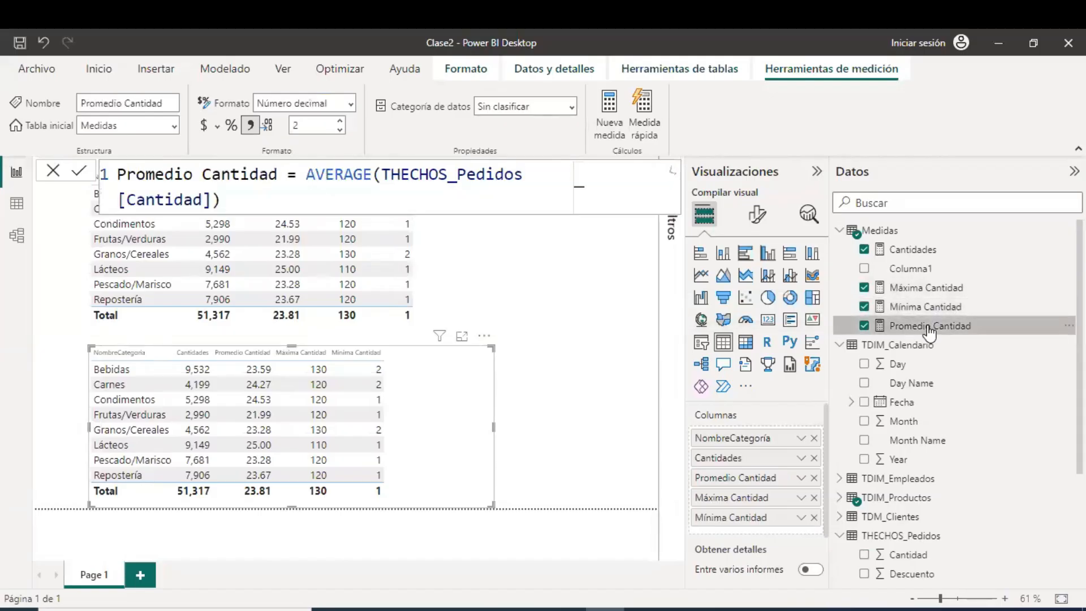
pyautogui.click(932, 292)
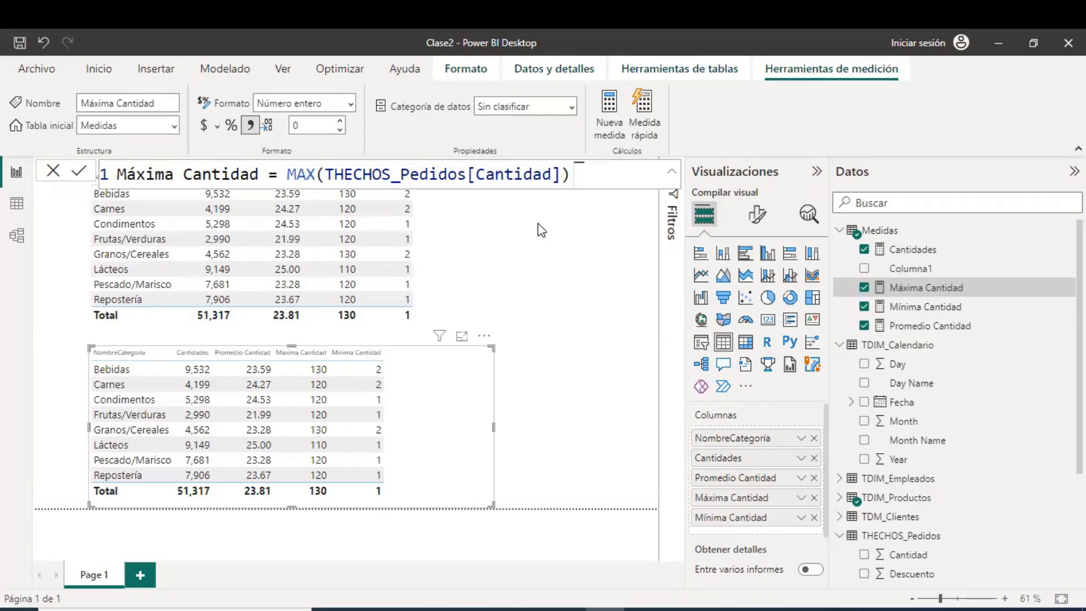
pyautogui.click(475, 314)
pyautogui.click(460, 400)
pyautogui.click(538, 345)
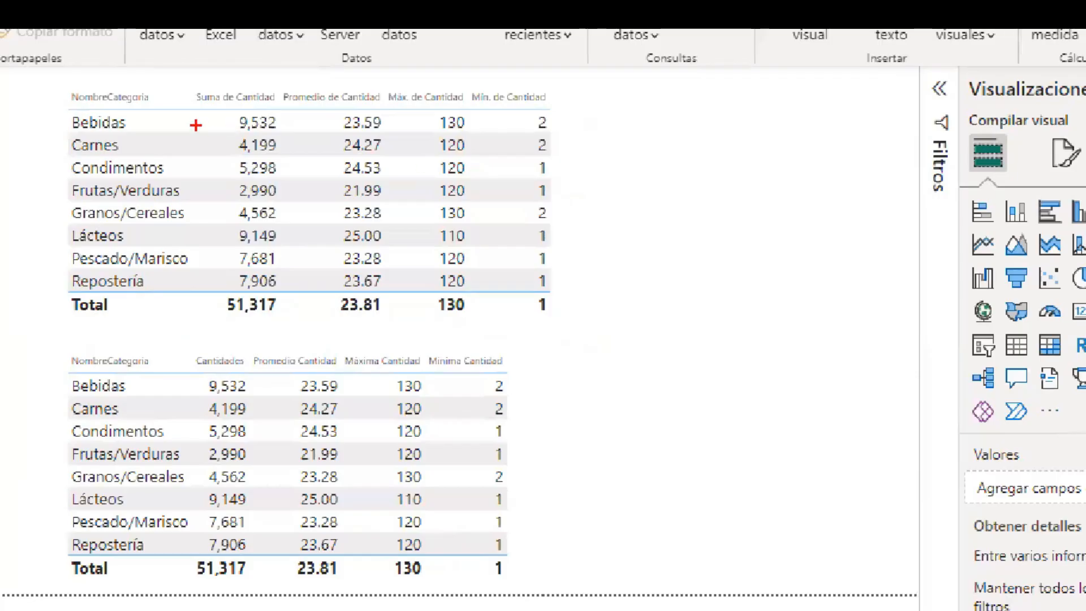
pyautogui.moveTo(191, 110)
pyautogui.mouseDown()
pyautogui.moveTo(445, 295)
pyautogui.moveTo(552, 309)
pyautogui.moveTo(555, 320)
pyautogui.mouseUp()
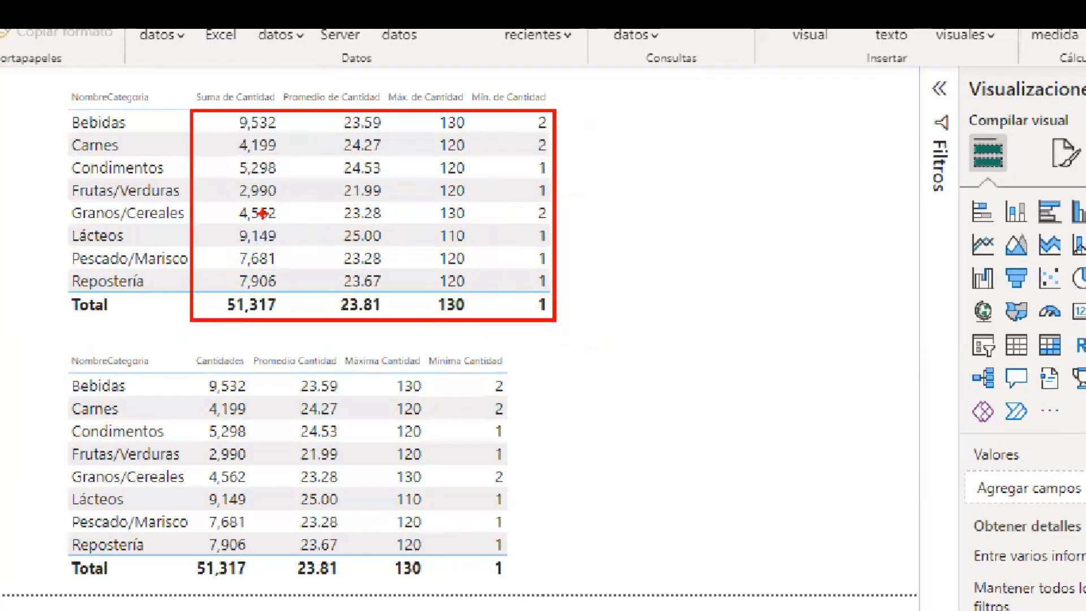
# - Draw red arrows at the sum, average, maximum and minimum columns of the upper table, plus one pointing at the table's right edge
pyautogui.moveTo(262, 213); pyautogui.dragTo(266, 260)
pyautogui.moveTo(356, 273); pyautogui.dragTo(356, 228)
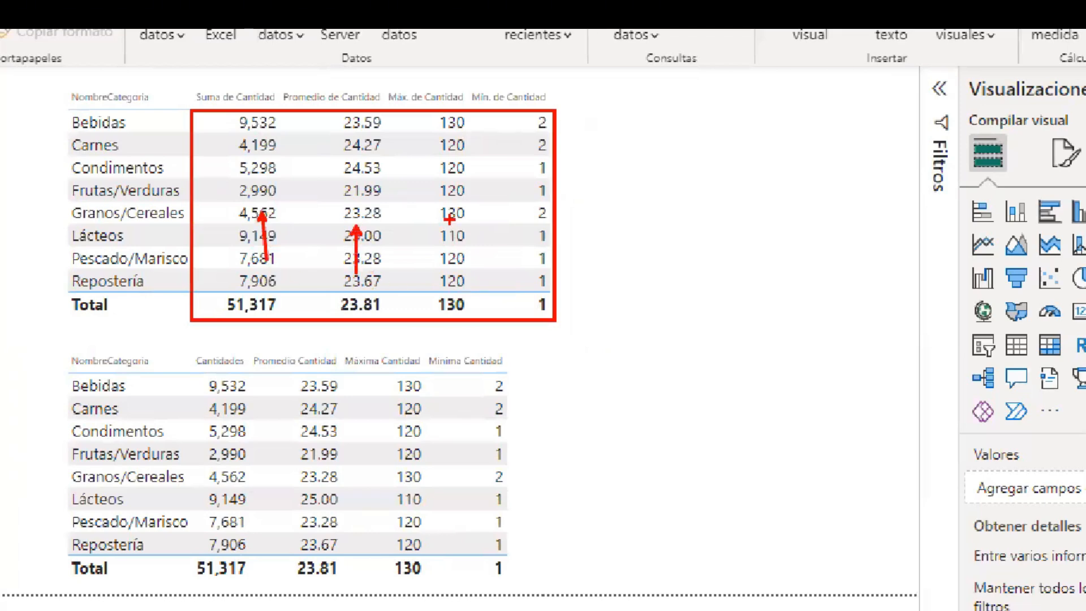
pyautogui.moveTo(451, 282); pyautogui.dragTo(451, 221)
pyautogui.moveTo(527, 264); pyautogui.dragTo(527, 217)
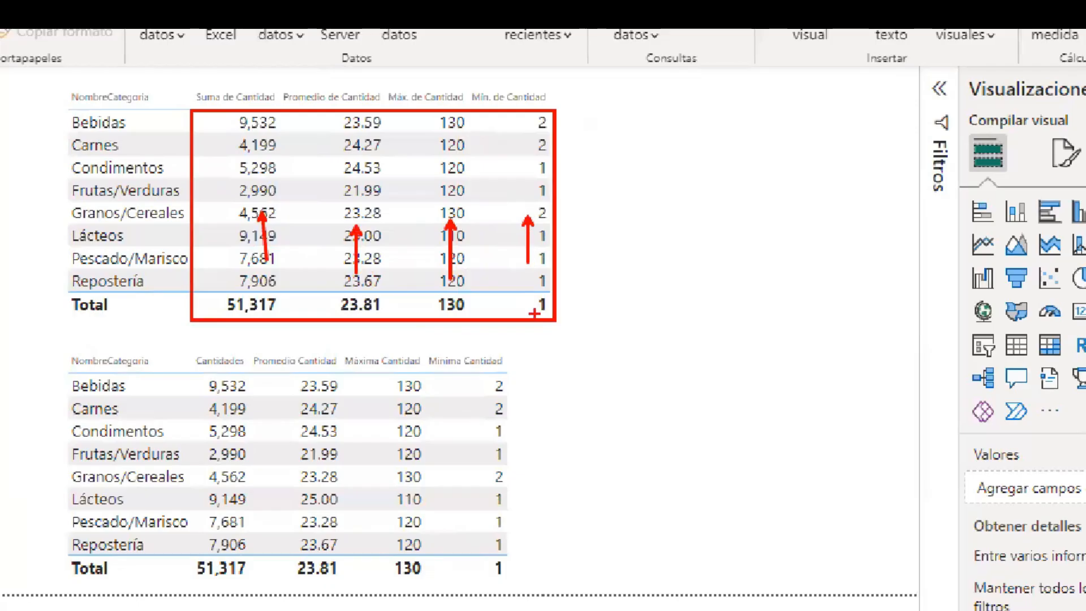
pyautogui.moveTo(567, 177); pyautogui.dragTo(615, 177)
# - Write the red text annotation "COL CANT BD ME" in the empty space beside the upper table
pyautogui.press('t')
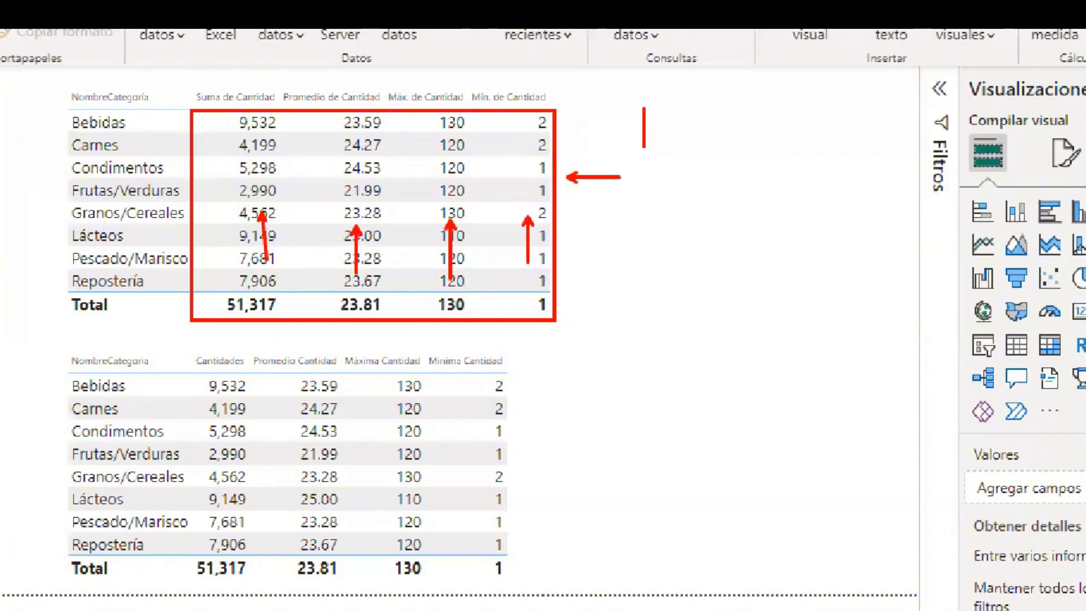
pyautogui.write('bd')
pyautogui.press('BackSpace')
pyautogui.press('BackSpace')
pyautogui.write('COL ')
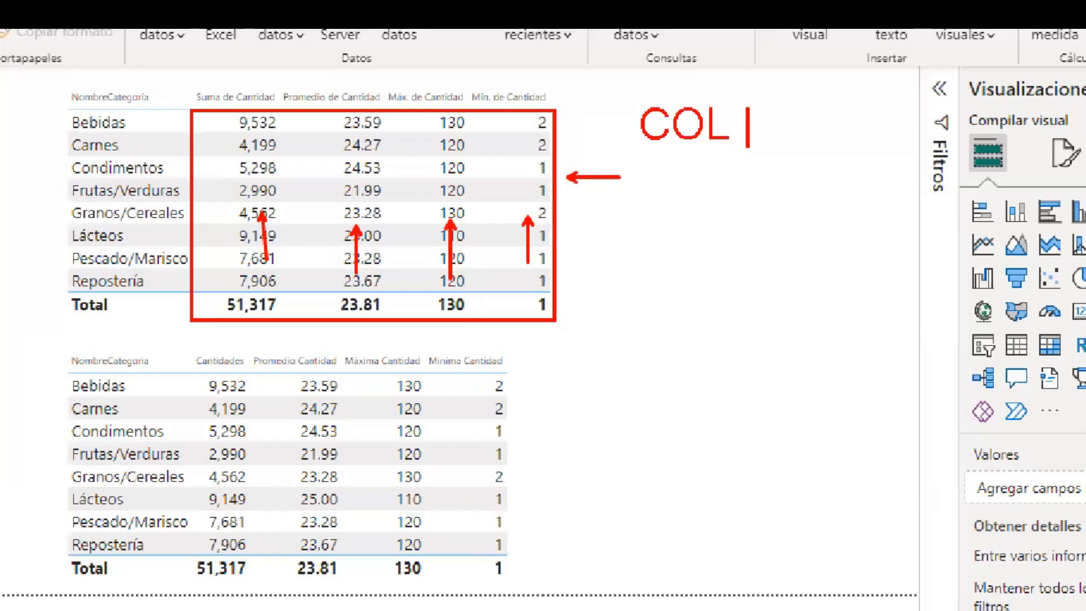
pyautogui.write('CANN')
pyautogui.press('BackSpace')
pyautogui.write('T ')
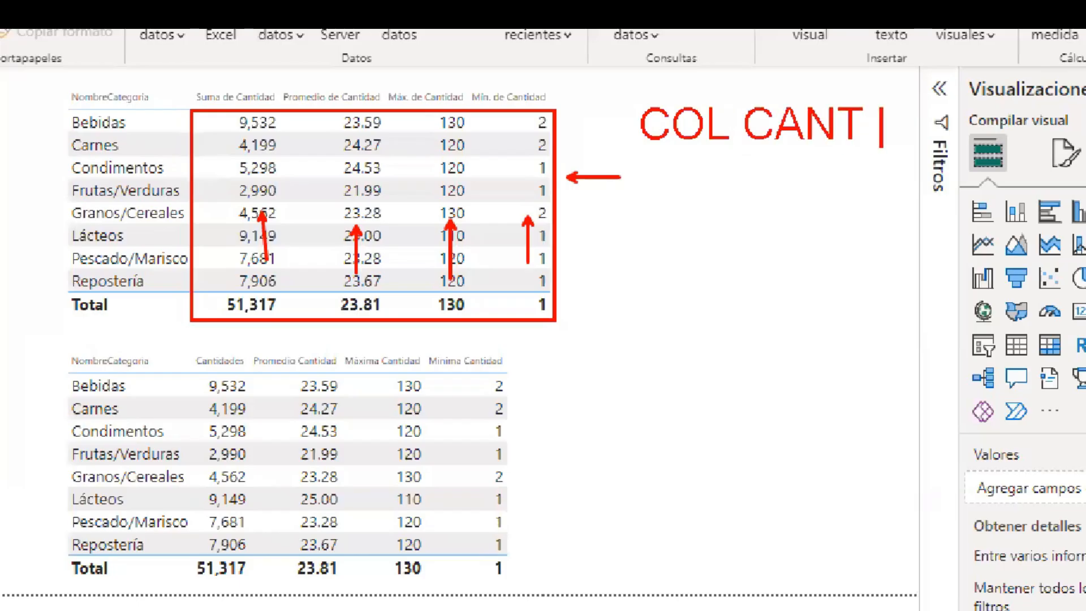
pyautogui.write('BD')
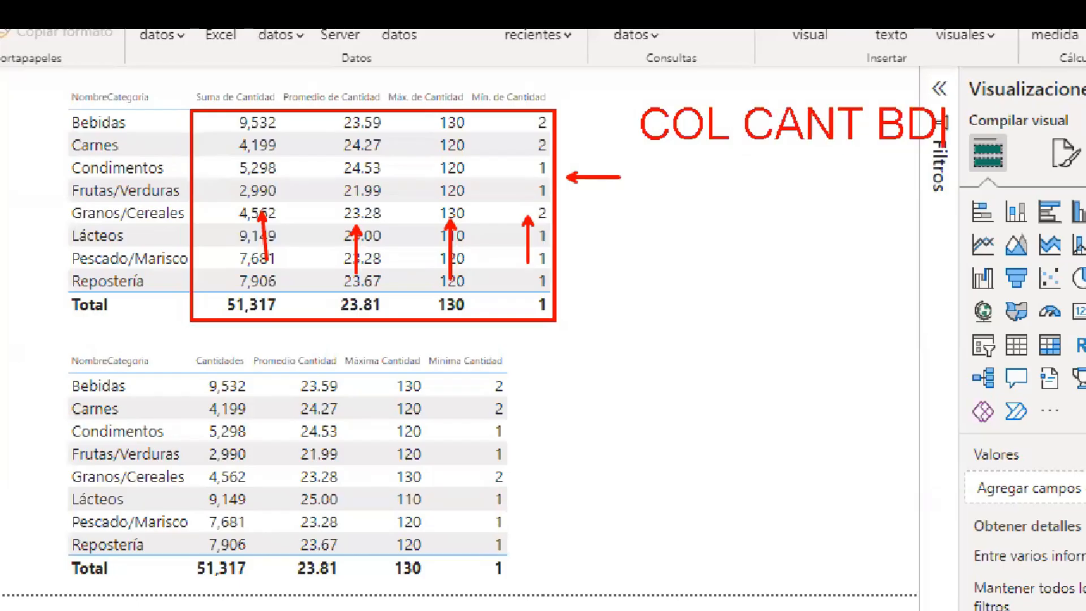
pyautogui.write(' MEI')
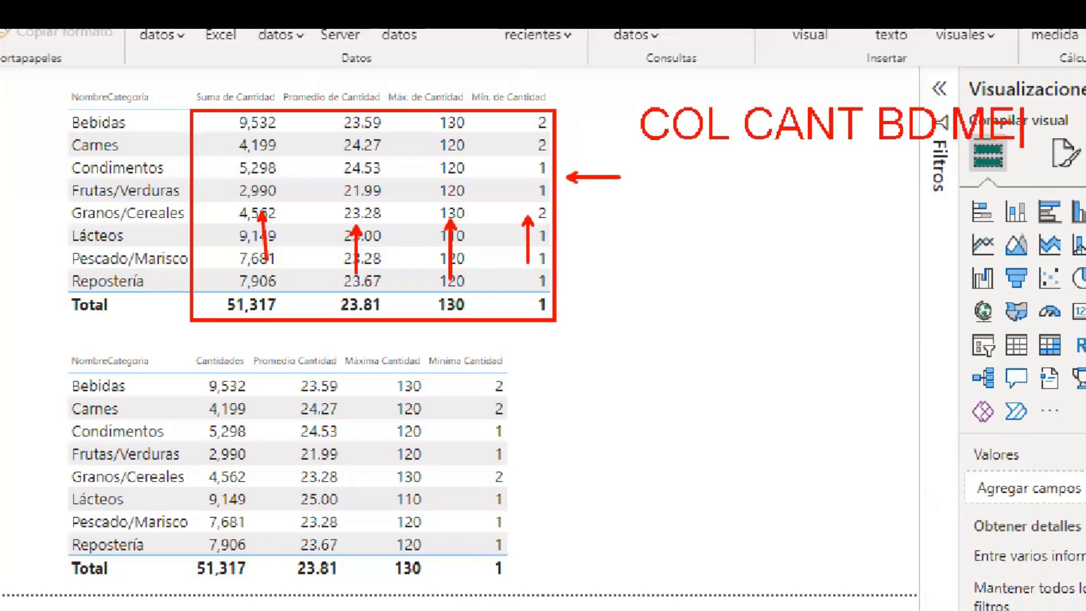
pyautogui.write('N')
pyautogui.press('BackSpace')
pyautogui.press('BackSpace')
pyautogui.press('BackSpace')
pyautogui.write('ME')
# - Add a second annotation line reading "COL CANT ME" below the first one
pyautogui.press('Return')
pyautogui.write('COL')
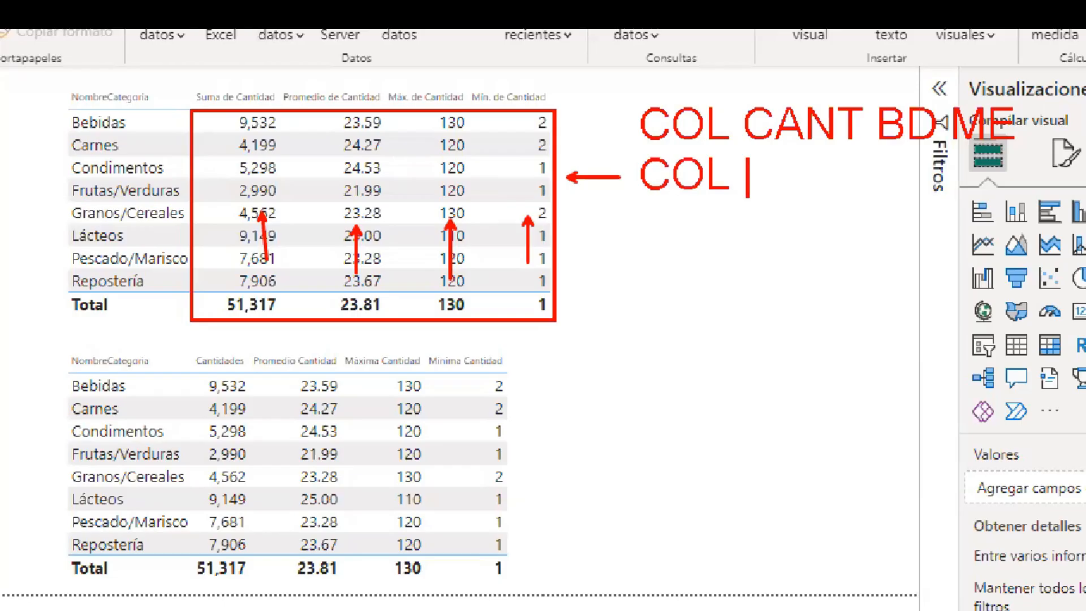
pyautogui.write('CANT')
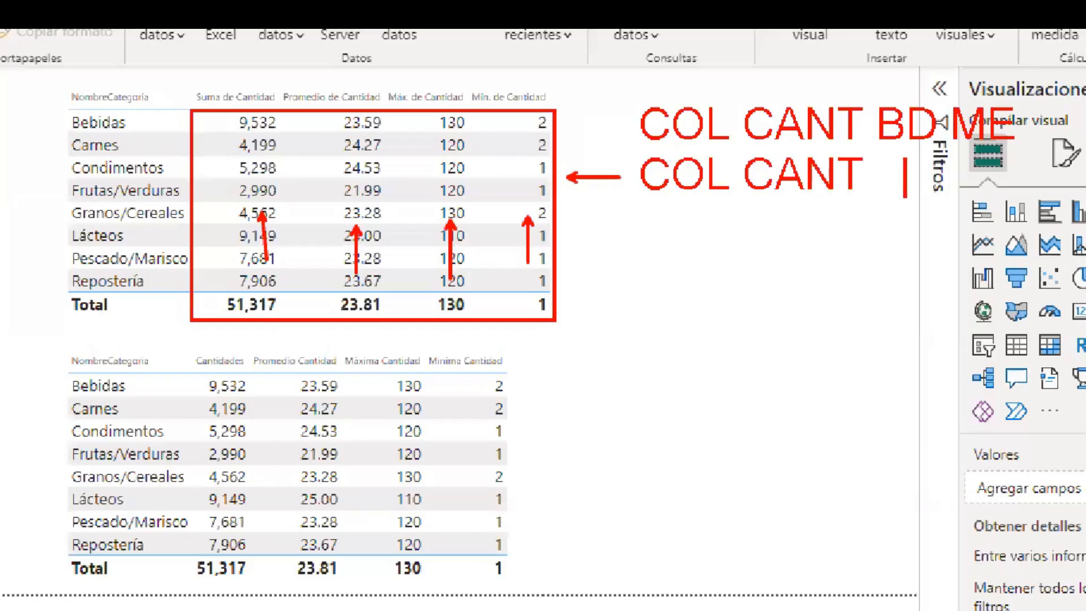
pyautogui.write('   ME')
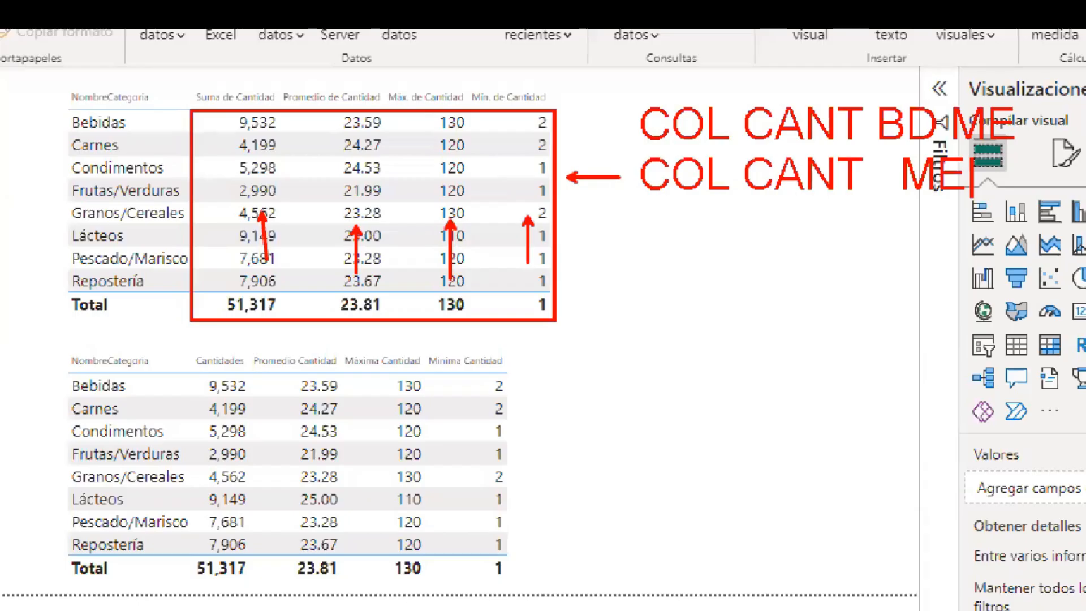
# - Add the annotation lines "COL SUM" and "COL PRO" below the two existing text lines
pyautogui.press('Return')
pyautogui.write('COL ')
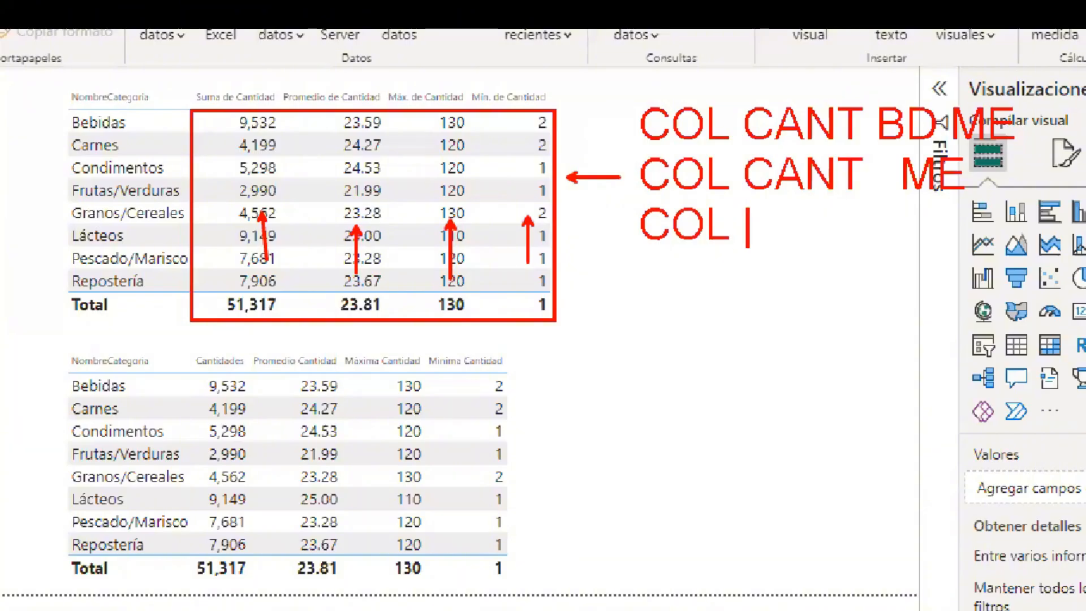
pyautogui.write('SUM')
pyautogui.press('Return')
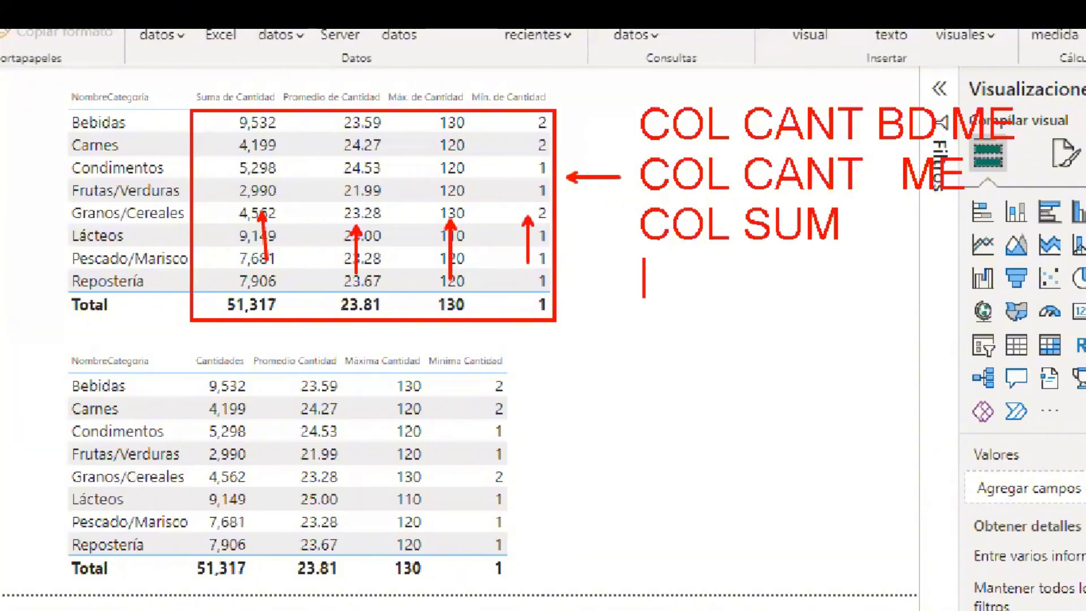
pyautogui.write('COL PR')
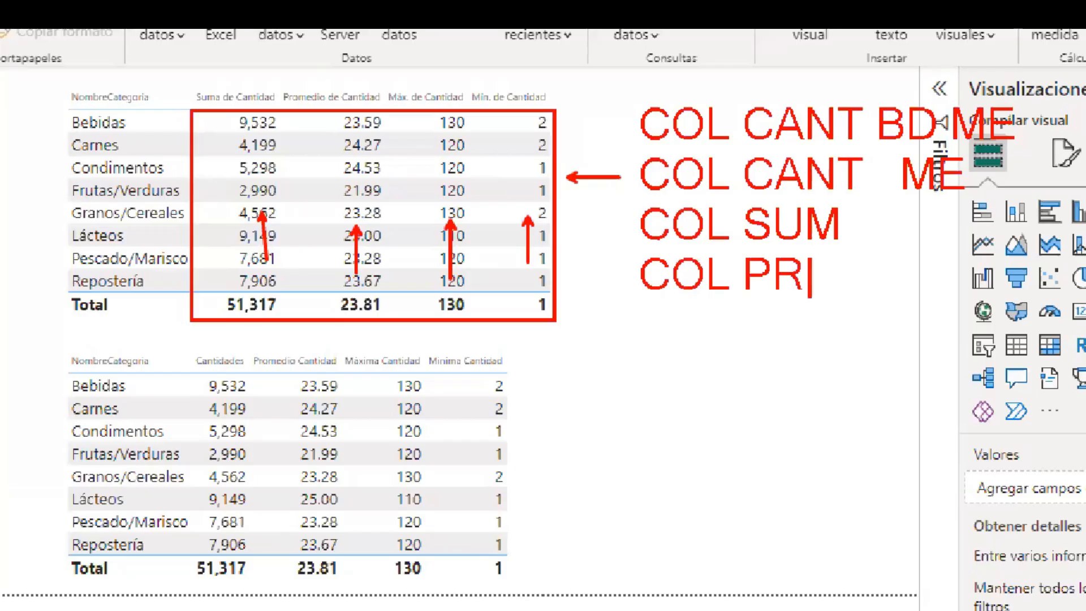
pyautogui.write('O')
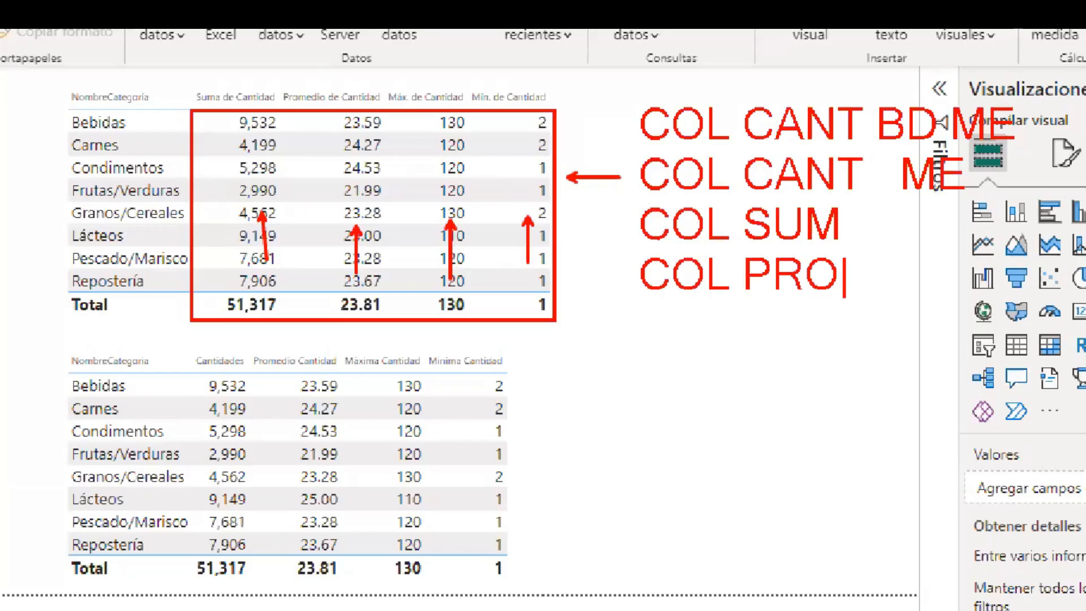
# - Write "ME" as a separate annotation beside each of the COL SUM and COL PRO lines
pyautogui.press('Escape')
pyautogui.write('t')
pyautogui.write('ME')
pyautogui.press('Return')
pyautogui.write('ME')
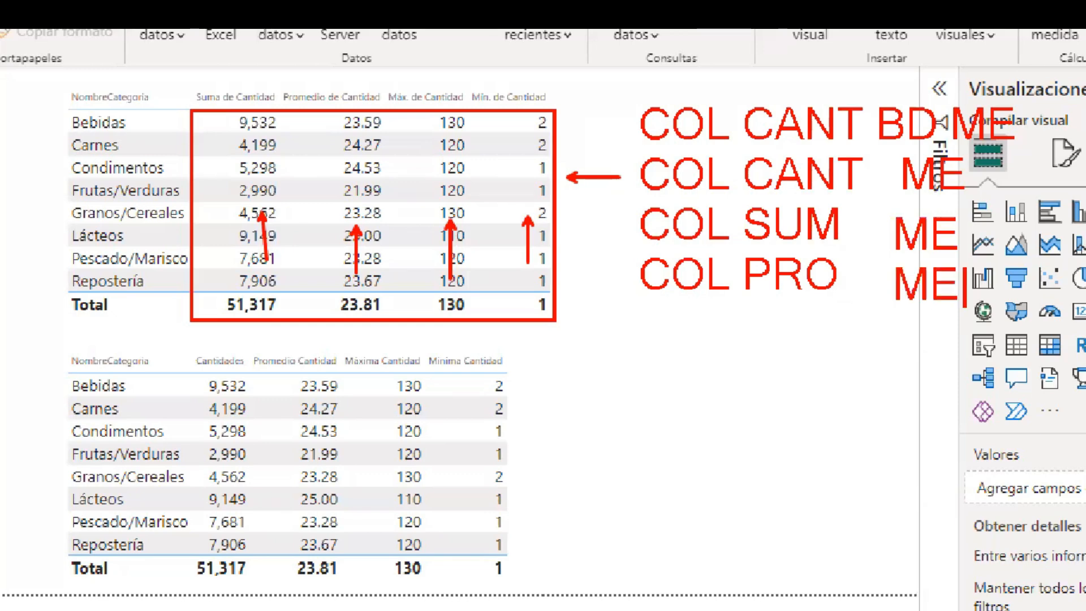
# - Write the red annotation "BD MEDIDA" beside the lower table
pyautogui.press('Escape')
pyautogui.moveTo(604, 390); pyautogui.dragTo(604, 428)
pyautogui.write('B')
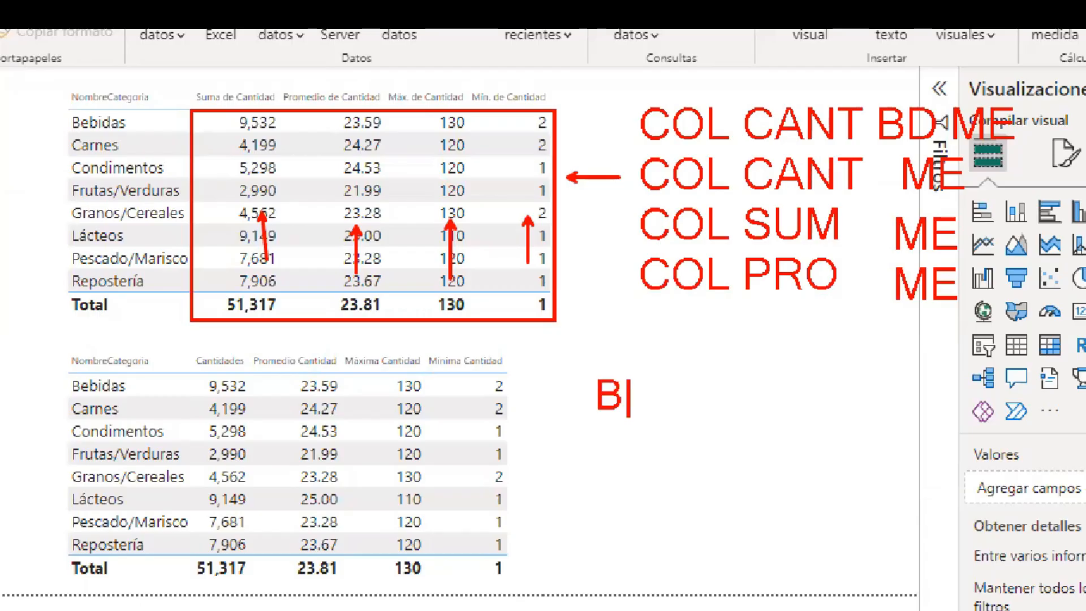
pyautogui.write('D  MED')
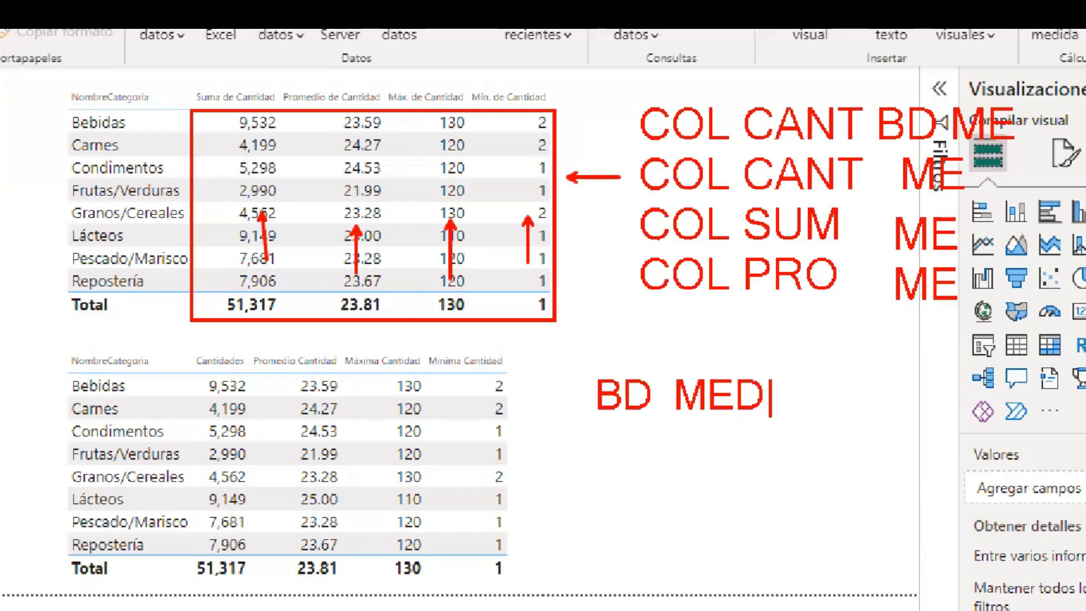
pyautogui.write('IDA')
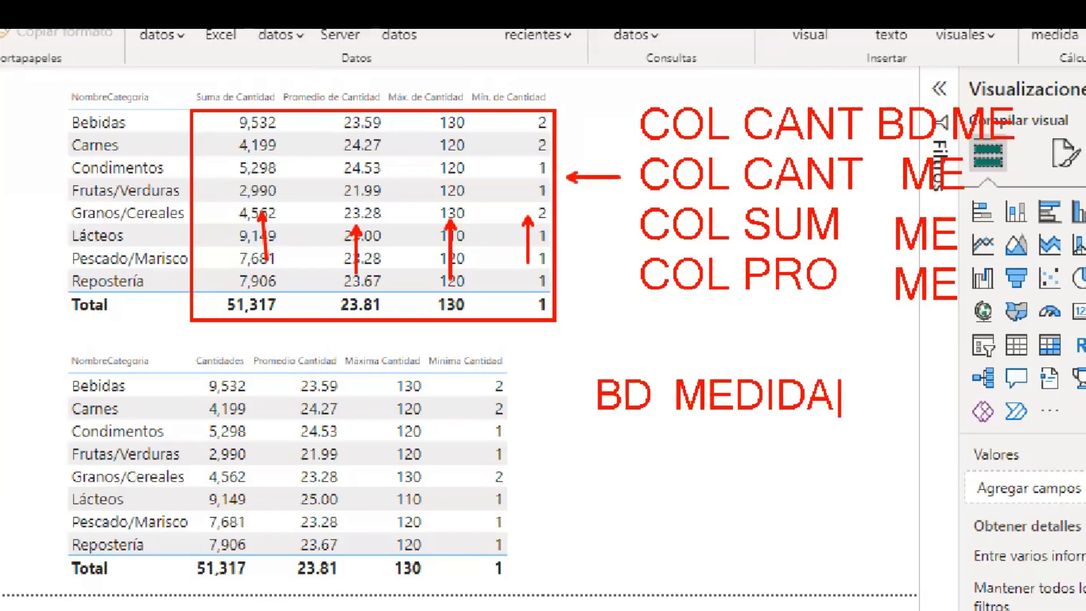
# - Add the annotation "CUANDO SE UTILIZA EN TABLA" on two lines below the BD MEDIDA text, leaving a blank line between
pyautogui.press('Return')
pyautogui.press('Return')
pyautogui.write('CU')
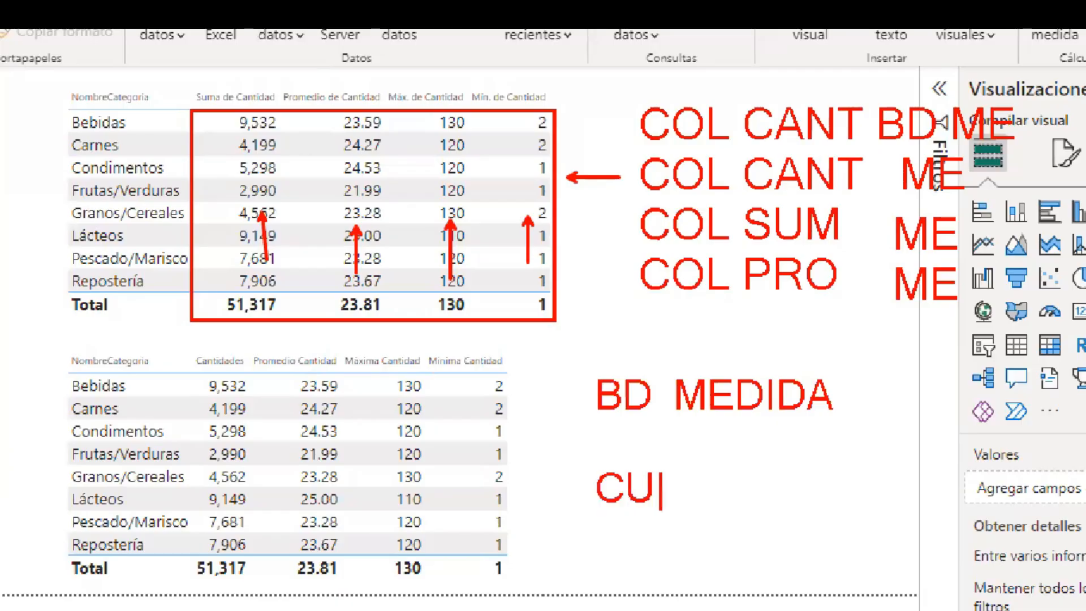
pyautogui.write('ANDO SE ')
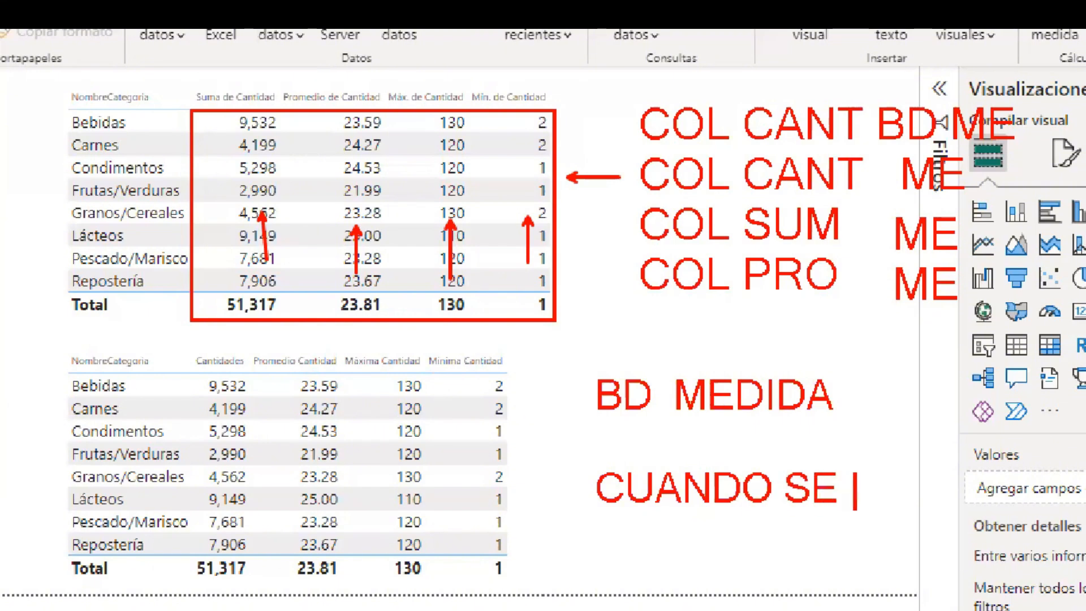
pyautogui.write('UTILIZA')
pyautogui.press('Return')
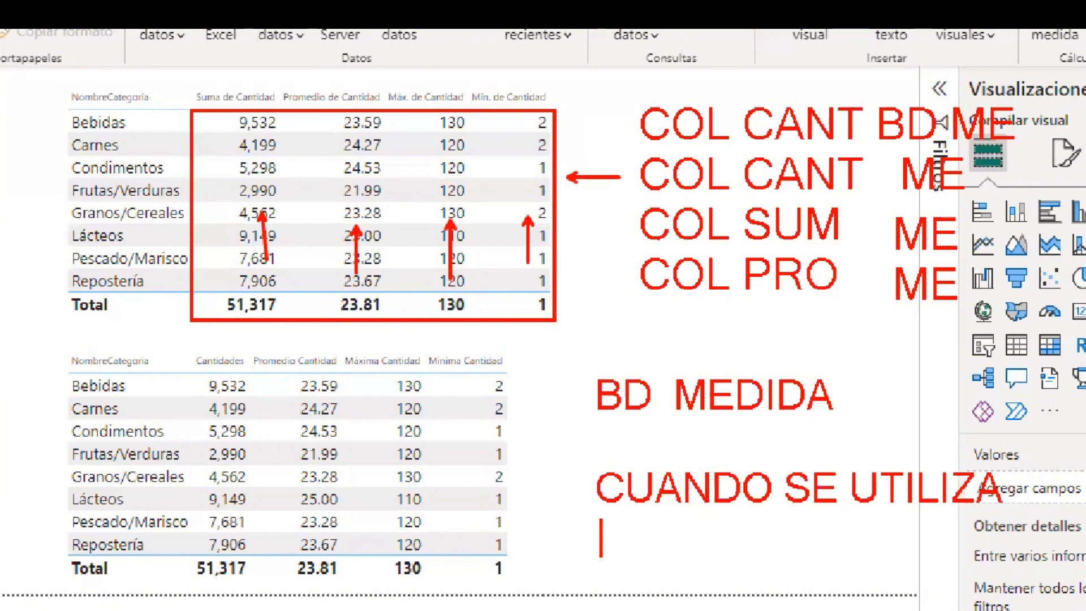
pyautogui.write('EN ')
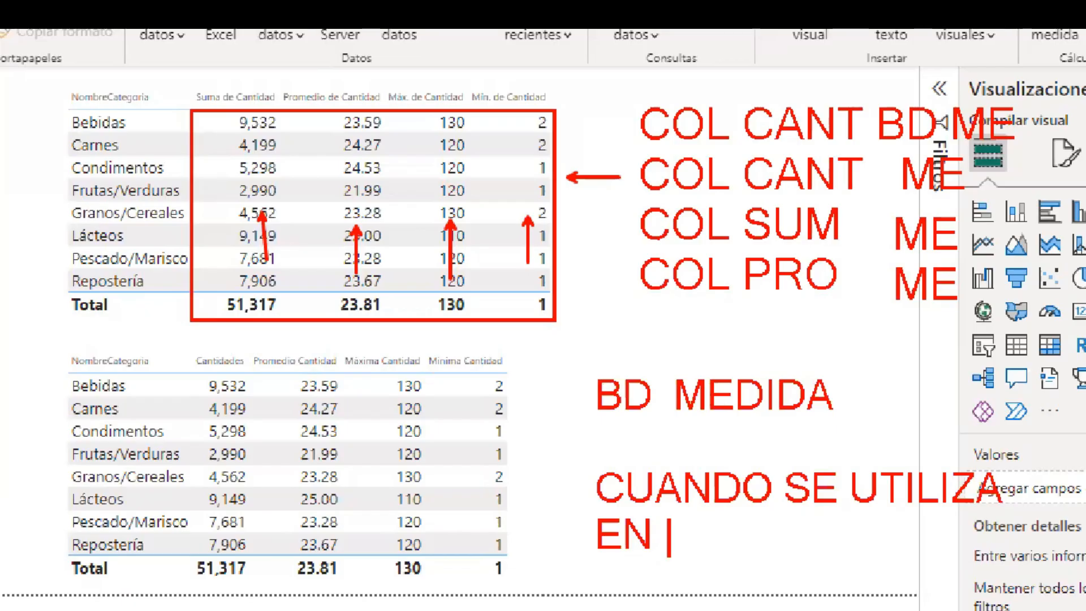
pyautogui.write('TABLA')
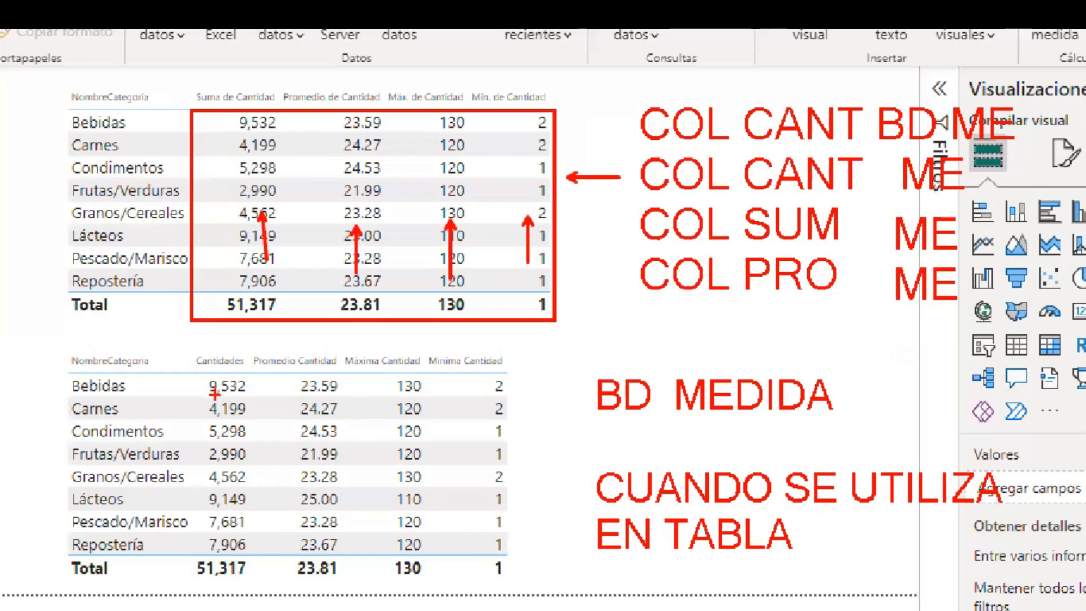
# - Frame the lower table in red with an arrow at it, and draw a narrow box beside each table with an arrow at the upper box
pyautogui.moveTo(34, 349)
pyautogui.mouseDown()
pyautogui.moveTo(165, 447)
pyautogui.moveTo(536, 594)
pyautogui.mouseUp()
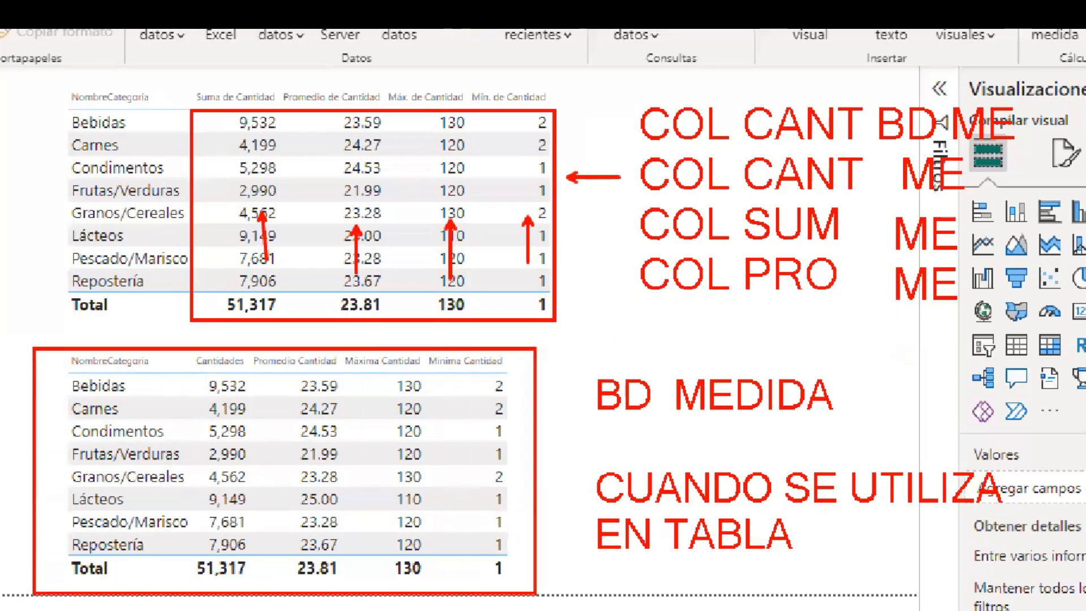
pyautogui.moveTo(518, 543); pyautogui.dragTo(575, 610)
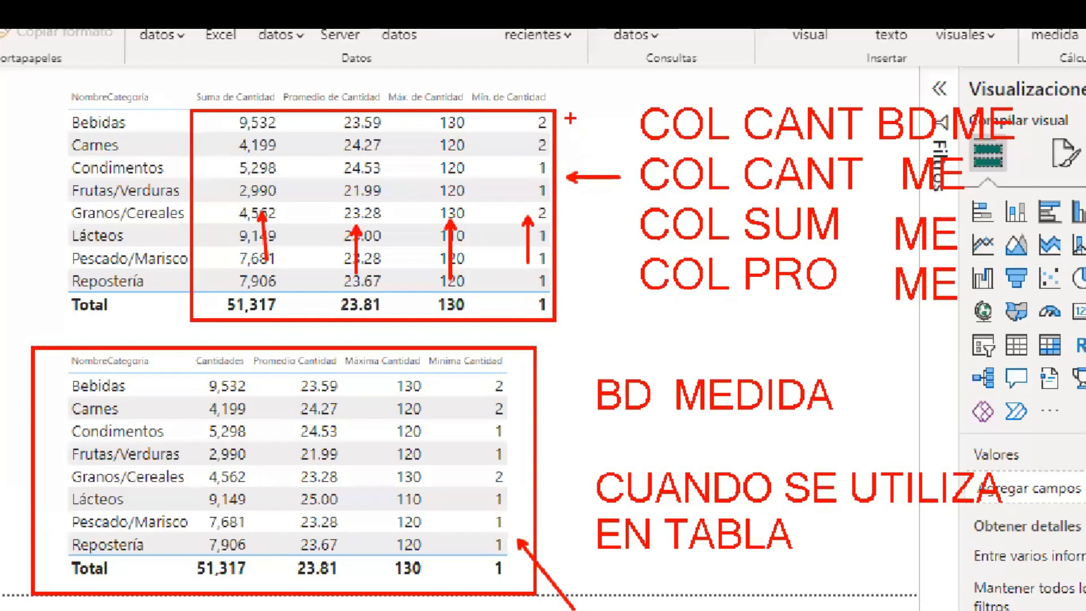
pyautogui.moveTo(572, 111); pyautogui.dragTo(590, 307)
pyautogui.moveTo(587, 254); pyautogui.dragTo(629, 304)
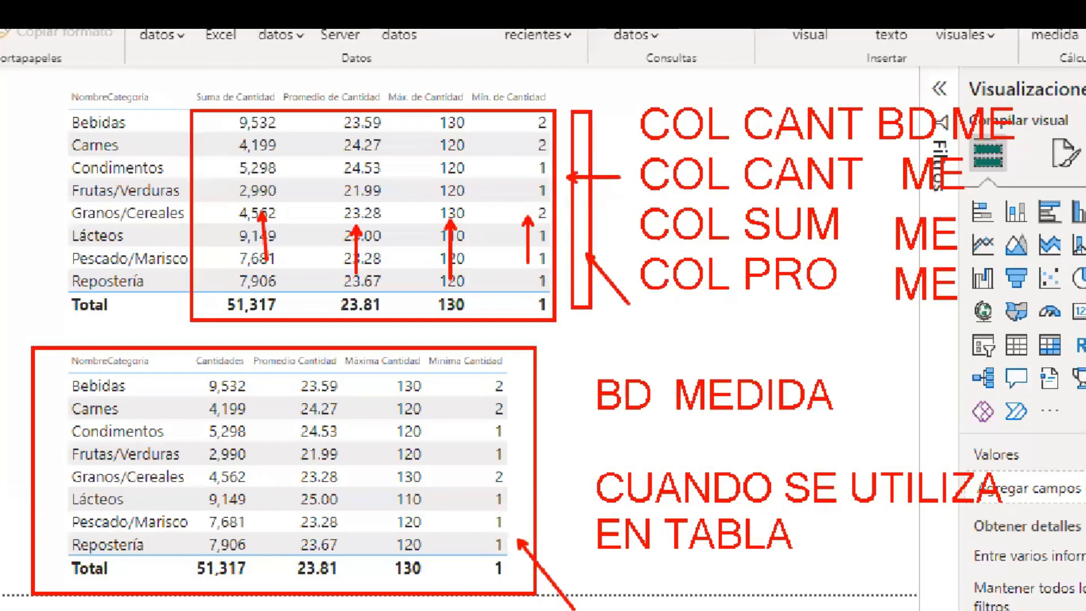
pyautogui.moveTo(555, 376); pyautogui.dragTo(577, 577)
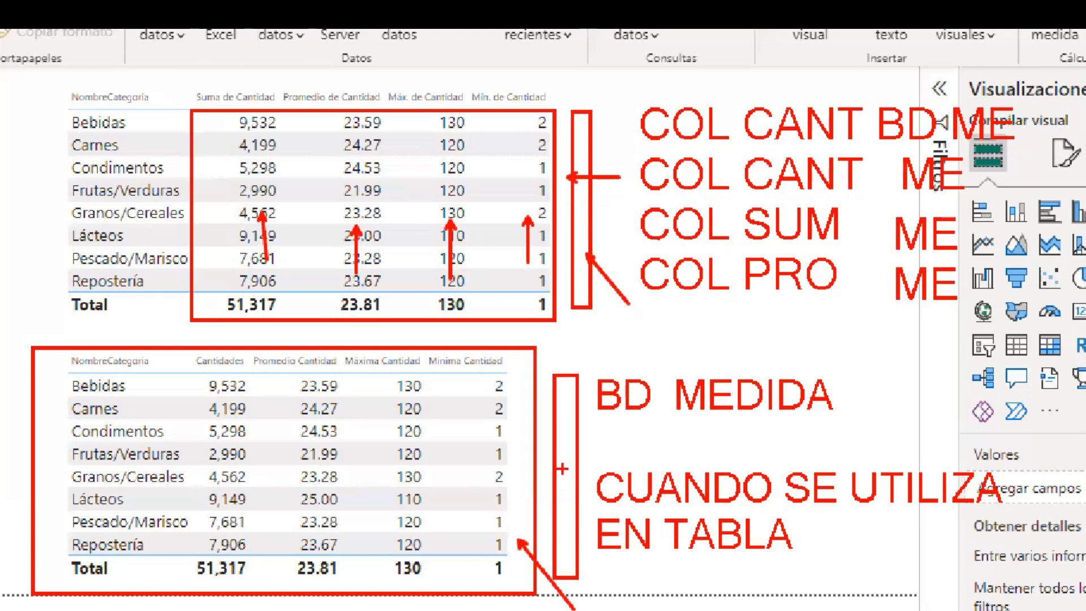
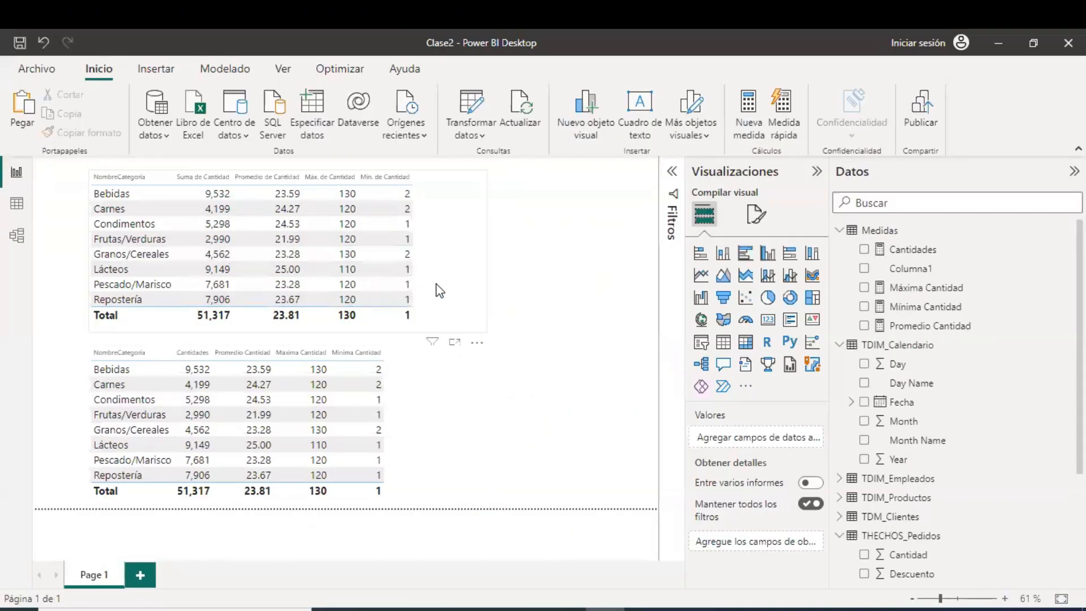
# - Select the upper and the lower table visual in turn to compare the fields each one uses
pyautogui.click(439, 291)
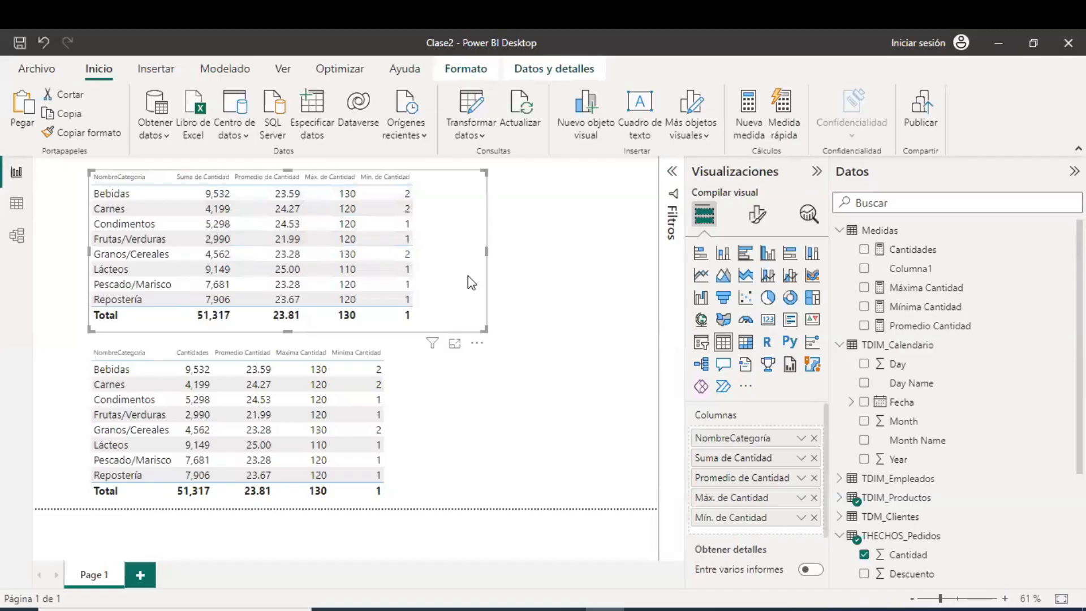
pyautogui.click(425, 423)
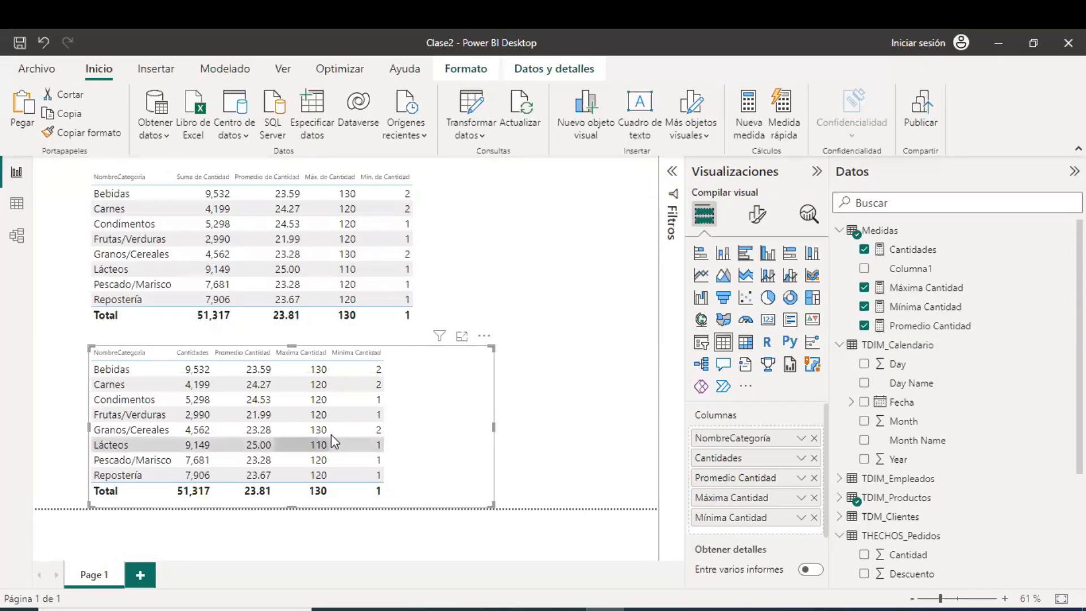
# - Add a new report page and annotate it with the text "FILTROS INTERNOS" enclosed in a red rectangle
pyautogui.click(141, 576)
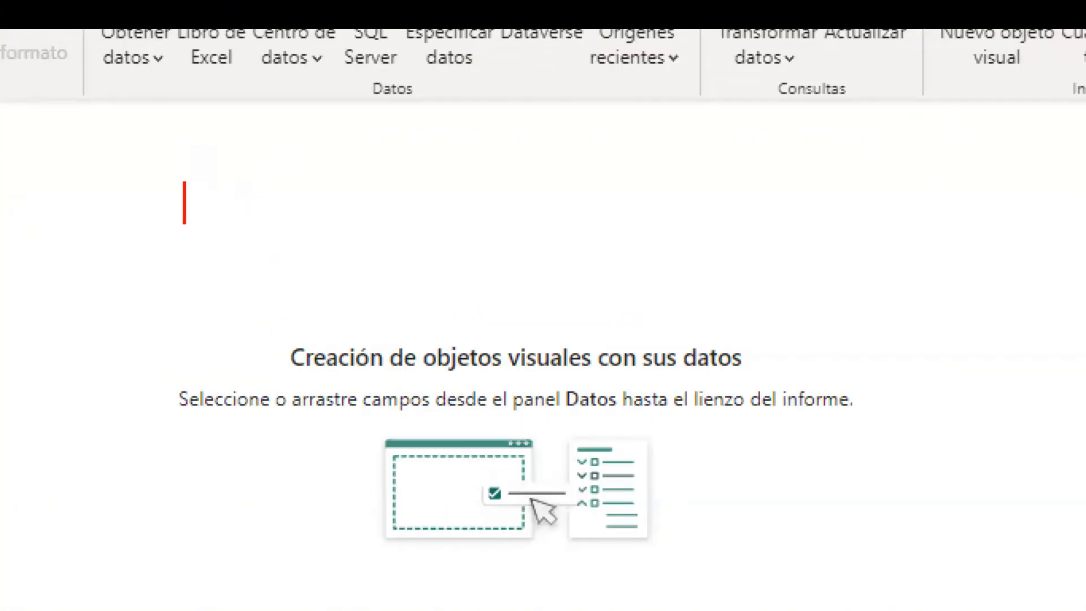
pyautogui.write('FILTRO')
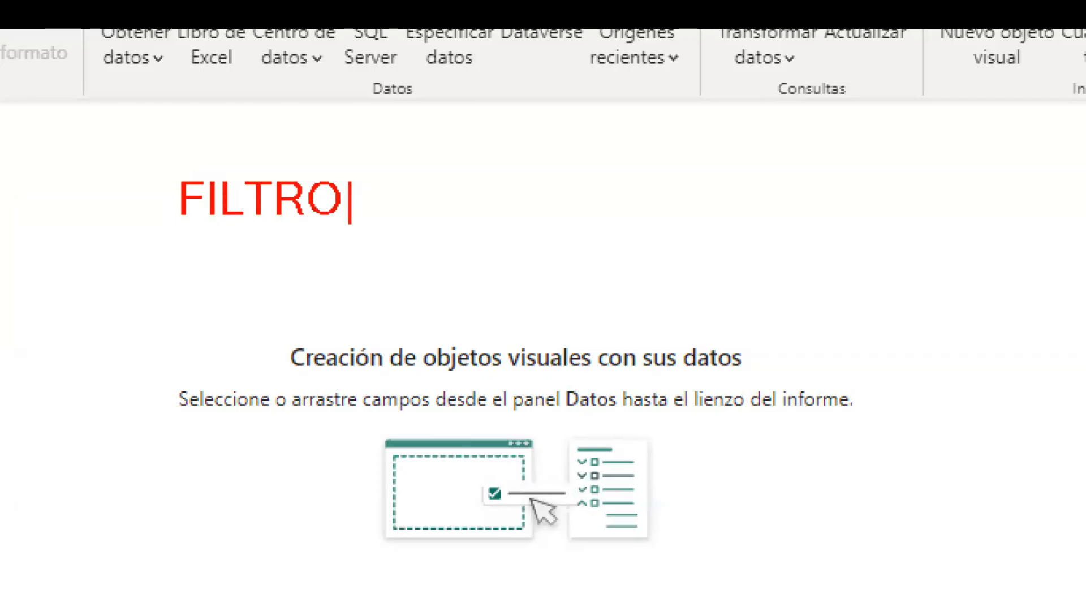
pyautogui.write('S INTER')
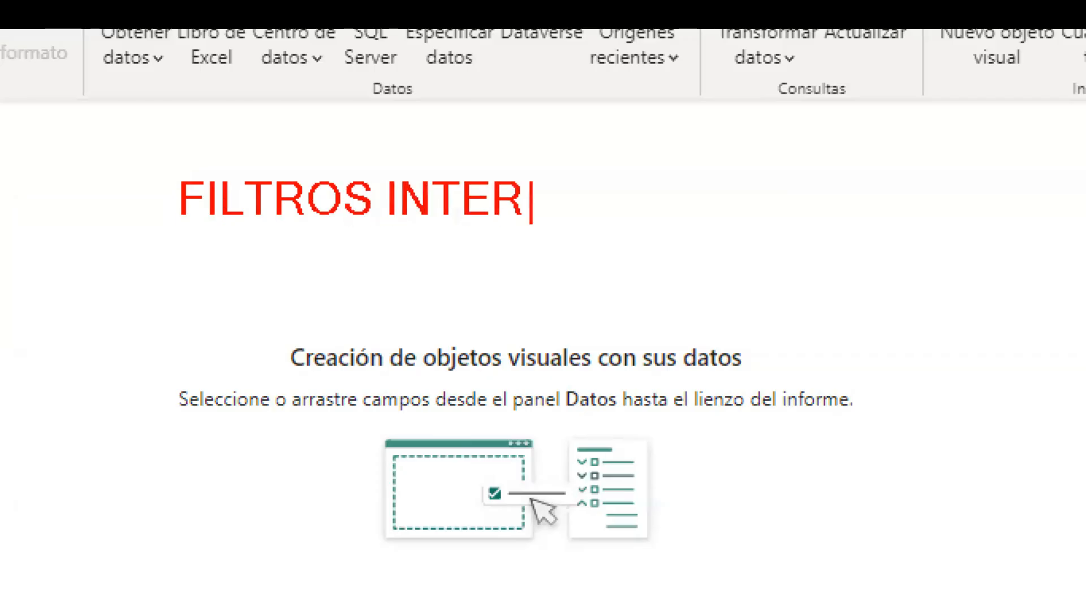
pyautogui.write('NOS')
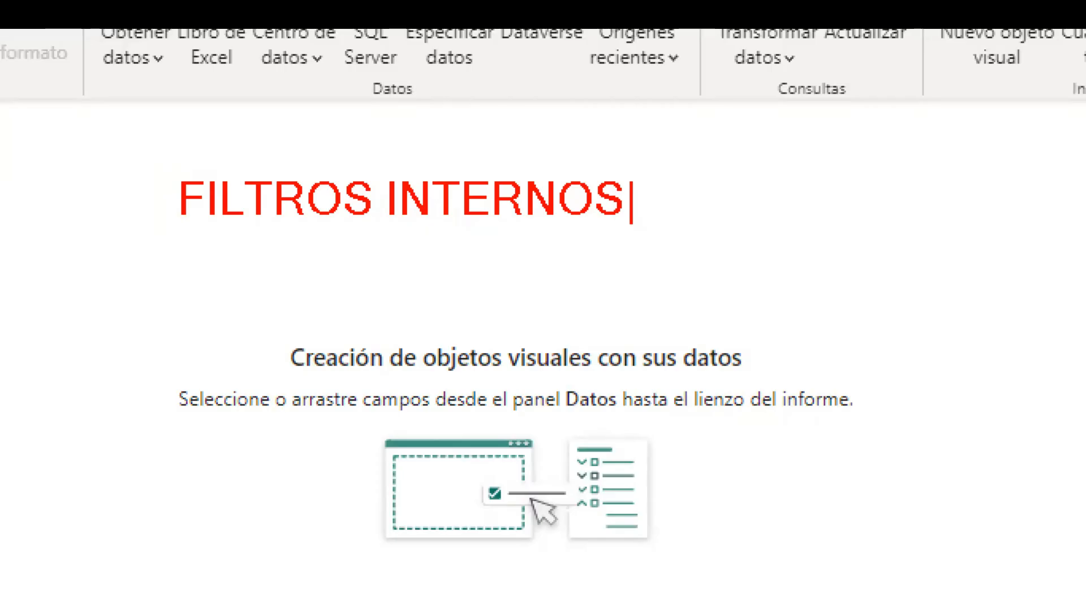
pyautogui.moveTo(133, 150); pyautogui.dragTo(657, 238)
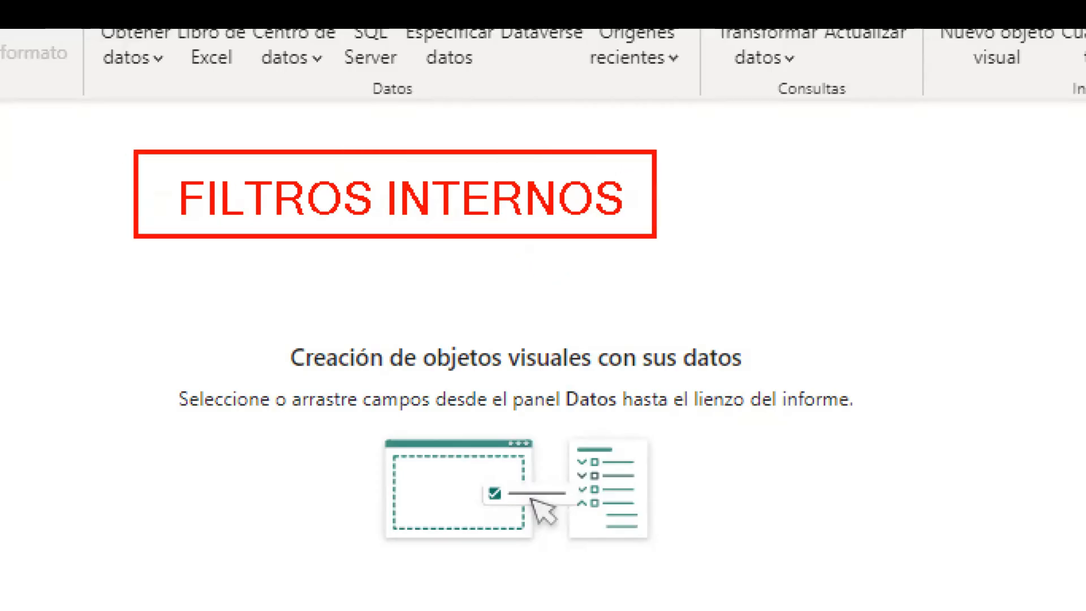
# - Draw an arrow up to the FILTROS INTERNOS box and add the text "OBJETOS VISUALES" at its tail
pyautogui.moveTo(345, 245); pyautogui.dragTo(328, 399)
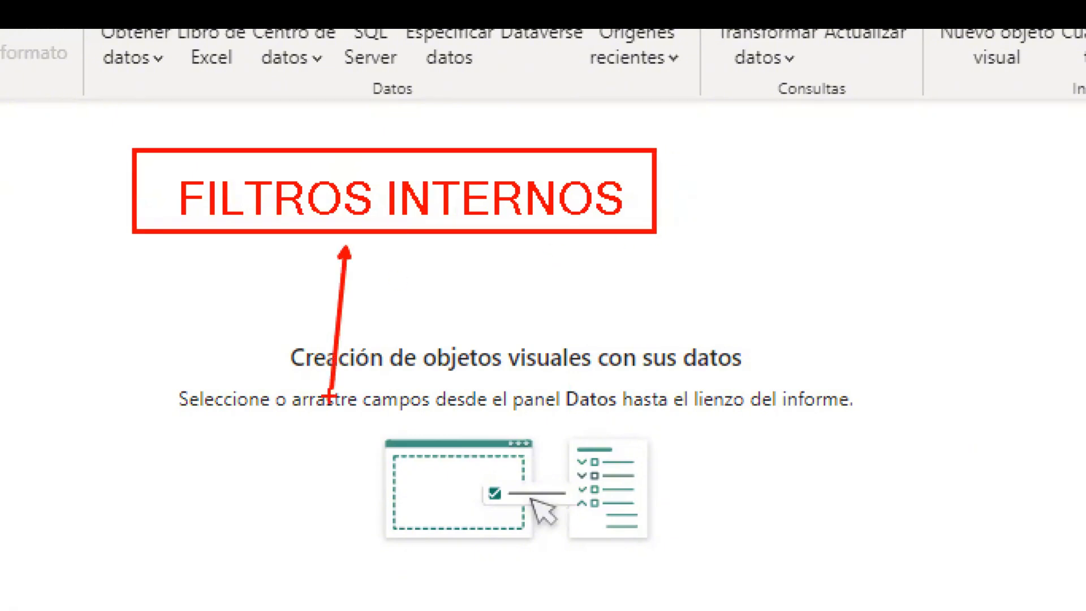
pyautogui.press('t')
pyautogui.scroll(3, 214, 396)
pyautogui.write('OBJETOS ')
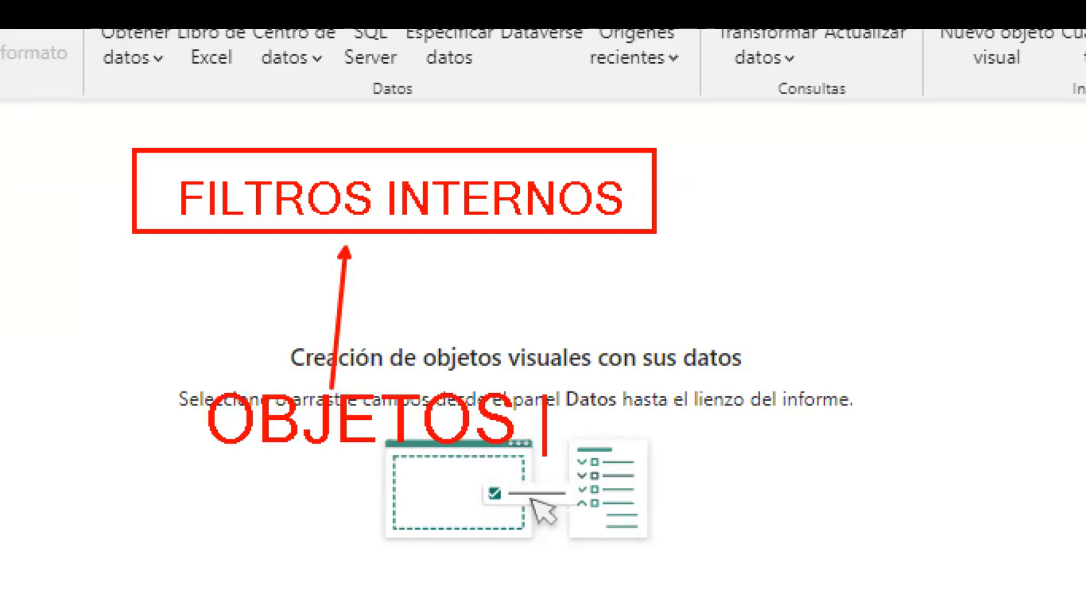
pyautogui.write('VISUA')
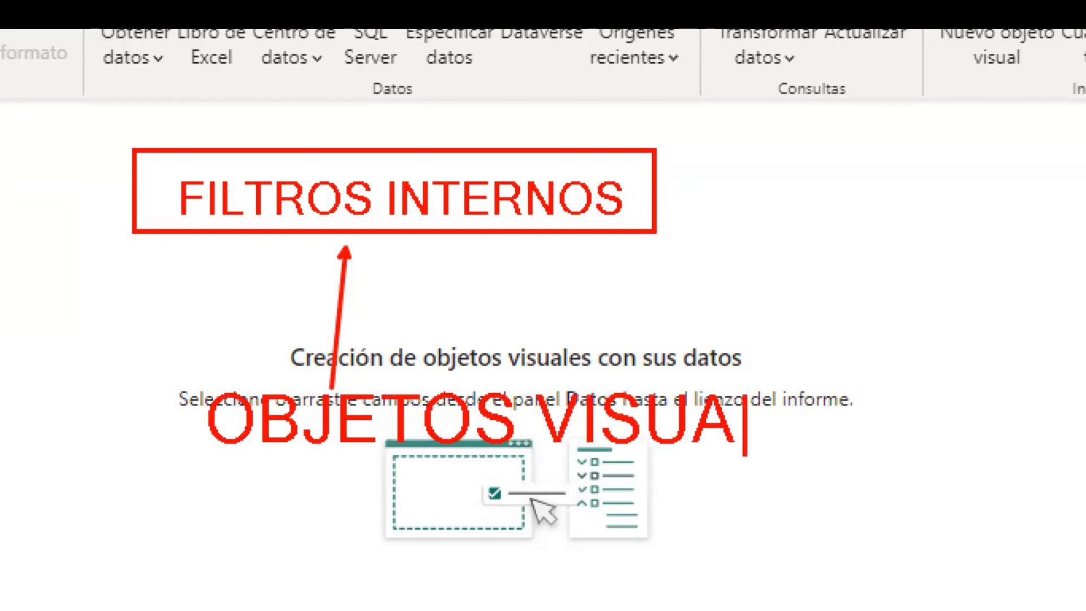
pyautogui.write('LES')
pyautogui.press('Escape')
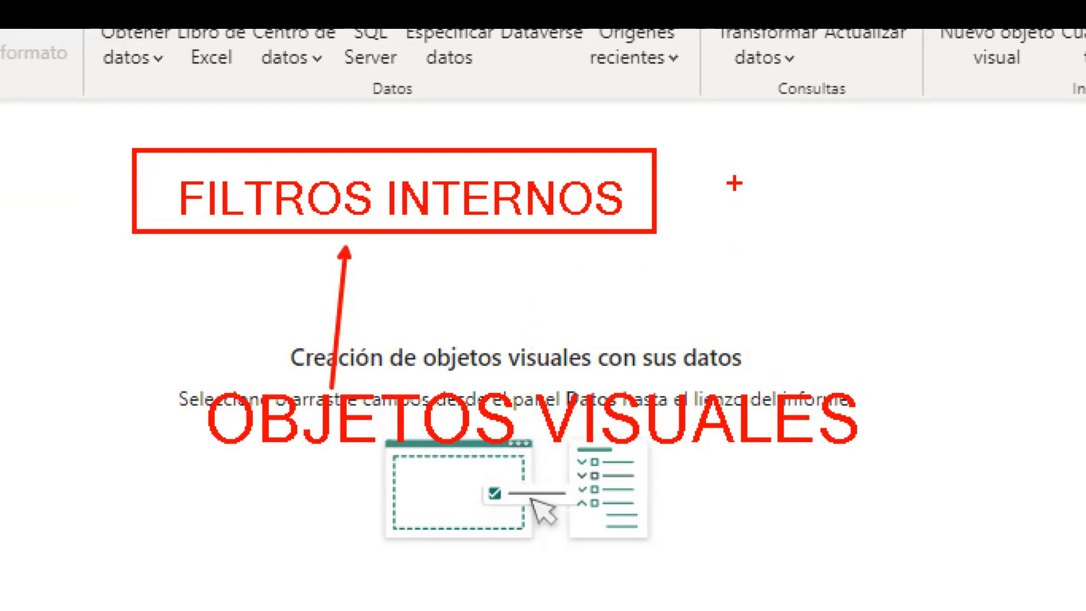
# - Add the text "MEDIDA" in a red rectangle beside FILTROS INTERNOS and draw a freehand arrow from it to OBJETOS VISUALES
pyautogui.write('t')
pyautogui.write('MEDIDA')
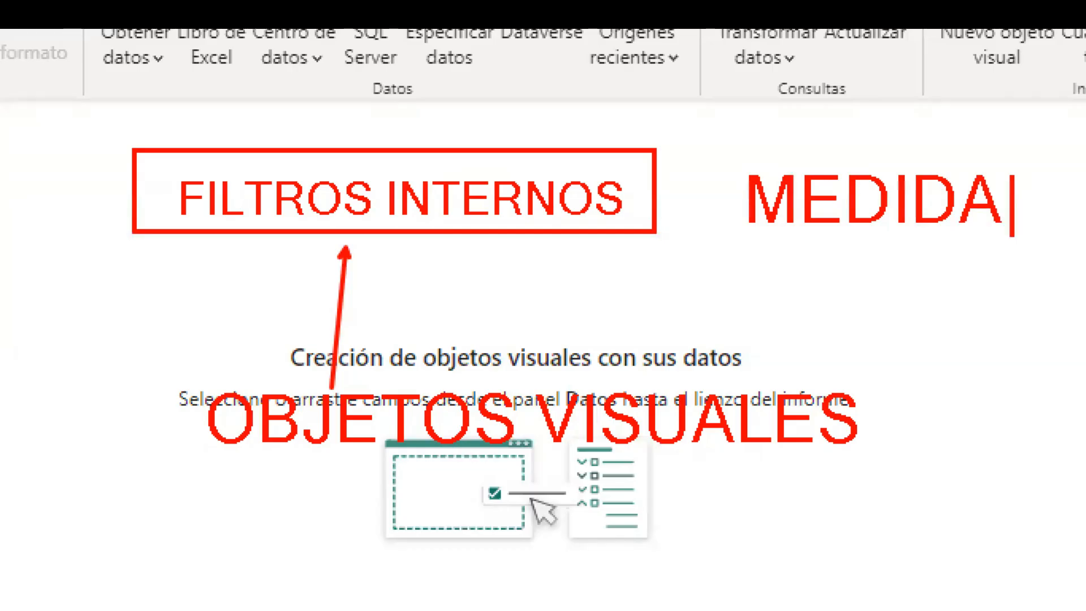
pyautogui.press('Escape')
pyautogui.moveTo(717, 136); pyautogui.dragTo(1027, 239)
pyautogui.moveTo(803, 253)
pyautogui.mouseDown()
pyautogui.moveTo(691, 316)
pyautogui.moveTo(582, 349)
pyautogui.mouseUp()
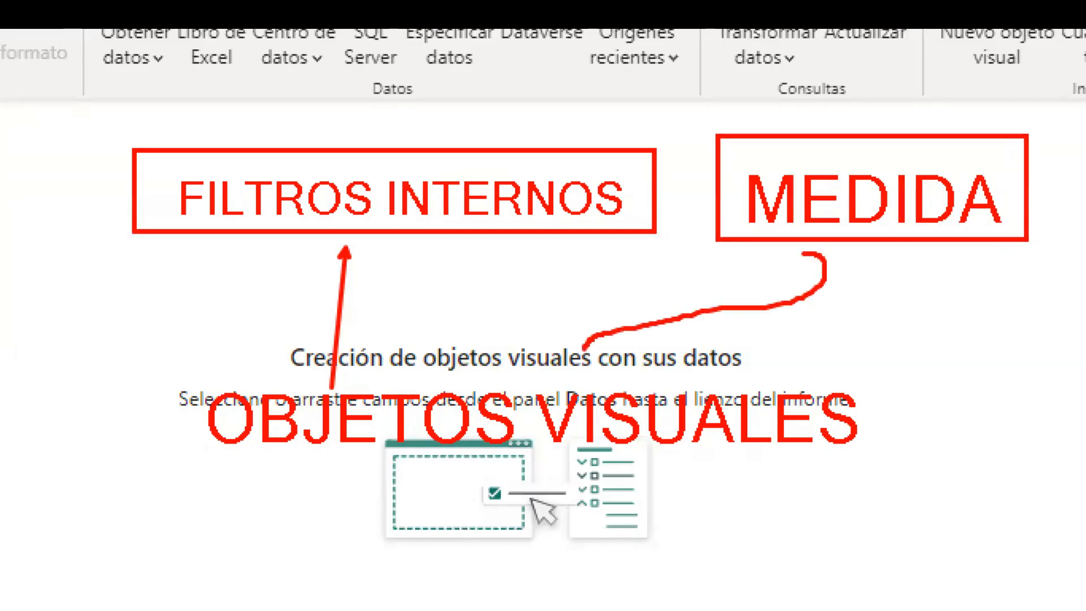
pyautogui.moveTo(574, 308)
pyautogui.mouseDown()
pyautogui.moveTo(574, 351)
pyautogui.moveTo(624, 354)
pyautogui.mouseUp()
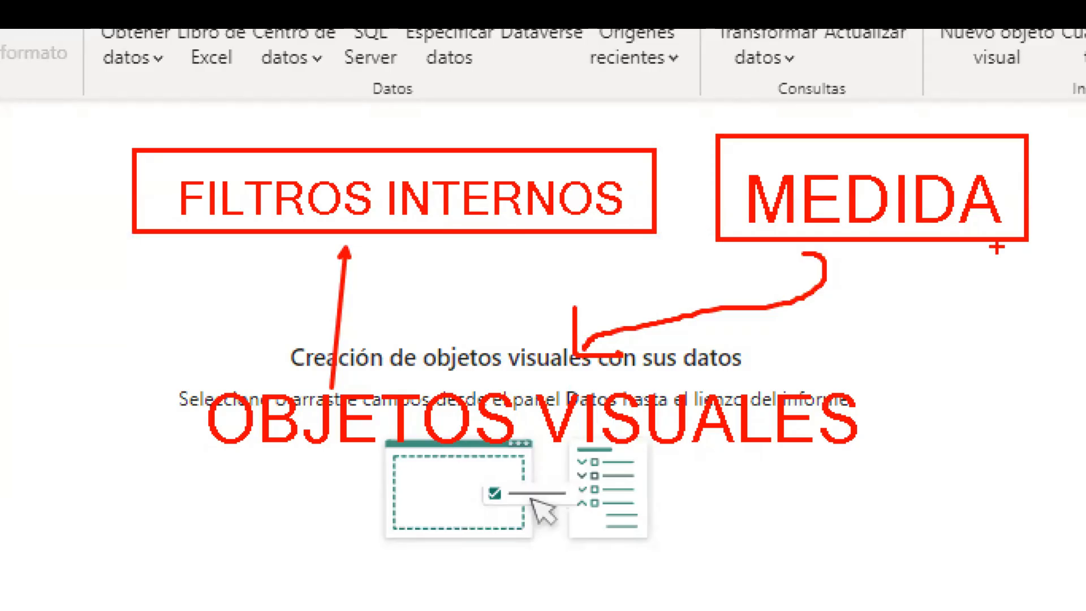
# - Write "50000" in a red rectangle below MEDIDA, with an arrow up to MEDIDA and a stroke towards OBJETOS VISUALES
pyautogui.moveTo(923, 265); pyautogui.dragTo(923, 461)
pyautogui.press('t')
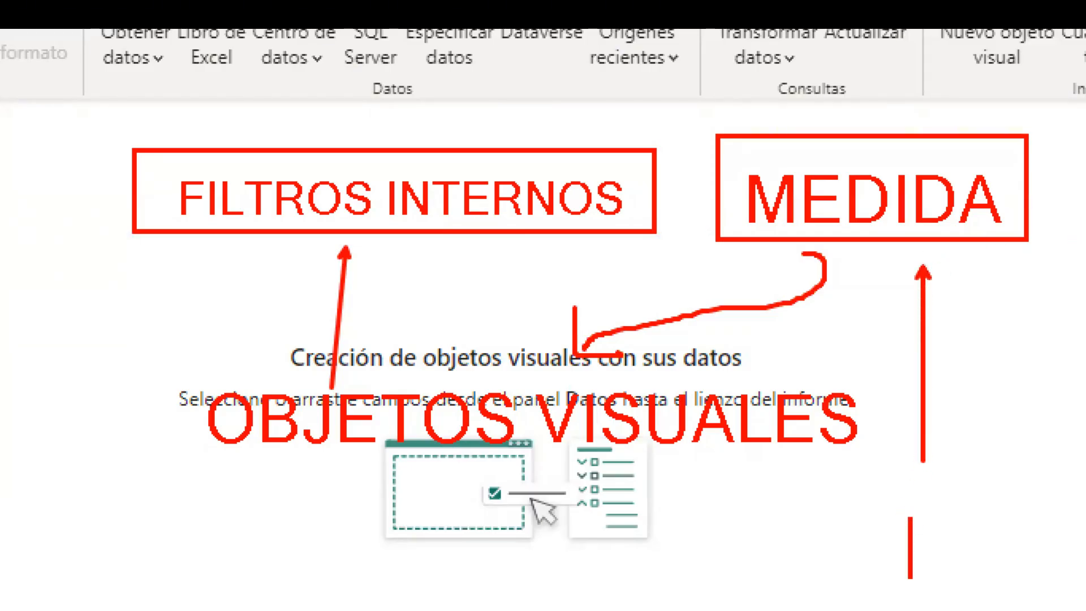
pyautogui.scroll(-5, 899, 498)
pyautogui.click(899, 512)
pyautogui.write('5')
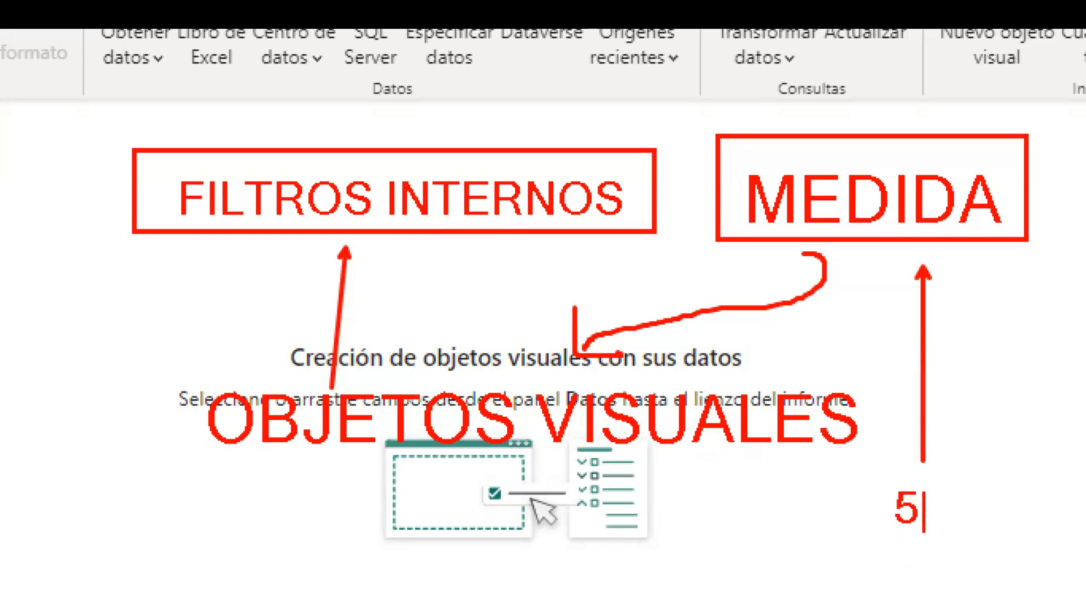
pyautogui.write('0000')
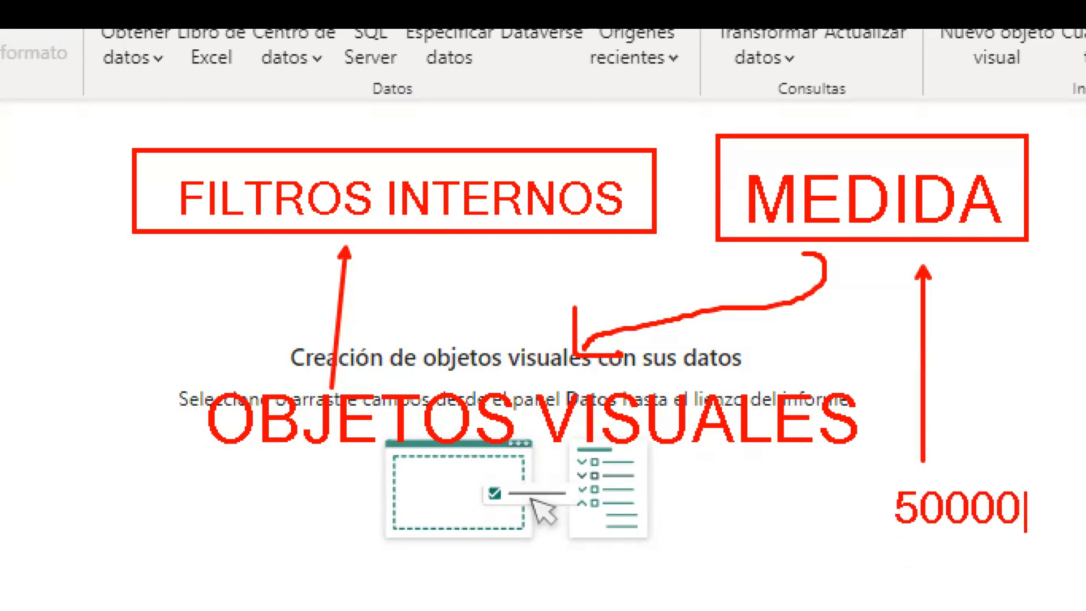
pyautogui.press('Escape')
pyautogui.moveTo(866, 476); pyautogui.dragTo(1046, 547)
pyautogui.moveTo(876, 515)
pyautogui.mouseDown()
pyautogui.moveTo(703, 546)
pyautogui.moveTo(626, 470)
pyautogui.moveTo(619, 446)
pyautogui.moveTo(686, 474)
pyautogui.mouseUp()
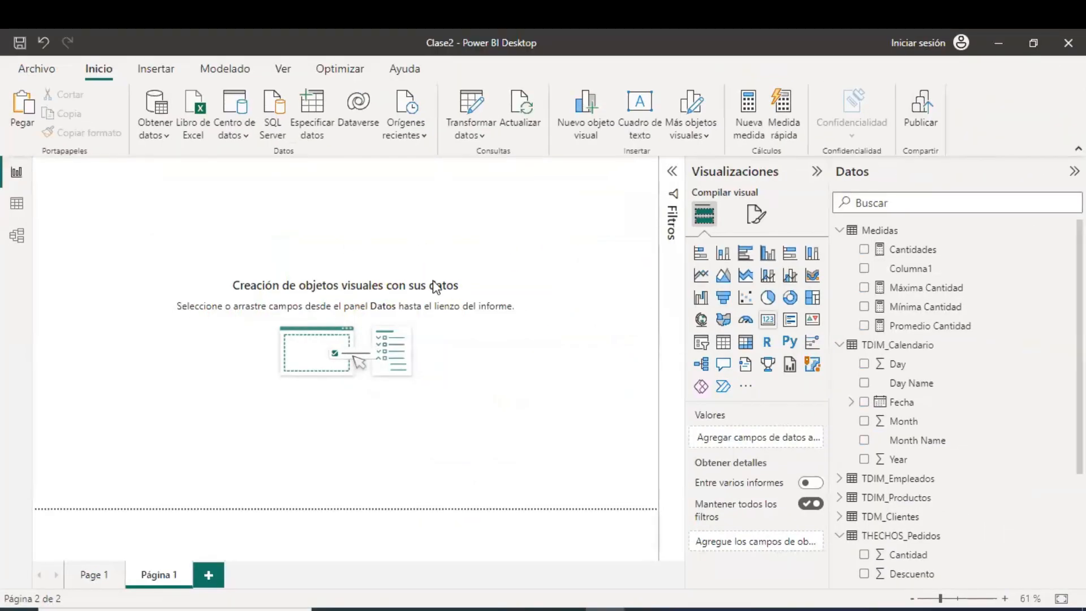
# - Insert a card visual showing the Cantidades measure in the upper-left corner of the report page and make it slightly shorter
pyautogui.click(772, 327)
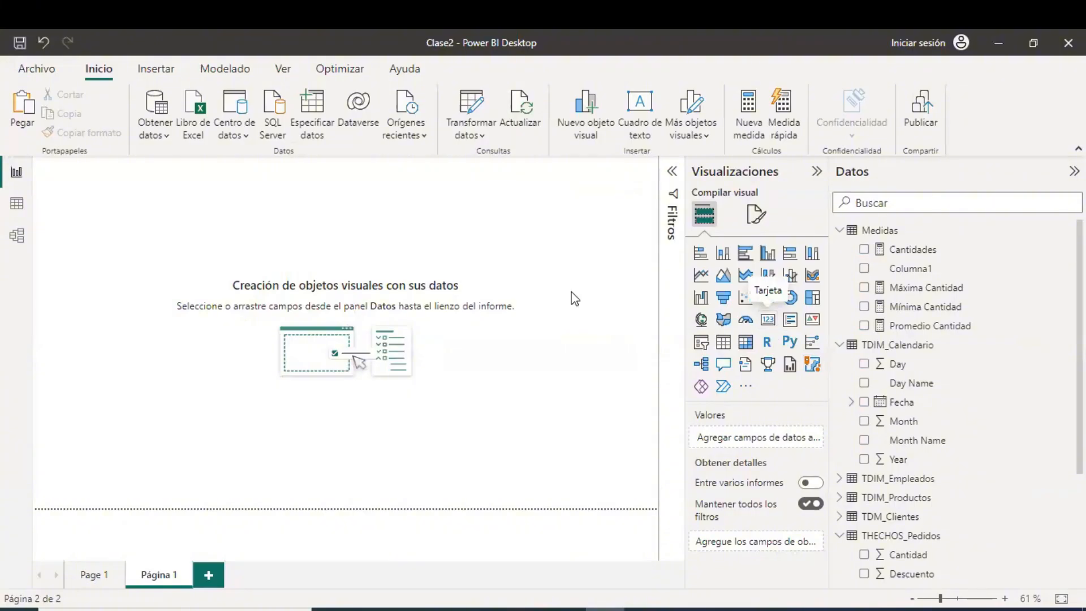
pyautogui.moveTo(142, 218); pyautogui.dragTo(133, 207)
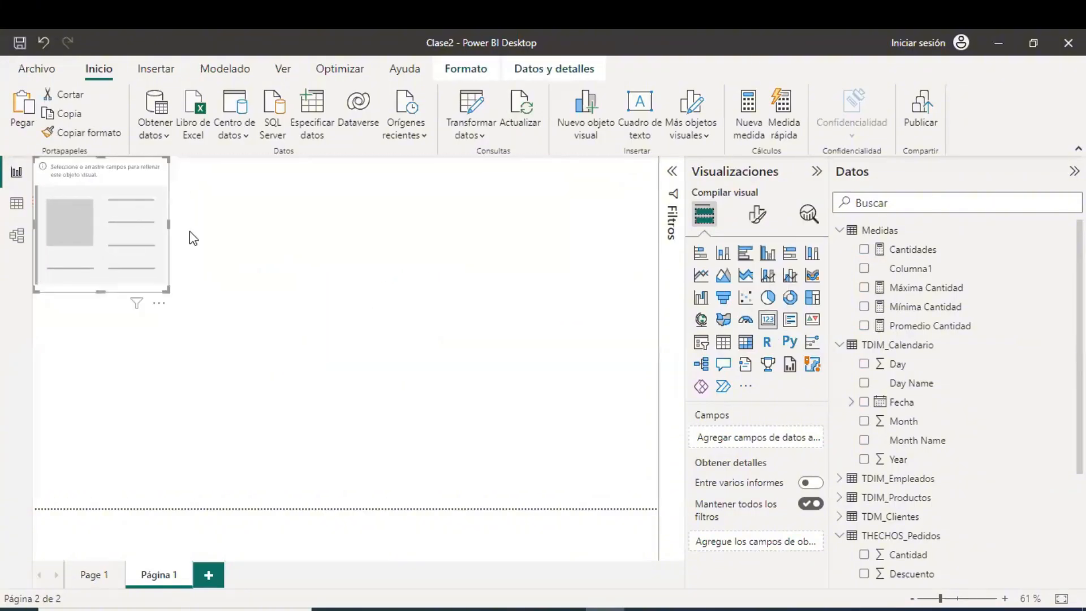
pyautogui.moveTo(926, 251); pyautogui.dragTo(102, 218)
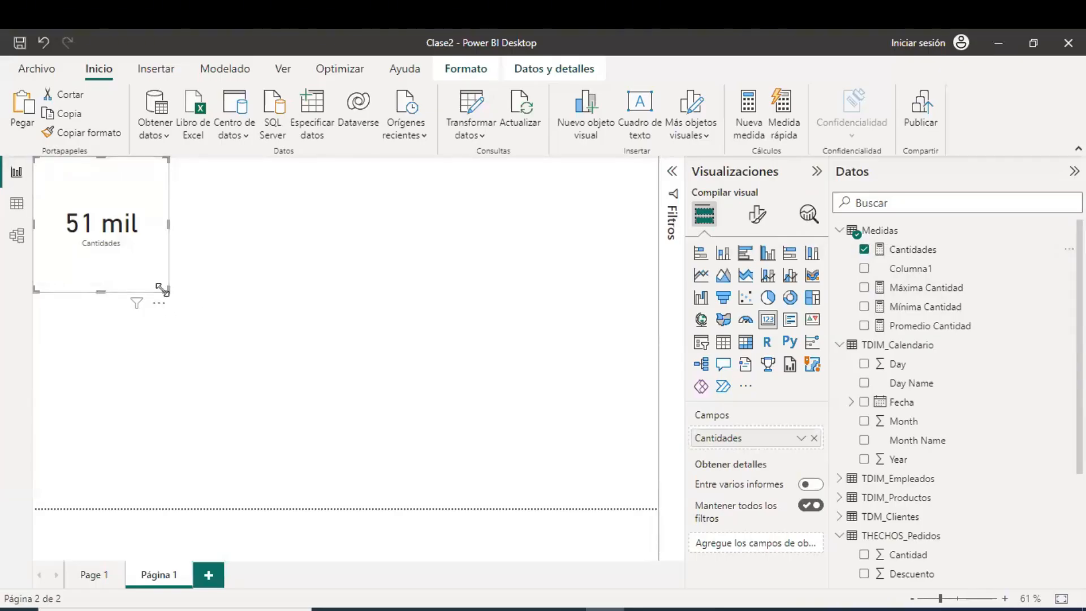
pyautogui.moveTo(167, 291); pyautogui.dragTo(171, 274)
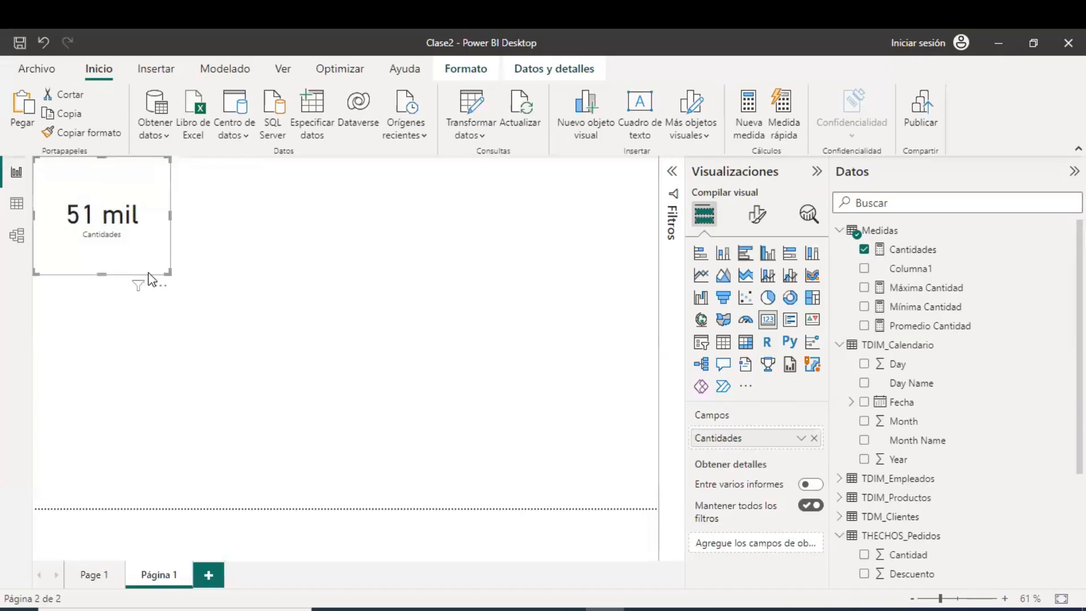
pyautogui.click(303, 310)
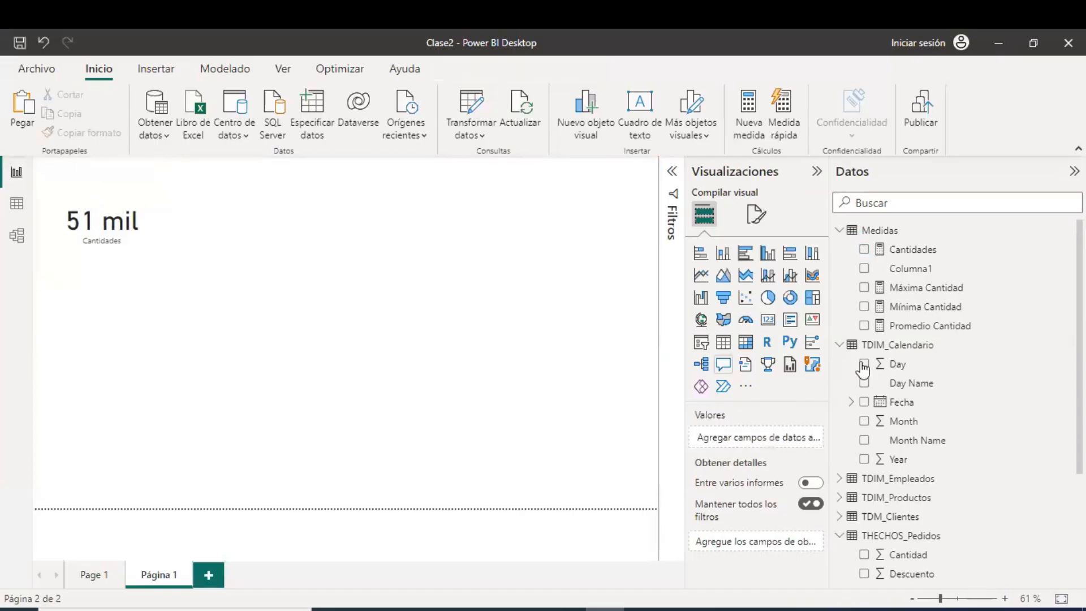
# - Insert a multi-row card directly below the Cantidades card and stretch it down to near the page's lower edge
pyautogui.click(790, 322)
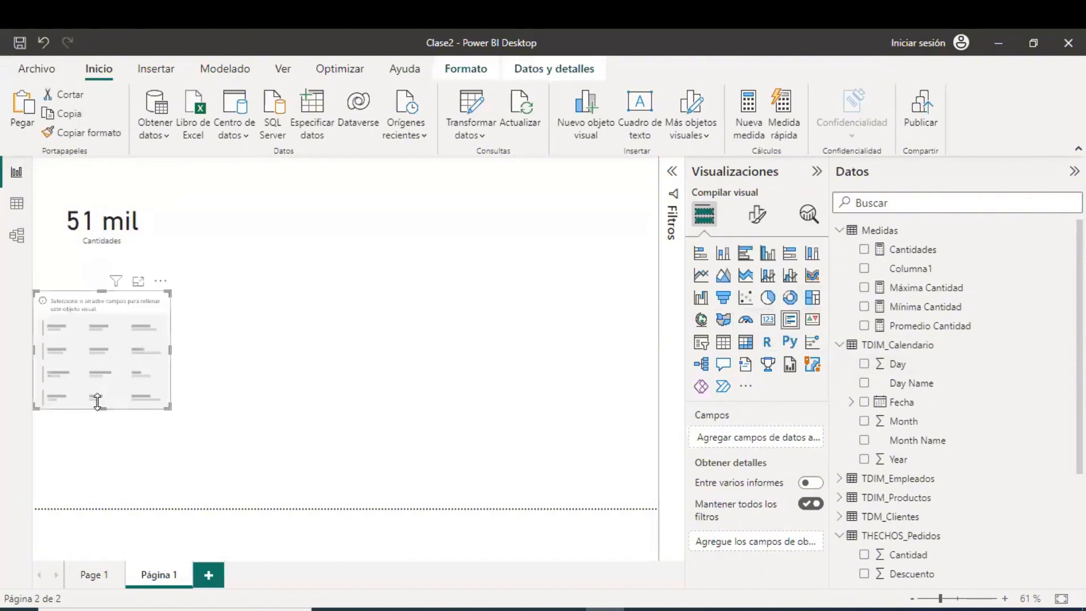
pyautogui.moveTo(101, 408); pyautogui.dragTo(95, 510)
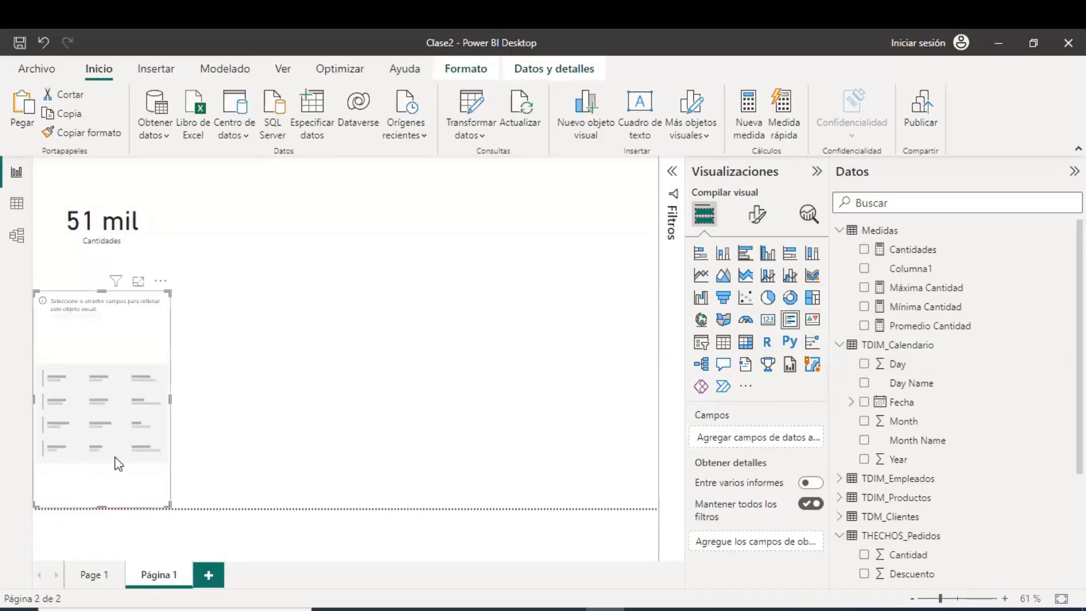
pyautogui.moveTo(113, 423); pyautogui.dragTo(109, 417)
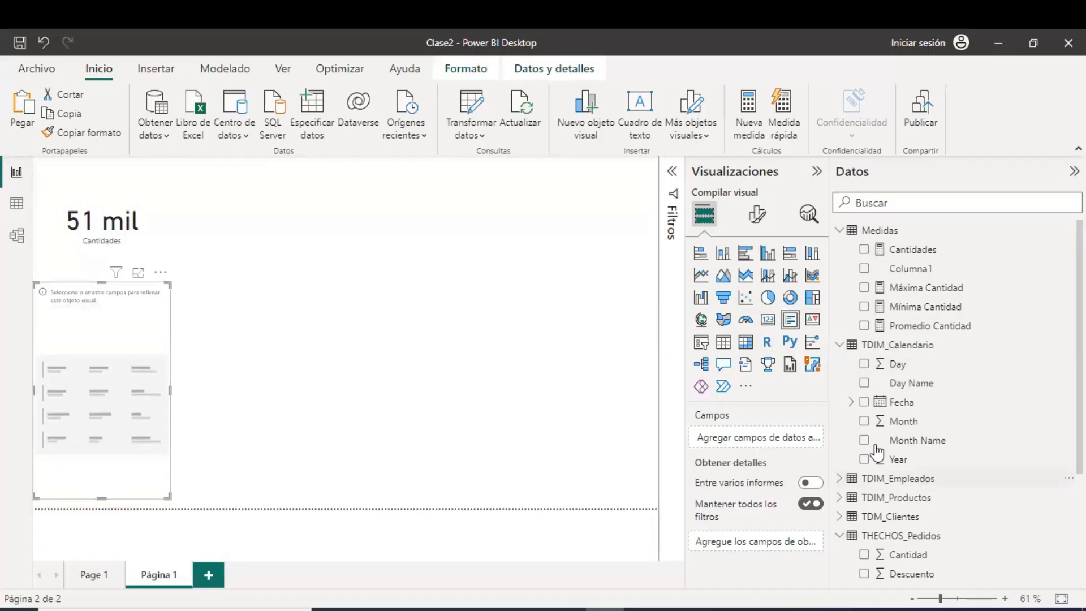
pyautogui.click(540, 408)
pyautogui.click(151, 365)
# - Fill the multi-row card with NombreCategoría from TDIM_Productos and the Cantidades measure from Medidas
pyautogui.click(840, 230)
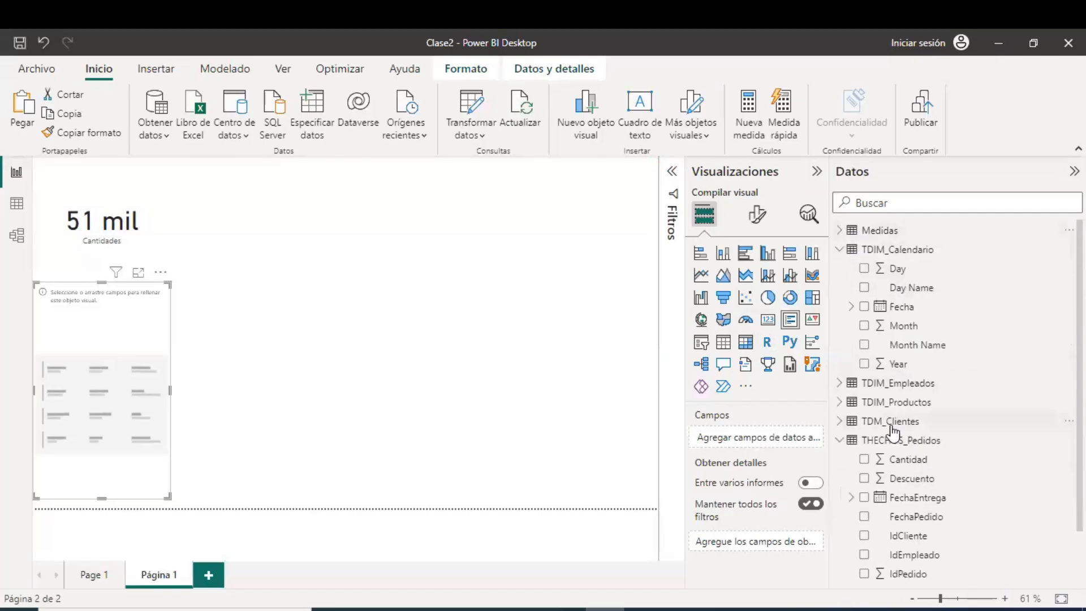
pyautogui.click(840, 402)
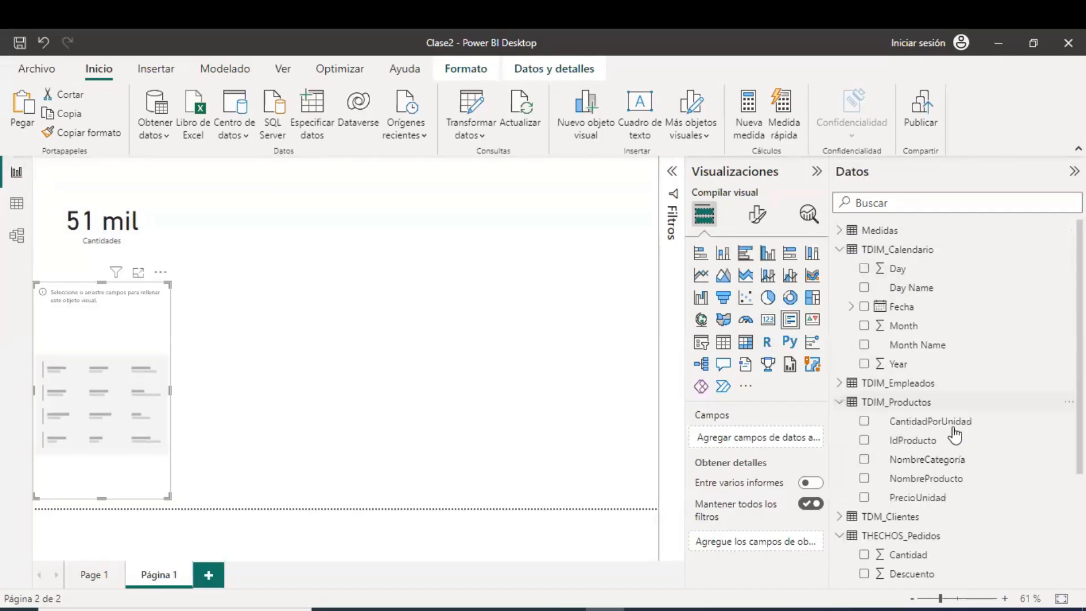
pyautogui.moveTo(937, 460); pyautogui.dragTo(758, 435)
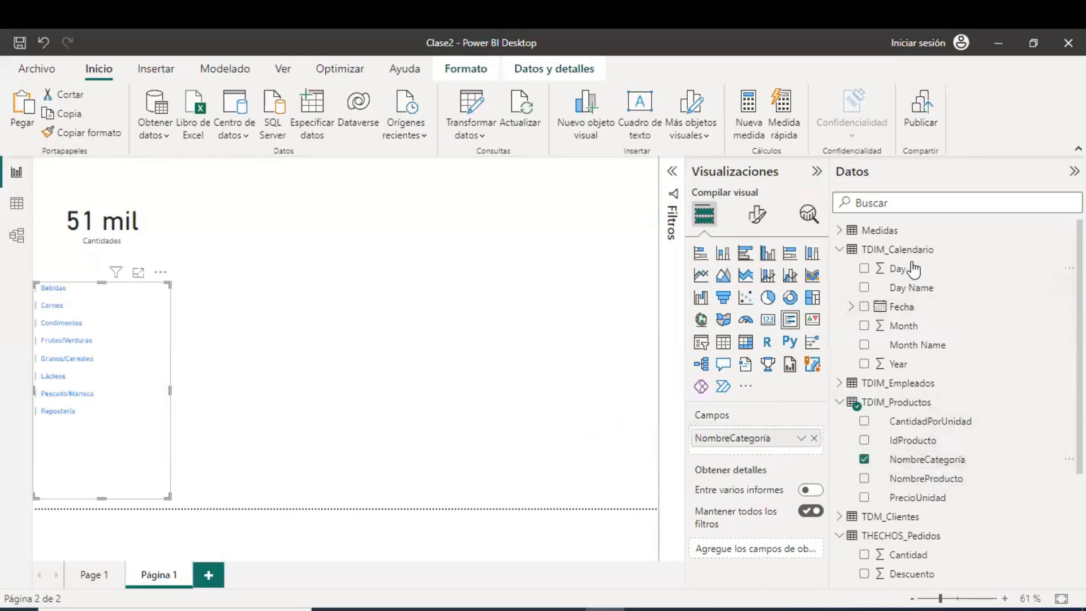
pyautogui.click(840, 249)
pyautogui.click(839, 230)
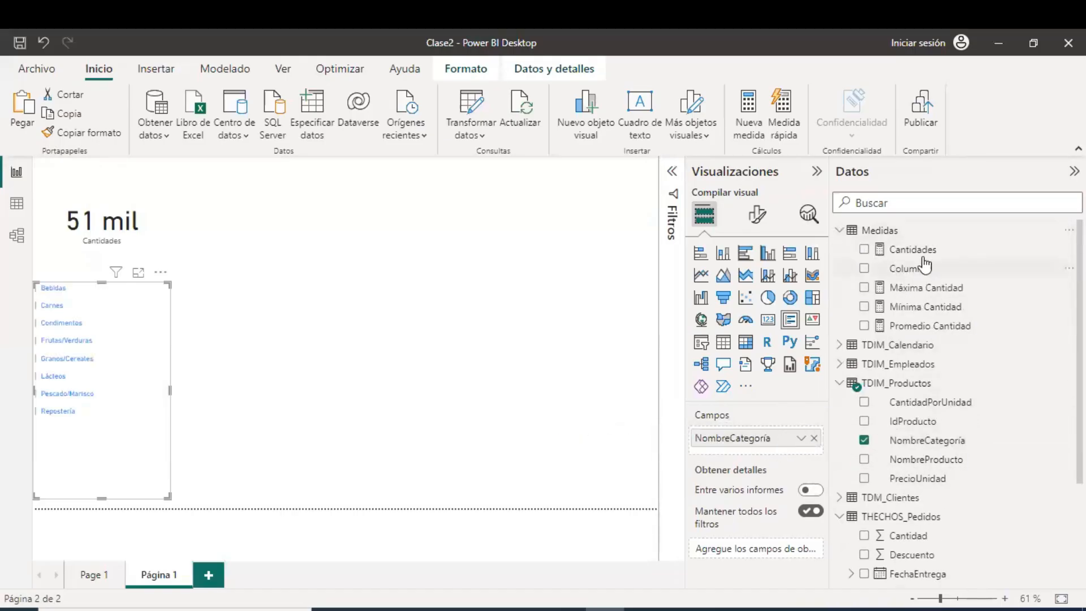
pyautogui.moveTo(923, 255); pyautogui.dragTo(777, 445)
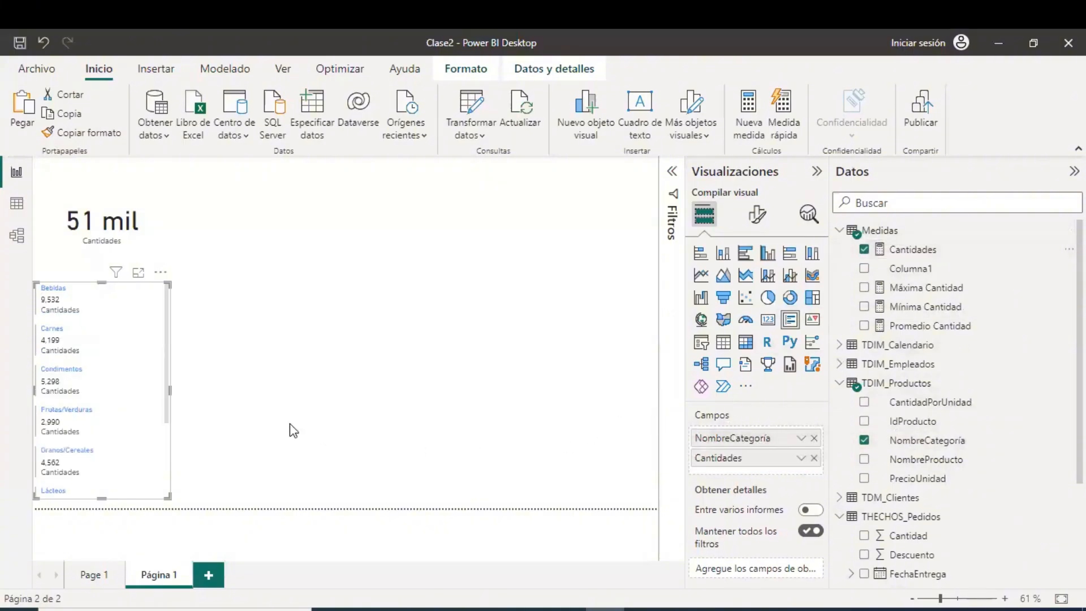
pyautogui.moveTo(167, 367); pyautogui.dragTo(159, 337)
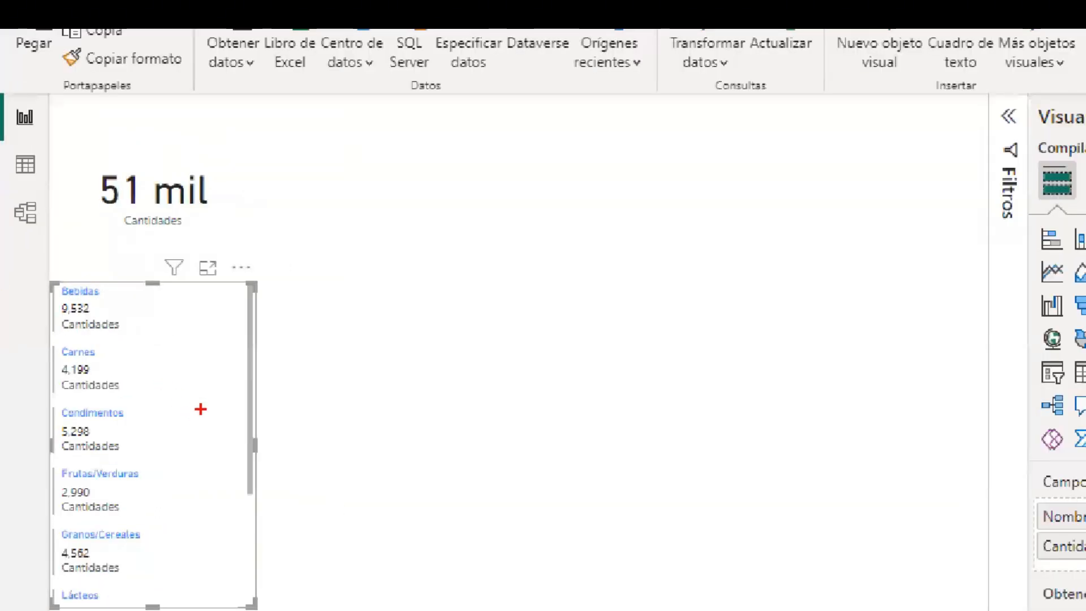
# - Annotate the page with "51000" in a red rectangle, an arrow from it to the card, and an arrow at the multi-row card
pyautogui.moveTo(203, 401); pyautogui.dragTo(376, 401)
pyautogui.write('t')
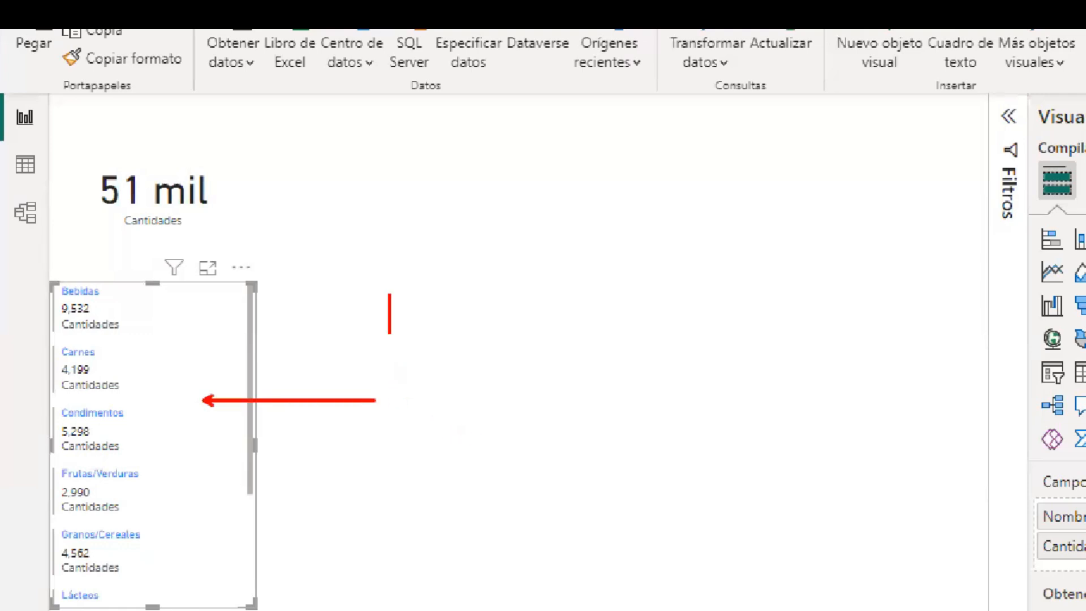
pyautogui.write('51000')
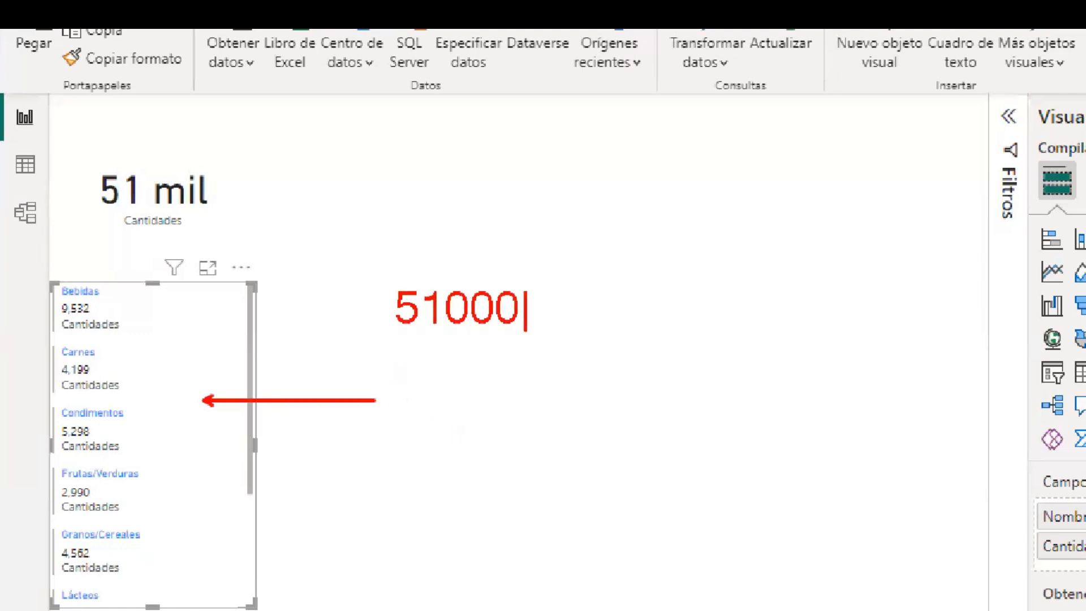
pyautogui.press('Escape')
pyautogui.moveTo(371, 262); pyautogui.dragTo(529, 341)
pyautogui.moveTo(243, 206); pyautogui.dragTo(359, 260)
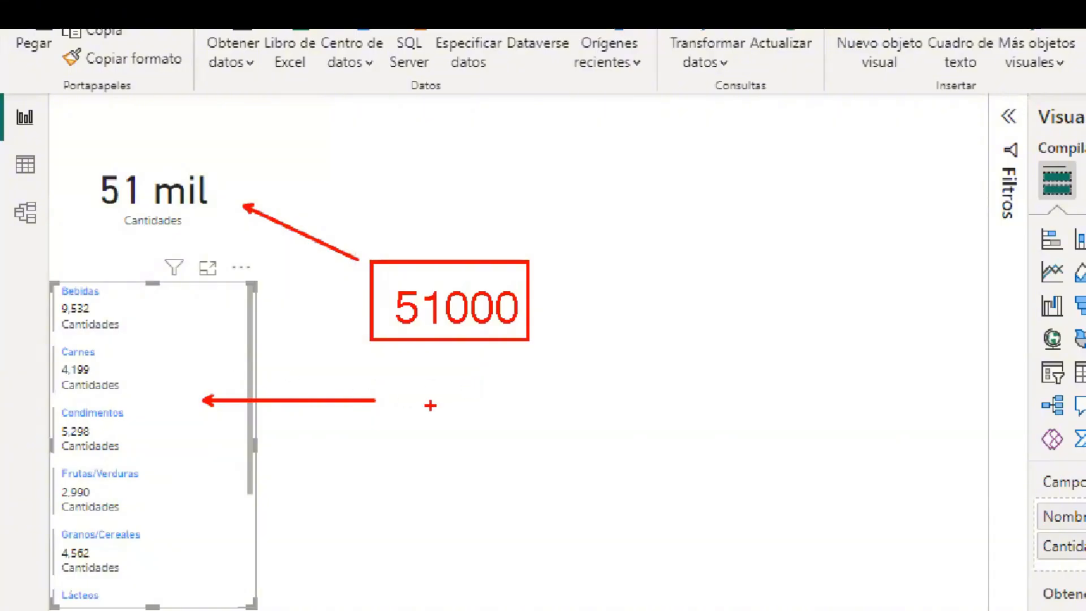
# - Frame the multi-row card in red and mark Bebidas, Carnes, Condimentos and Frutas/Verduras with an arrow each
pyautogui.moveTo(49, 275)
pyautogui.mouseDown()
pyautogui.moveTo(54, 314)
pyautogui.moveTo(219, 608)
pyautogui.moveTo(249, 609)
pyautogui.mouseUp()
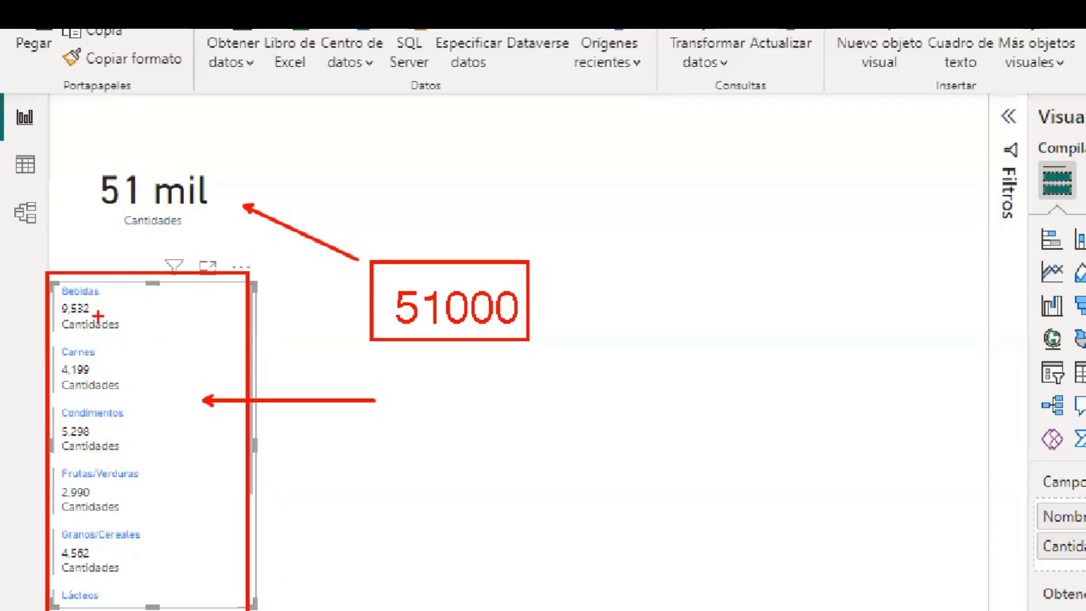
pyautogui.moveTo(105, 290); pyautogui.dragTo(154, 289)
pyautogui.moveTo(112, 353); pyautogui.dragTo(192, 354)
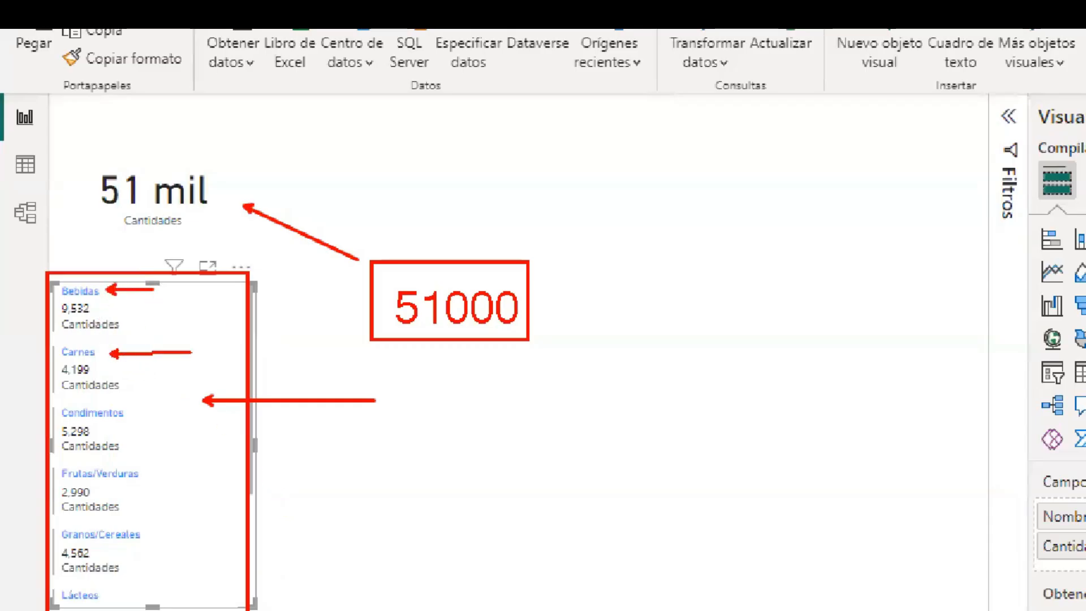
pyautogui.moveTo(141, 412); pyautogui.dragTo(203, 412)
pyautogui.moveTo(161, 473); pyautogui.dragTo(197, 473)
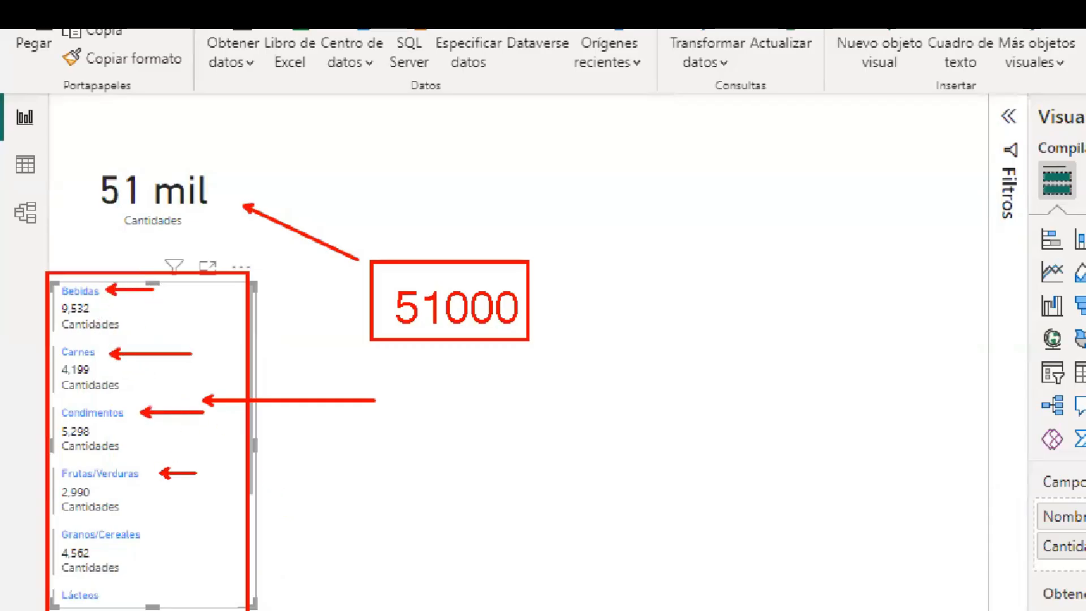
# - Draw curves from the 51000 box to the Bebidas, Carnes and Condimentos values, add the text "FILTRO INTERNO", and exit annotation mode
pyautogui.moveTo(403, 336)
pyautogui.mouseDown()
pyautogui.moveTo(162, 289)
pyautogui.moveTo(135, 315)
pyautogui.mouseUp()
pyautogui.moveTo(423, 342)
pyautogui.mouseDown()
pyautogui.moveTo(137, 384)
pyautogui.moveTo(389, 470)
pyautogui.moveTo(153, 440)
pyautogui.mouseUp()
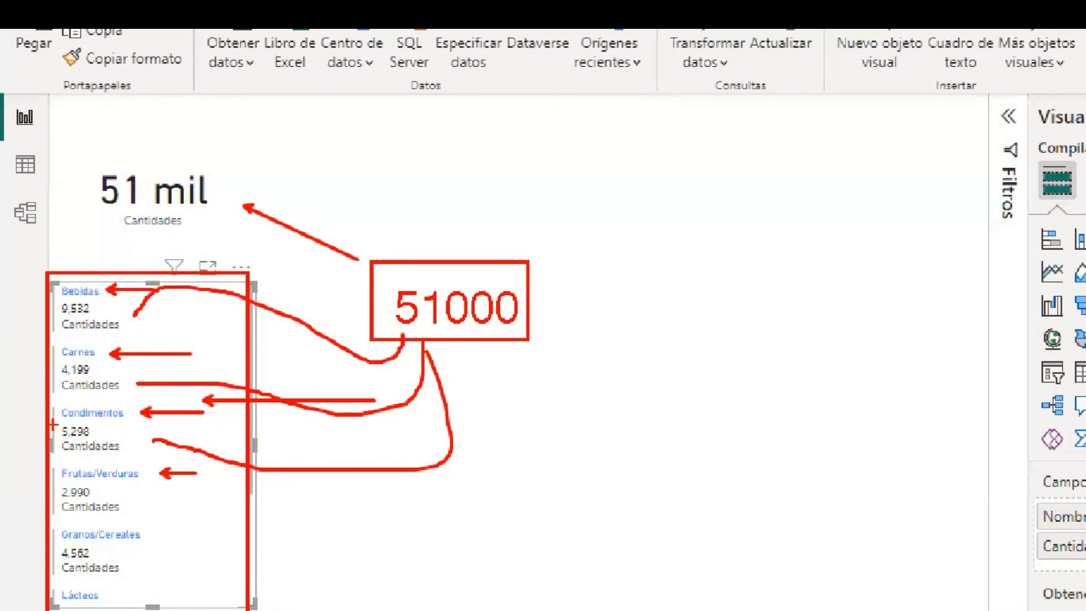
pyautogui.moveTo(318, 542); pyautogui.dragTo(318, 583)
pyautogui.write('FILT')
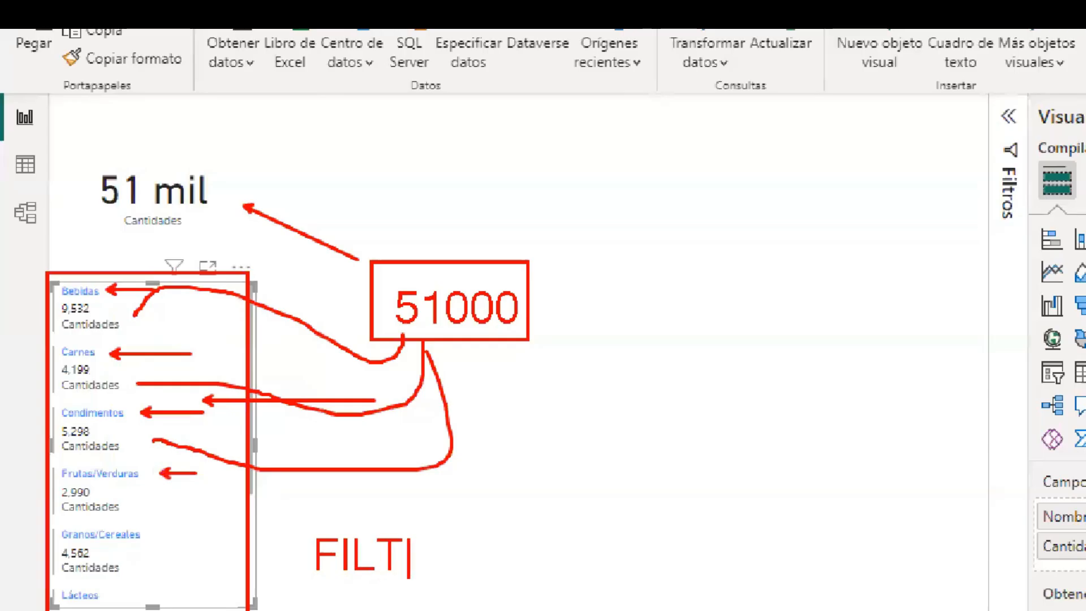
pyautogui.write('RO INTERNO')
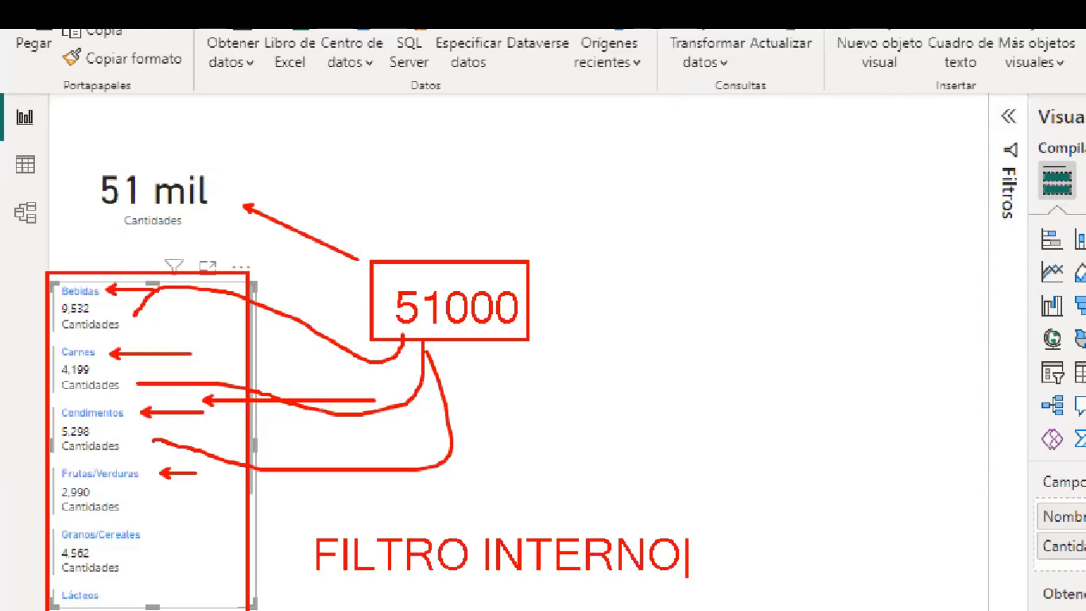
pyautogui.press('Escape')
pyautogui.press('Escape')
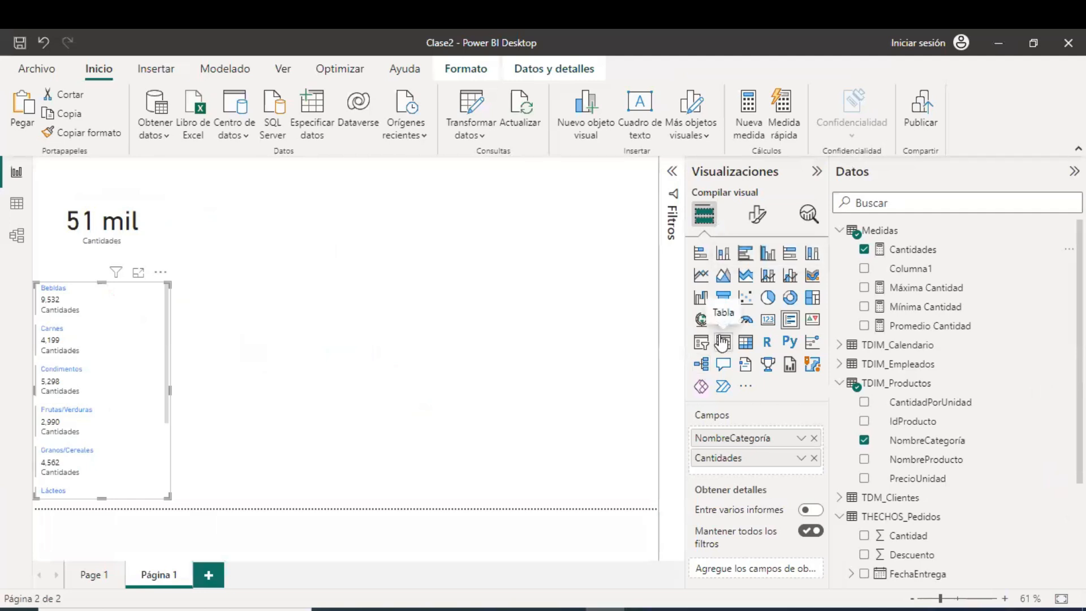
pyautogui.click(746, 342)
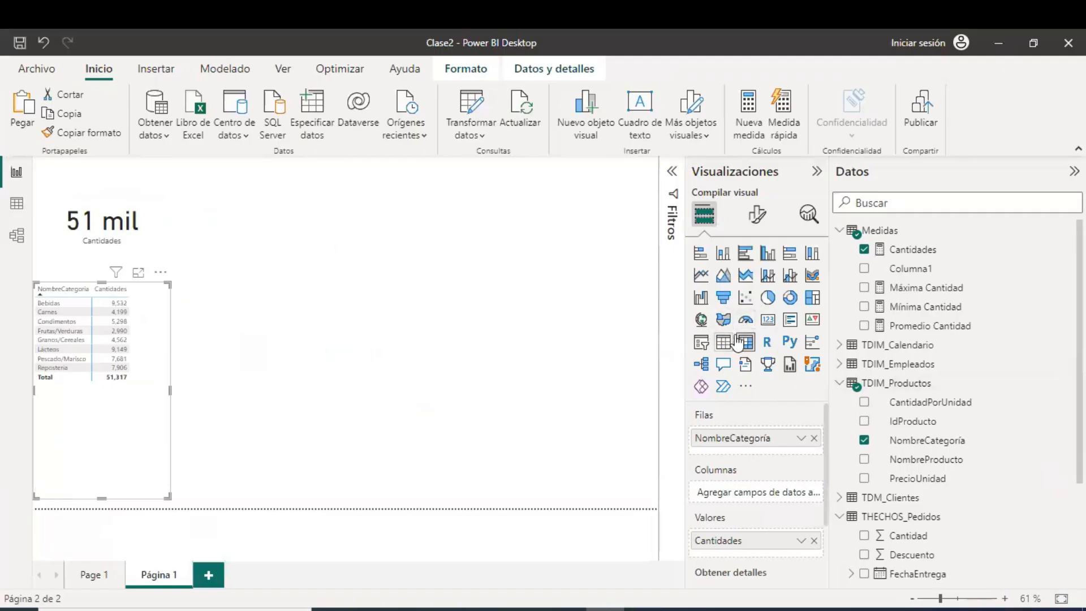
pyautogui.click(790, 320)
pyautogui.click(323, 386)
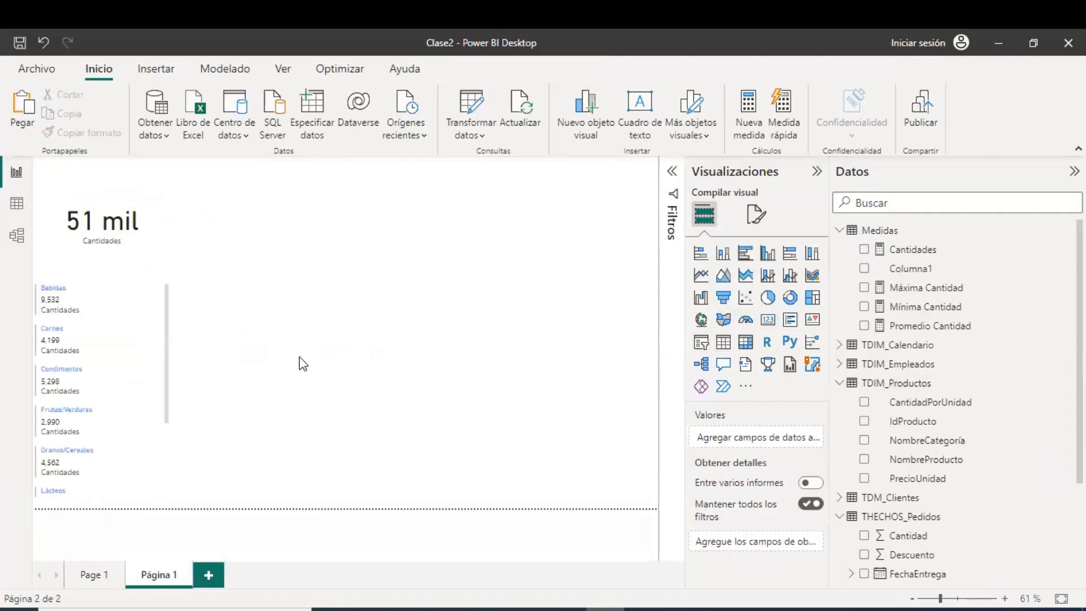
# - Add an empty matrix visual beside the card and enlarge it in width and height
pyautogui.click(746, 341)
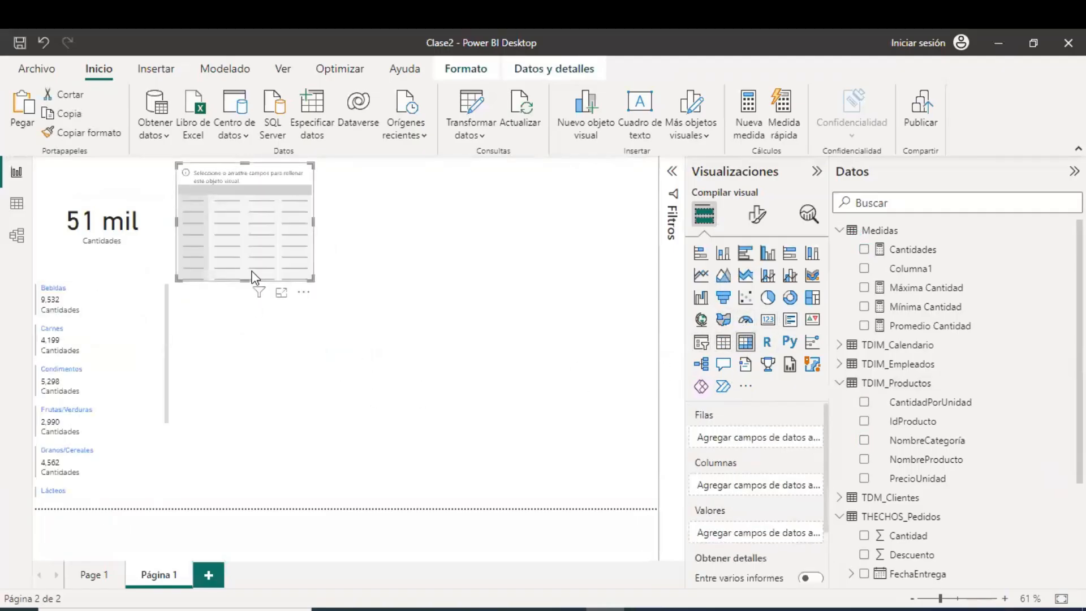
pyautogui.moveTo(314, 222); pyautogui.dragTo(453, 255)
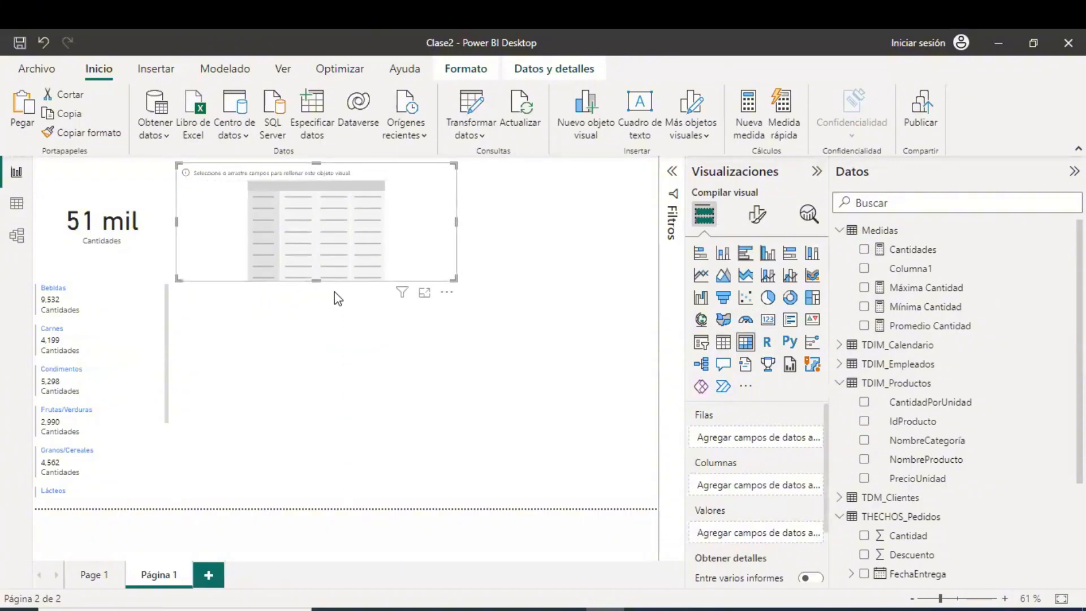
pyautogui.moveTo(318, 283); pyautogui.dragTo(332, 345)
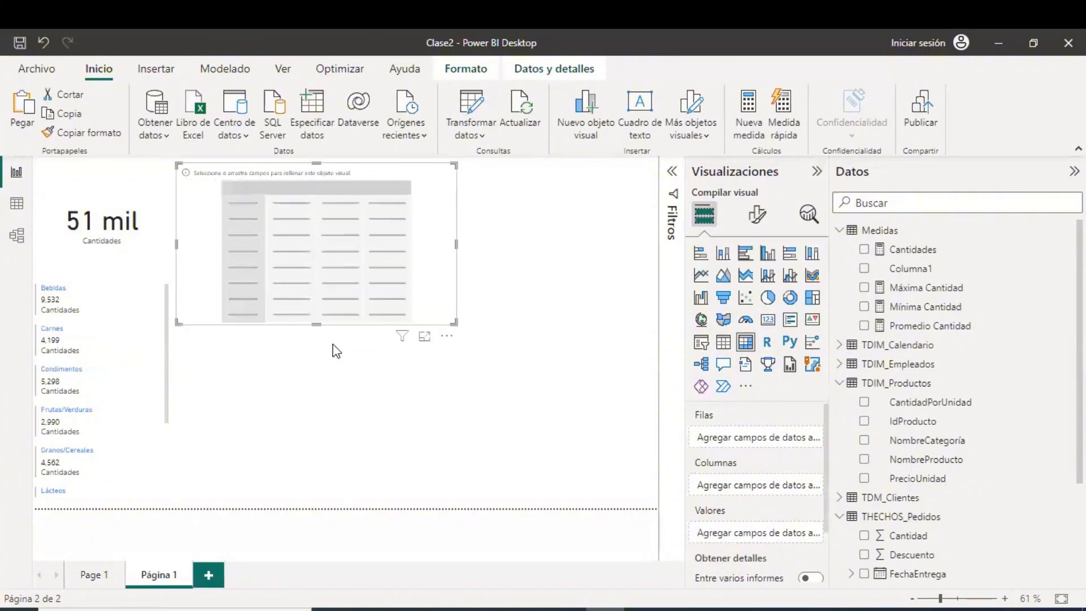
pyautogui.click(417, 418)
pyautogui.click(380, 278)
# - Put NombreCategoría from TDIM_Productos in the matrix columns and widen the matrix until all category headers fit
pyautogui.moveTo(928, 440); pyautogui.dragTo(767, 439)
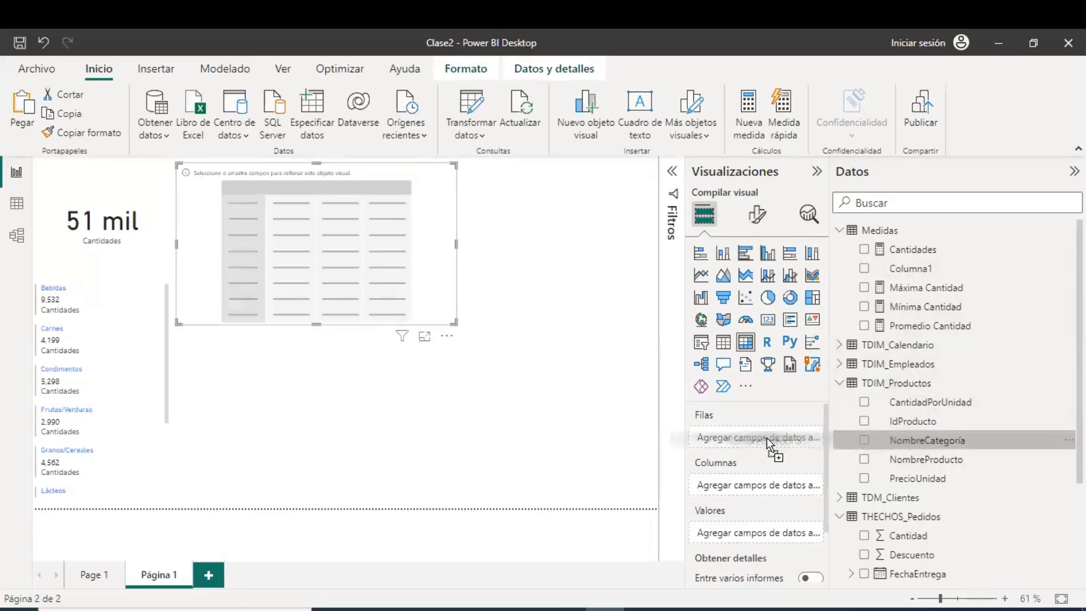
pyautogui.moveTo(766, 437); pyautogui.dragTo(766, 485)
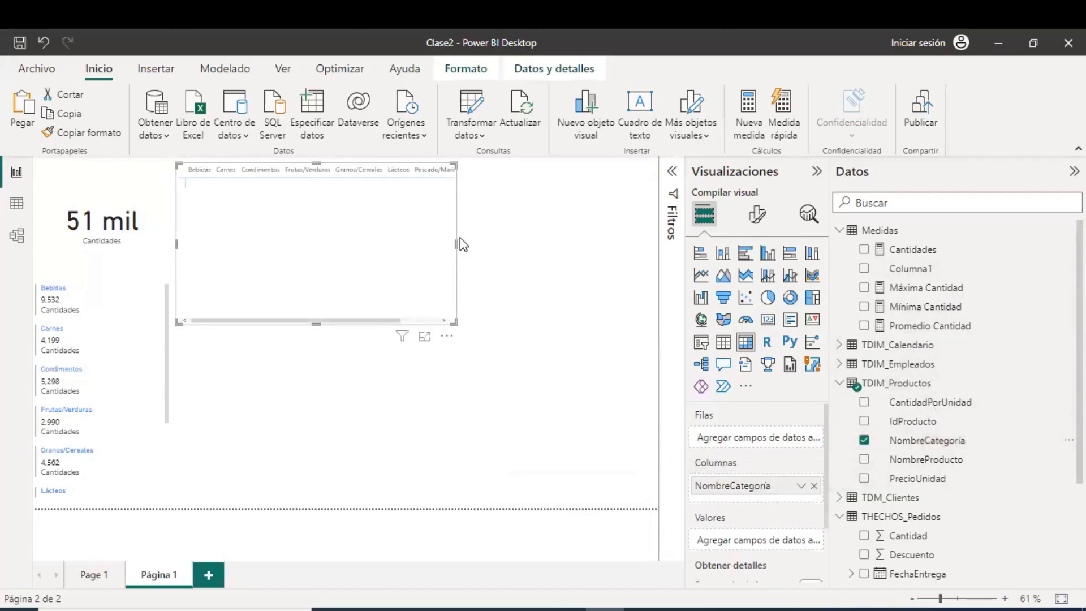
pyautogui.moveTo(456, 245); pyautogui.dragTo(516, 279)
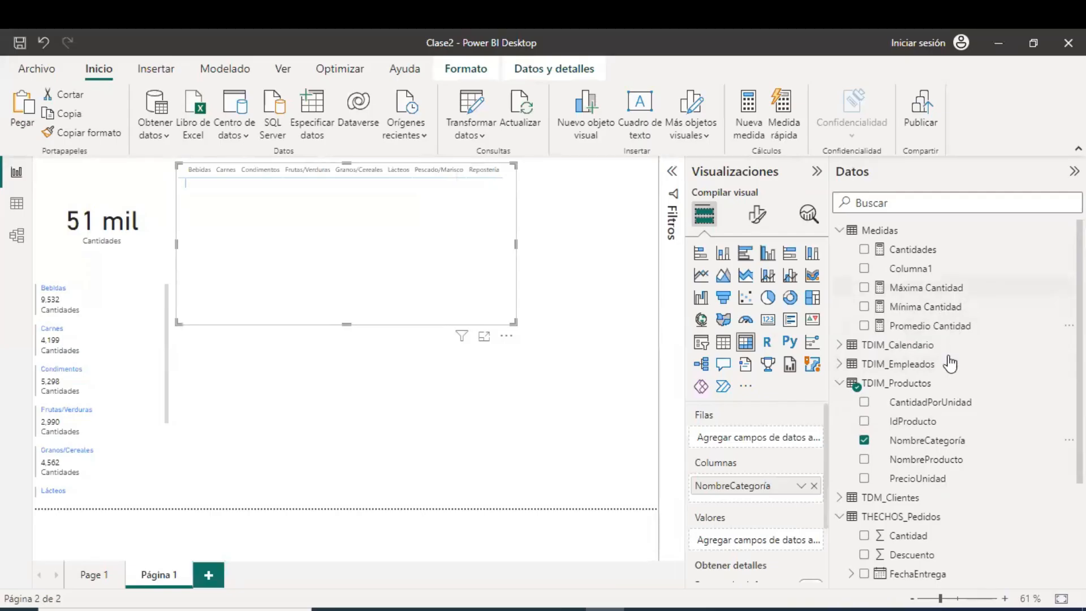
# - Collapse the expanded tables in the field list and put País from TDM_Clientes in the matrix rows
pyautogui.click(842, 232)
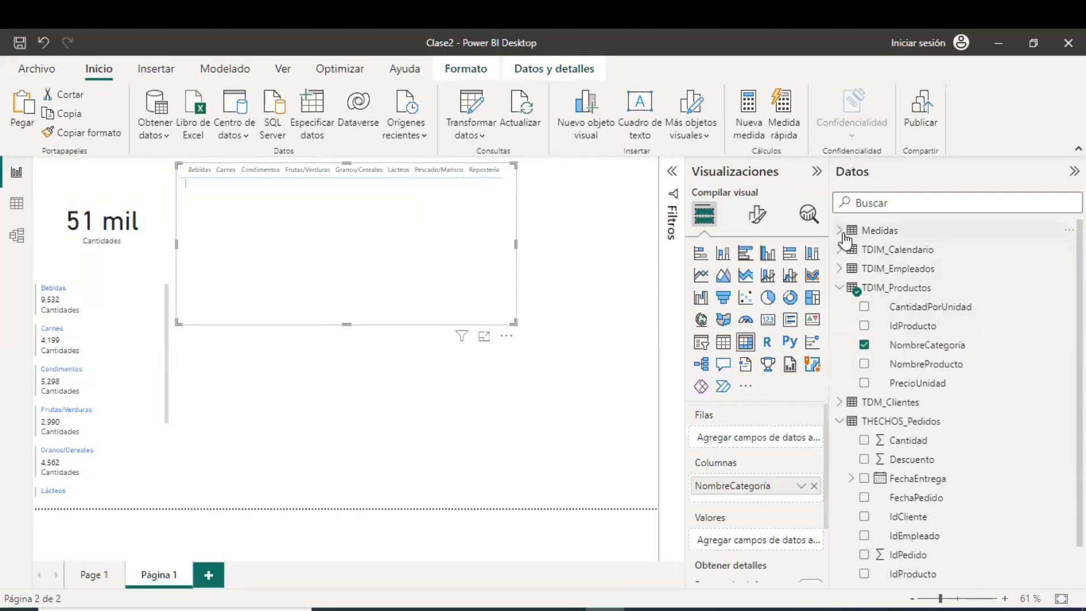
pyautogui.click(839, 288)
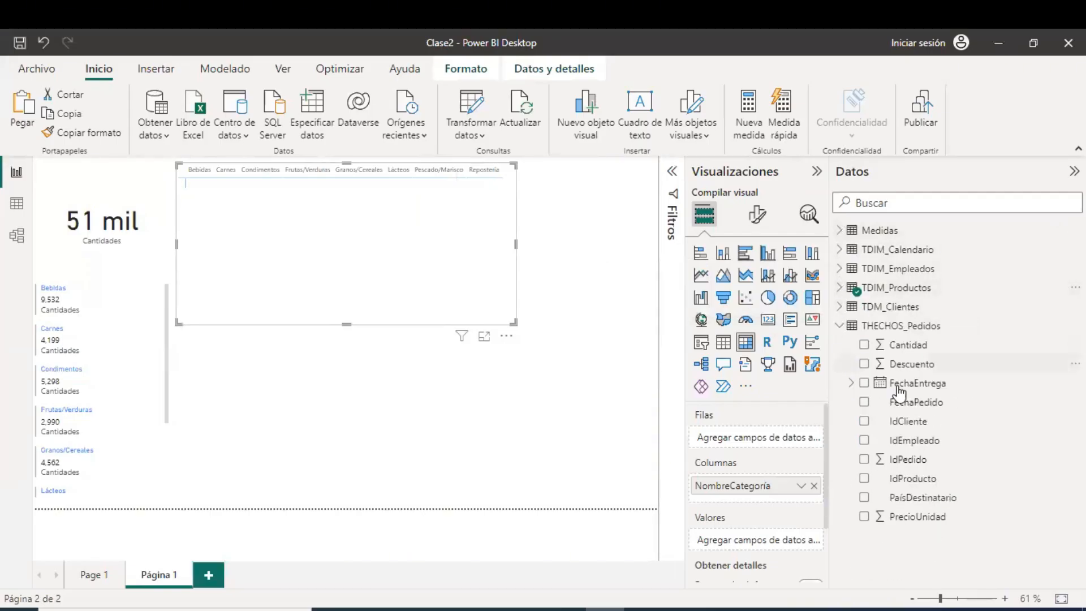
pyautogui.click(839, 326)
pyautogui.click(839, 307)
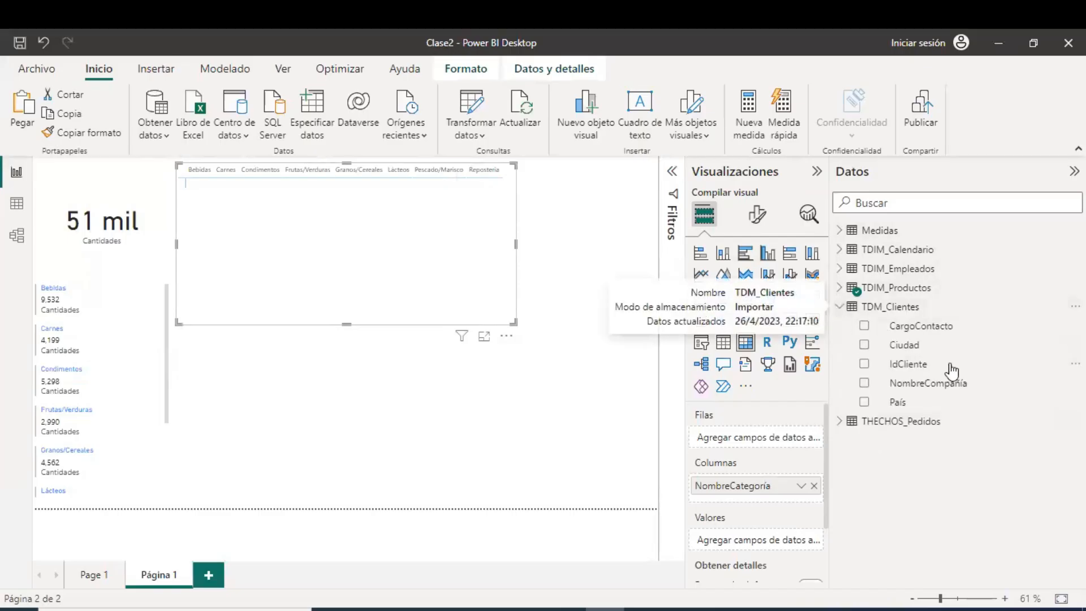
pyautogui.moveTo(902, 403); pyautogui.dragTo(772, 438)
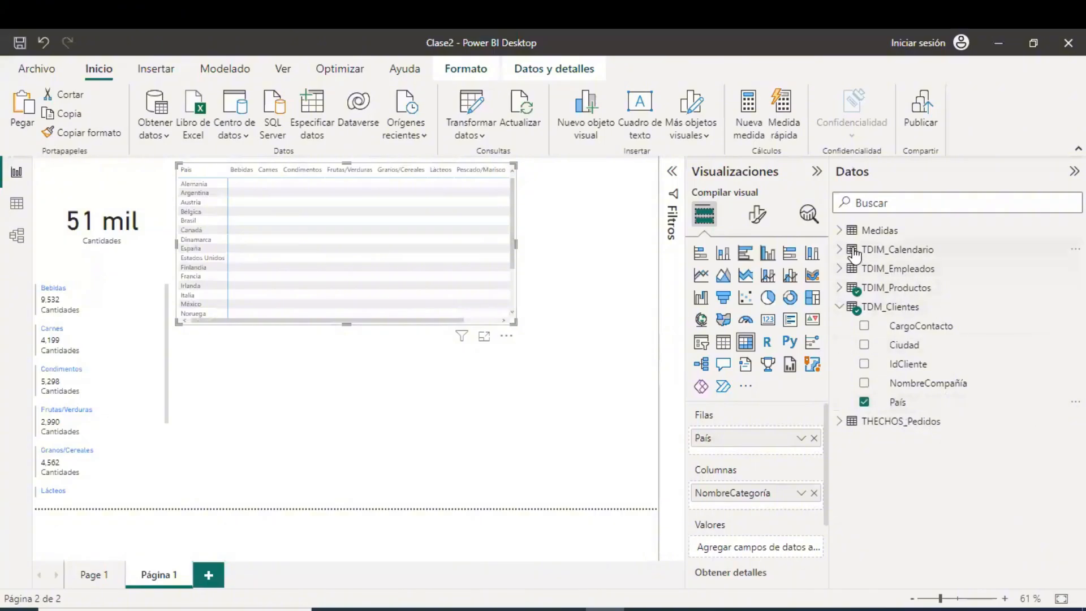
# - Add the Cantidades measure to the matrix values and enlarge the matrix to fit all countries and totals
pyautogui.click(840, 231)
pyautogui.moveTo(905, 251); pyautogui.dragTo(761, 548)
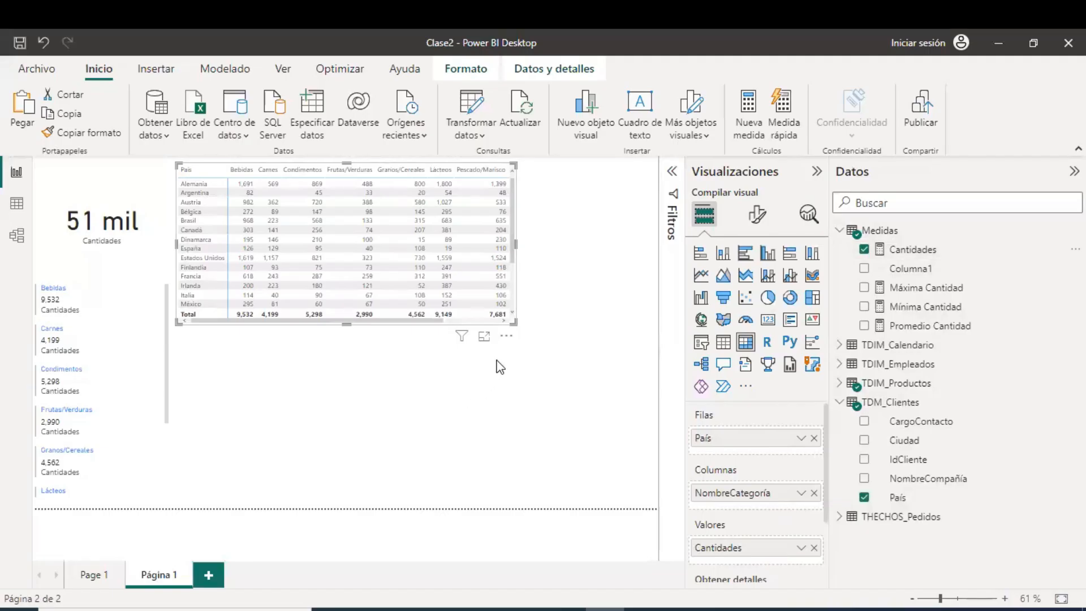
pyautogui.moveTo(513, 326); pyautogui.dragTo(577, 396)
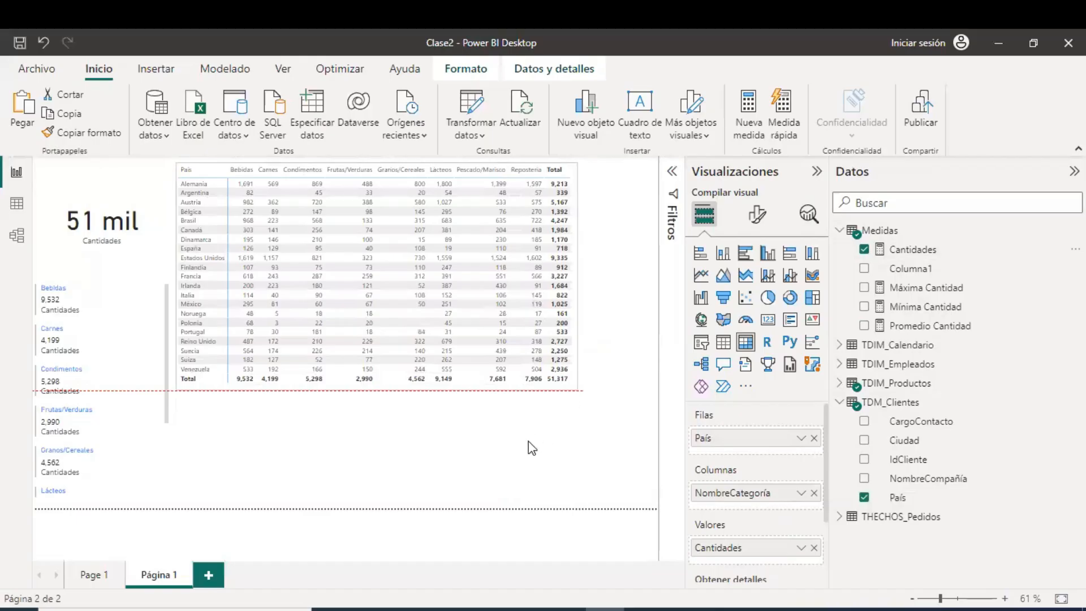
pyautogui.click(544, 401)
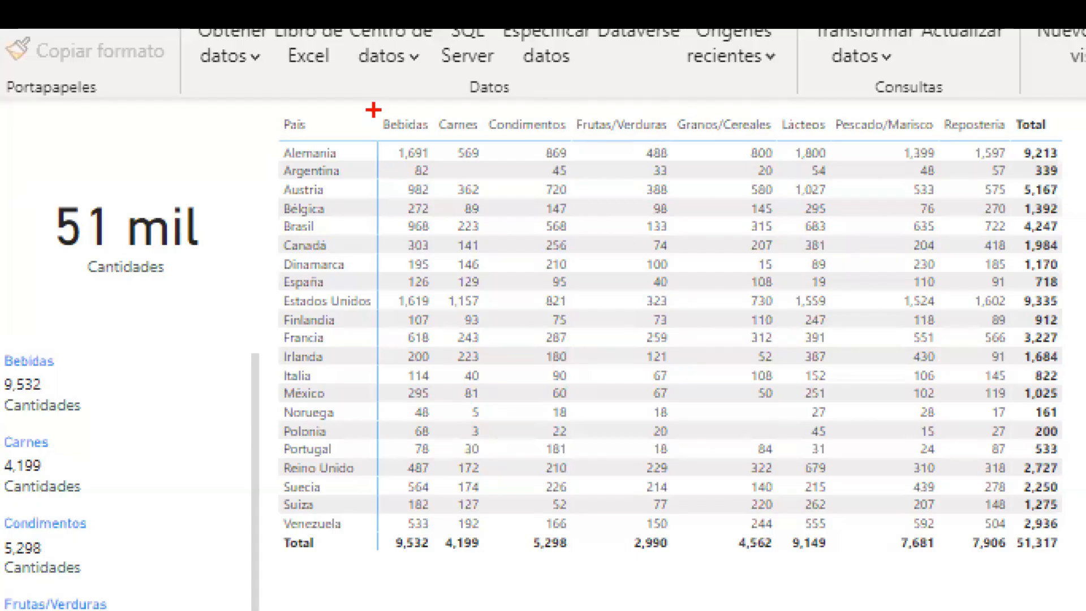
# - Annotate the matrix with a red rectangle around the Bebidas header and the Alemania row label, each with an arrow
pyautogui.moveTo(374, 106); pyautogui.dragTo(438, 140)
pyautogui.moveTo(267, 133); pyautogui.dragTo(352, 167)
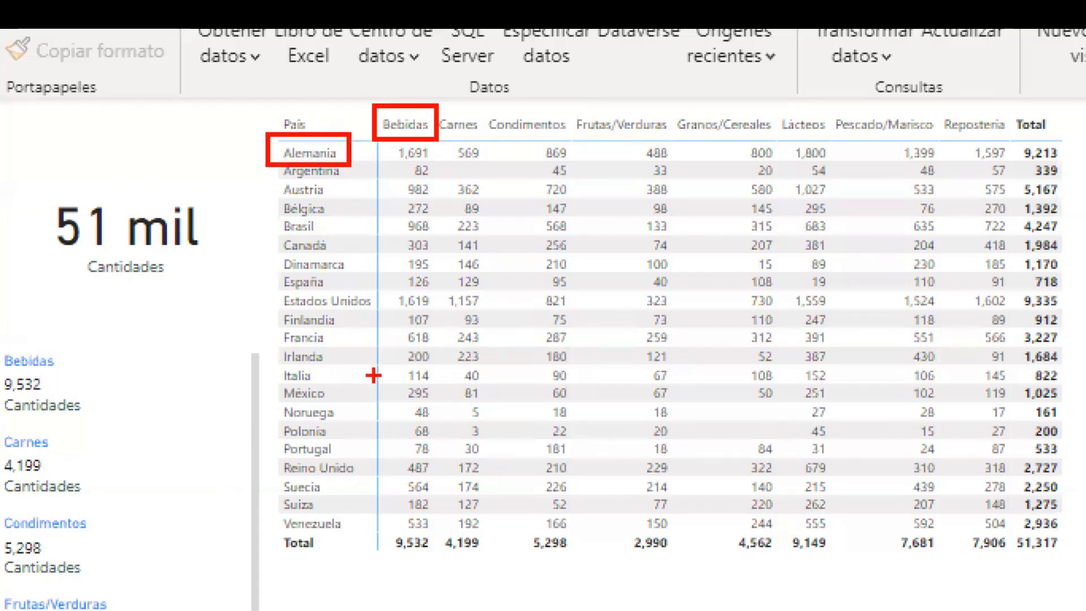
pyautogui.moveTo(411, 105); pyautogui.dragTo(440, 70)
pyautogui.moveTo(317, 123); pyautogui.dragTo(347, 90)
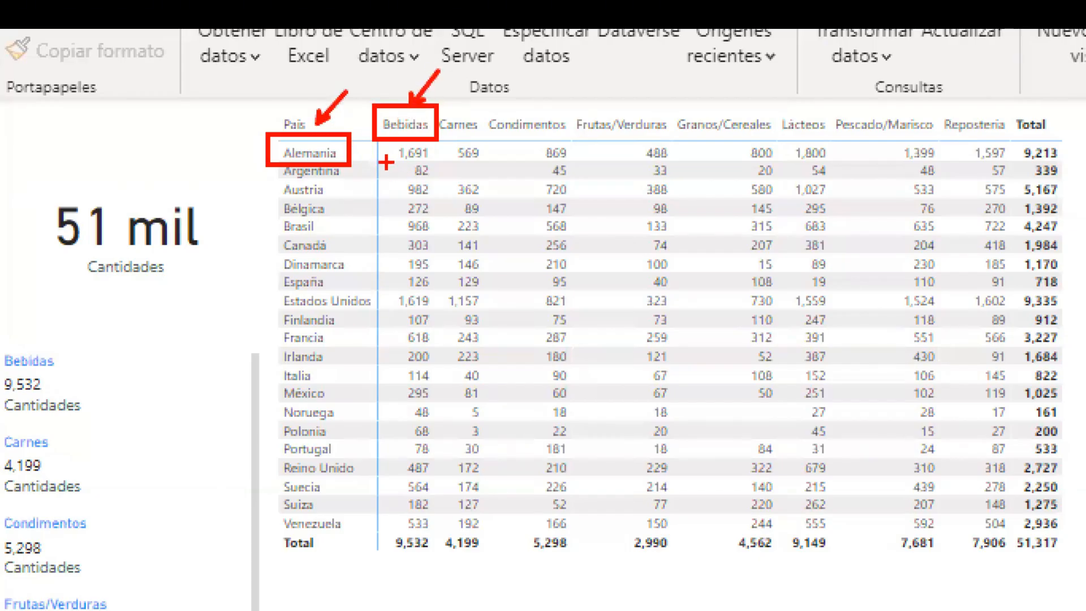
# - Frame the matrix value where Alemania and Bebidas meet in blue, and exit annotation mode
pyautogui.press('b')
pyautogui.moveTo(375, 136)
pyautogui.mouseDown()
pyautogui.moveTo(396, 160)
pyautogui.moveTo(440, 163)
pyautogui.mouseUp()
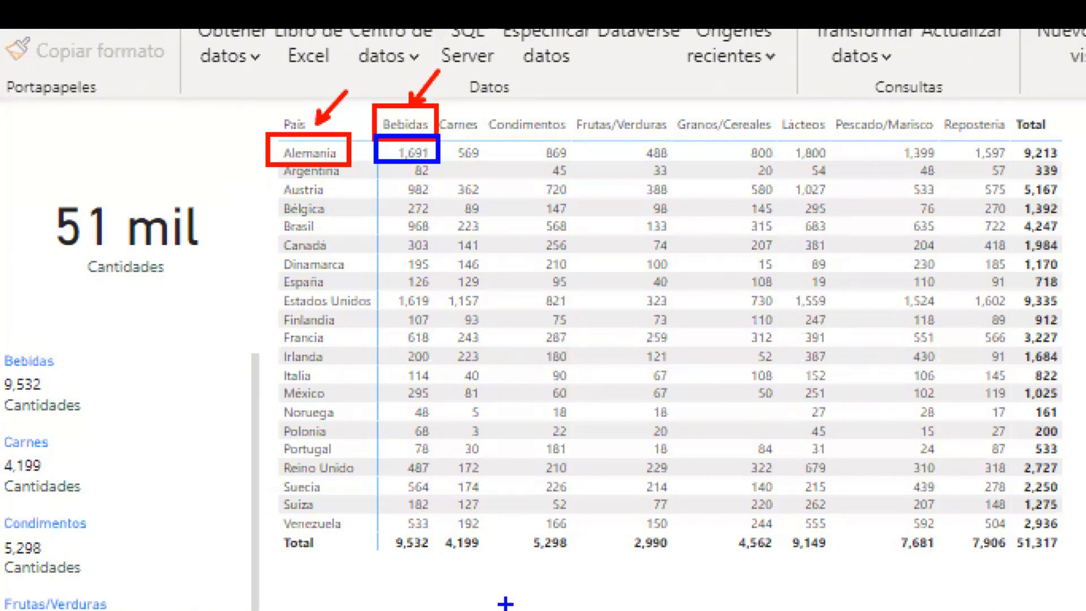
pyautogui.press('Escape')
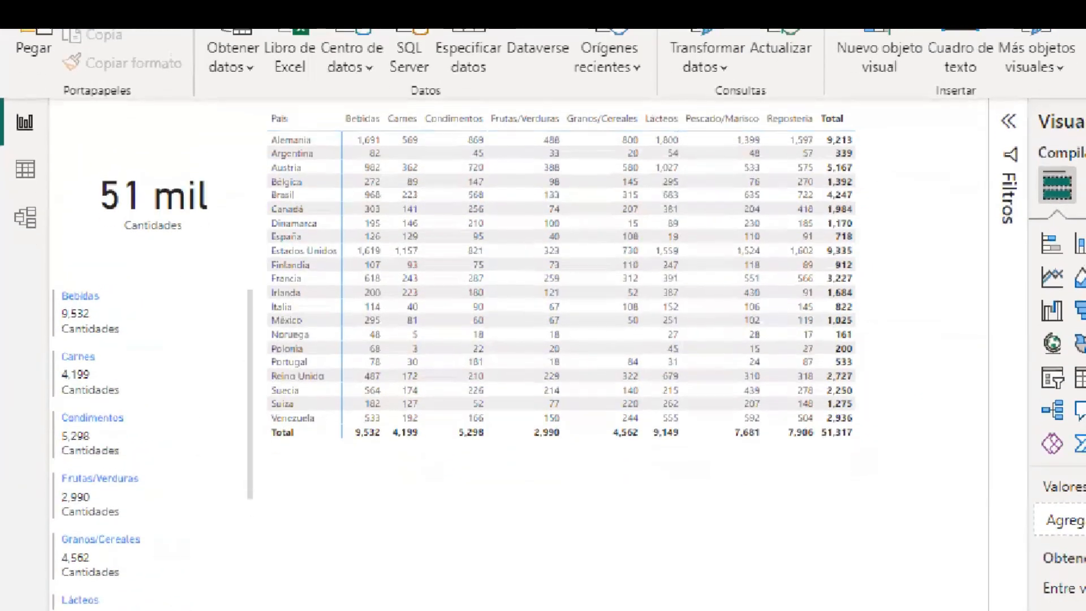
# - Draw a blue rectangle around the multi-row card and another around the whole matrix
pyautogui.click(95, 288)
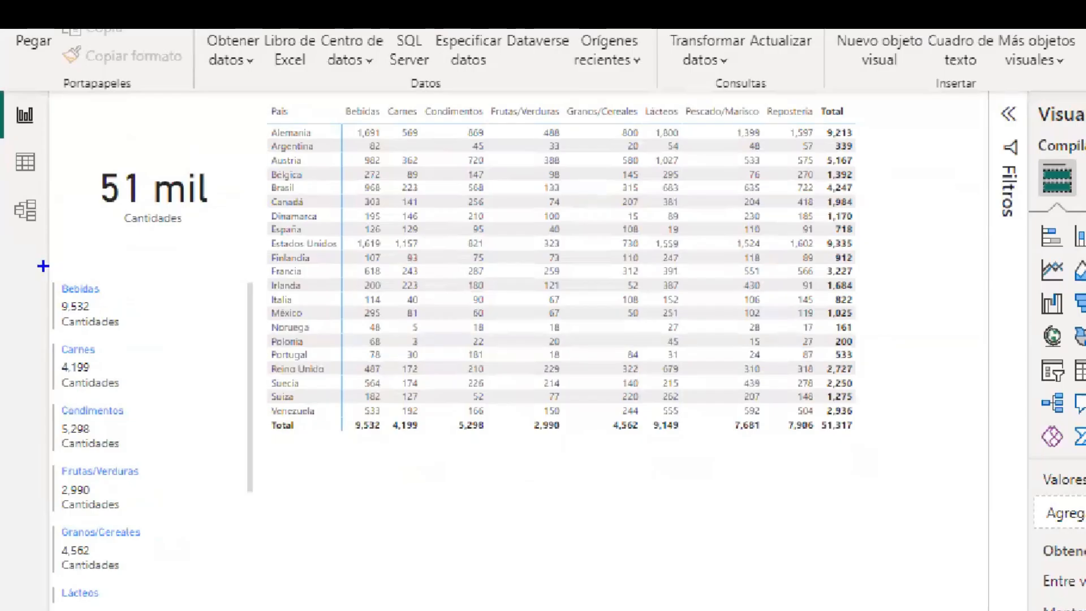
pyautogui.moveTo(44, 266)
pyautogui.mouseDown()
pyautogui.moveTo(195, 554)
pyautogui.moveTo(249, 610)
pyautogui.mouseUp()
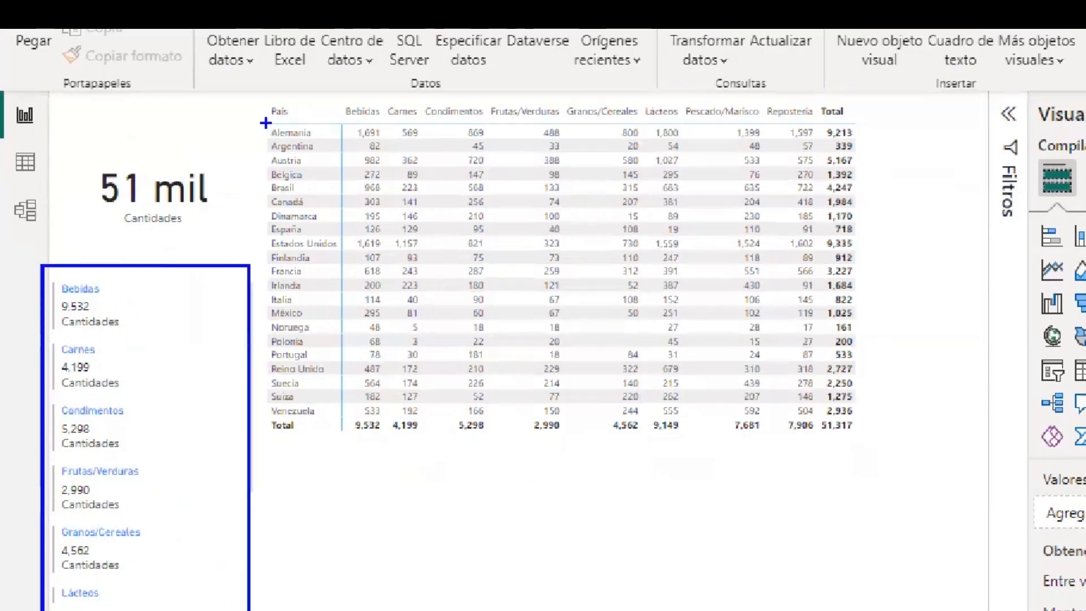
pyautogui.moveTo(252, 76); pyautogui.dragTo(867, 451)
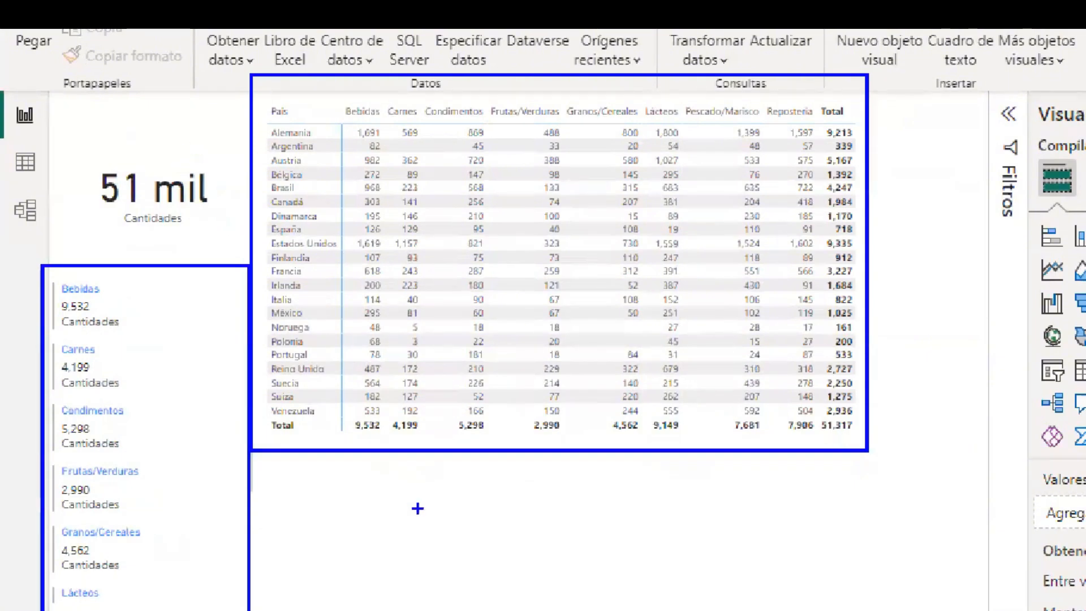
# - Write "51317" below the matrix, box it in blue, and draw arrows from it to the card and the multi-row card
pyautogui.moveTo(460, 514); pyautogui.dragTo(469, 552)
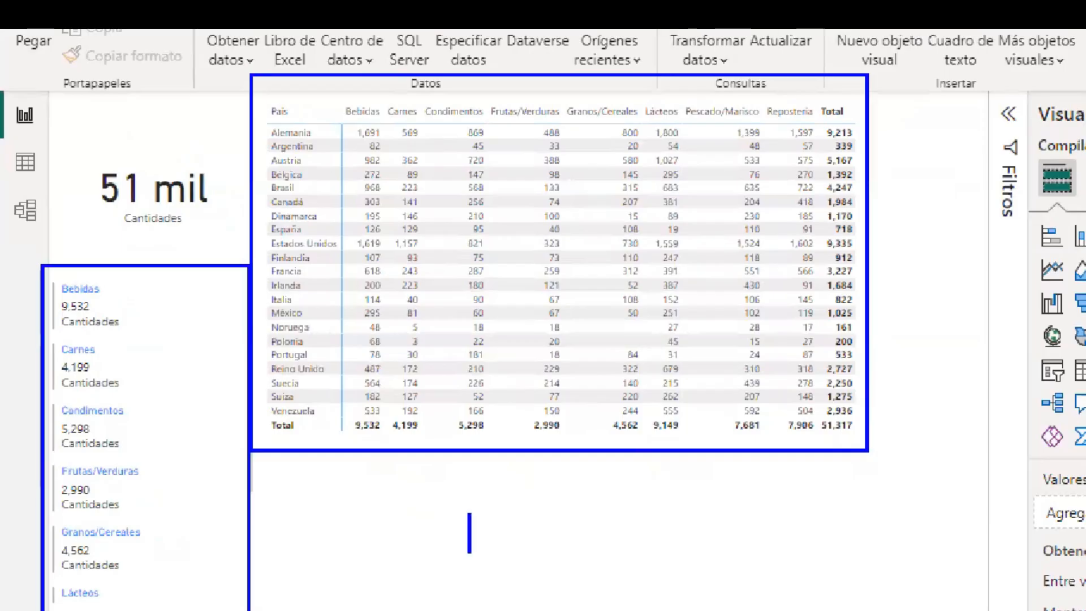
pyautogui.write('51')
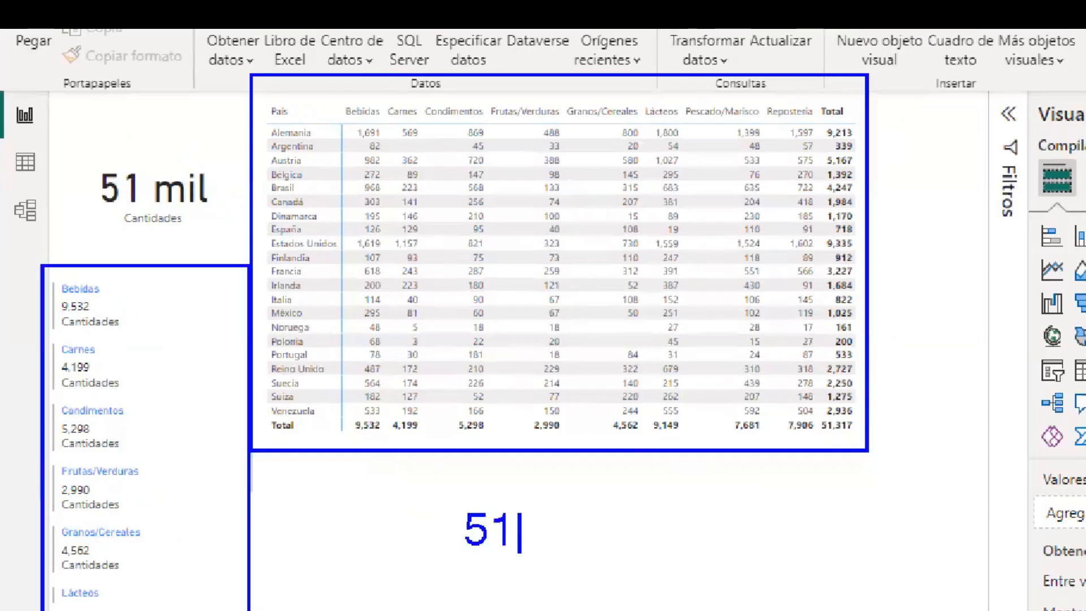
pyautogui.write('317')
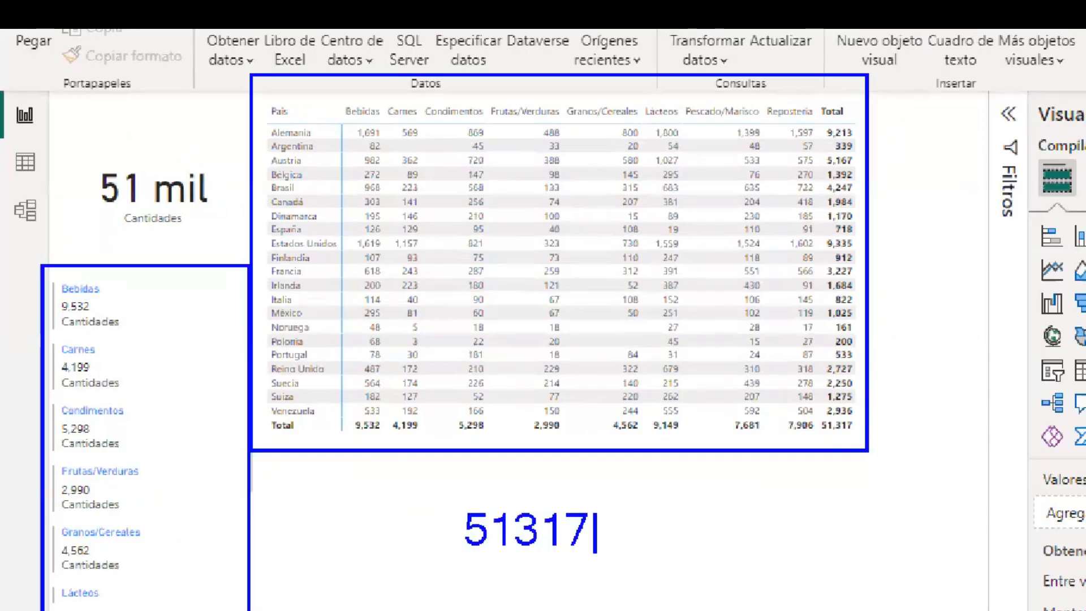
pyautogui.moveTo(443, 492)
pyautogui.mouseDown()
pyautogui.moveTo(637, 585)
pyautogui.moveTo(624, 555)
pyautogui.mouseUp()
pyautogui.moveTo(208, 210)
pyautogui.mouseDown()
pyautogui.moveTo(224, 248)
pyautogui.moveTo(464, 516)
pyautogui.moveTo(455, 535)
pyautogui.moveTo(261, 526)
pyautogui.moveTo(185, 467)
pyautogui.moveTo(226, 478)
pyautogui.mouseUp()
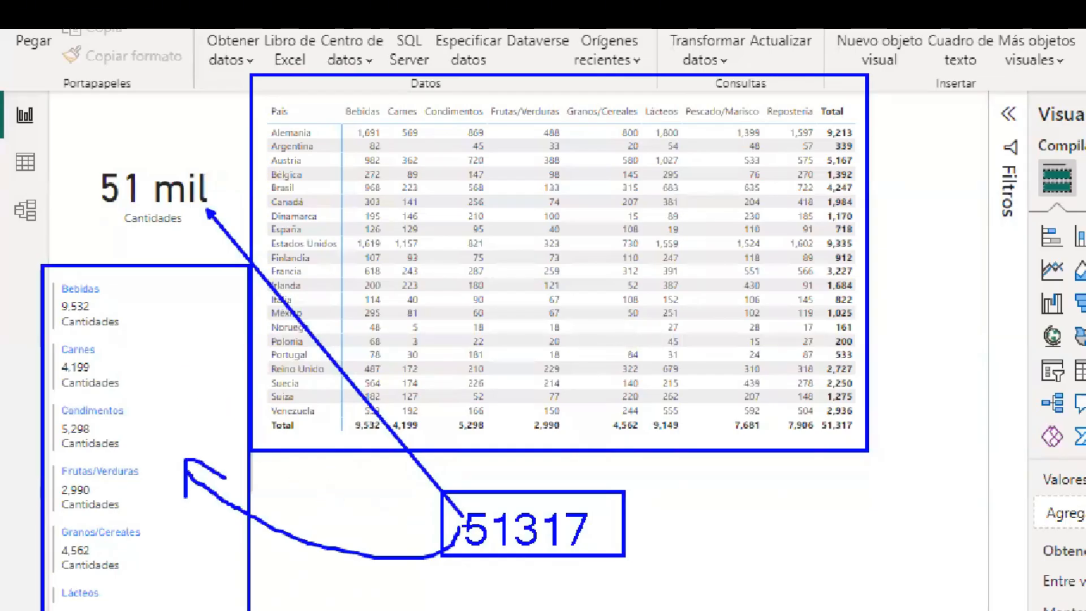
# - Frame the Bebidas, Carnes, Condimentos and Frutas/Verduras labels in the multi-row card in blue
pyautogui.moveTo(47, 275)
pyautogui.mouseDown()
pyautogui.moveTo(71, 301)
pyautogui.moveTo(114, 300)
pyautogui.mouseUp()
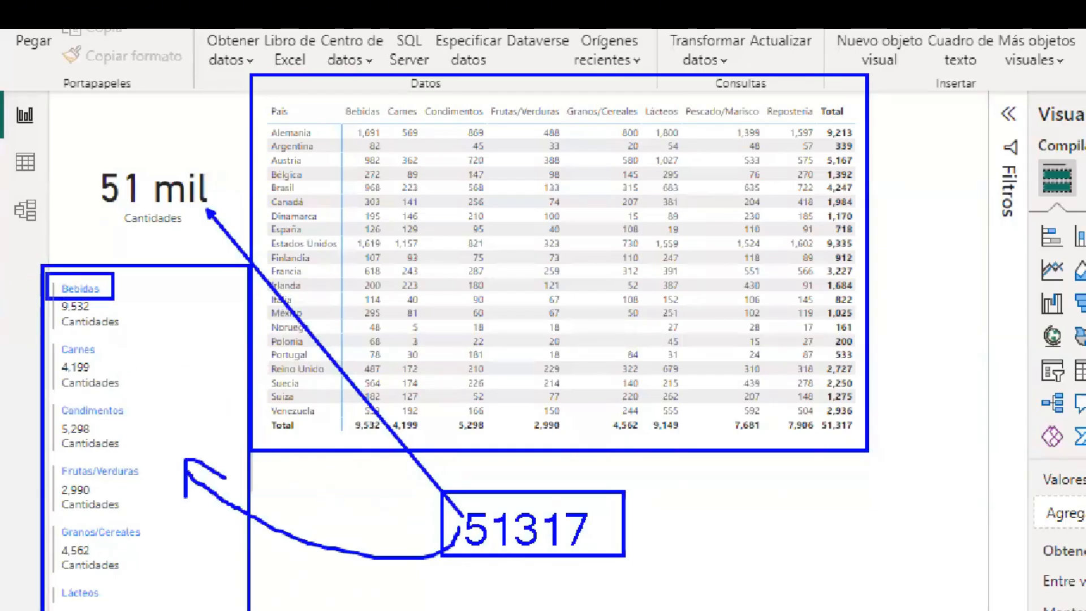
pyautogui.moveTo(45, 336); pyautogui.dragTo(118, 360)
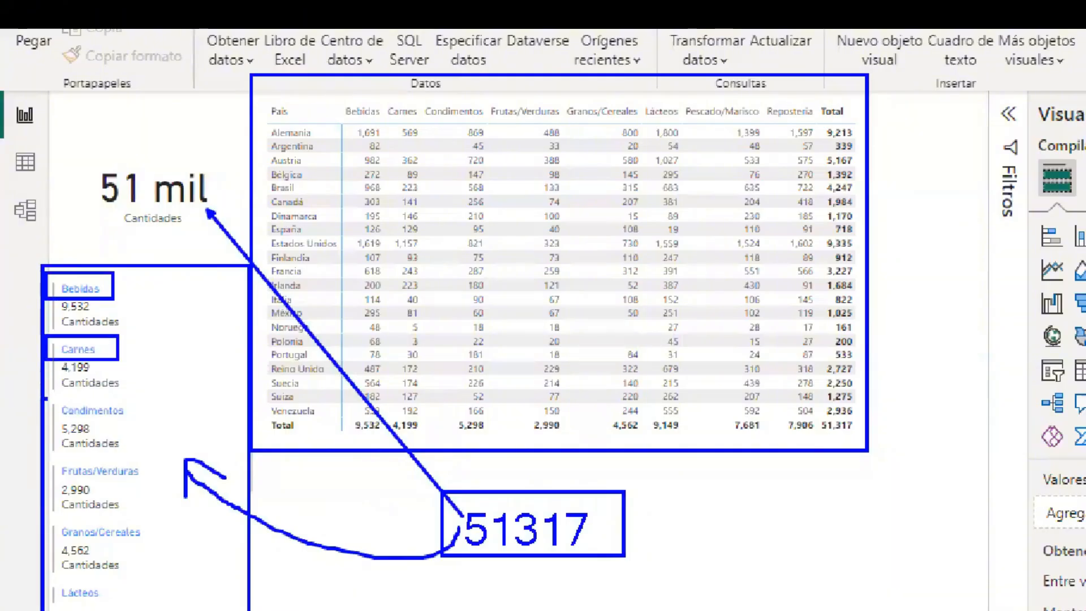
pyautogui.moveTo(46, 398); pyautogui.dragTo(135, 423)
pyautogui.moveTo(45, 460); pyautogui.dragTo(137, 486)
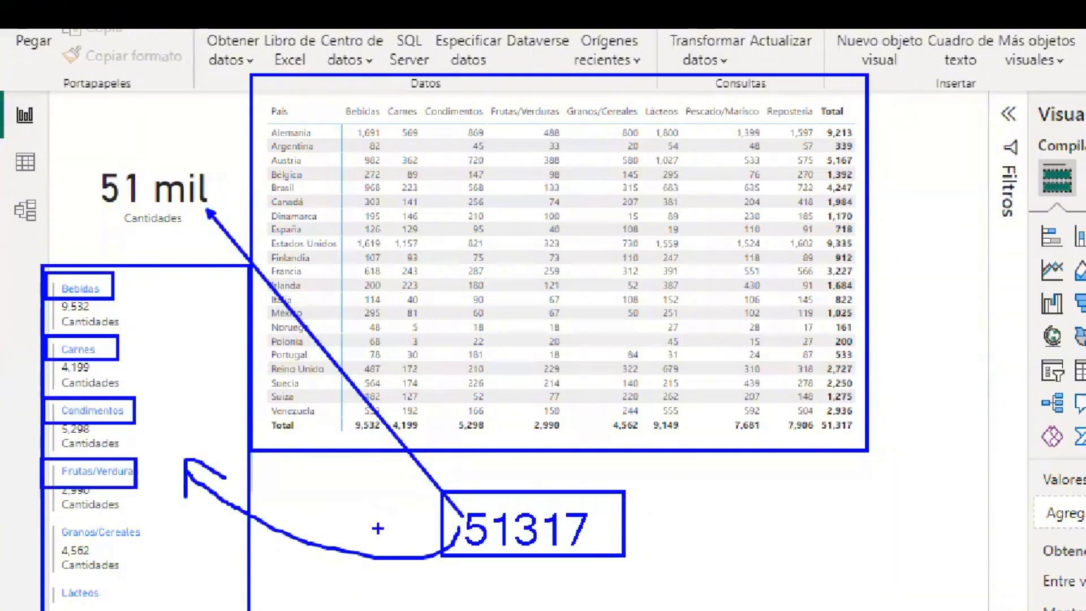
# - Draw an arrow from the 51317 box to the matrix, and frame its country names and its category headers in blue
pyautogui.moveTo(514, 502)
pyautogui.mouseDown()
pyautogui.moveTo(558, 429)
pyautogui.moveTo(579, 461)
pyautogui.mouseUp()
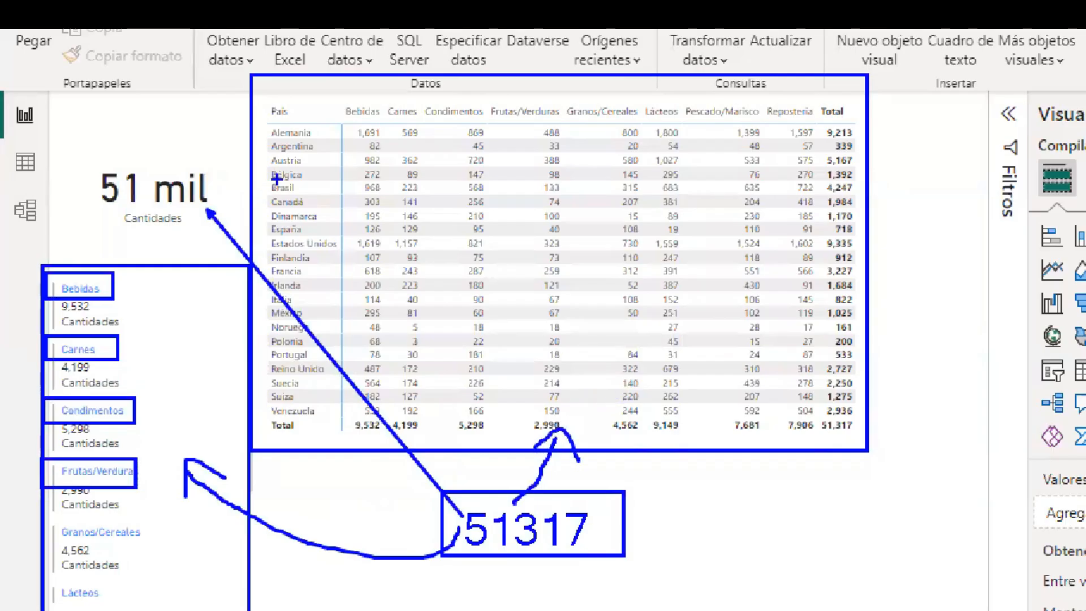
pyautogui.moveTo(261, 116); pyautogui.dragTo(334, 421)
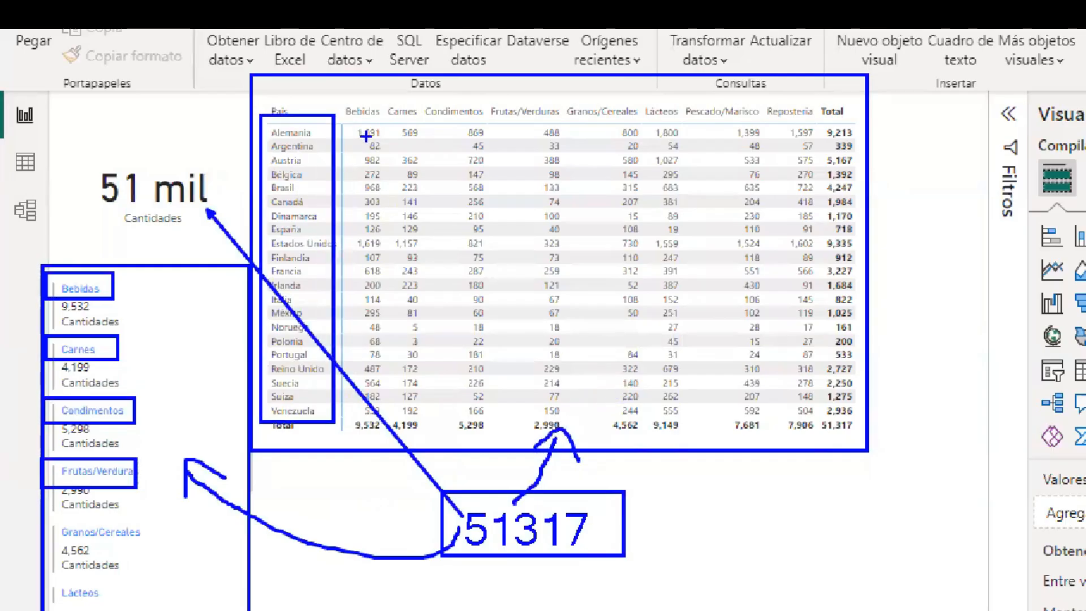
pyautogui.moveTo(340, 102)
pyautogui.mouseDown()
pyautogui.moveTo(354, 113)
pyautogui.moveTo(818, 121)
pyautogui.mouseUp()
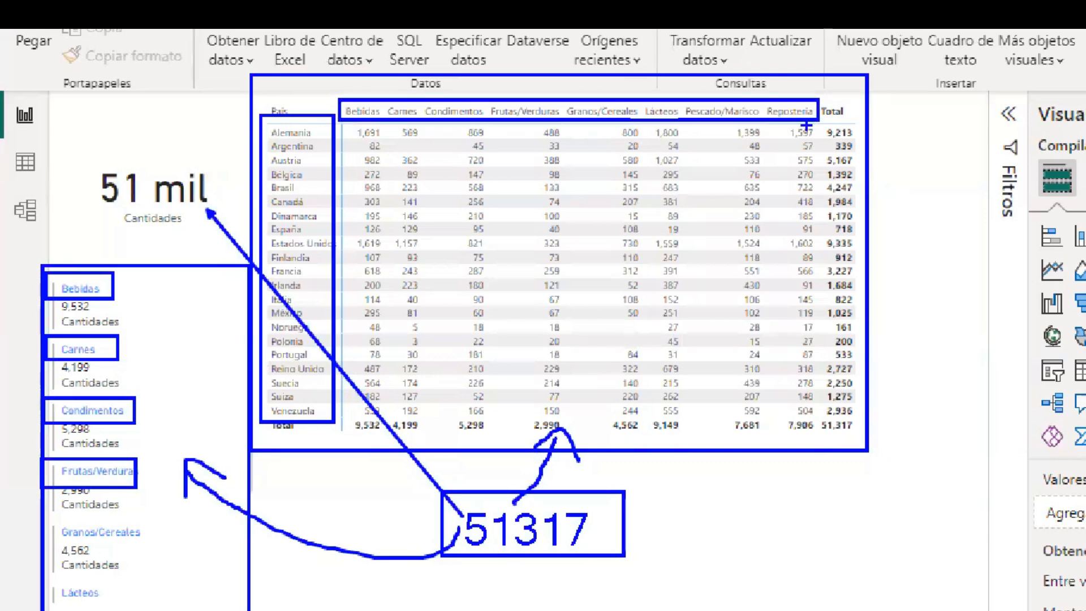
# - Mark values in the matrix's Frutas/Verduras, Granos/Cereales and Lácteos columns with small arrows, and point an arrow at the 51317 box
pyautogui.moveTo(565, 399); pyautogui.dragTo(656, 411)
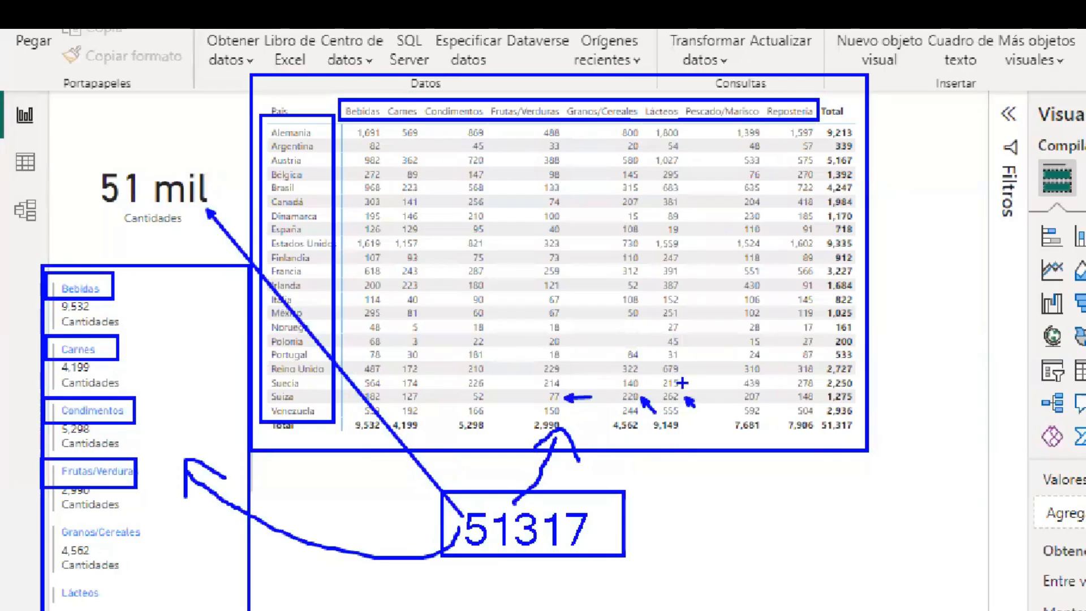
pyautogui.moveTo(683, 384)
pyautogui.mouseDown()
pyautogui.moveTo(694, 390)
pyautogui.moveTo(699, 378)
pyautogui.mouseUp()
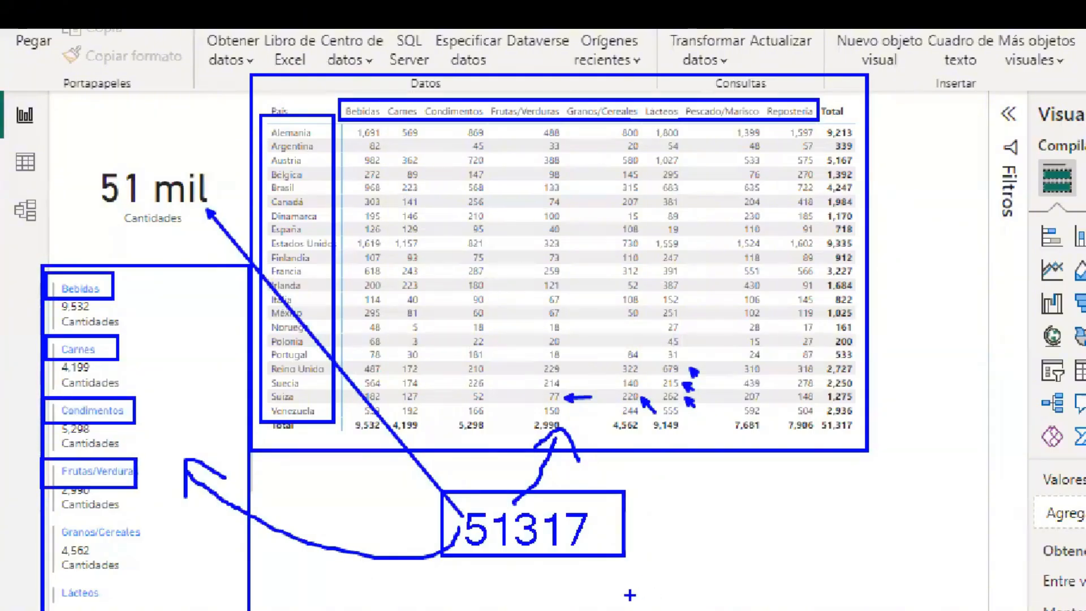
pyautogui.moveTo(643, 531); pyautogui.dragTo(707, 530)
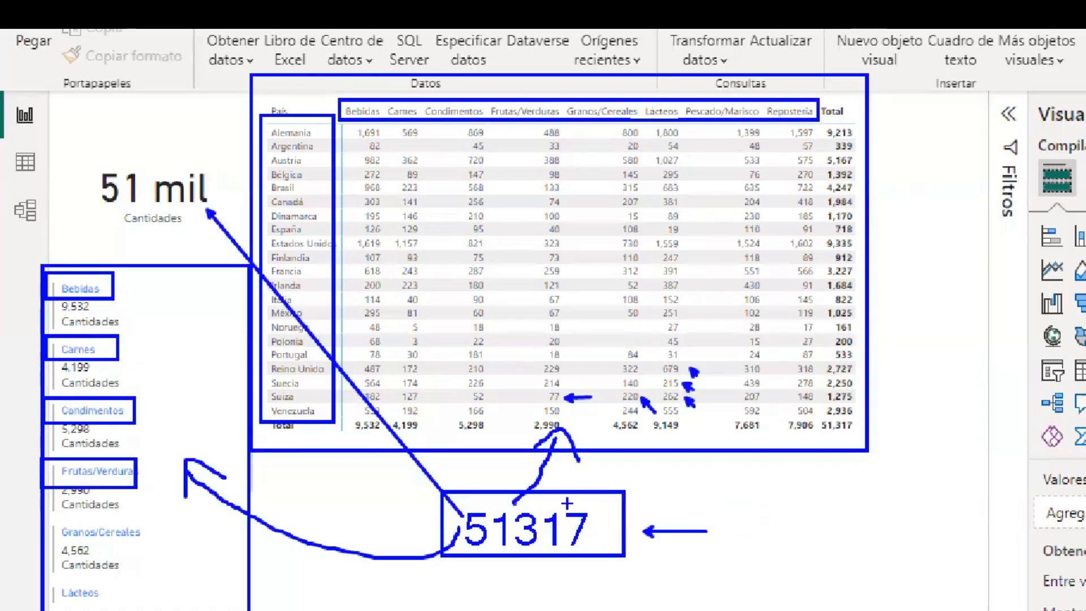
# - Draw an arrow from below up to the 51317 box and clear the annotations from the report page
pyautogui.moveTo(531, 559); pyautogui.dragTo(529, 596)
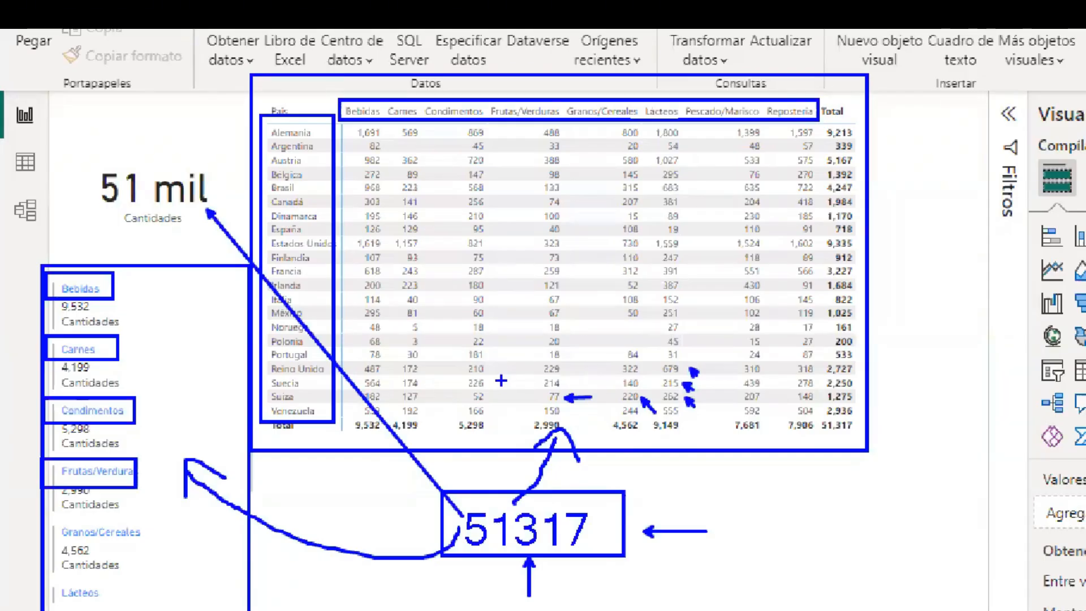
pyautogui.press('Escape')
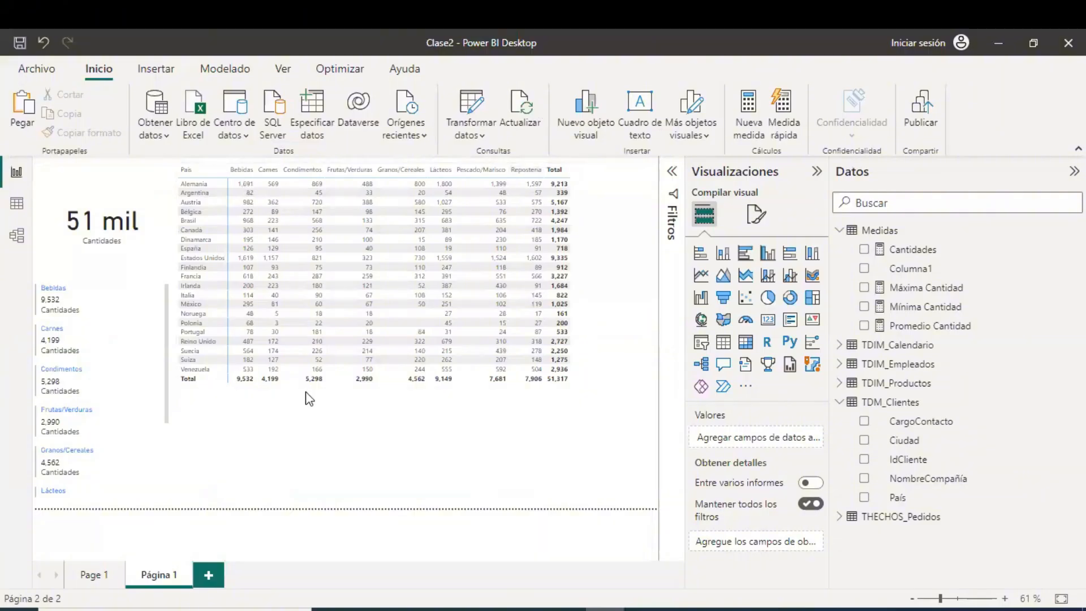
# - Add an empty slicer to the report page, move it slightly down below the matrix, and collapse the Medidas table
pyautogui.click(702, 342)
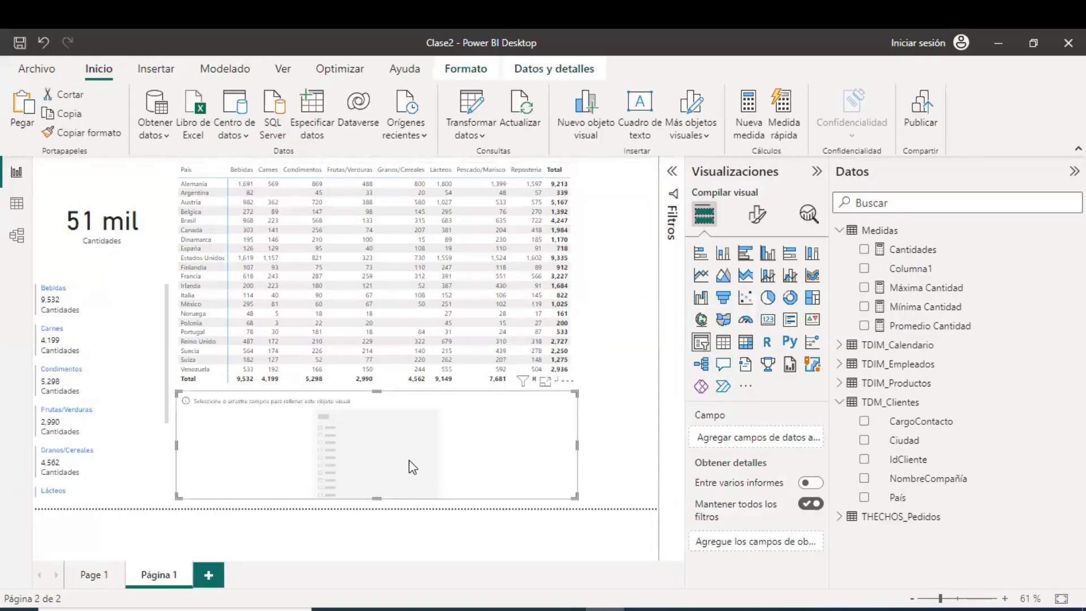
pyautogui.moveTo(409, 460); pyautogui.dragTo(409, 466)
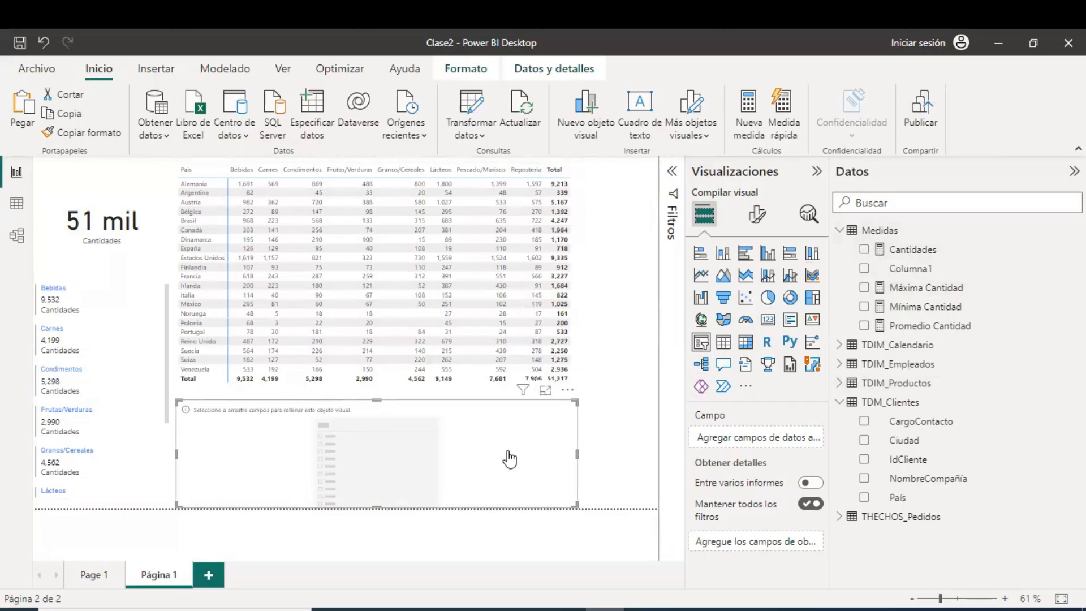
pyautogui.click(840, 231)
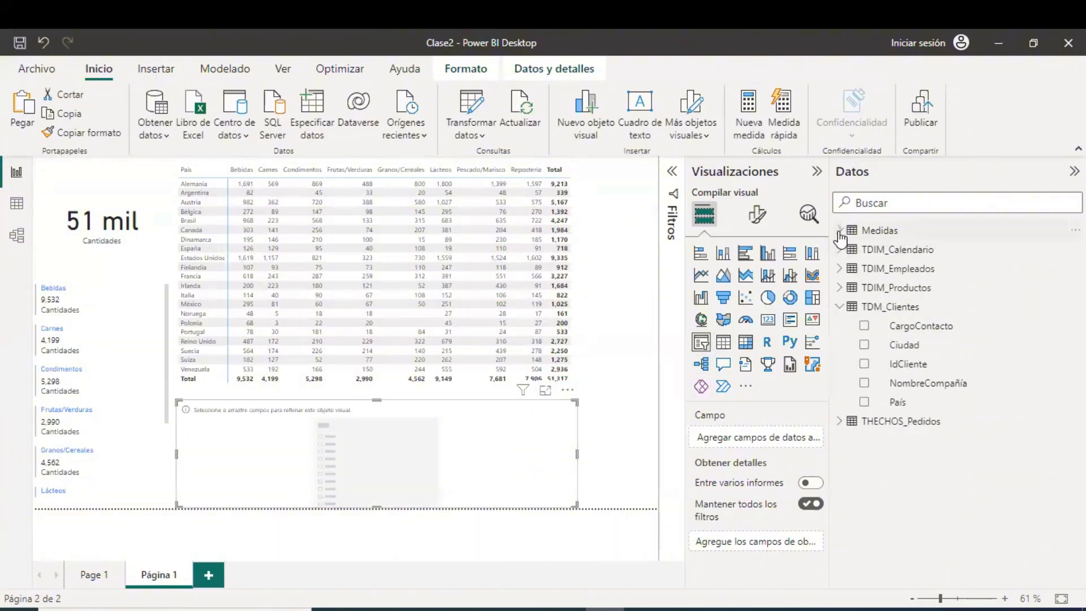
# - Open the date-table marking options for TDIM_Calendario and annotate them with an arrow and the text "FUNCIONES DE INTELIGENCIA DE TIEMPO"
pyautogui.click(913, 255)
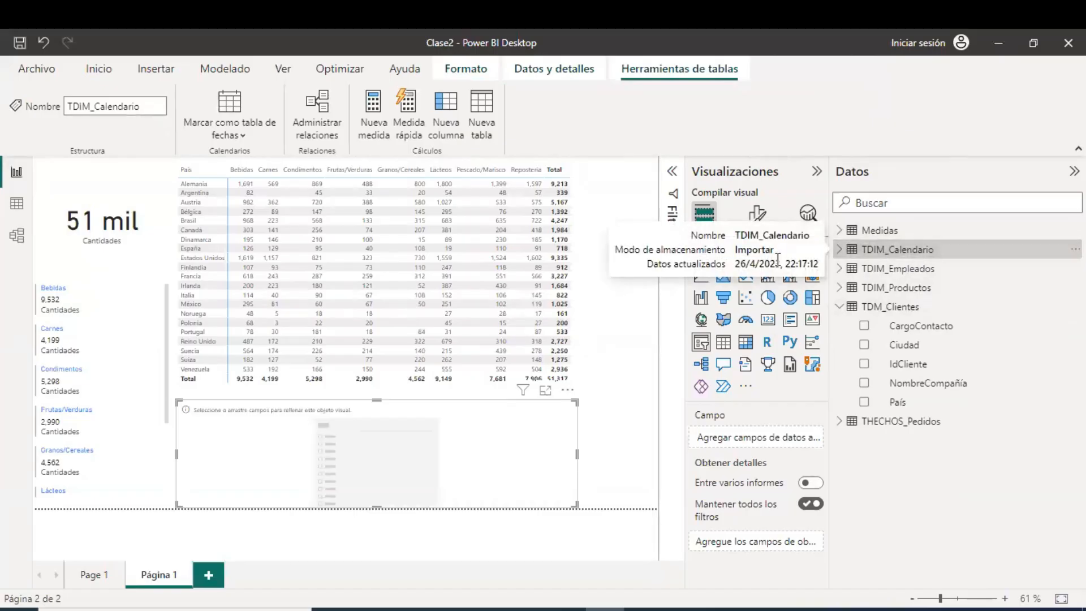
pyautogui.click(247, 136)
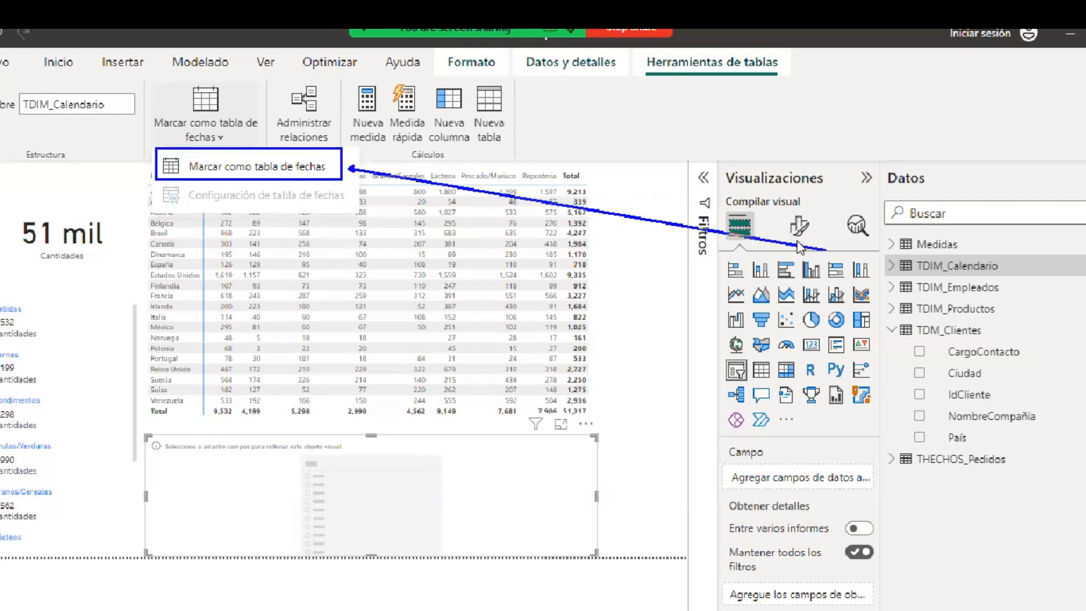
pyautogui.moveTo(339, 164); pyautogui.dragTo(560, 114)
pyautogui.press('t')
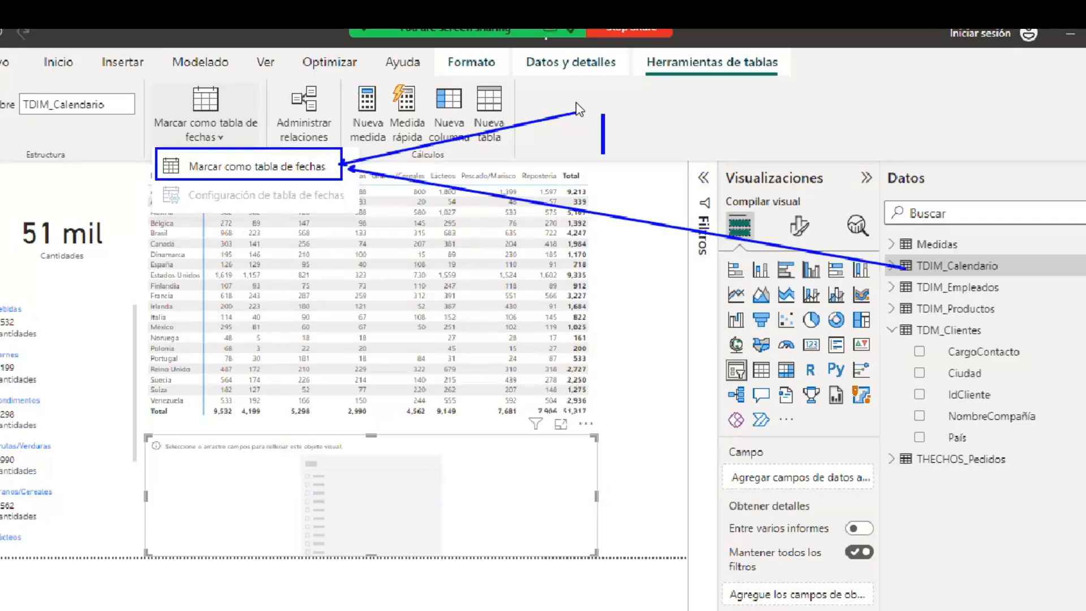
pyautogui.write('FUNCIONES DE INTEL')
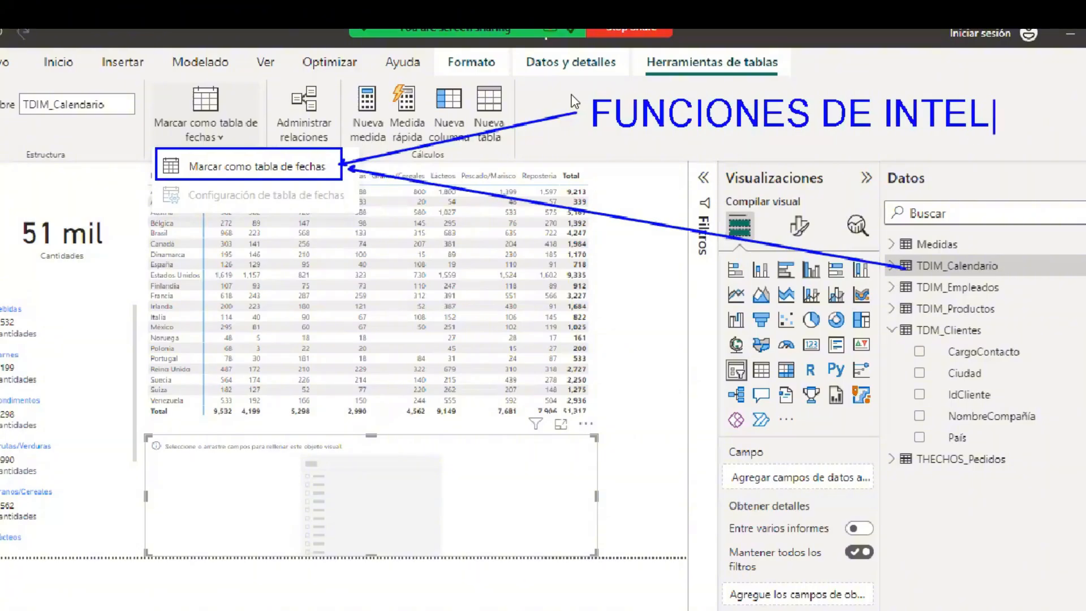
pyautogui.write('I')
pyautogui.write('GENCIA')
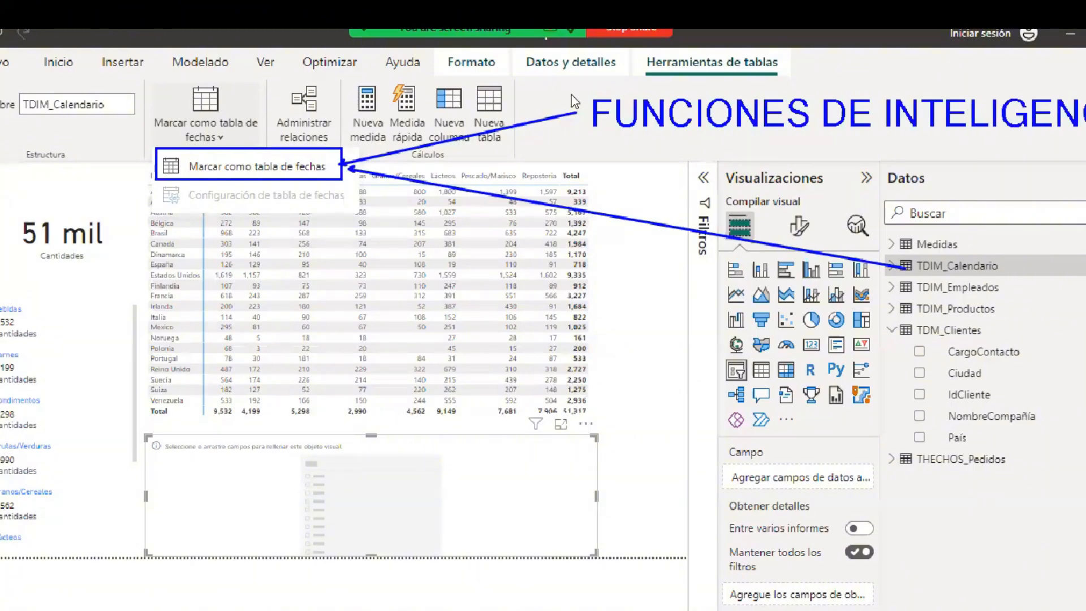
pyautogui.press('Return')
pyautogui.write('DE TIEMPO')
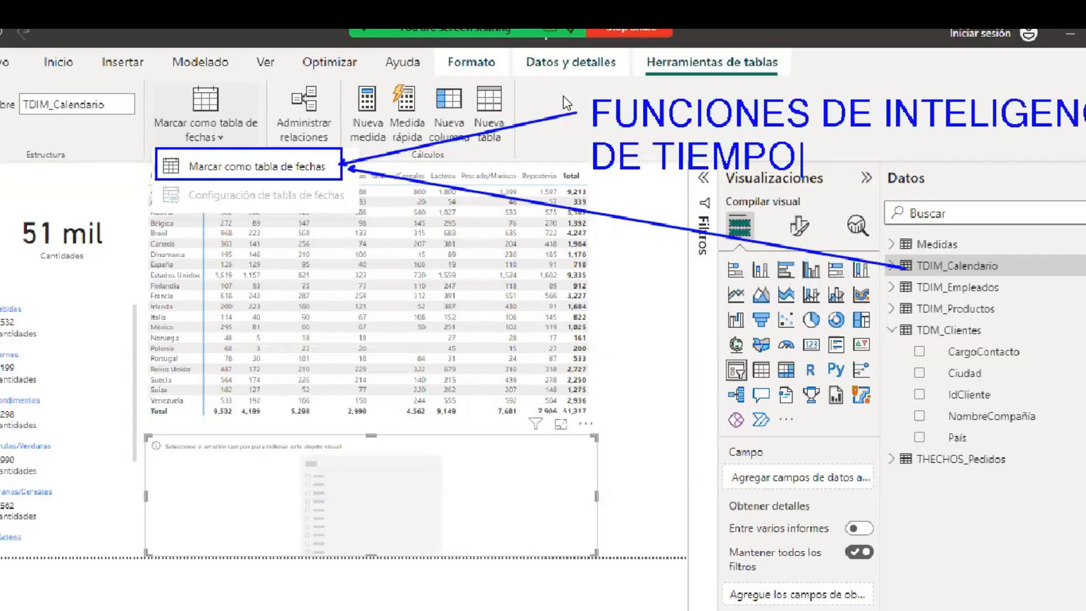
pyautogui.press('Escape')
pyautogui.press('Escape')
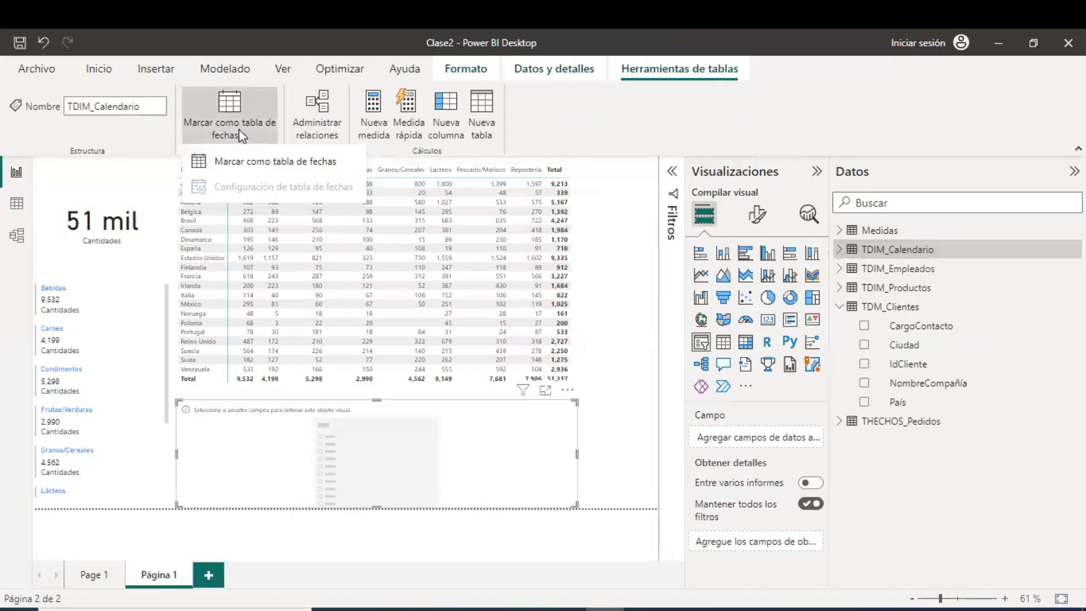
# - Mark TDIM_Calendario as a date table using Fecha as the date column
pyautogui.click(253, 163)
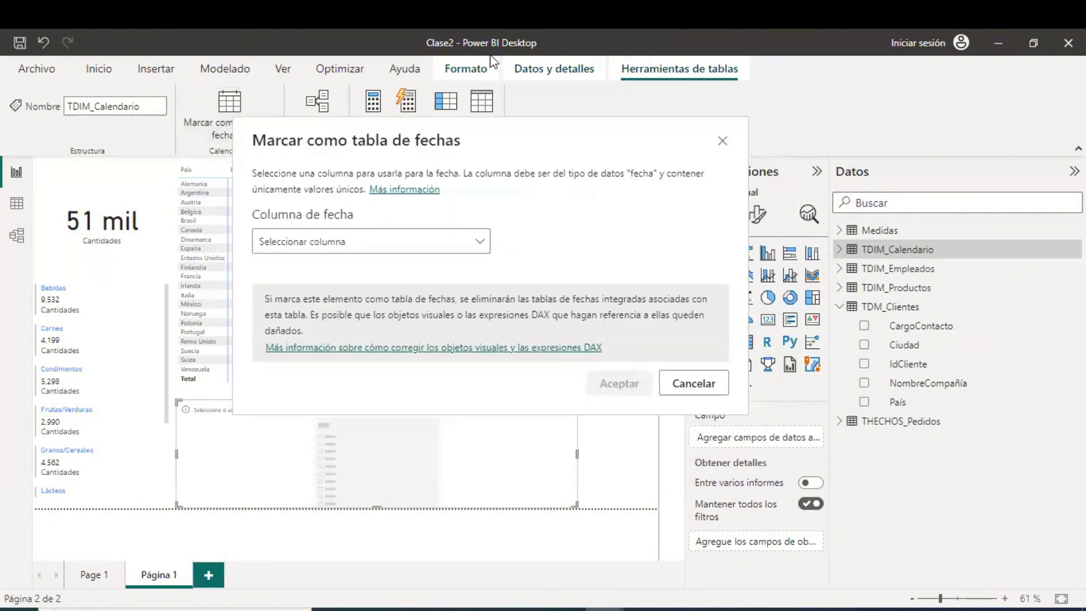
pyautogui.click(477, 243)
pyautogui.click(482, 266)
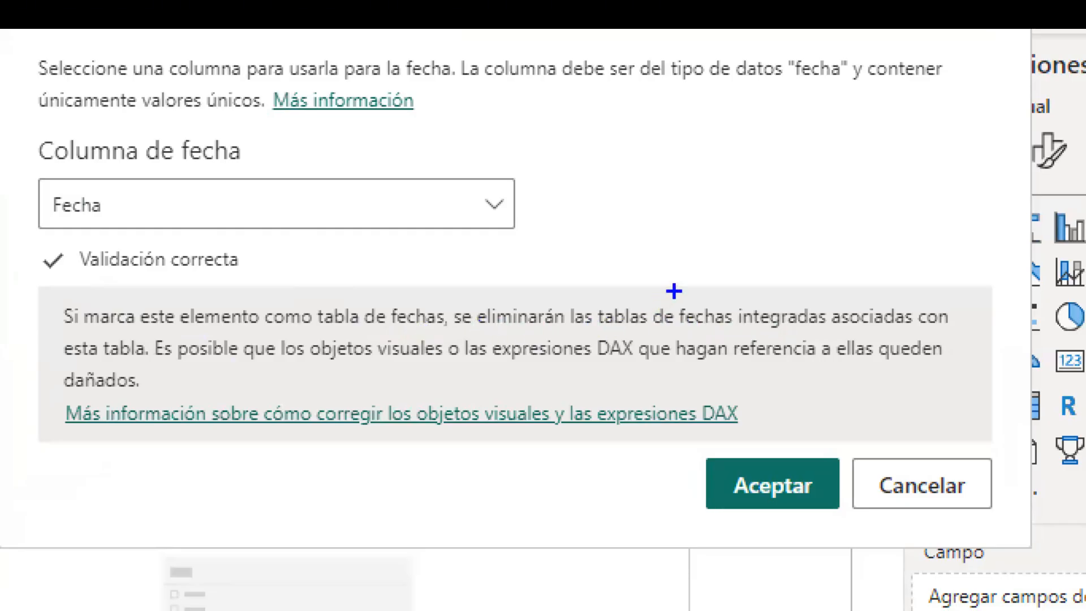
pyautogui.moveTo(674, 290)
pyautogui.mouseDown()
pyautogui.moveTo(709, 312)
pyautogui.moveTo(835, 332)
pyautogui.mouseUp()
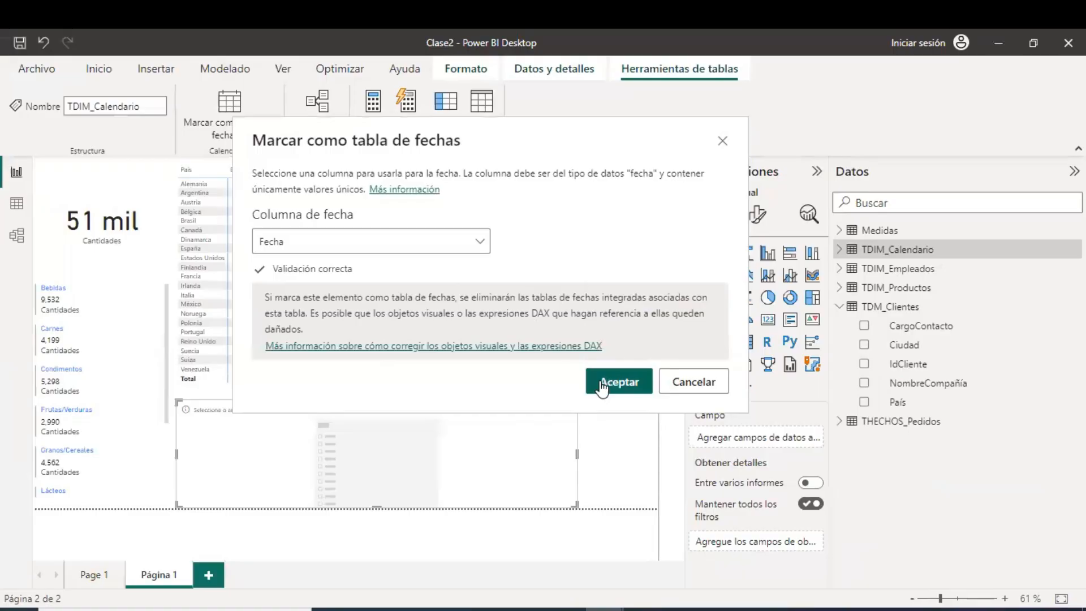
pyautogui.click(729, 488)
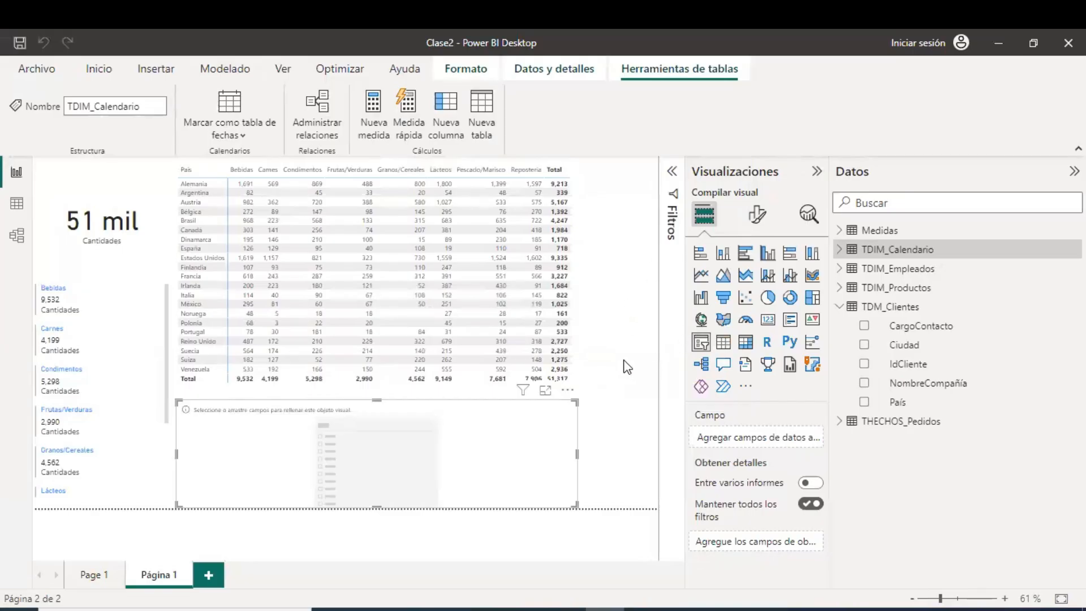
# - Add the Year field from TDIM_Calendario to the empty slicer below the matrix
pyautogui.click(841, 251)
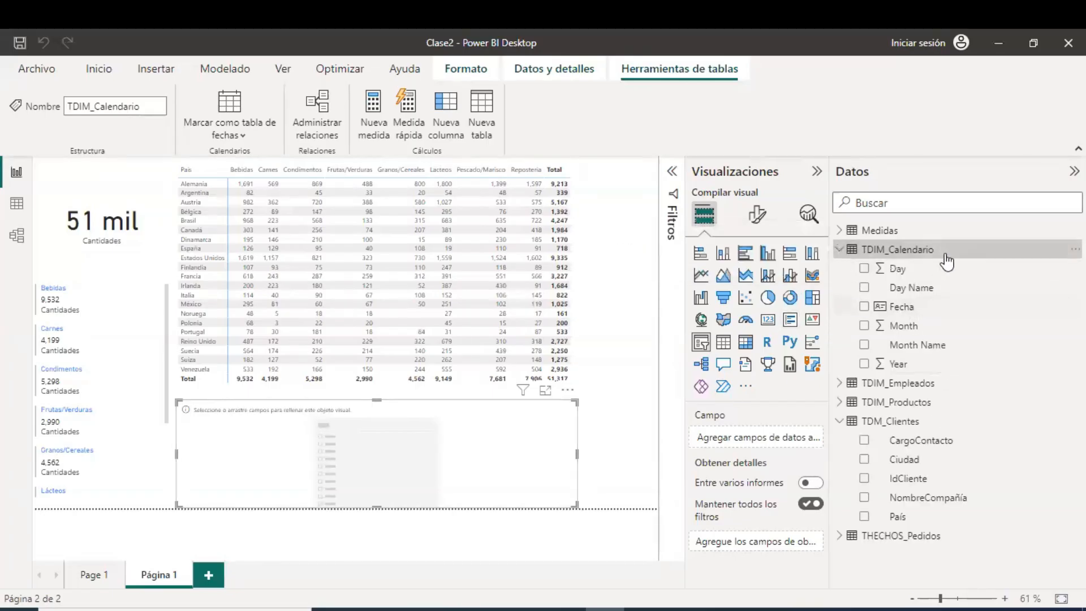
pyautogui.moveTo(904, 370); pyautogui.dragTo(478, 440)
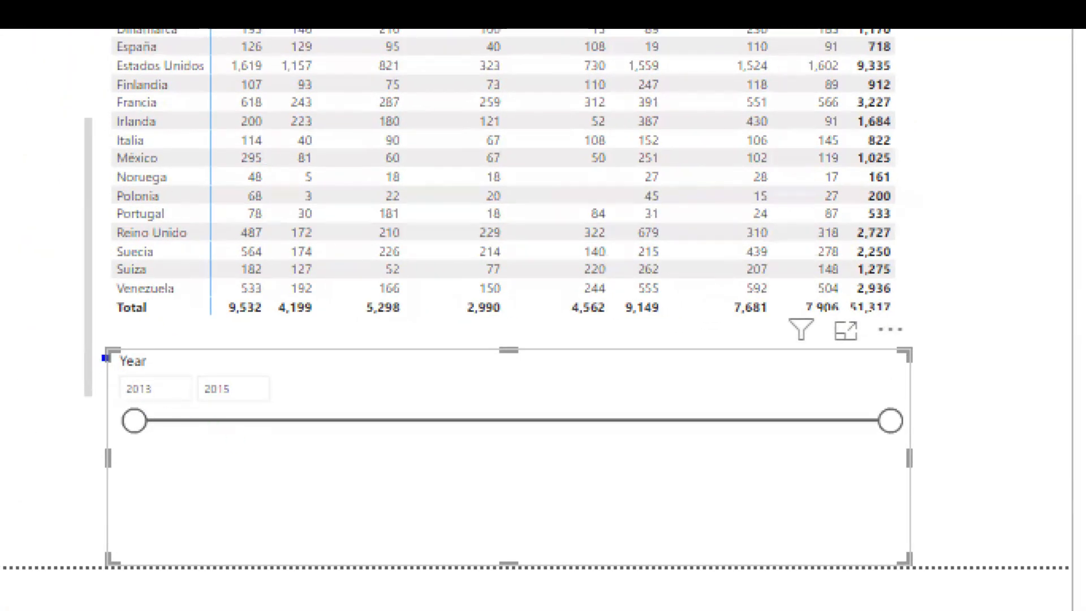
# - Frame the Year slicer's range slider in blue, point arrows at its 2013 and 2015 limits, and clear the annotations
pyautogui.moveTo(105, 358)
pyautogui.mouseDown()
pyautogui.moveTo(979, 453)
pyautogui.moveTo(909, 455)
pyautogui.mouseUp()
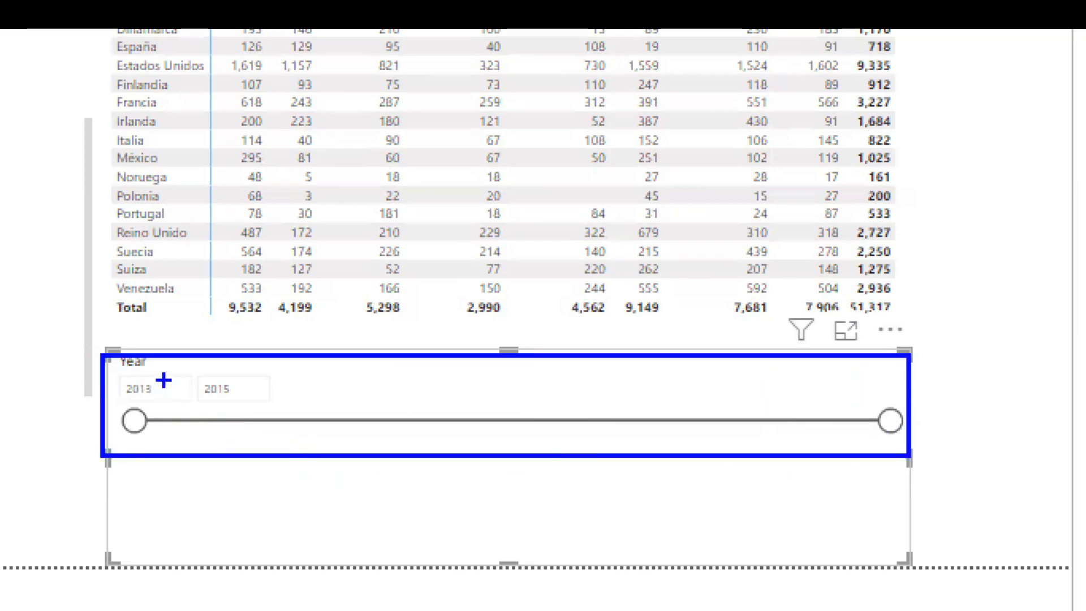
pyautogui.moveTo(163, 382); pyautogui.dragTo(195, 341)
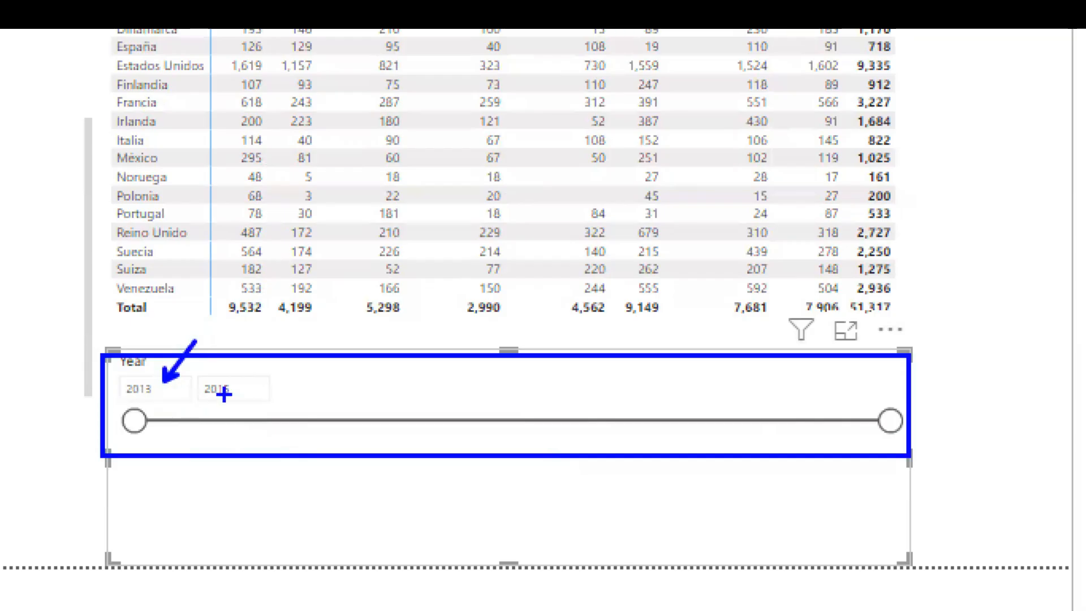
pyautogui.moveTo(262, 378); pyautogui.dragTo(296, 349)
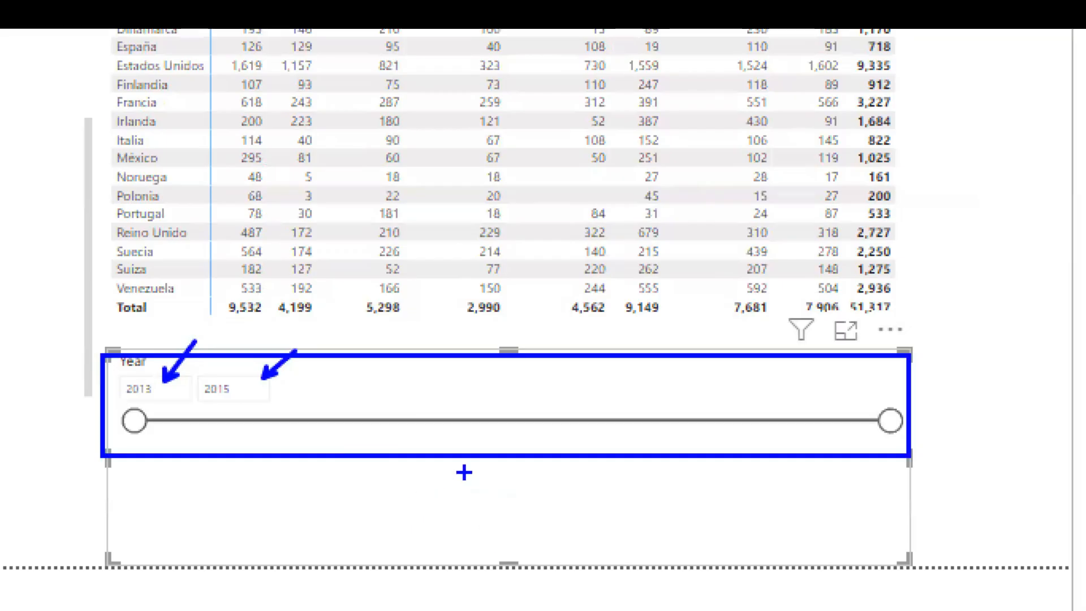
pyautogui.moveTo(437, 513); pyautogui.dragTo(467, 561)
pyautogui.press('Escape')
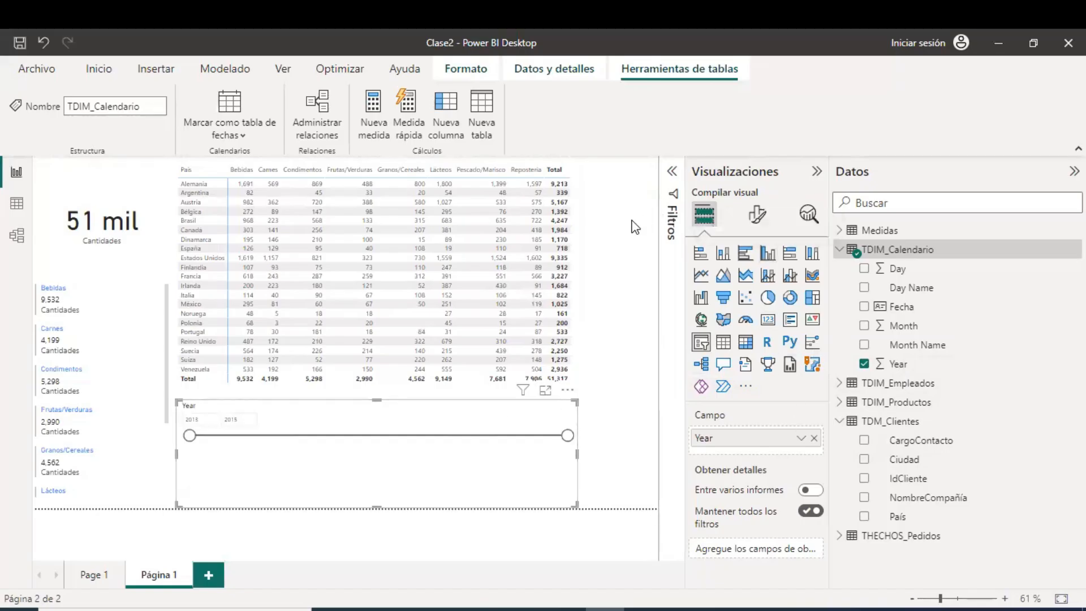
# - Try the Year slicer in the styles Lista vertical, Mosaico, Menú desplegable, Entre, Menor o igual que and Mayor o igual que
pyautogui.click(756, 218)
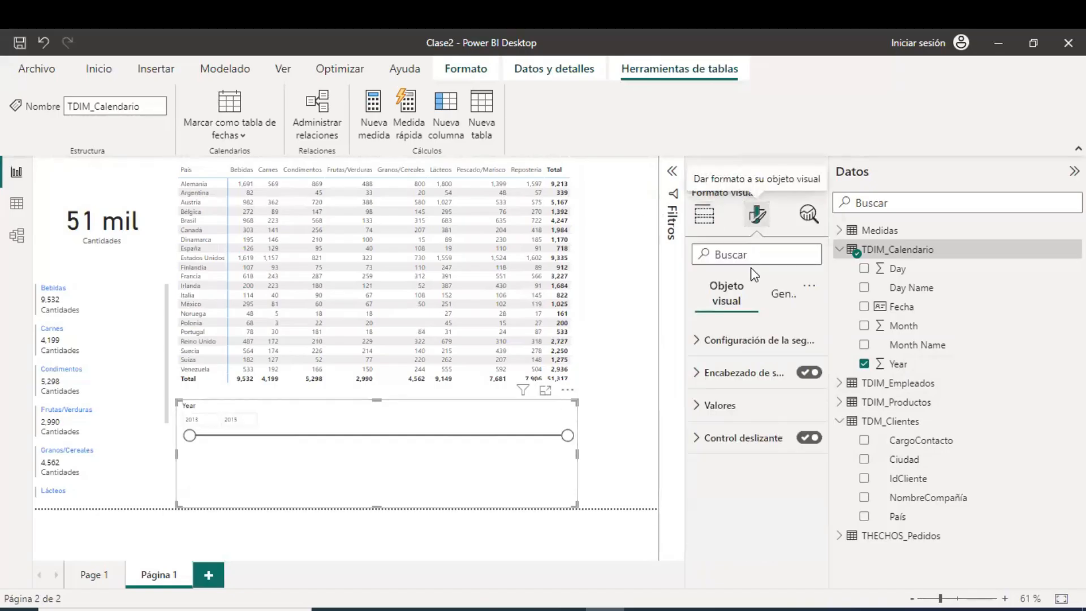
pyautogui.click(757, 343)
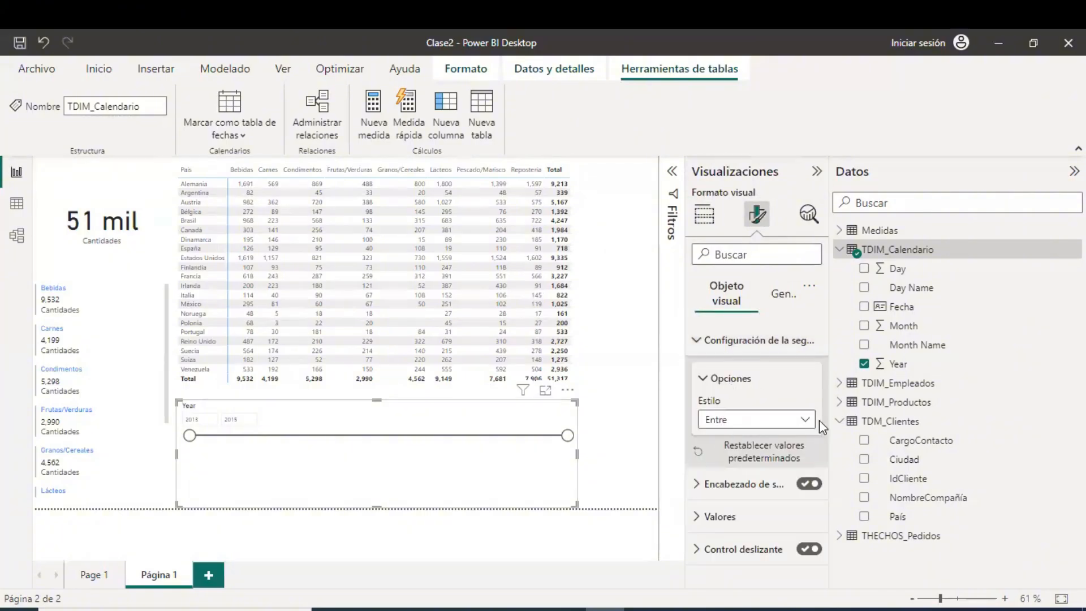
pyautogui.click(807, 421)
pyautogui.click(776, 439)
pyautogui.click(806, 421)
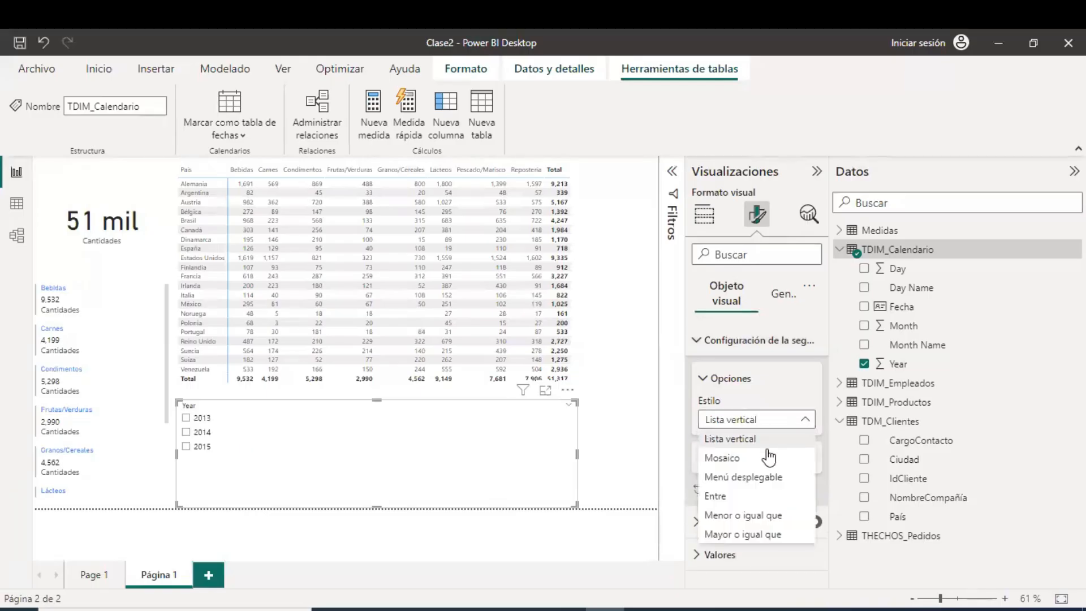
pyautogui.click(770, 457)
pyautogui.click(798, 425)
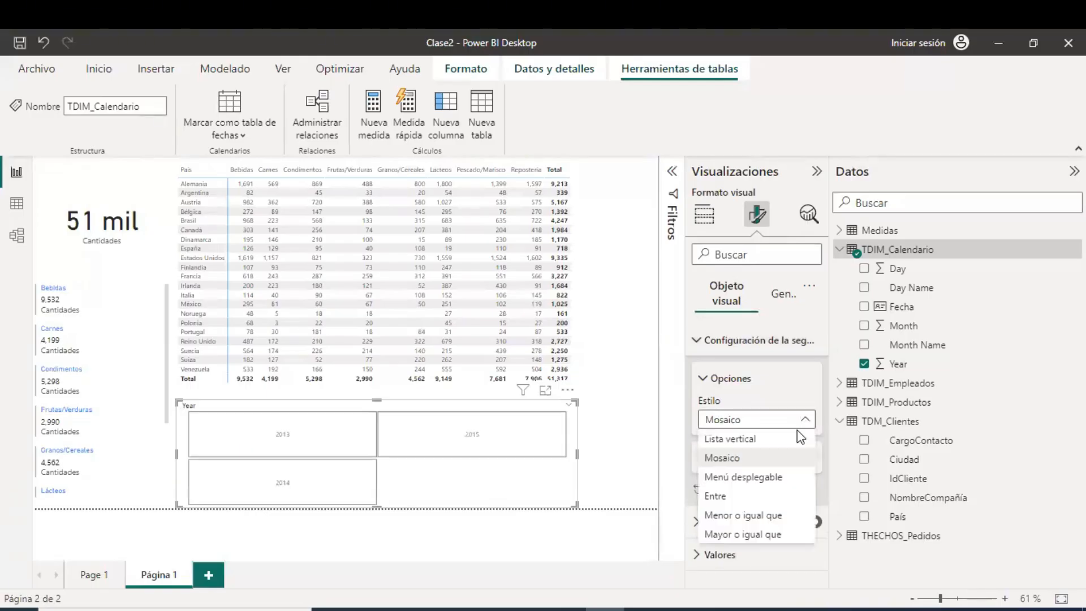
pyautogui.click(758, 477)
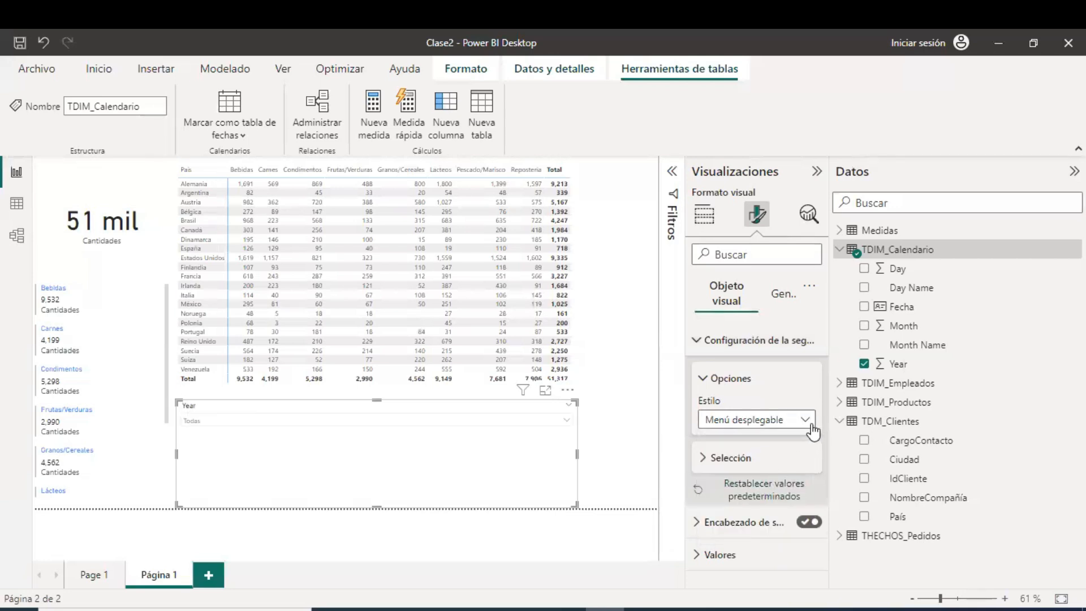
pyautogui.click(813, 431)
pyautogui.click(755, 498)
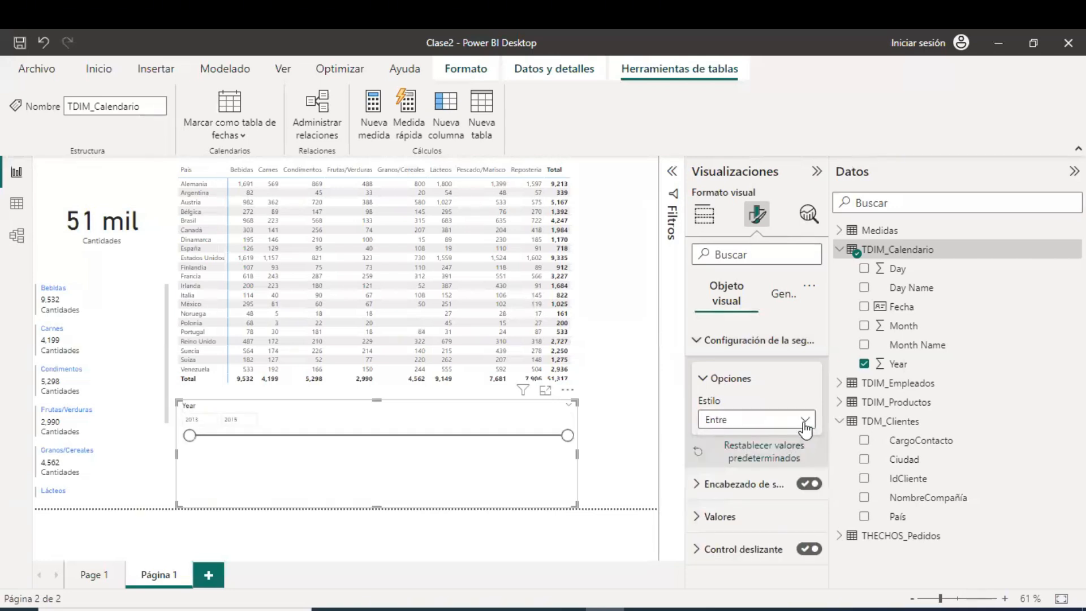
pyautogui.click(806, 430)
pyautogui.click(743, 516)
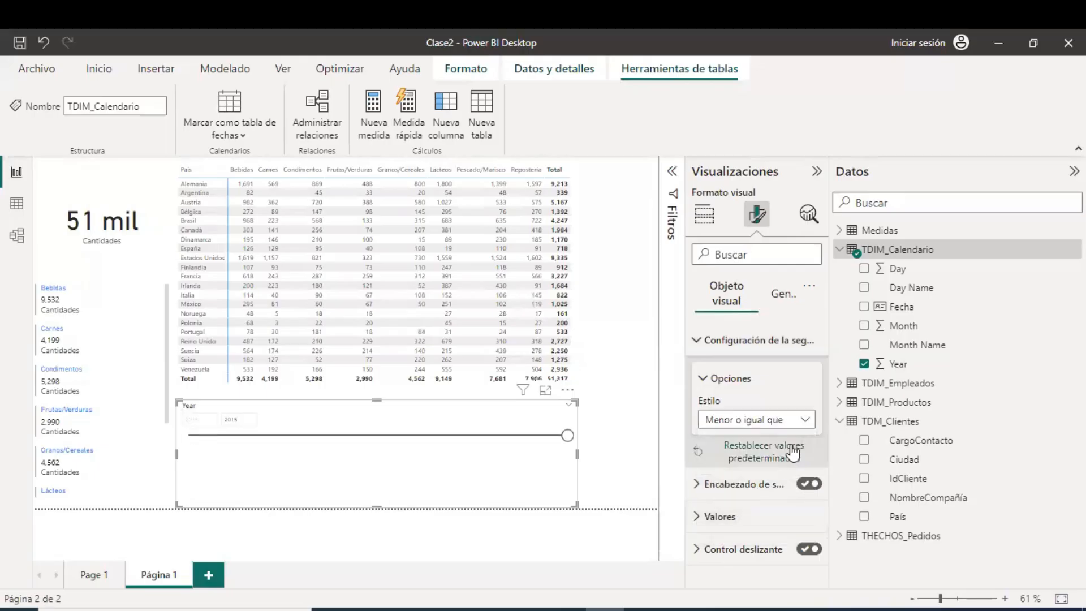
pyautogui.click(806, 420)
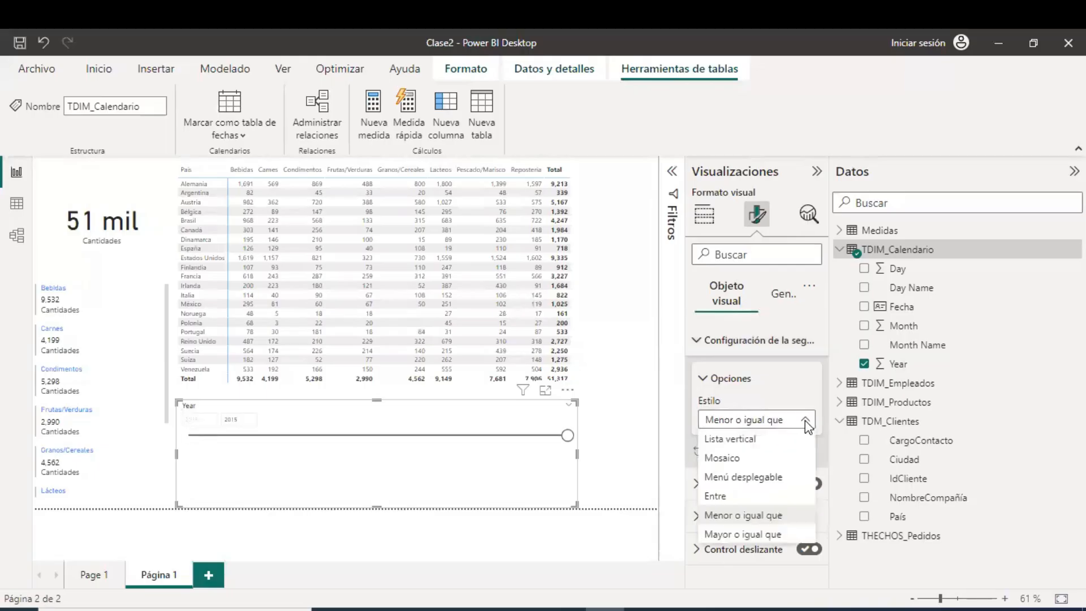
pyautogui.click(741, 534)
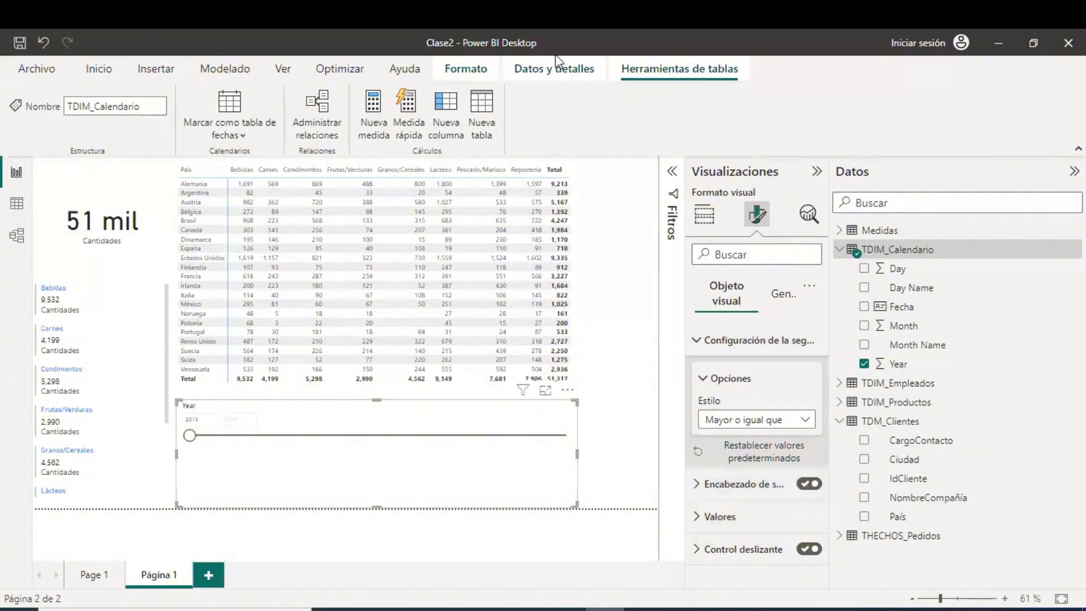
# - Set the Year slicer's style to Mosaico and reduce its height so the three years sit in one row
pyautogui.click(765, 426)
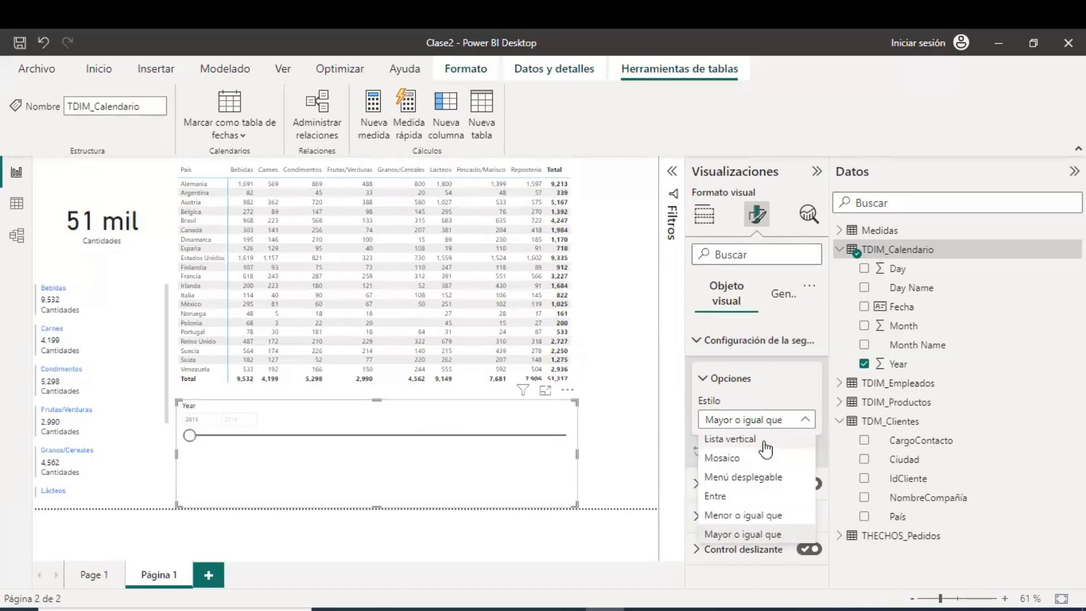
pyautogui.click(765, 458)
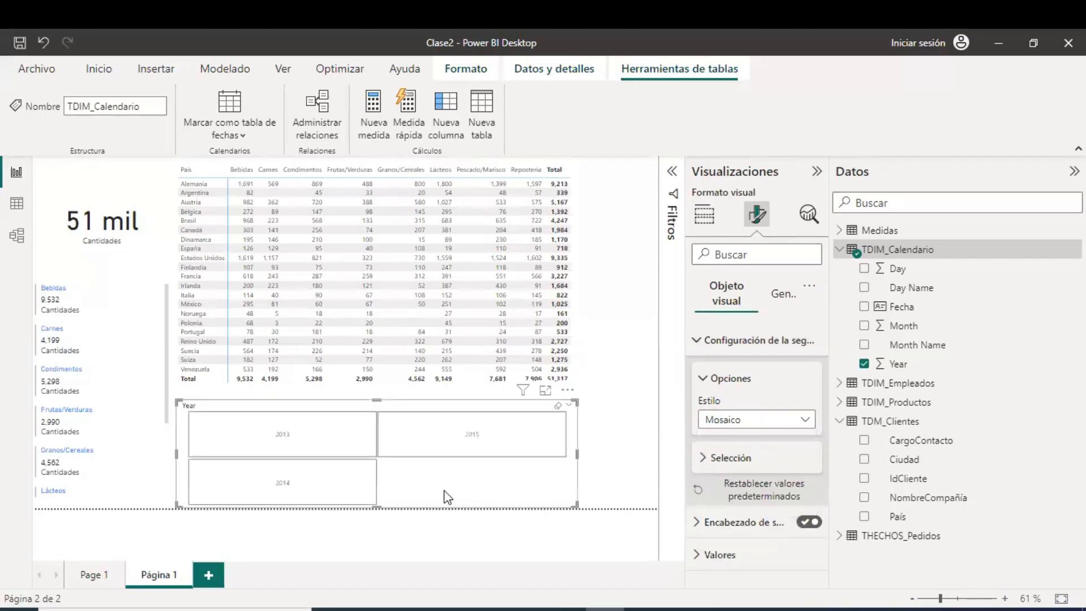
pyautogui.moveTo(382, 509); pyautogui.dragTo(382, 454)
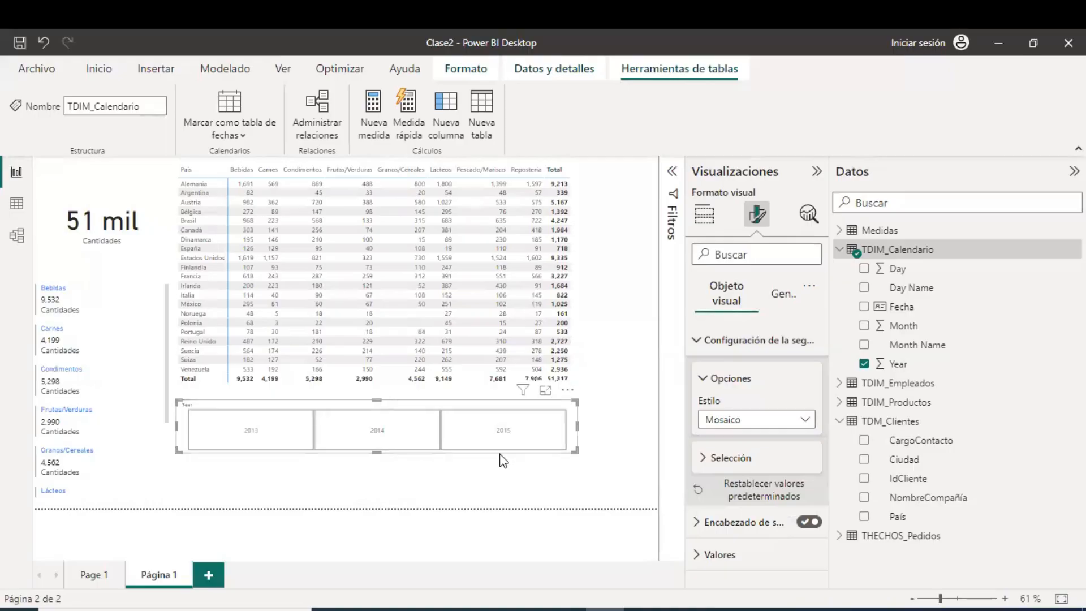
pyautogui.click(509, 478)
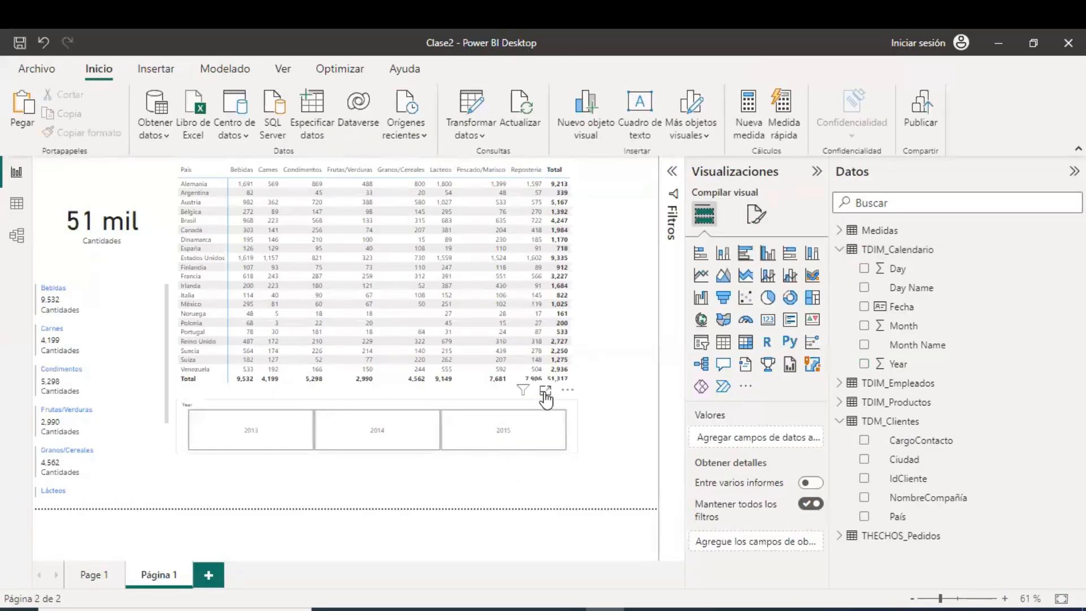
# - Move the Year slicer slightly lower beneath the matrix and deselect it
pyautogui.moveTo(568, 410); pyautogui.dragTo(575, 411)
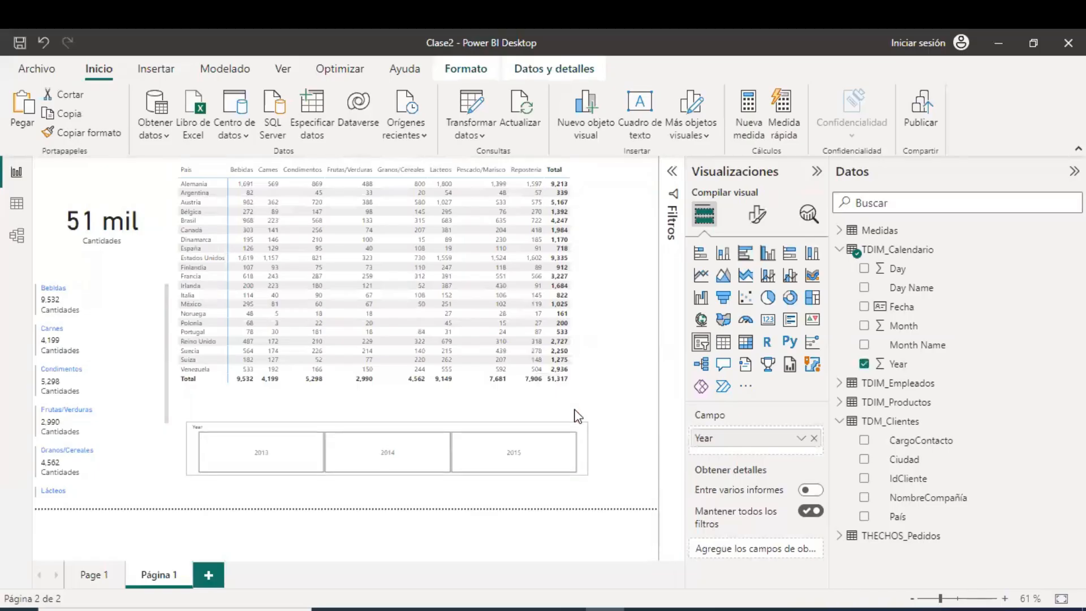
pyautogui.click(616, 495)
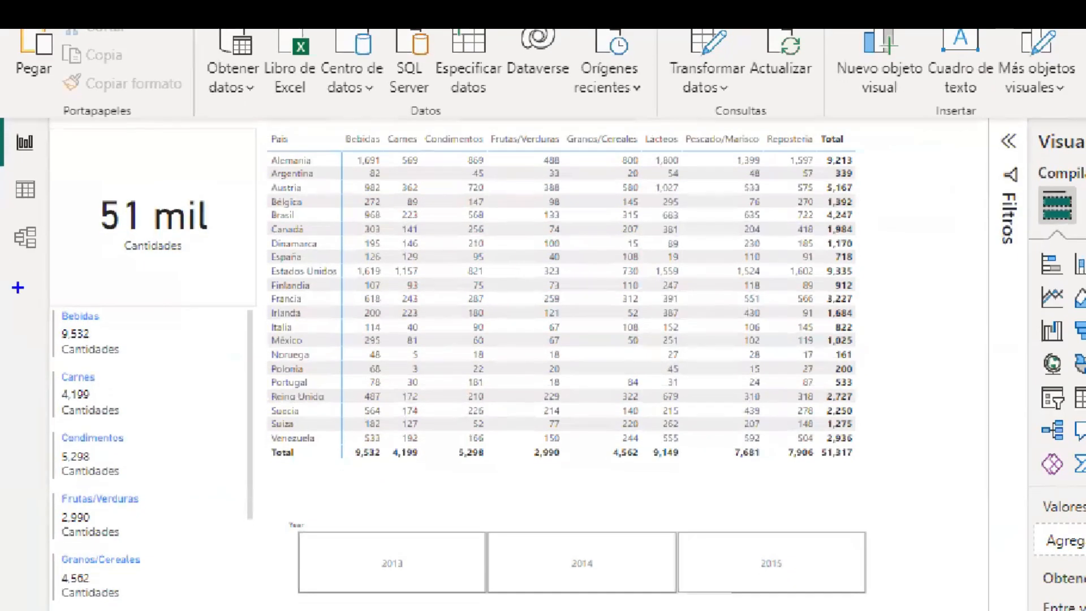
# - Frame the multi-row card, the Year slicer, the Cantidades card and the matrix in blue annotation rectangles
pyautogui.moveTo(244, 610); pyautogui.dragTo(253, 610)
pyautogui.moveTo(286, 492)
pyautogui.mouseDown()
pyautogui.moveTo(589, 606)
pyautogui.moveTo(903, 610)
pyautogui.mouseUp()
pyautogui.moveTo(66, 126)
pyautogui.mouseDown()
pyautogui.moveTo(136, 216)
pyautogui.moveTo(234, 259)
pyautogui.mouseUp()
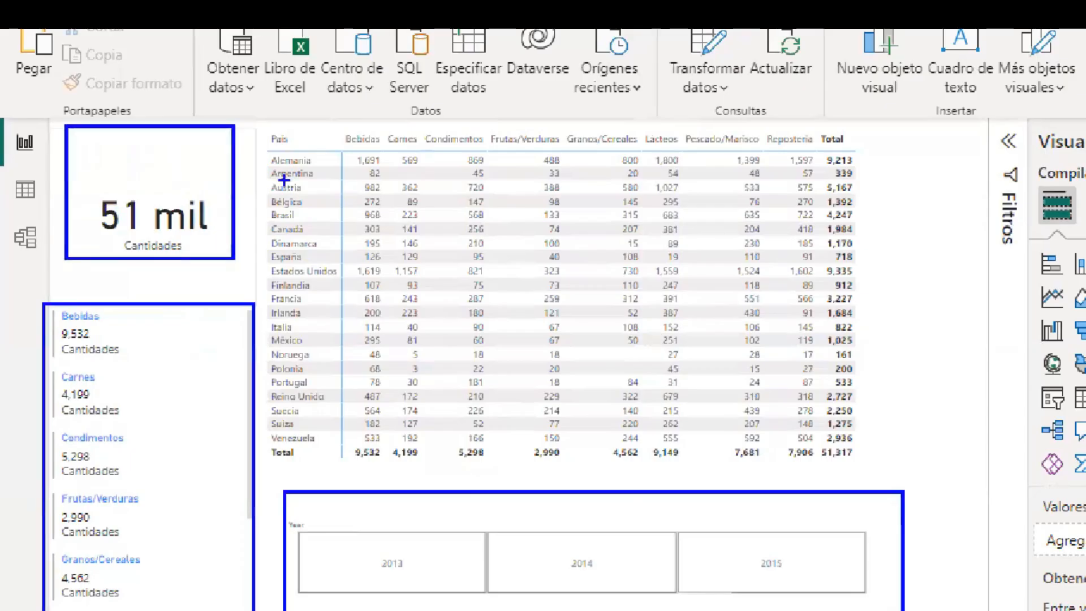
pyautogui.moveTo(259, 123); pyautogui.dragTo(868, 469)
# - Draw blue annotation arrows linking the slicer with the matrix, multi-row card and card, plus one from the multi-row card to the card
pyautogui.moveTo(605, 376); pyautogui.dragTo(677, 502)
pyautogui.moveTo(176, 484)
pyautogui.mouseDown()
pyautogui.moveTo(282, 549)
pyautogui.moveTo(306, 548)
pyautogui.mouseUp()
pyautogui.moveTo(298, 518)
pyautogui.mouseDown()
pyautogui.moveTo(331, 566)
pyautogui.moveTo(198, 579)
pyautogui.mouseUp()
pyautogui.moveTo(169, 543); pyautogui.dragTo(197, 478)
pyautogui.moveTo(151, 208)
pyautogui.mouseDown()
pyautogui.moveTo(193, 243)
pyautogui.moveTo(357, 555)
pyautogui.mouseUp()
pyautogui.moveTo(333, 532)
pyautogui.mouseDown()
pyautogui.moveTo(362, 540)
pyautogui.moveTo(358, 552)
pyautogui.mouseUp()
pyautogui.moveTo(164, 289)
pyautogui.mouseDown()
pyautogui.moveTo(164, 216)
pyautogui.moveTo(212, 226)
pyautogui.mouseUp()
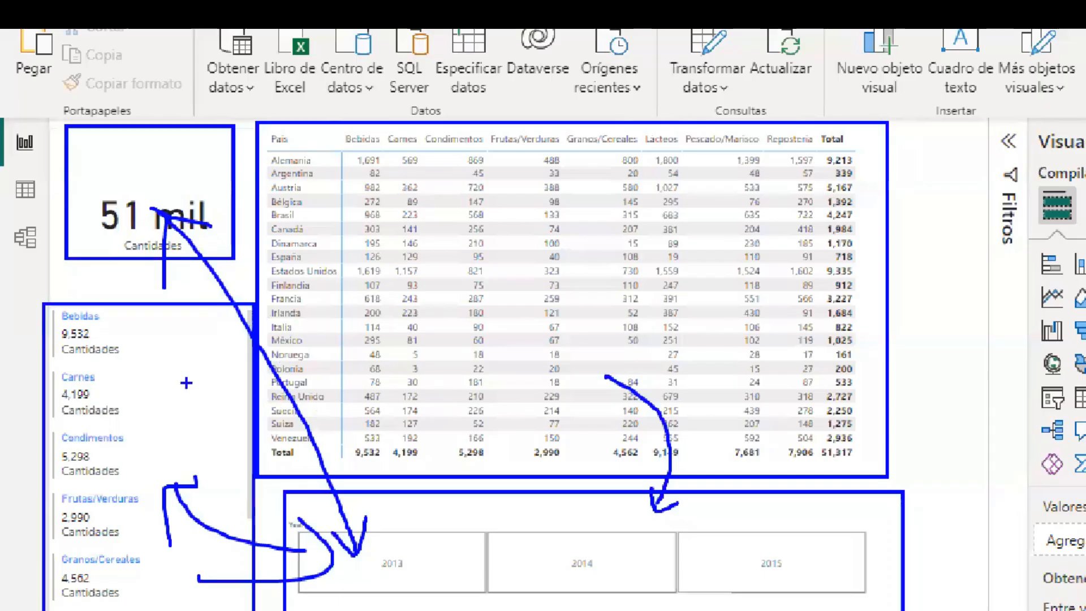
# - Add arrows linking the matrix, multi-row card and Cantidades card with one another, and clear all the annotations
pyautogui.moveTo(187, 382)
pyautogui.mouseDown()
pyautogui.moveTo(329, 305)
pyautogui.moveTo(314, 352)
pyautogui.mouseUp()
pyautogui.moveTo(162, 346)
pyautogui.mouseDown()
pyautogui.moveTo(172, 411)
pyautogui.moveTo(201, 416)
pyautogui.mouseUp()
pyautogui.moveTo(133, 397); pyautogui.dragTo(125, 232)
pyautogui.moveTo(98, 346); pyautogui.dragTo(161, 371)
pyautogui.moveTo(113, 210); pyautogui.dragTo(146, 262)
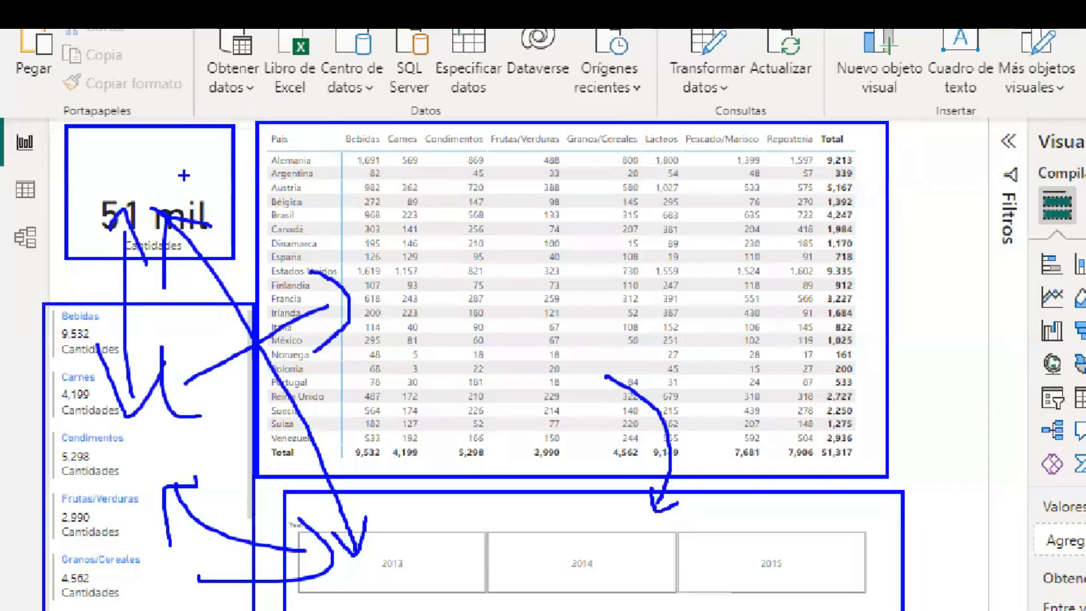
pyautogui.moveTo(184, 175); pyautogui.dragTo(329, 186)
pyautogui.moveTo(314, 160); pyautogui.dragTo(316, 215)
pyautogui.moveTo(203, 154)
pyautogui.mouseDown()
pyautogui.moveTo(164, 169)
pyautogui.moveTo(198, 195)
pyautogui.mouseUp()
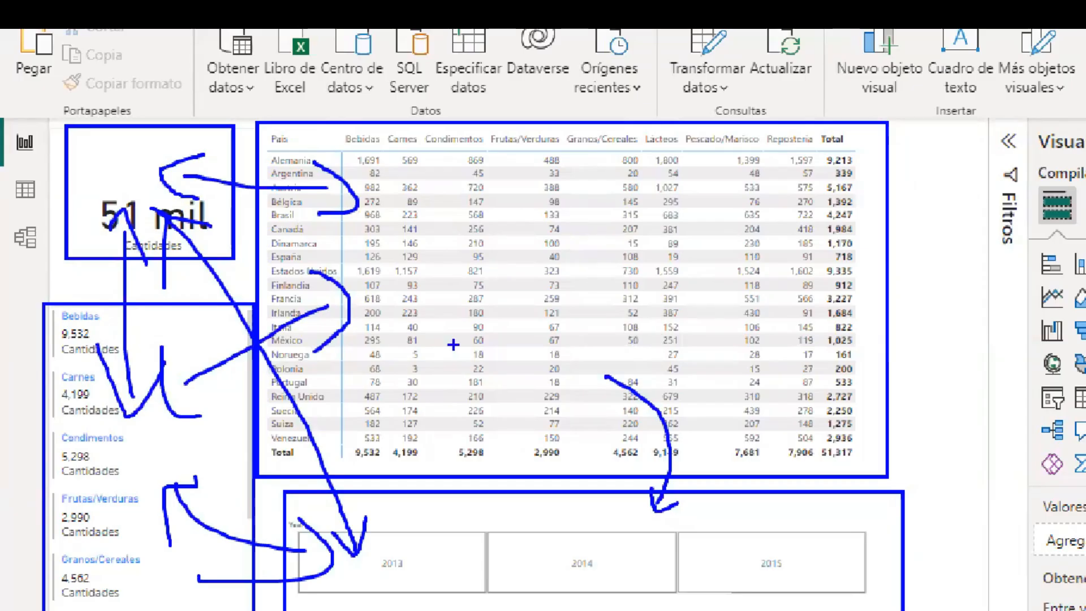
pyautogui.press('Escape')
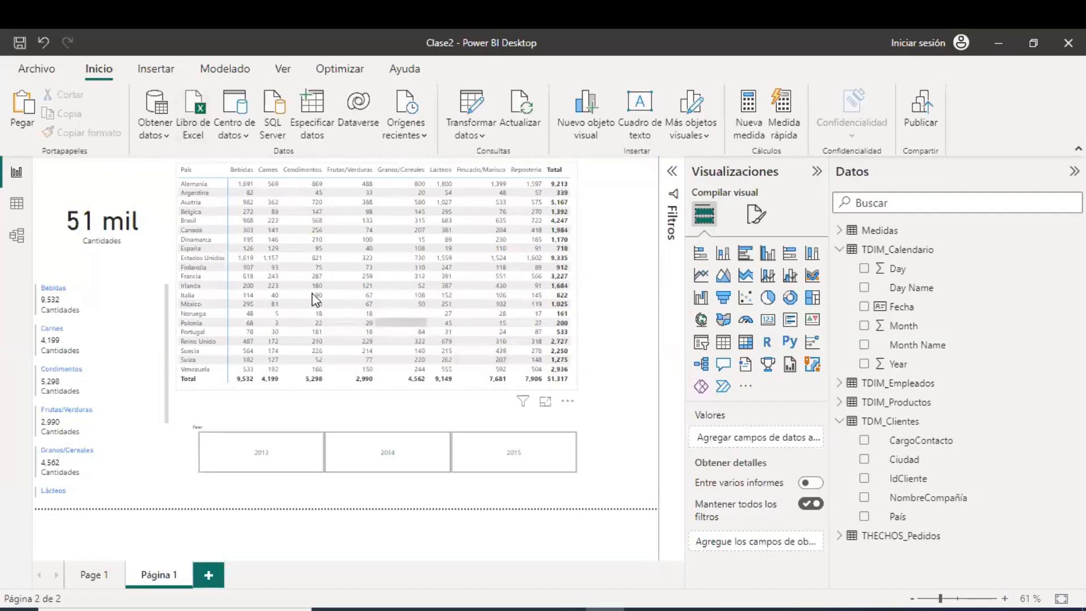
# - Test cross-filtering with Francia in the matrix and with Bebidas through Granos/Cereales in the multi-row card, clear it, and select the Cantidades card
pyautogui.click(195, 281)
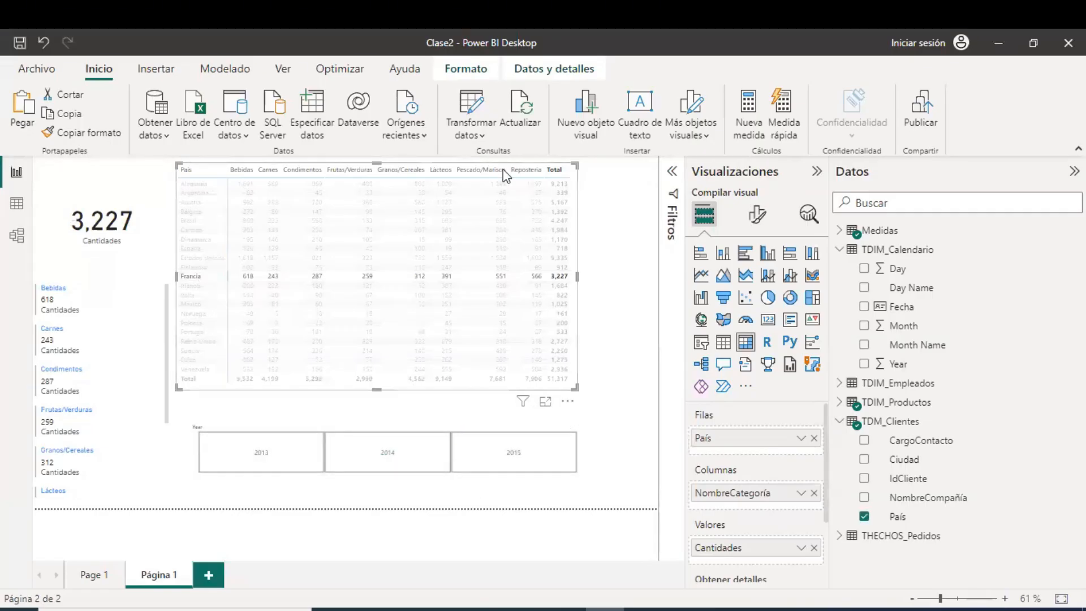
pyautogui.click(198, 276)
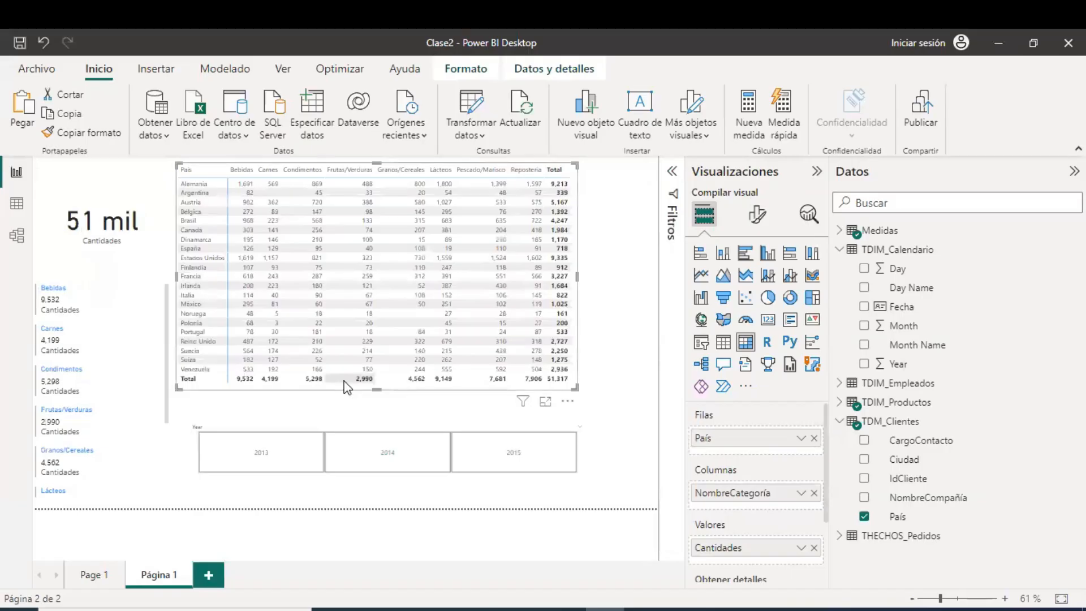
pyautogui.click(57, 300)
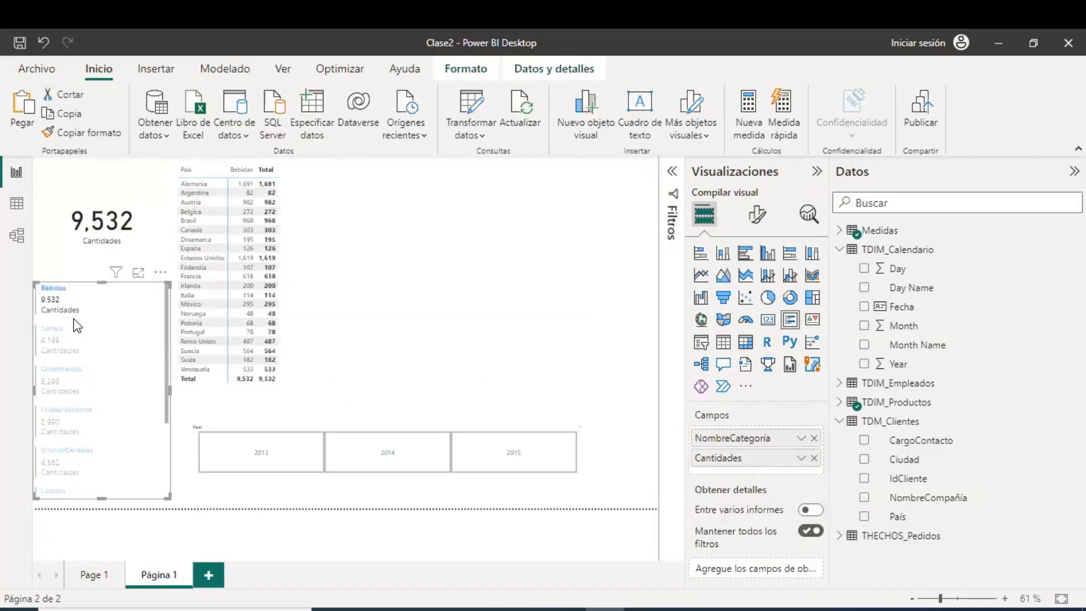
pyautogui.click(55, 351)
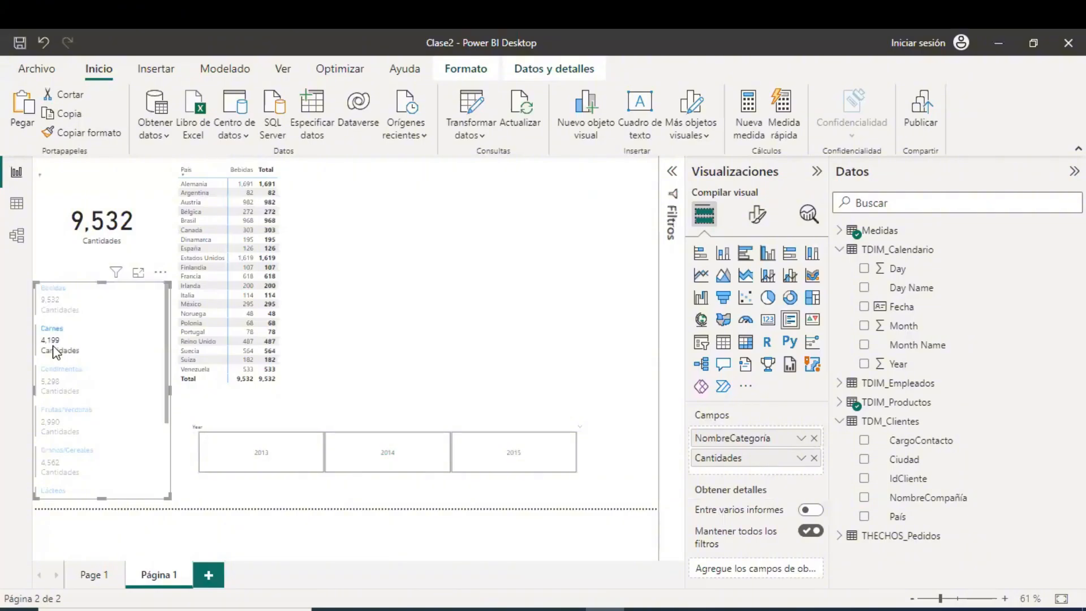
pyautogui.click(55, 380)
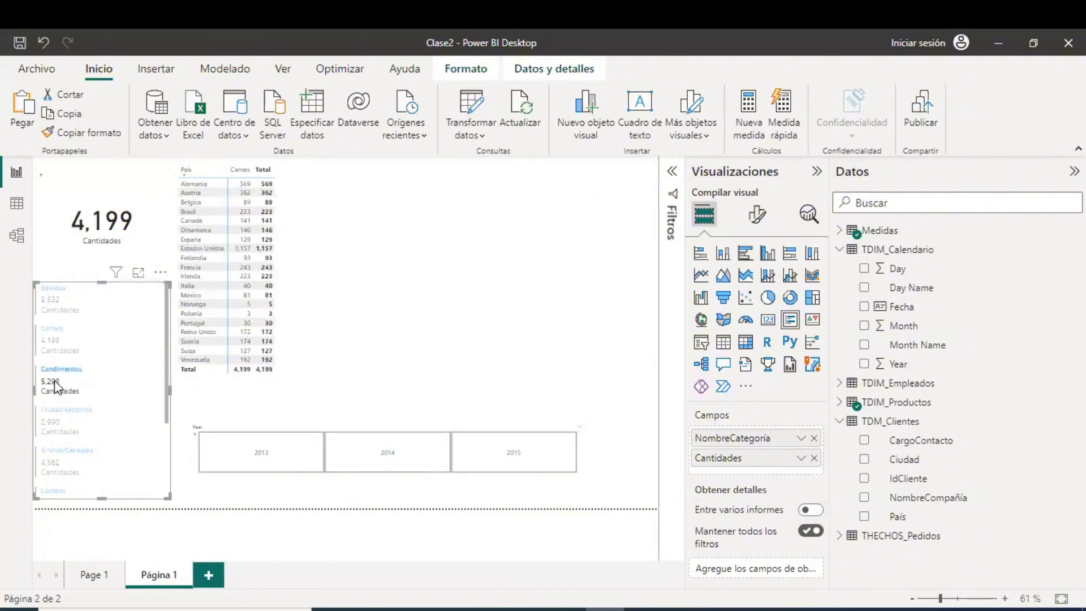
pyautogui.click(62, 427)
pyautogui.click(67, 469)
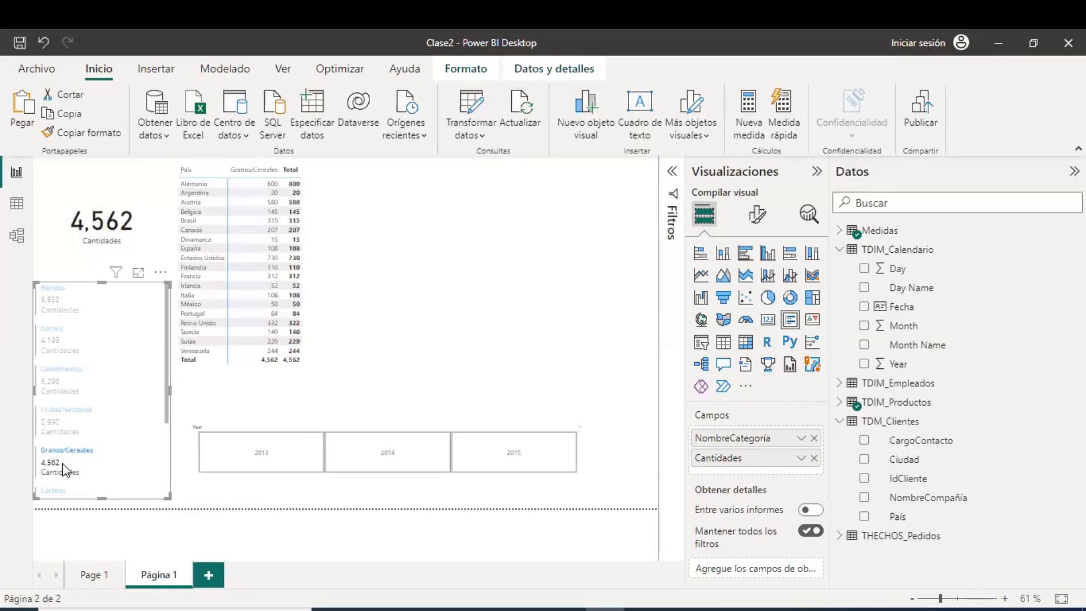
pyautogui.click(66, 469)
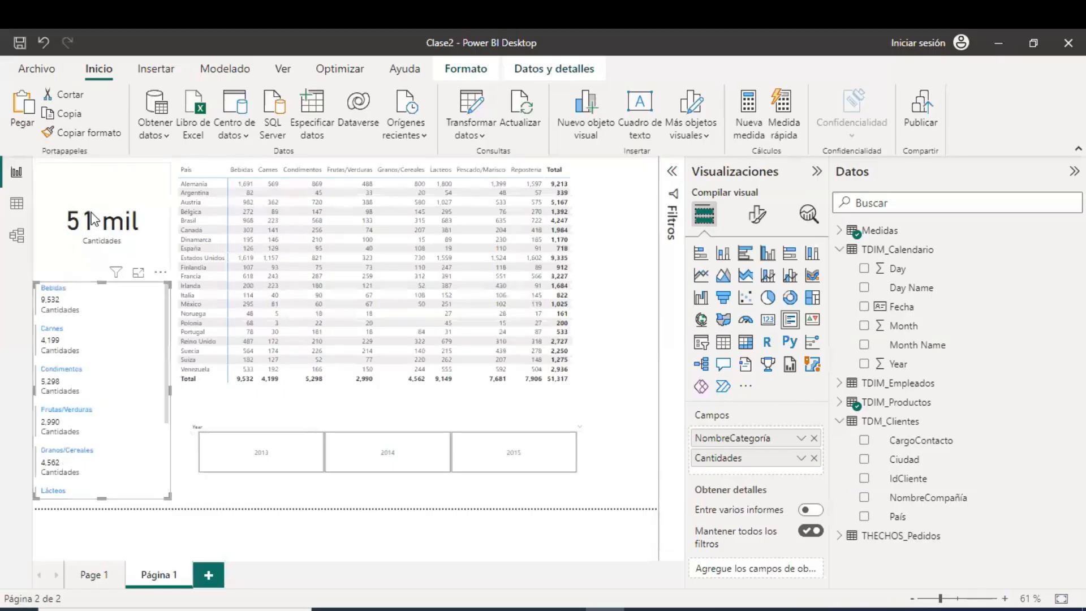
pyautogui.click(85, 228)
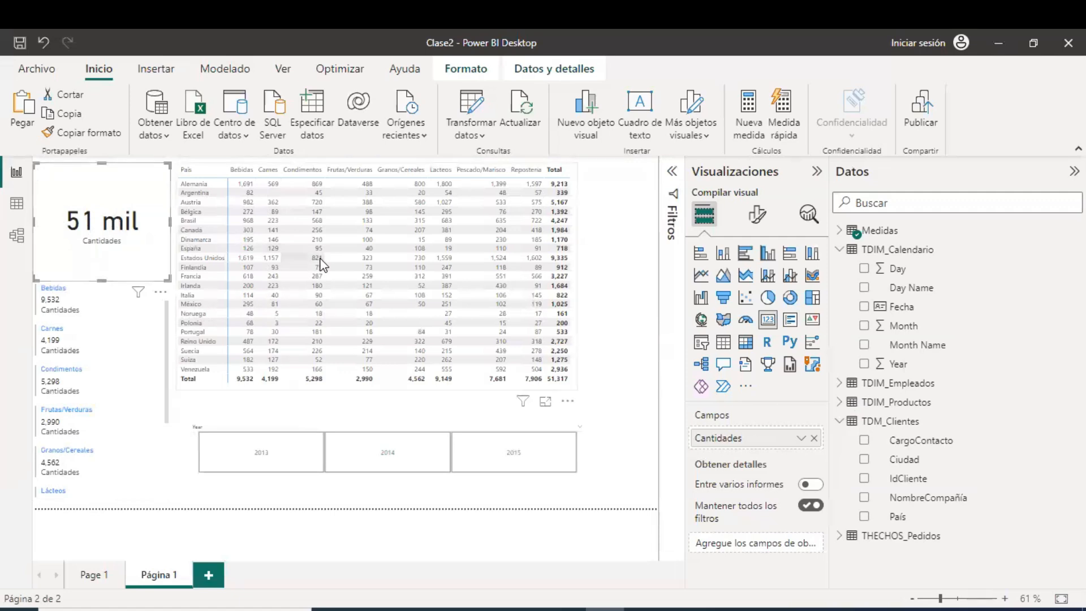
# - Filter the page to 2013 with the Year slicer and draw blue arrows from it towards the matrix, multi-row card and card
pyautogui.click(280, 468)
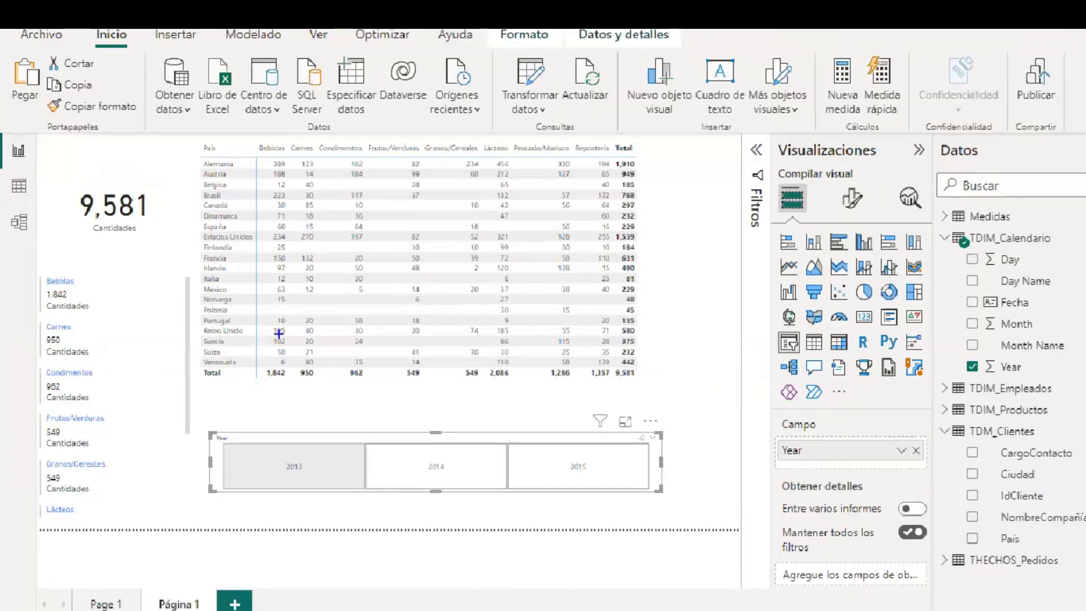
pyautogui.moveTo(279, 334); pyautogui.dragTo(279, 418)
pyautogui.moveTo(131, 364)
pyautogui.mouseDown()
pyautogui.moveTo(219, 410)
pyautogui.moveTo(205, 423)
pyautogui.mouseUp()
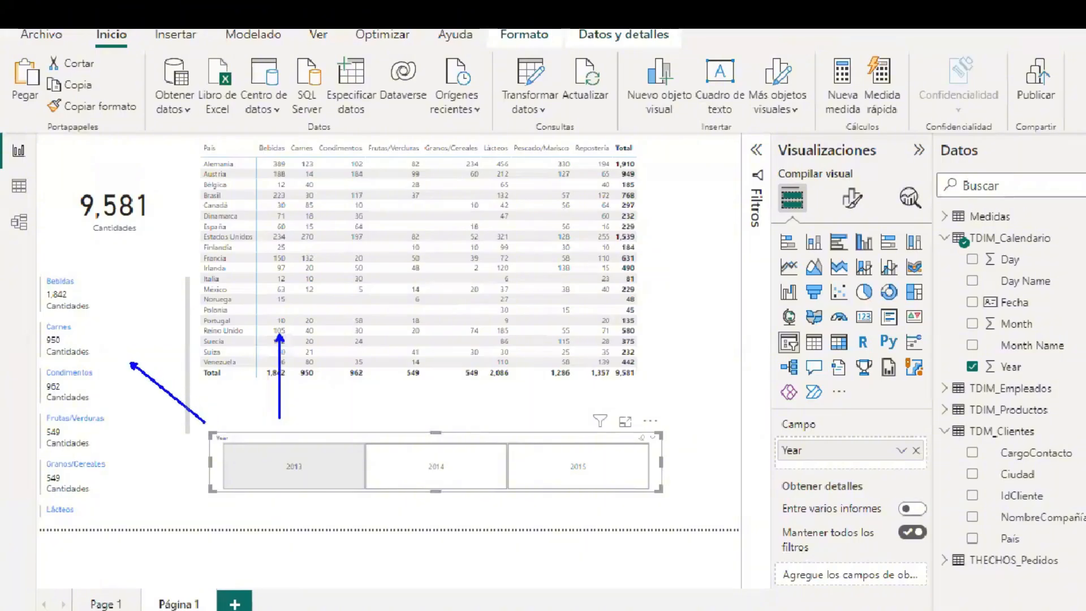
pyautogui.moveTo(159, 240); pyautogui.dragTo(249, 419)
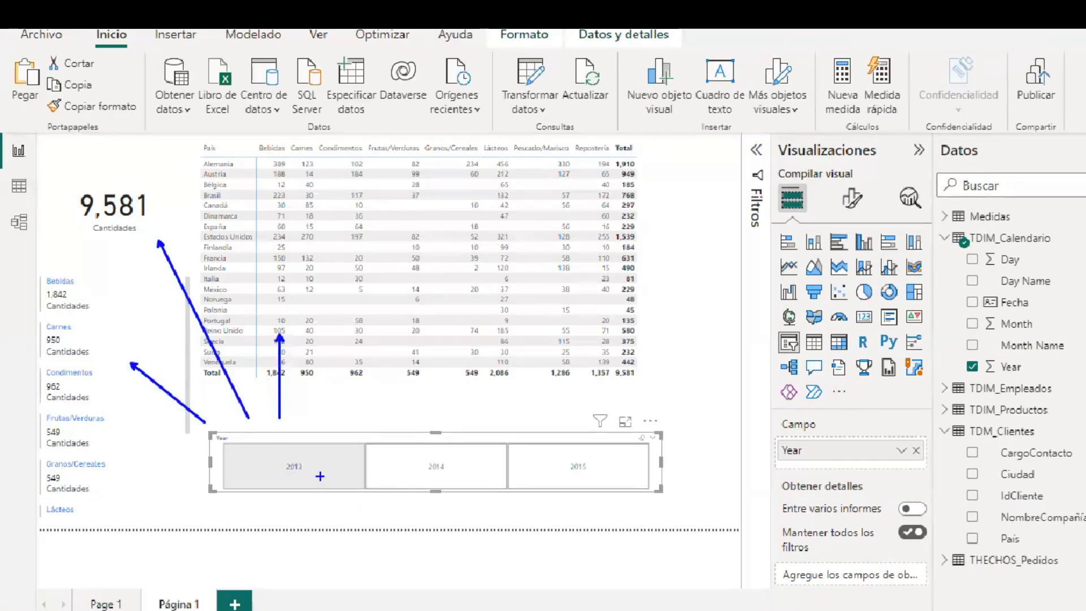
# - Mark the 2013 tile in blue, sketch curved arrows from it to the three visuals, and clear the annotations
pyautogui.moveTo(319, 467); pyautogui.dragTo(369, 507)
pyautogui.moveTo(317, 450)
pyautogui.mouseDown()
pyautogui.moveTo(253, 441)
pyautogui.moveTo(295, 465)
pyautogui.moveTo(208, 476)
pyautogui.moveTo(142, 404)
pyautogui.mouseUp()
pyautogui.moveTo(237, 455)
pyautogui.mouseDown()
pyautogui.moveTo(156, 228)
pyautogui.moveTo(164, 208)
pyautogui.moveTo(168, 220)
pyautogui.mouseUp()
pyautogui.moveTo(261, 447)
pyautogui.mouseDown()
pyautogui.moveTo(272, 451)
pyautogui.moveTo(315, 321)
pyautogui.moveTo(361, 365)
pyautogui.mouseUp()
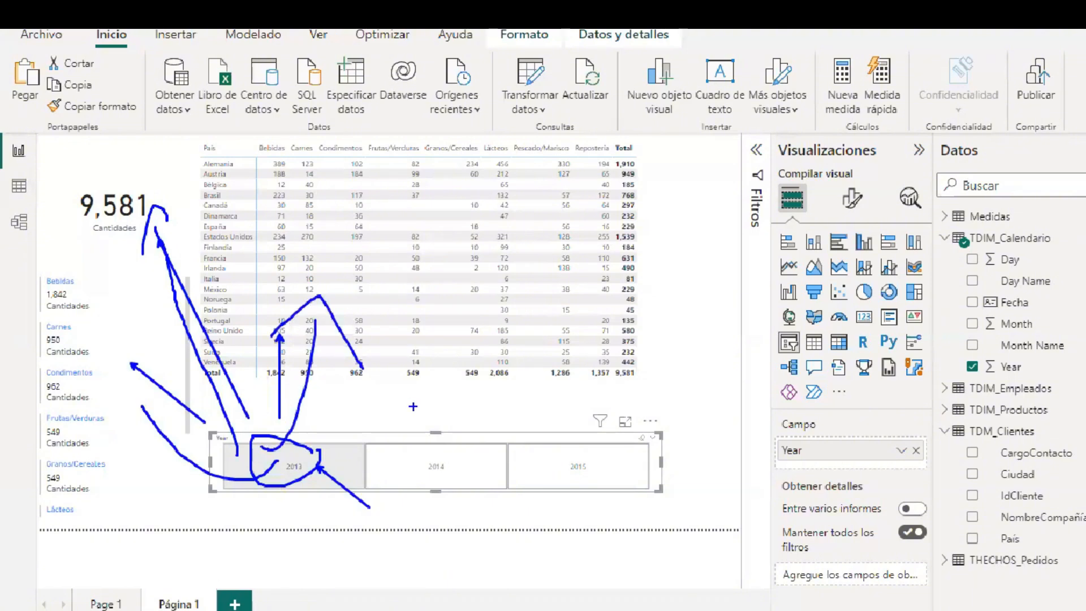
pyautogui.press('Escape')
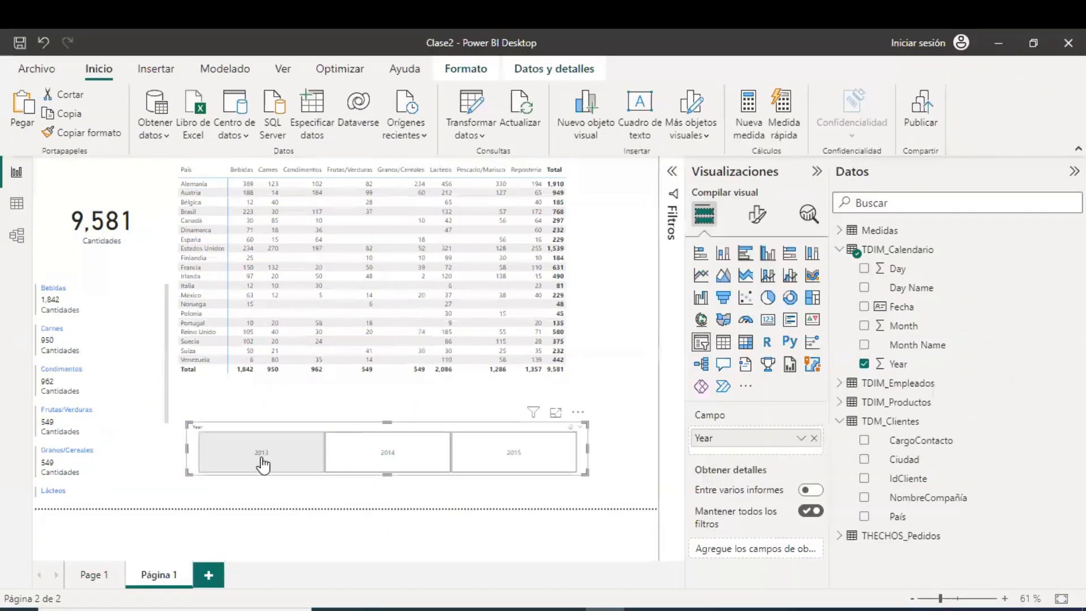
# - Switch the Year slicer between 2014, 2015 and 2013 to try filtering the page by single years
pyautogui.click(396, 462)
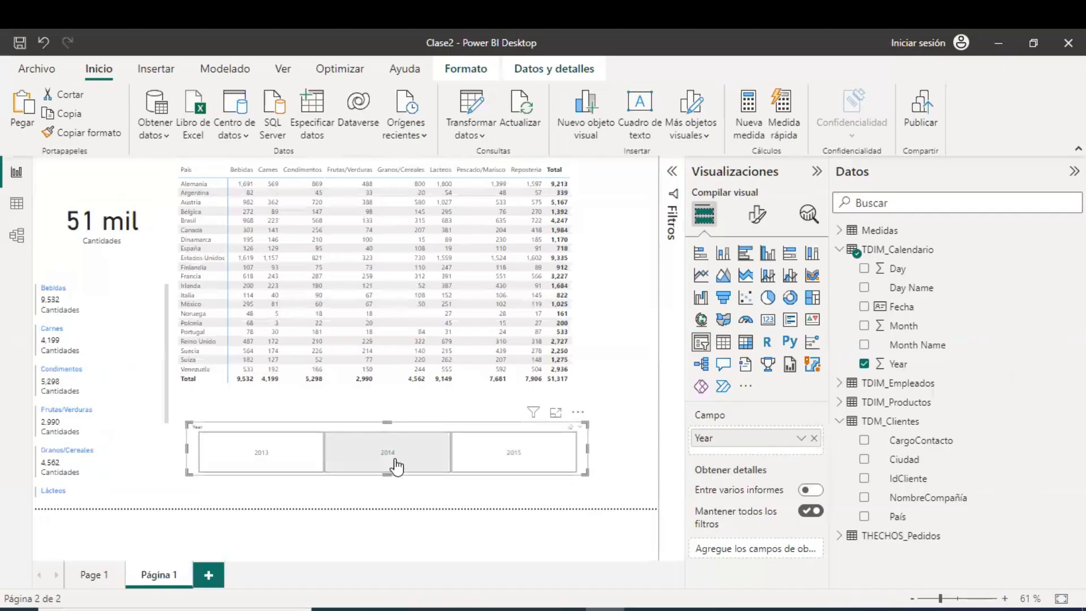
pyautogui.click(485, 461)
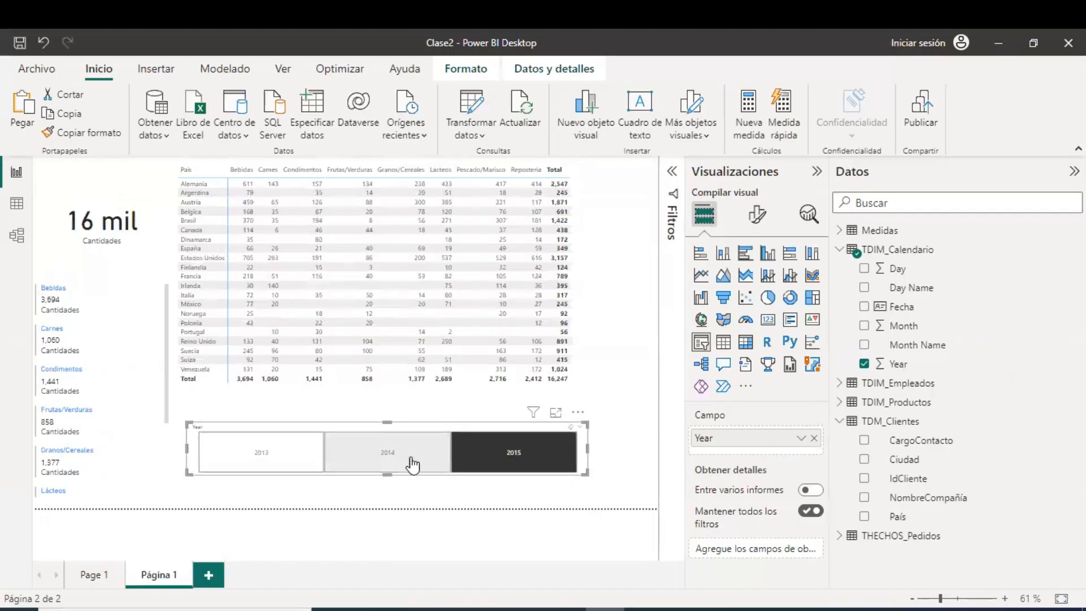
pyautogui.click(391, 460)
pyautogui.click(284, 454)
pyautogui.click(395, 457)
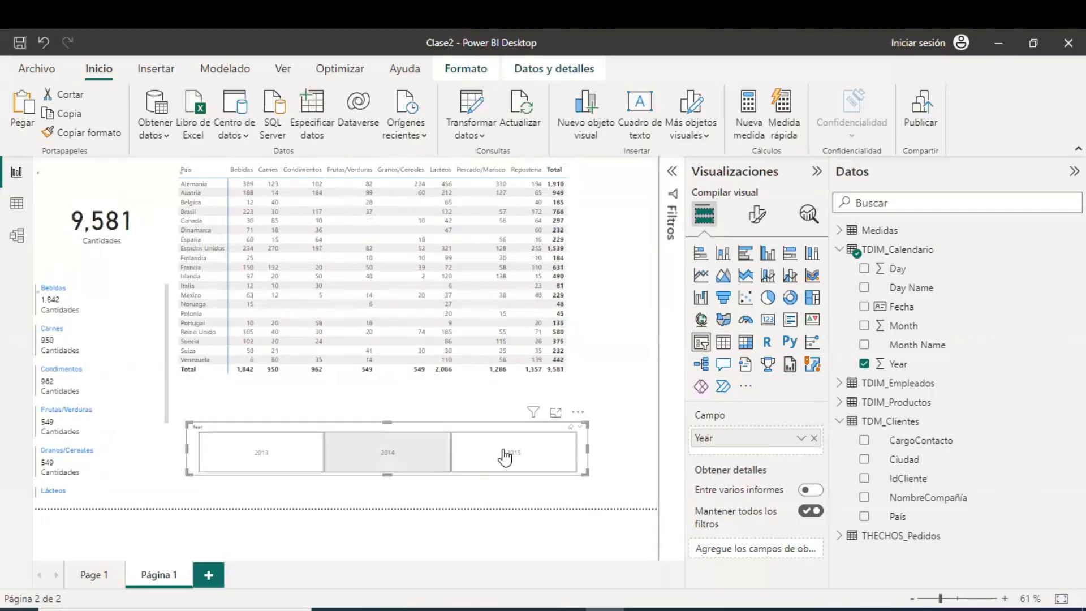
# - Filter the page by two years at once, first 2013 with 2015 and afterwards 2014 with 2015
pyautogui.click(504, 456)
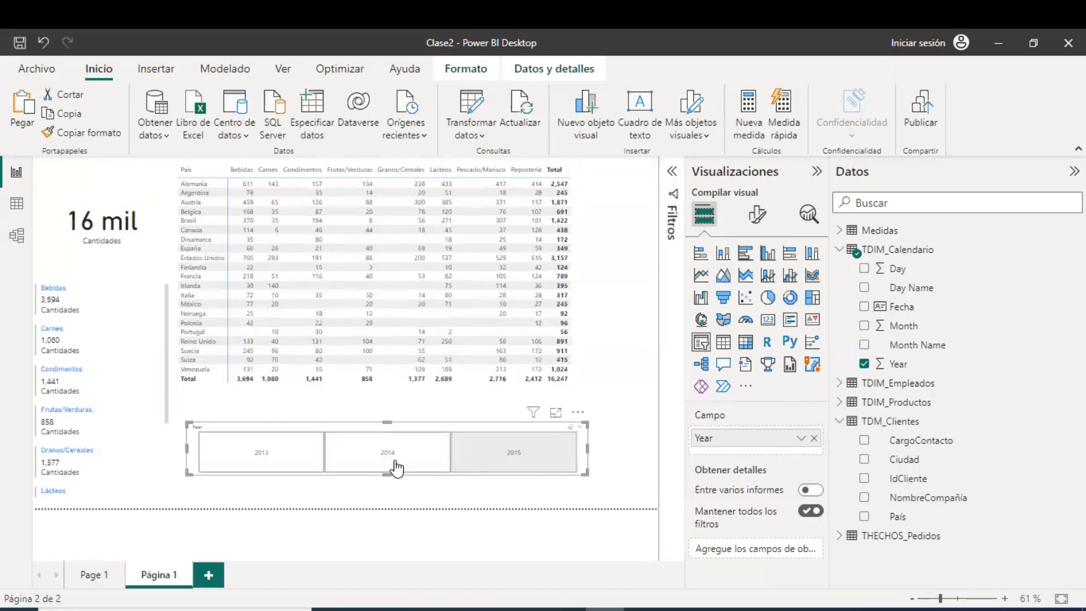
pyautogui.keyDown('ctrl'); pyautogui.click(282, 456); pyautogui.keyUp('ctrl')
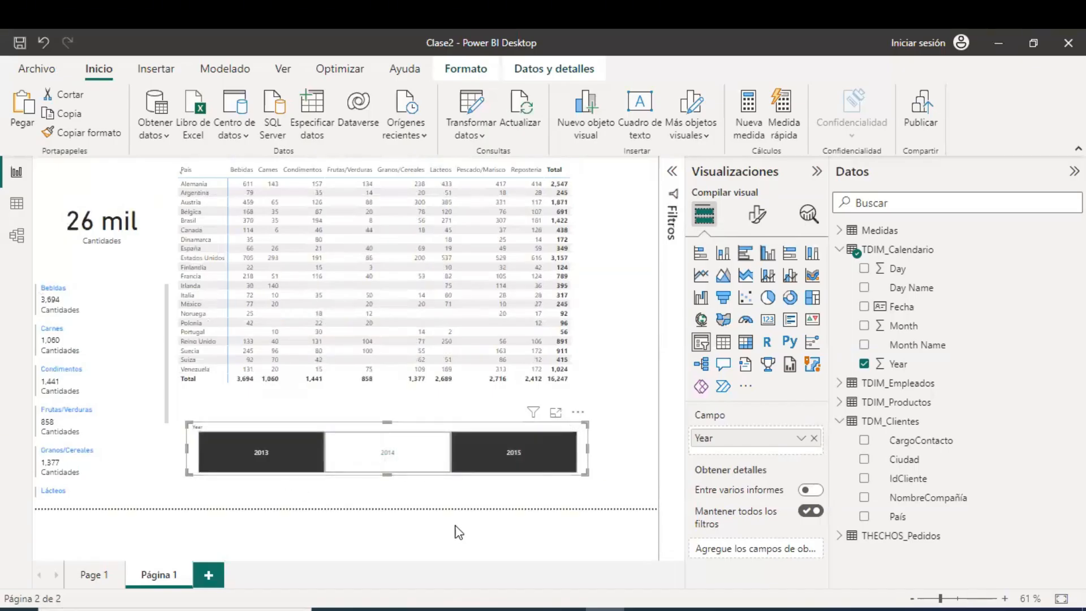
pyautogui.click(485, 465)
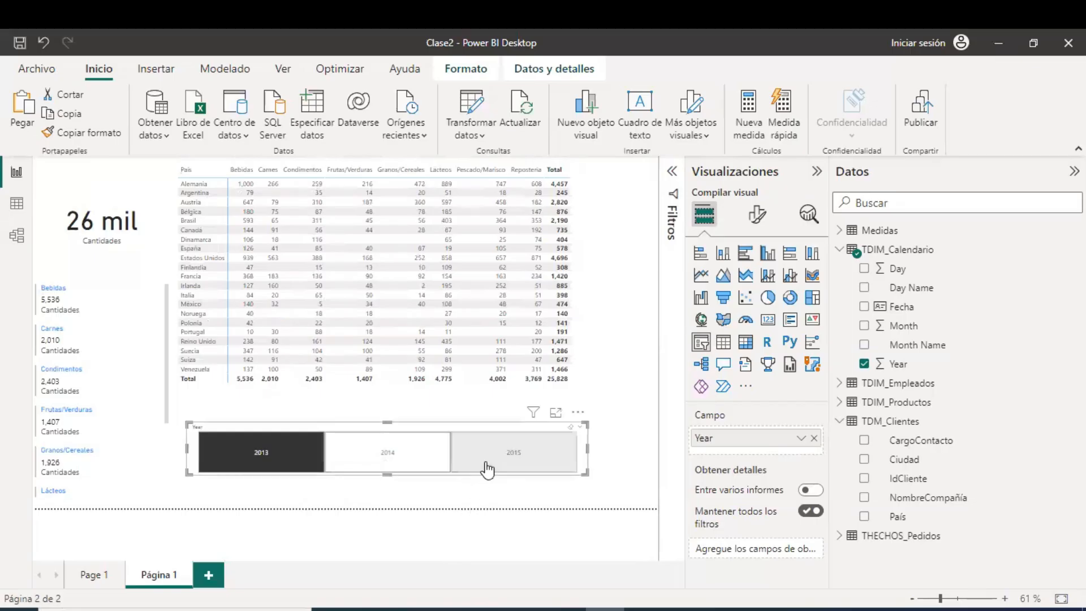
pyautogui.click(395, 461)
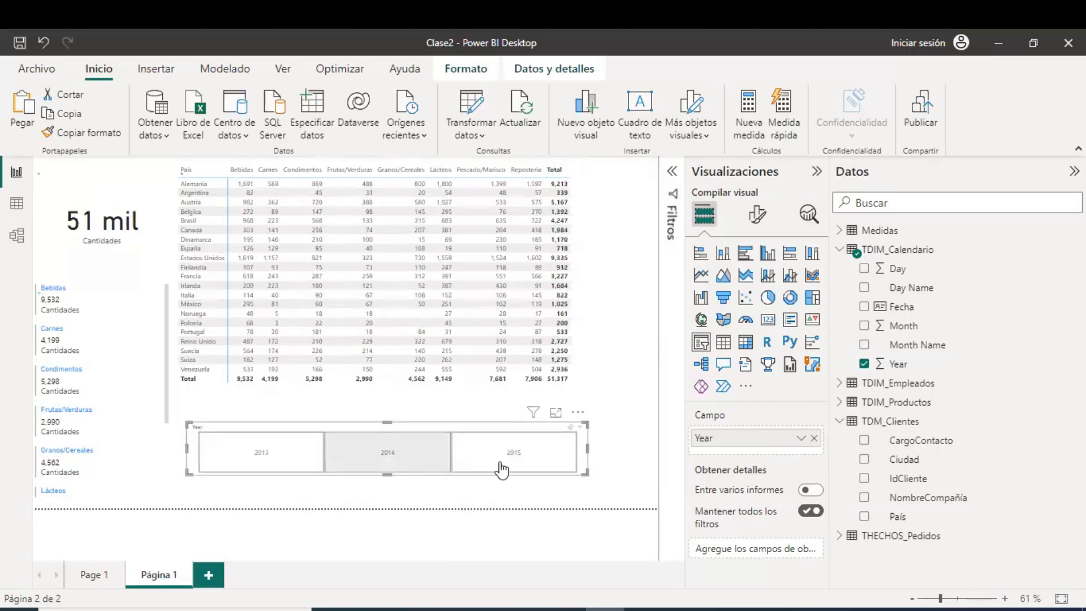
pyautogui.keyDown('ctrl'); pyautogui.click(502, 466); pyautogui.keyUp('ctrl')
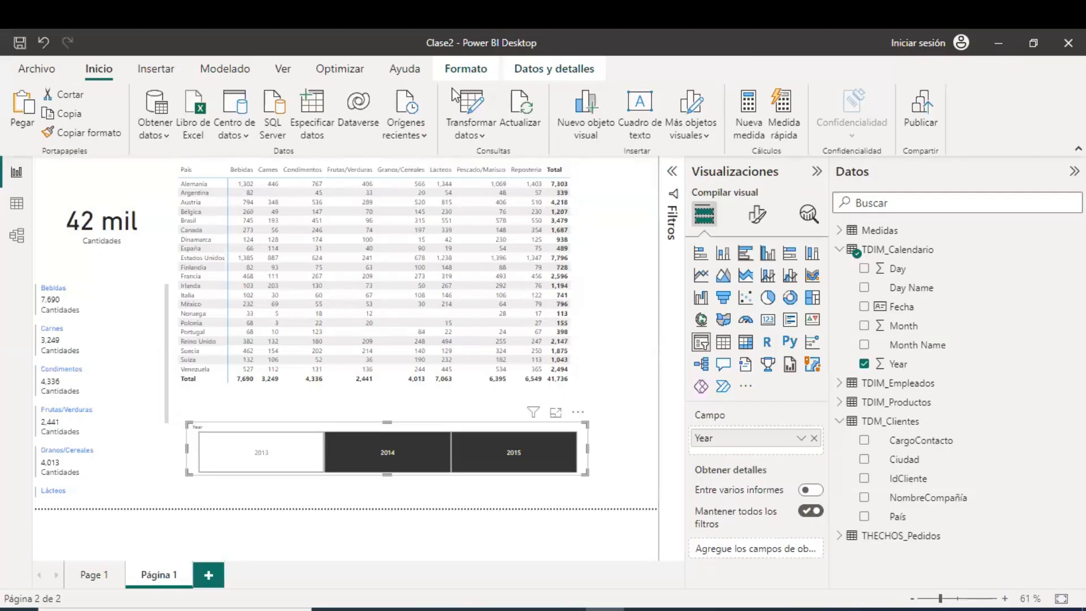
# - Deselect the slicer and collapse the Datos and Visualizaciones panes to enlarge the report canvas
pyautogui.click(604, 323)
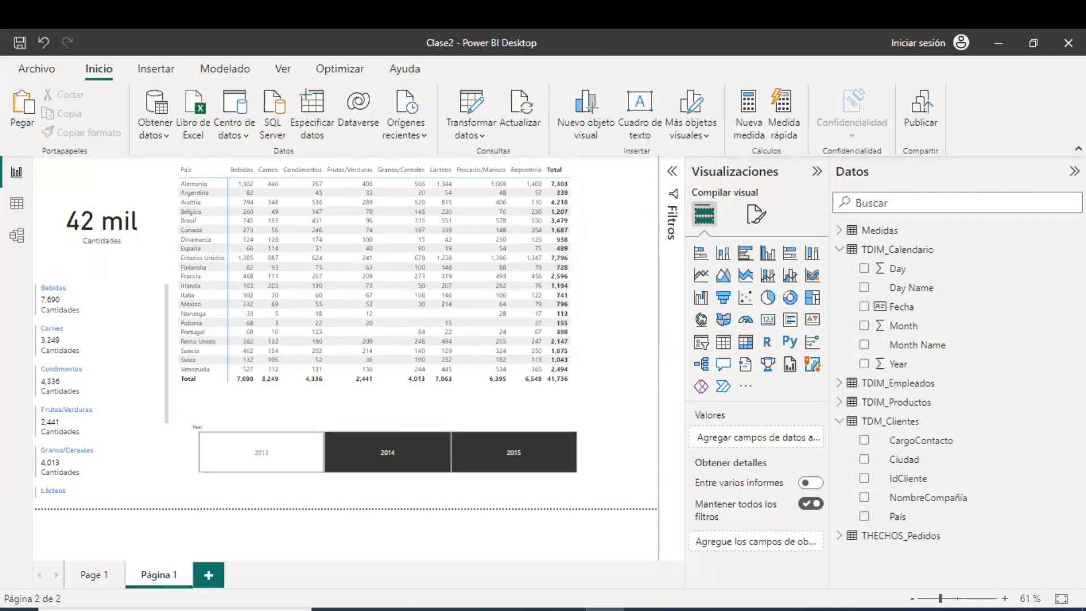
pyautogui.click(1074, 170)
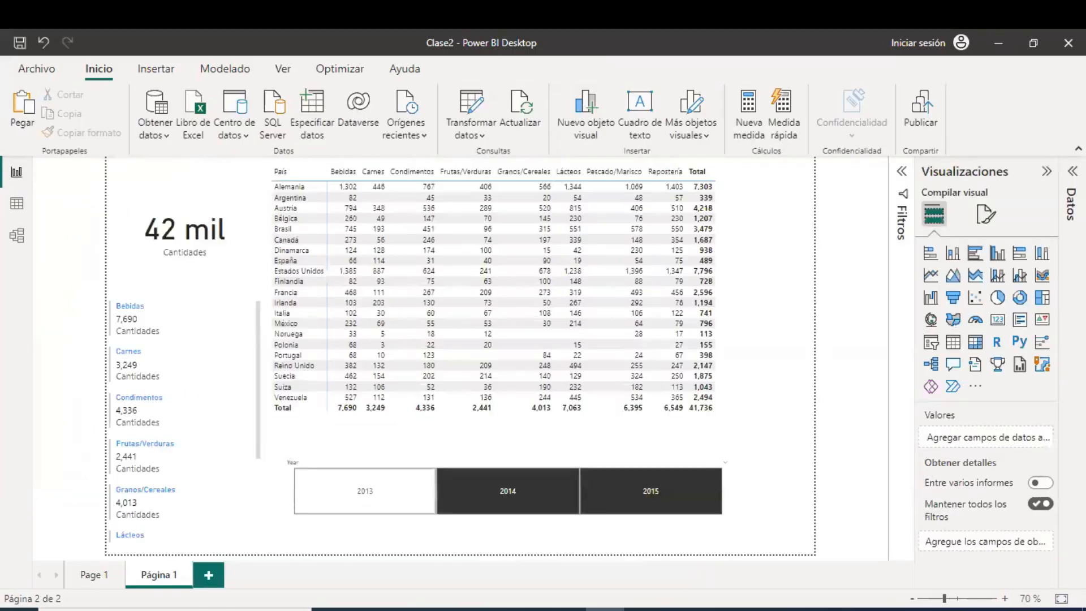
pyautogui.click(1045, 168)
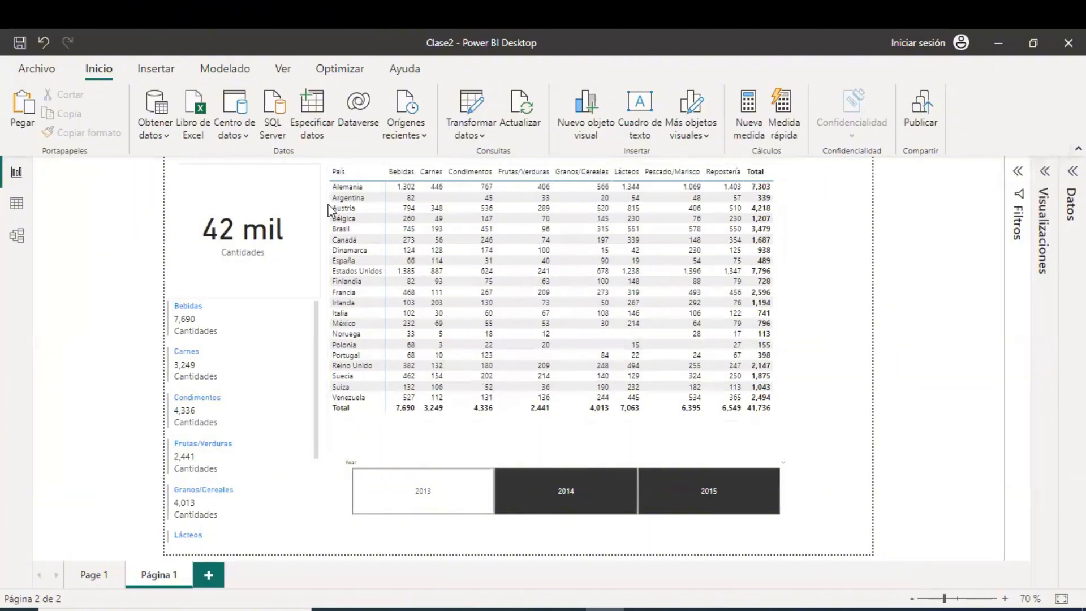
# - Clear the combined year selection, filter the page by 2015, 2014 and 2013 individually, and leave all years unselected
pyautogui.click(568, 492)
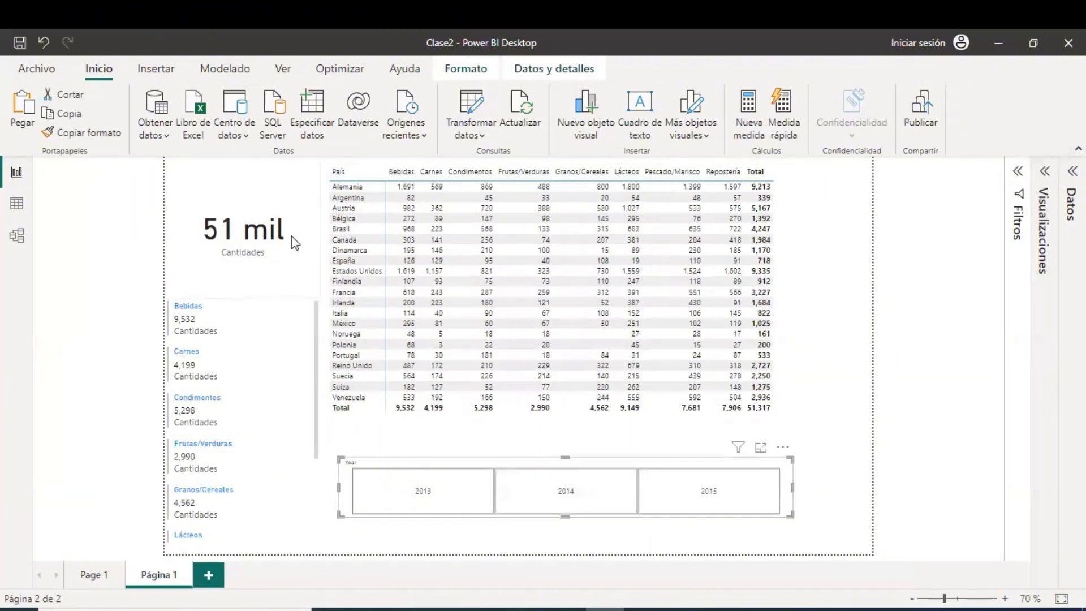
pyautogui.click(645, 501)
pyautogui.click(578, 498)
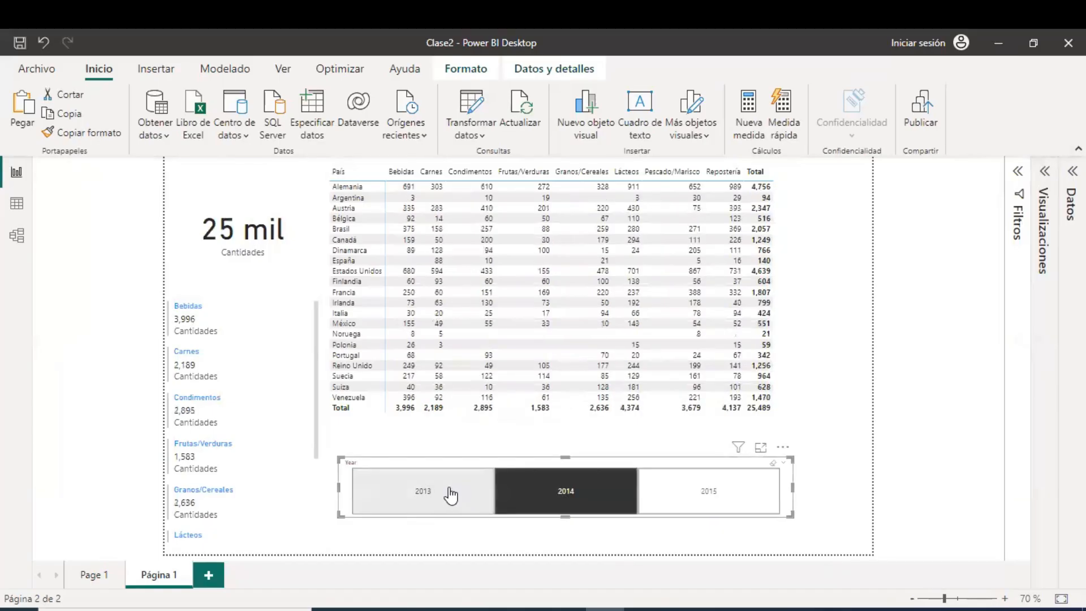
pyautogui.click(667, 501)
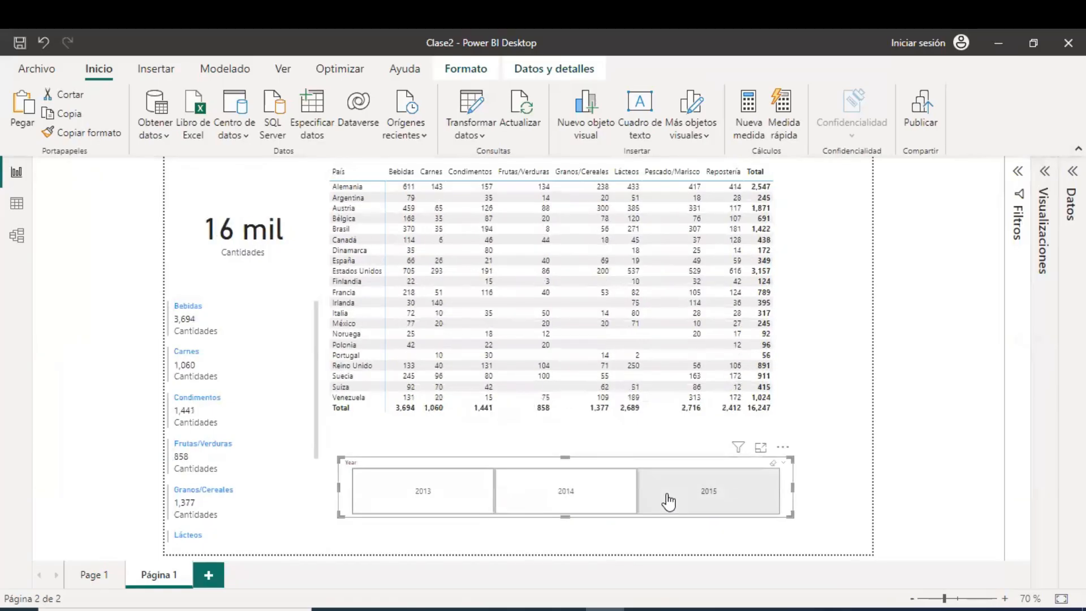
pyautogui.click(594, 502)
pyautogui.click(436, 501)
pyautogui.click(457, 501)
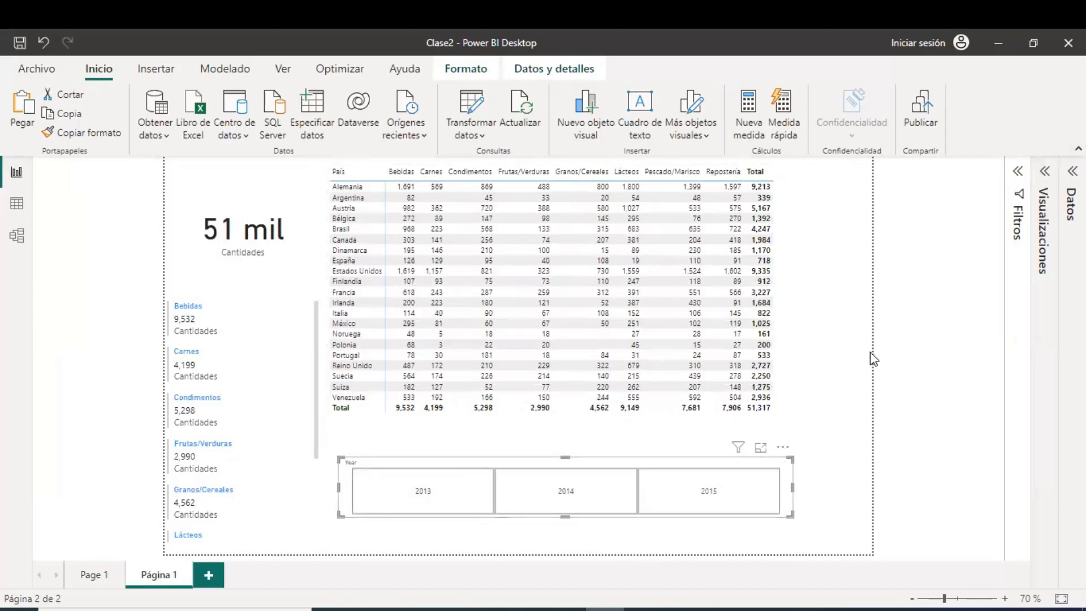
# - Expand the Filtros pane and examine its filter sections for this visual, this page and all pages
pyautogui.click(1019, 180)
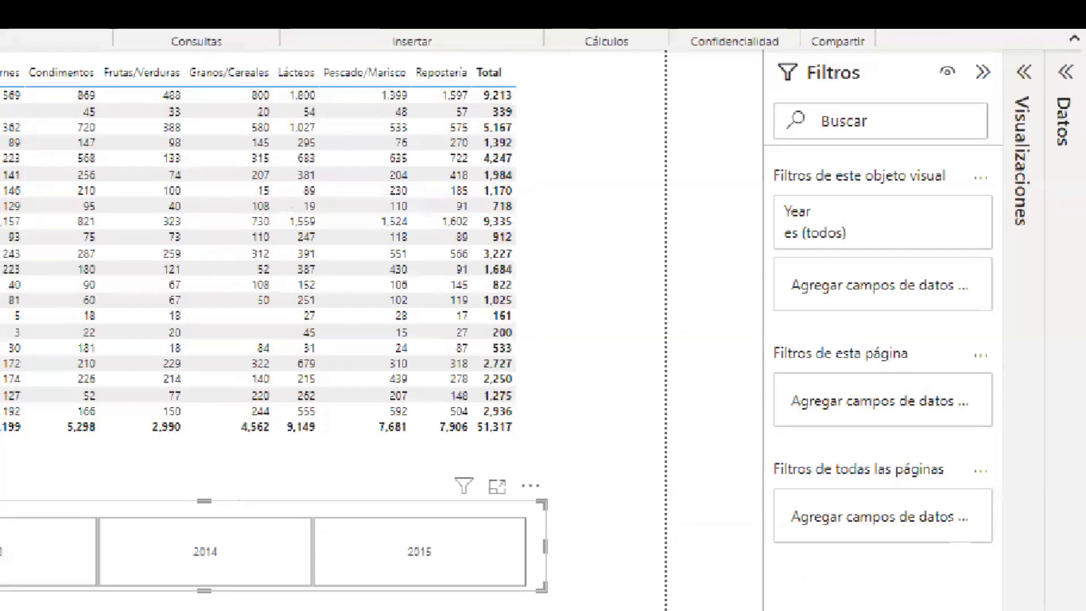
pyautogui.moveTo(765, 158)
pyautogui.mouseDown()
pyautogui.moveTo(984, 339)
pyautogui.moveTo(990, 319)
pyautogui.mouseUp()
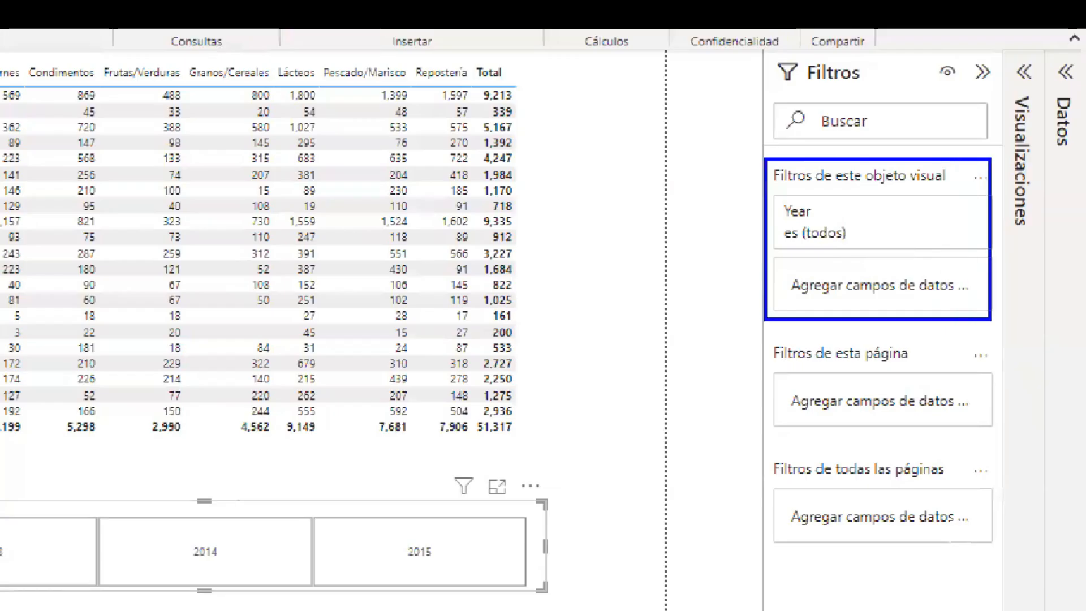
pyautogui.moveTo(811, 187); pyautogui.dragTo(928, 294)
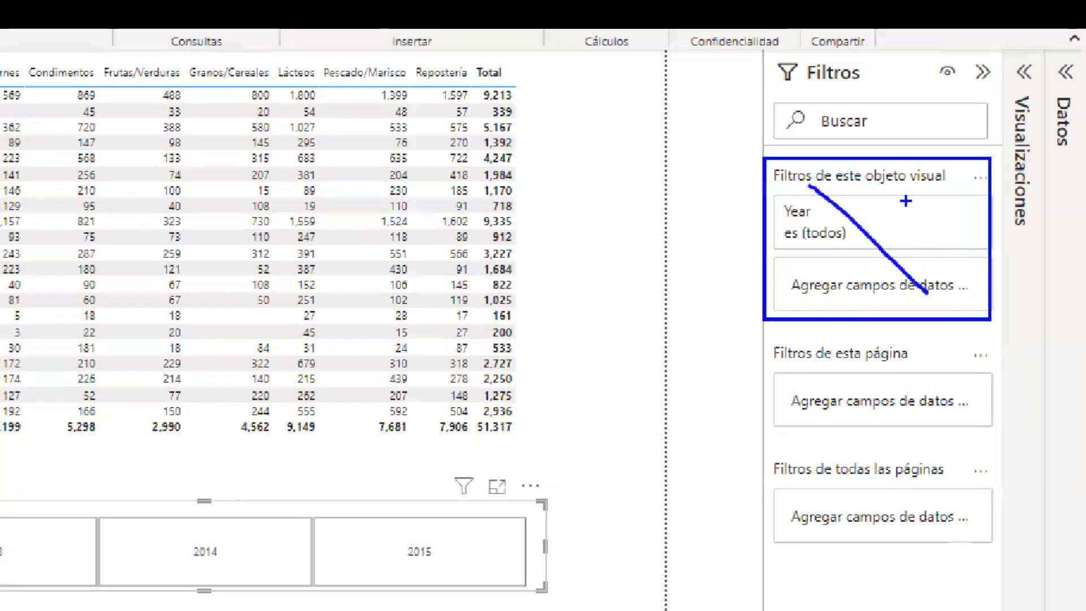
pyautogui.moveTo(763, 361)
pyautogui.mouseDown()
pyautogui.moveTo(934, 429)
pyautogui.moveTo(966, 427)
pyautogui.mouseUp()
pyautogui.moveTo(873, 409)
pyautogui.mouseDown()
pyautogui.moveTo(609, 309)
pyautogui.moveTo(592, 337)
pyautogui.mouseUp()
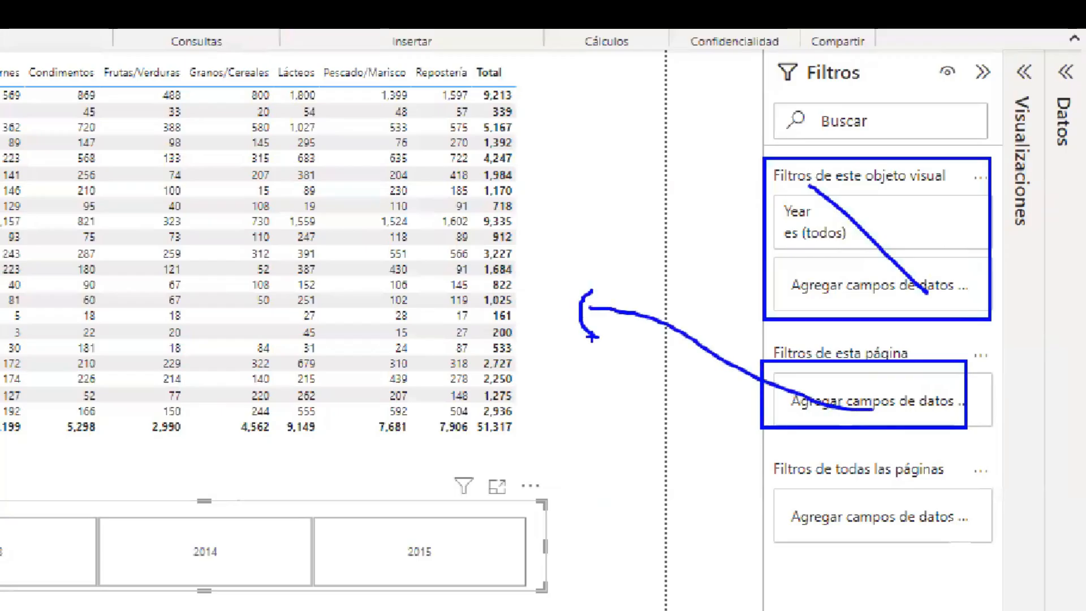
pyautogui.moveTo(778, 444)
pyautogui.mouseDown()
pyautogui.moveTo(795, 506)
pyautogui.moveTo(990, 558)
pyautogui.mouseUp()
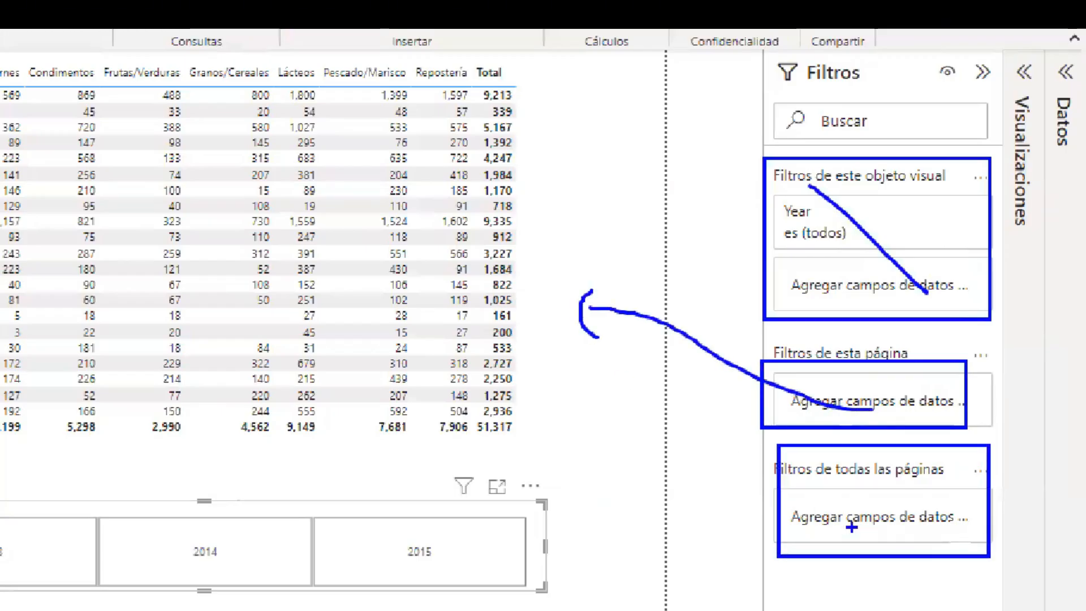
pyautogui.moveTo(845, 526); pyautogui.dragTo(703, 584)
pyautogui.press('Escape')
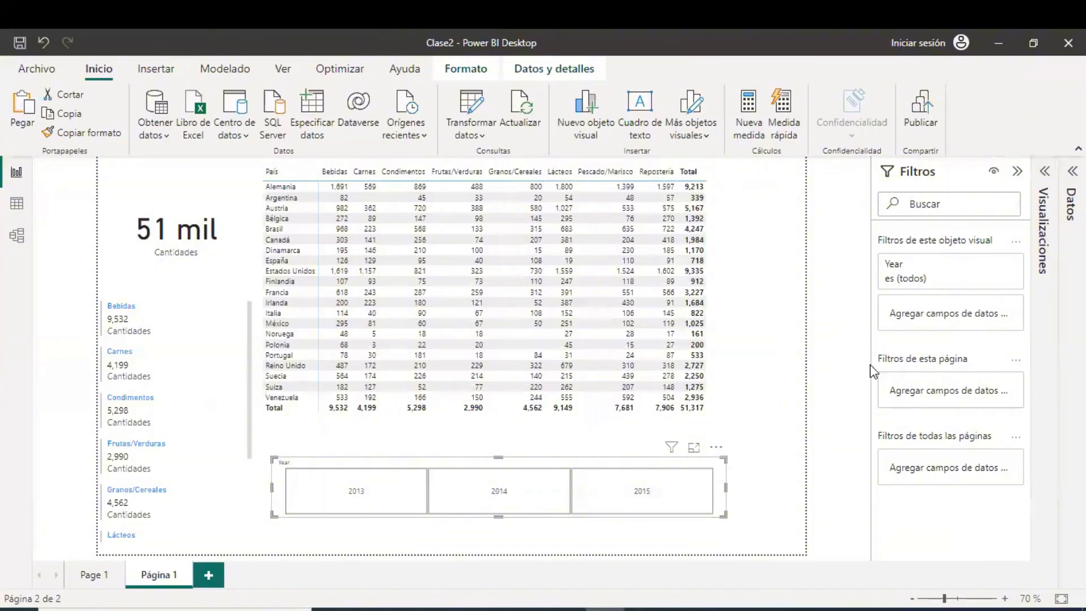
# - Widen the Filtros pane, reopen the Datos pane and add the Apellidos field of TDIM_Empleados as a filter on this page
pyautogui.moveTo(870, 363); pyautogui.dragTo(826, 363)
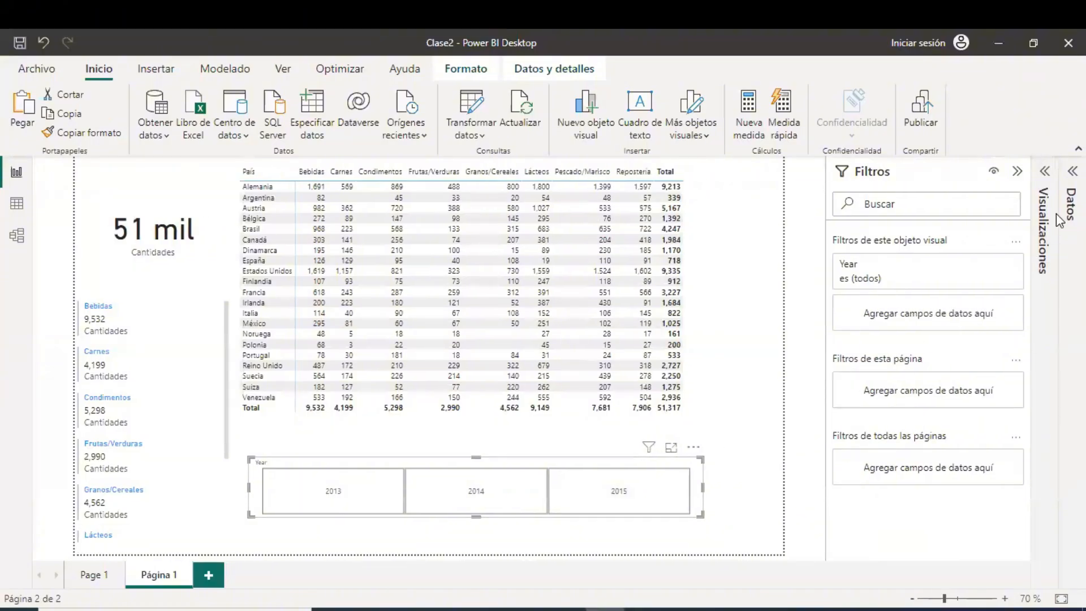
pyautogui.click(1070, 204)
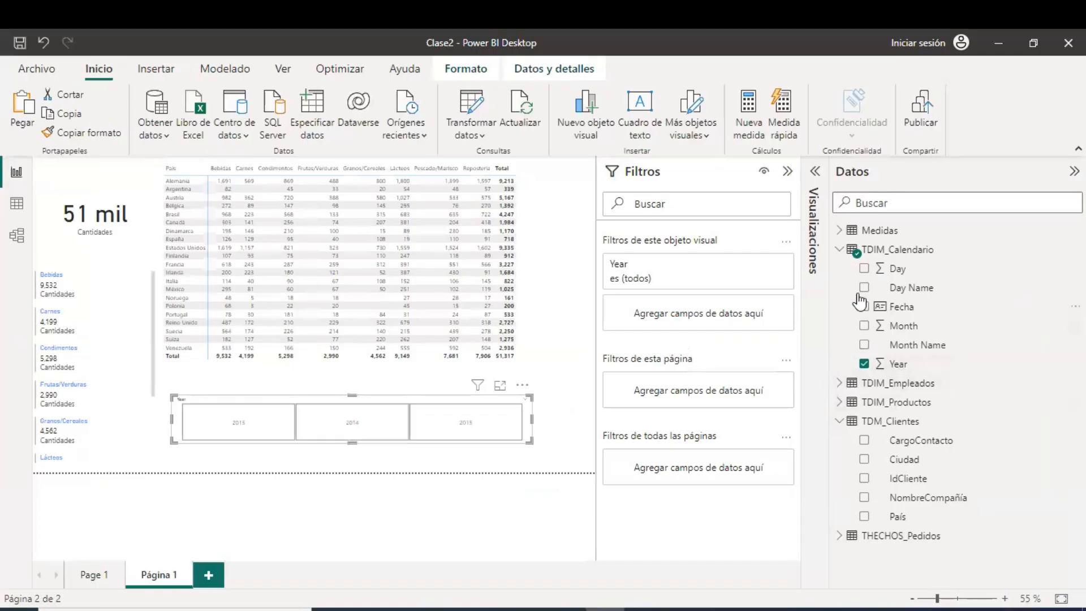
pyautogui.click(839, 250)
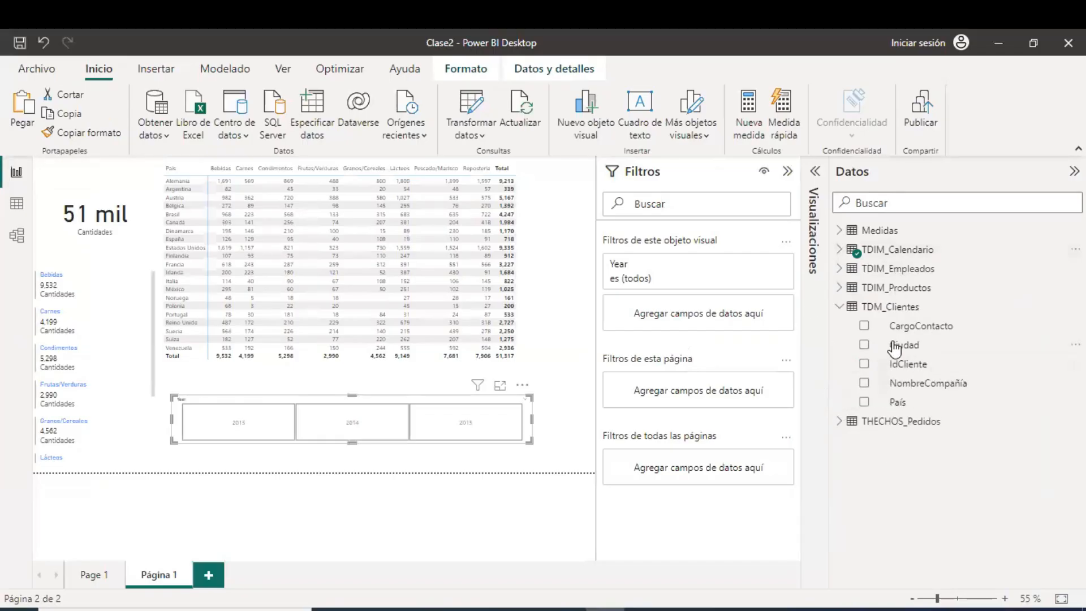
pyautogui.click(840, 307)
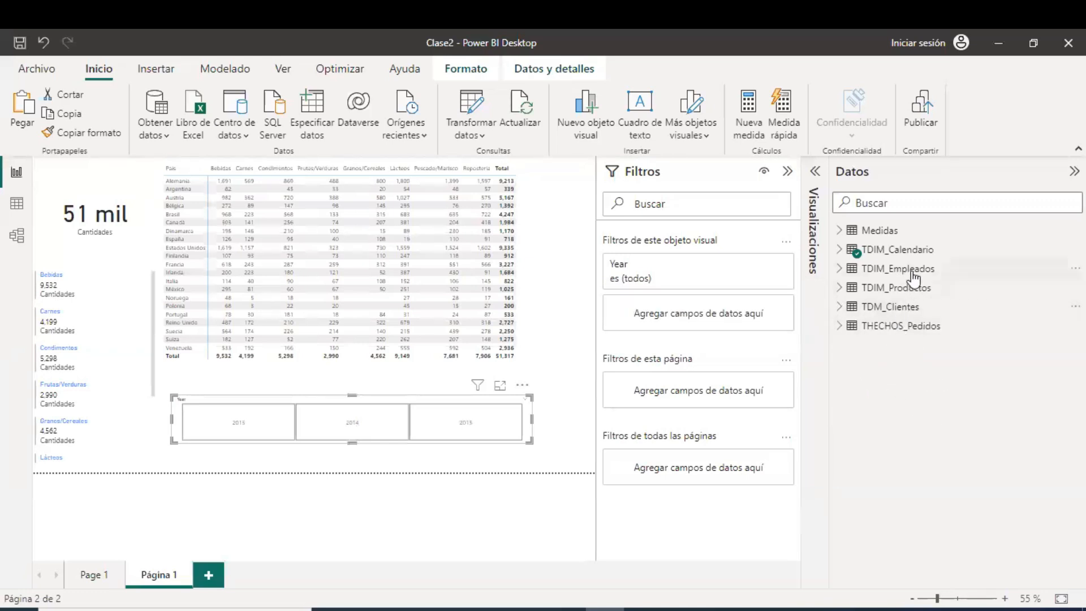
pyautogui.click(847, 274)
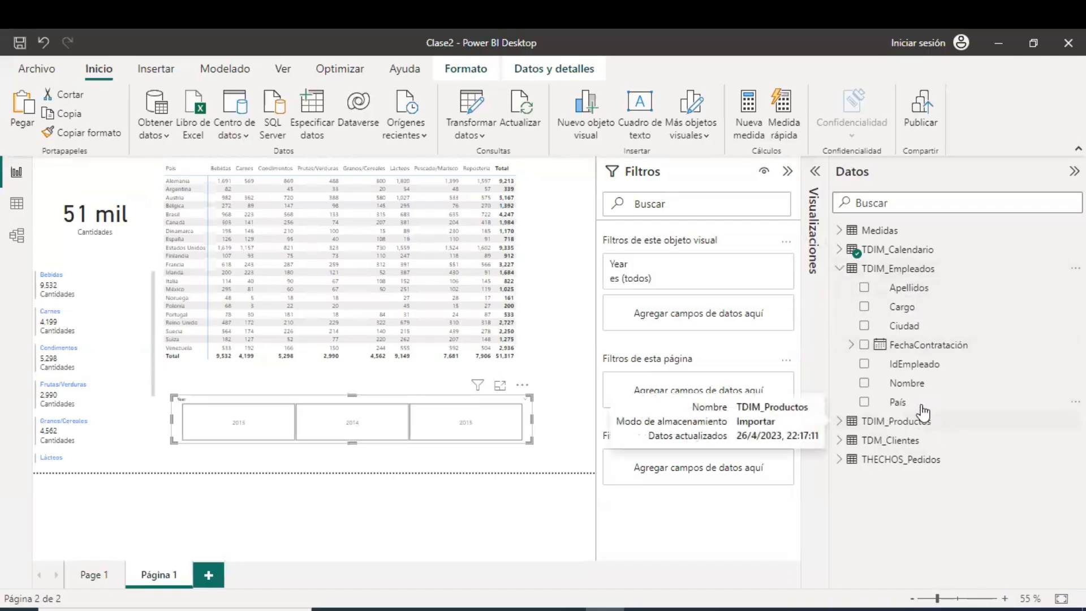
pyautogui.moveTo(920, 293); pyautogui.dragTo(736, 393)
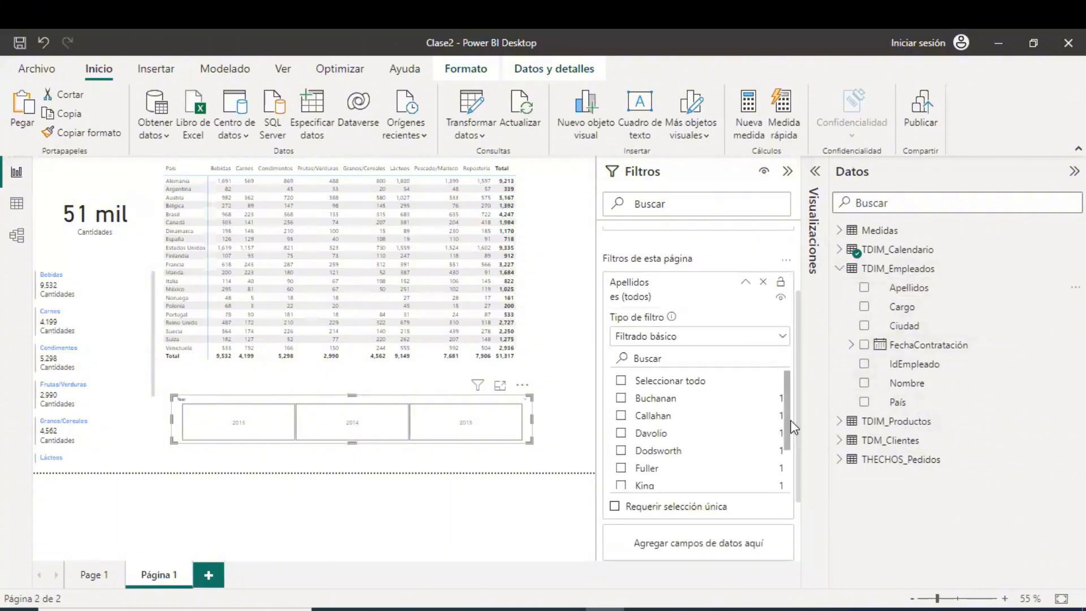
pyautogui.scroll(2, 792, 455)
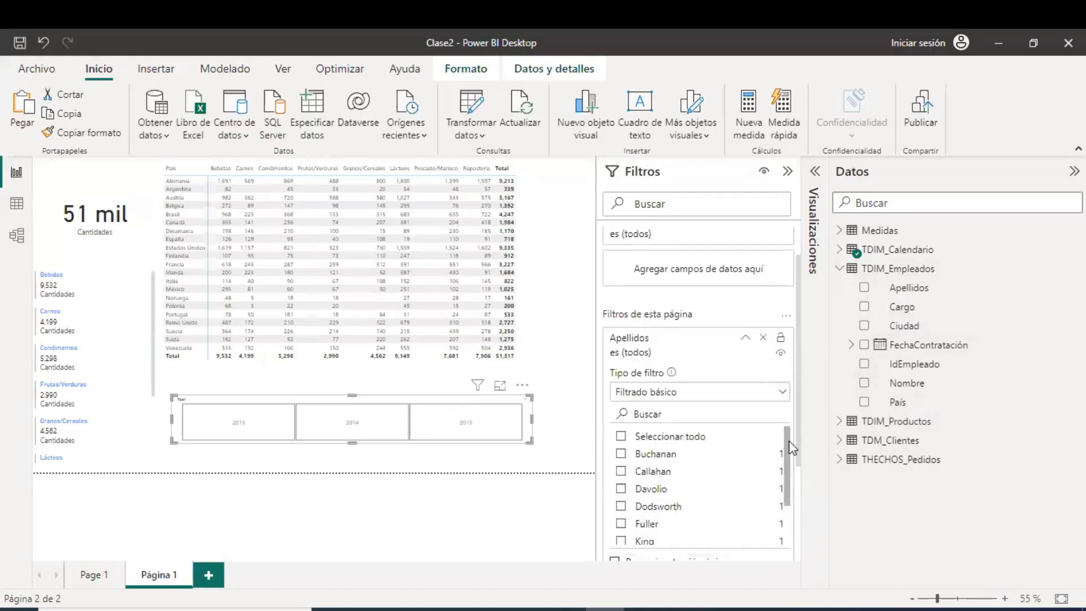
pyautogui.moveTo(786, 450)
pyautogui.mouseDown()
pyautogui.moveTo(784, 490)
pyautogui.moveTo(786, 433)
pyautogui.mouseUp()
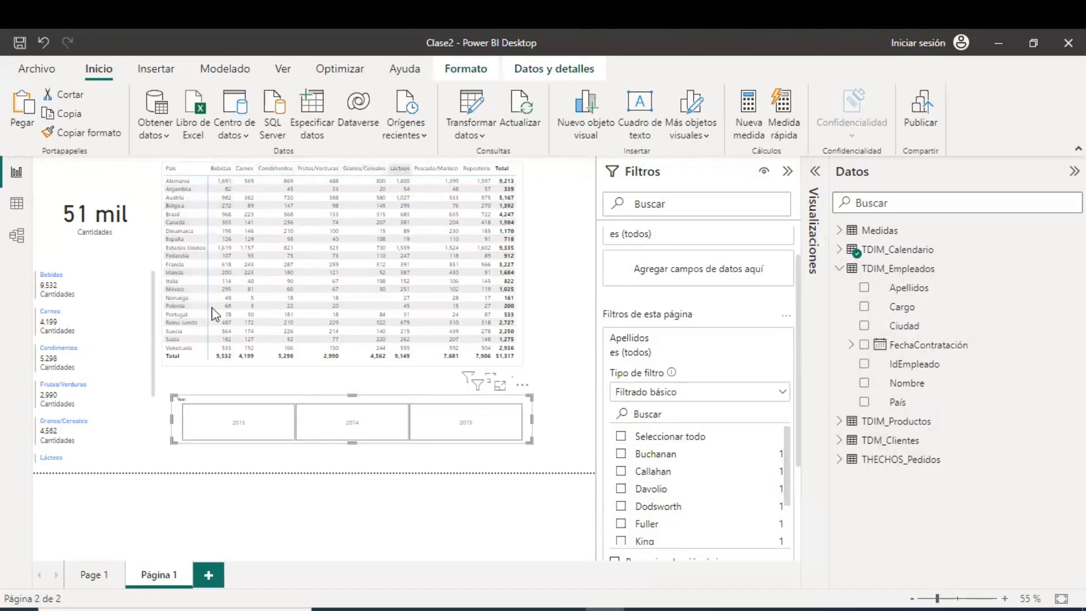
# - Select all surnames in the Apellidos page filter, then exclude the last four in the list
pyautogui.scroll(-1, 98, 321)
pyautogui.scroll(1, 79, 379)
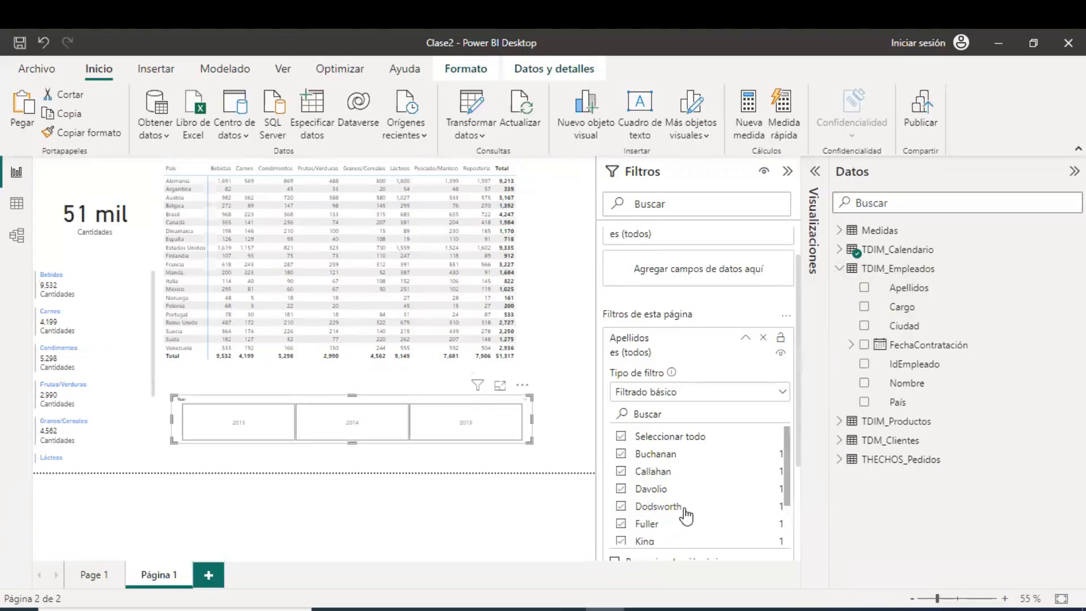
pyautogui.scroll(-3, 686, 515)
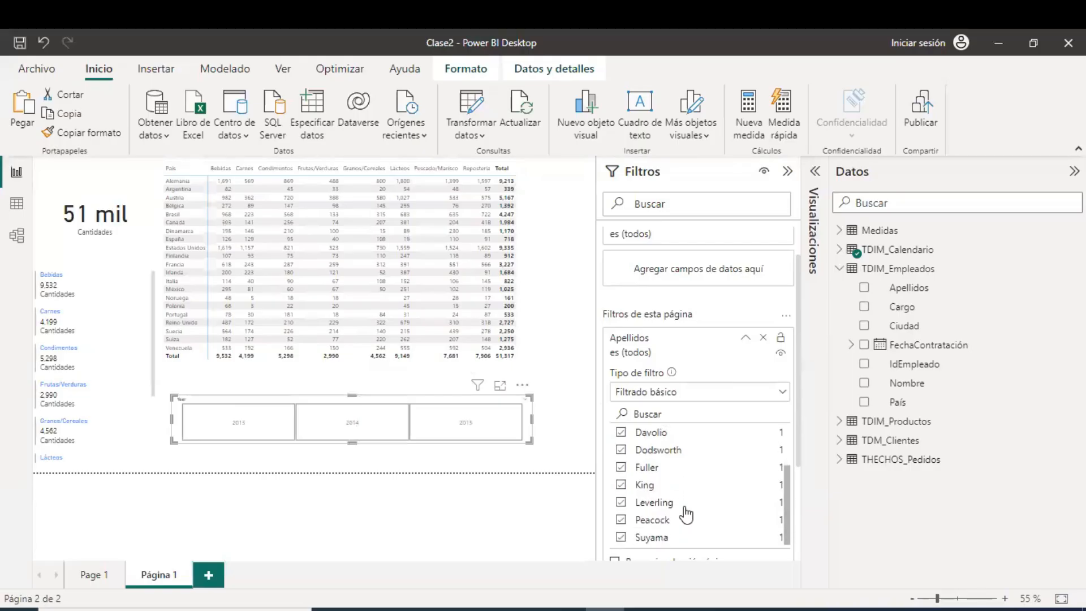
pyautogui.click(621, 537)
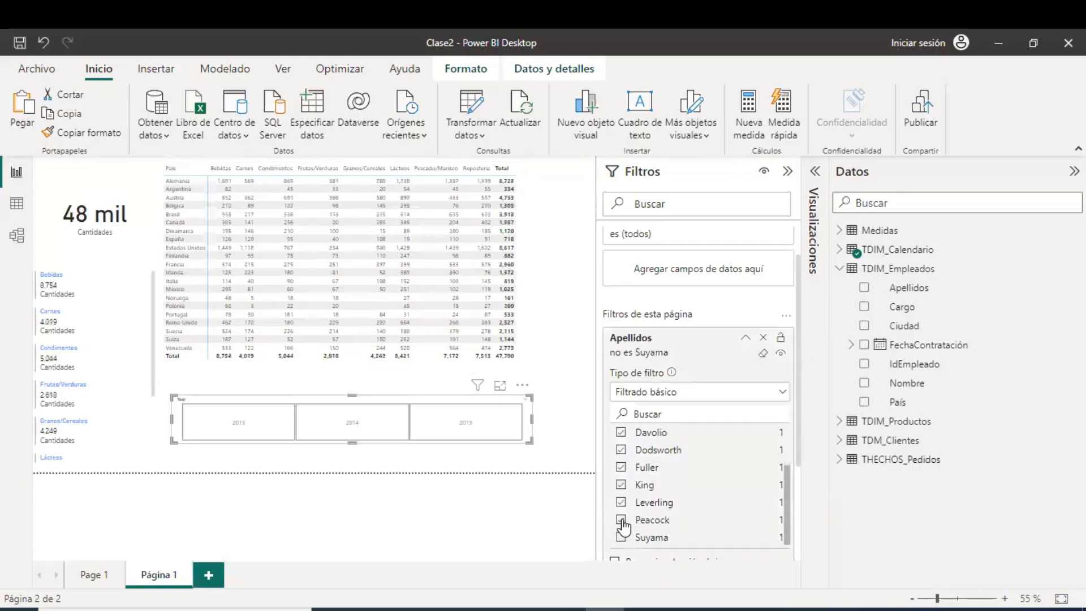
pyautogui.click(622, 520)
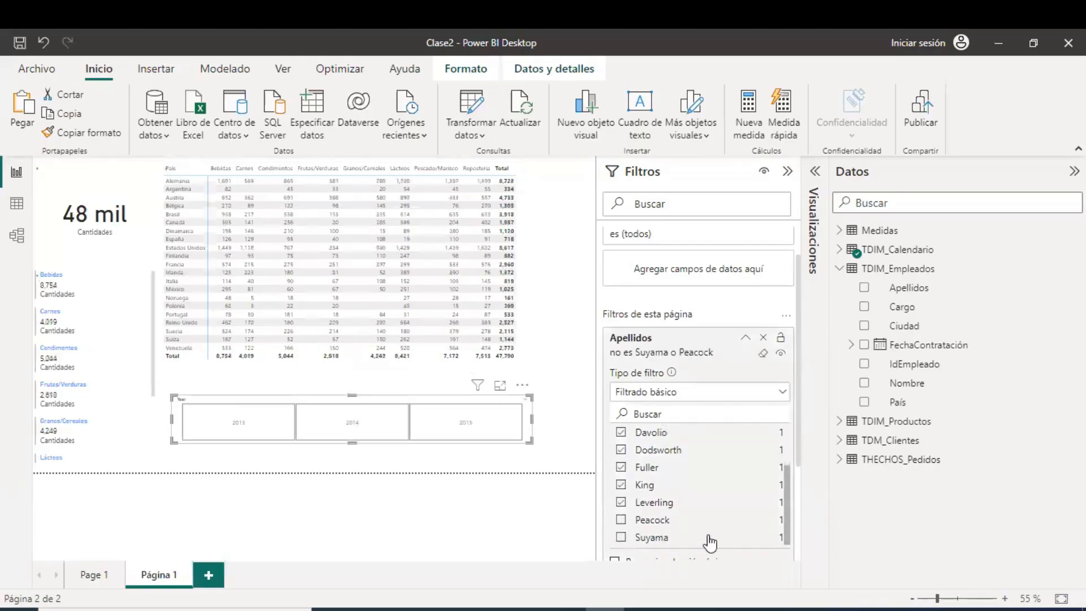
pyautogui.click(621, 503)
pyautogui.click(621, 485)
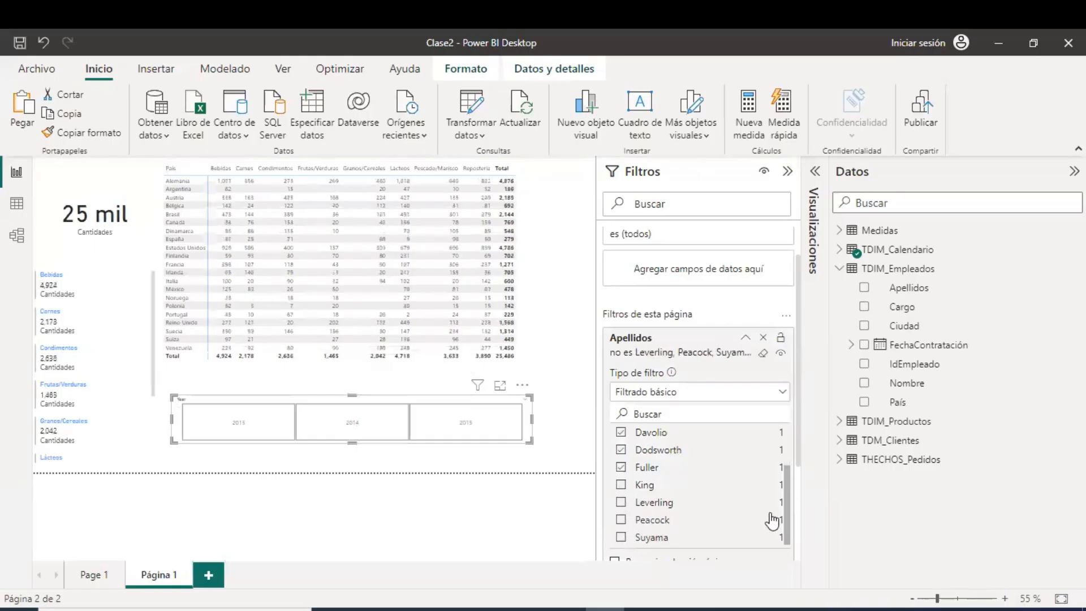
pyautogui.scroll(1, 753, 505)
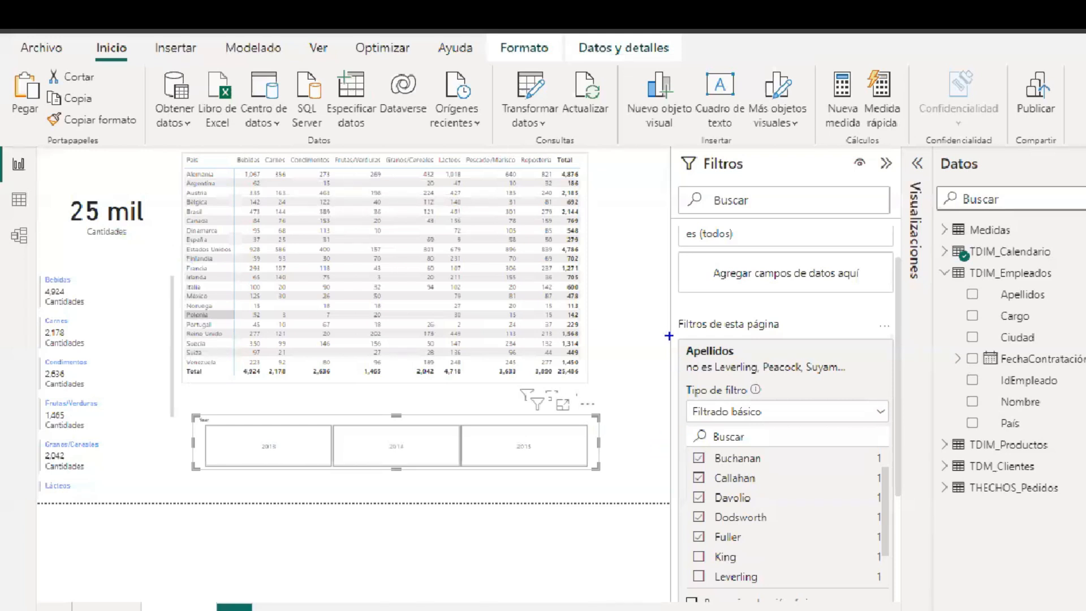
pyautogui.moveTo(669, 331)
pyautogui.mouseDown()
pyautogui.moveTo(854, 588)
pyautogui.moveTo(888, 607)
pyautogui.mouseUp()
pyautogui.moveTo(672, 509); pyautogui.dragTo(564, 562)
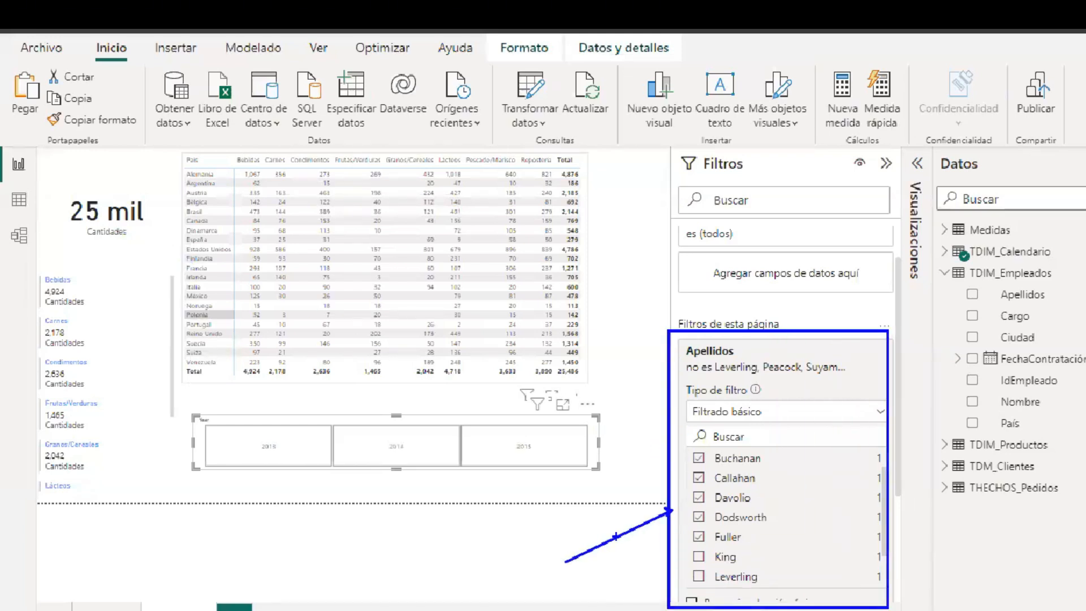
pyautogui.moveTo(650, 472); pyautogui.dragTo(632, 400)
pyautogui.moveTo(8, 141)
pyautogui.mouseDown()
pyautogui.moveTo(499, 417)
pyautogui.moveTo(610, 504)
pyautogui.mouseUp()
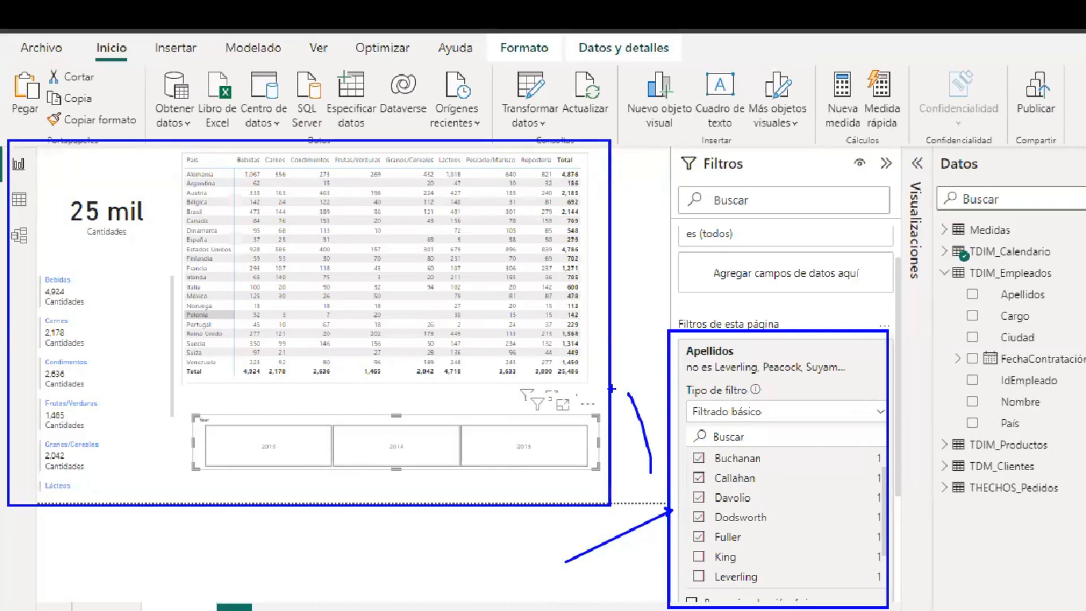
pyautogui.moveTo(586, 264); pyautogui.dragTo(629, 228)
pyautogui.moveTo(203, 408)
pyautogui.mouseDown()
pyautogui.moveTo(513, 509)
pyautogui.moveTo(589, 498)
pyautogui.moveTo(595, 478)
pyautogui.mouseUp()
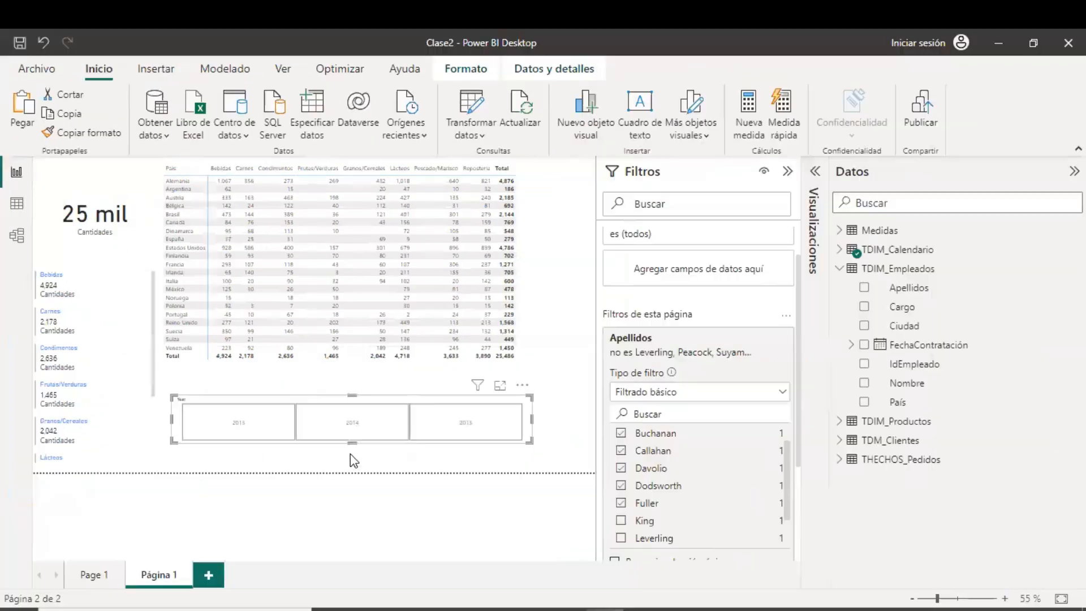
# - Switch the Year slicer repeatedly between 2013, 2014 and 2015 under the Apellidos page filter, leave 2013 selected and deselect the visual
pyautogui.click(234, 429)
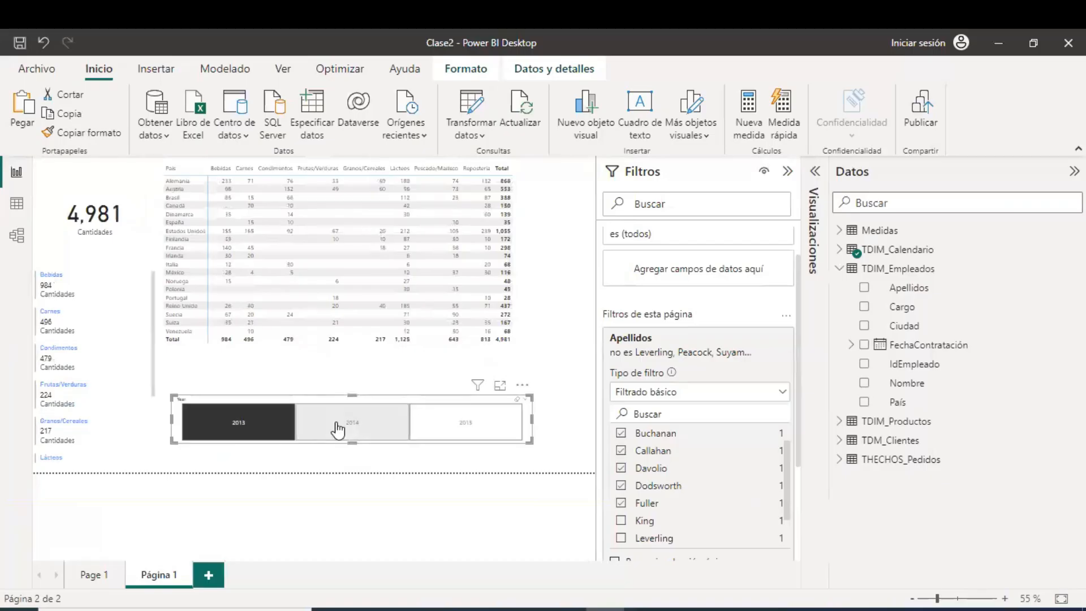
pyautogui.click(368, 432)
pyautogui.click(463, 435)
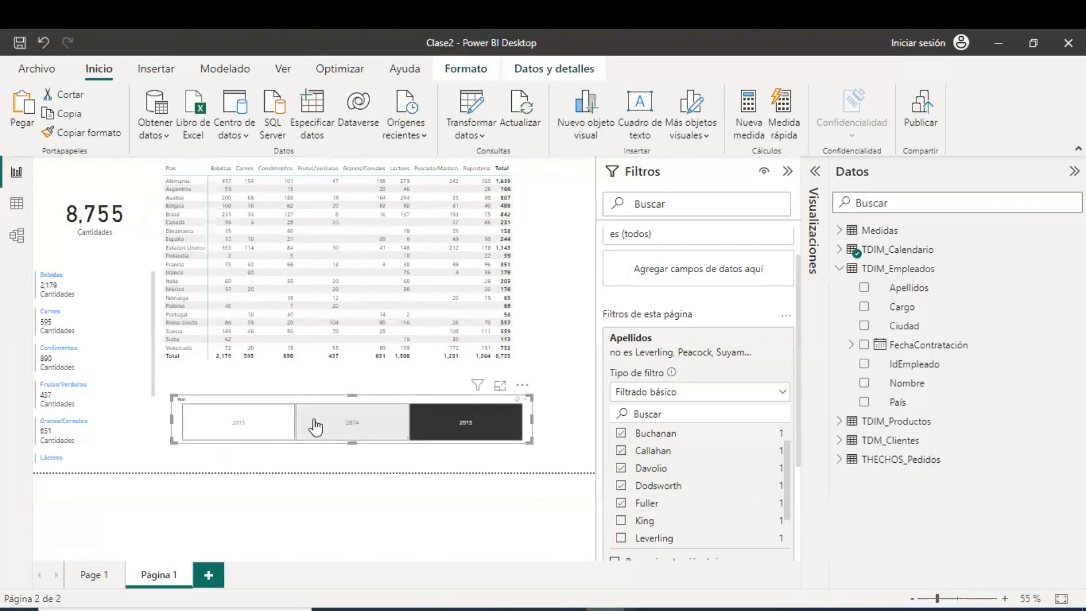
pyautogui.click(373, 430)
pyautogui.click(236, 429)
pyautogui.click(354, 428)
pyautogui.click(443, 430)
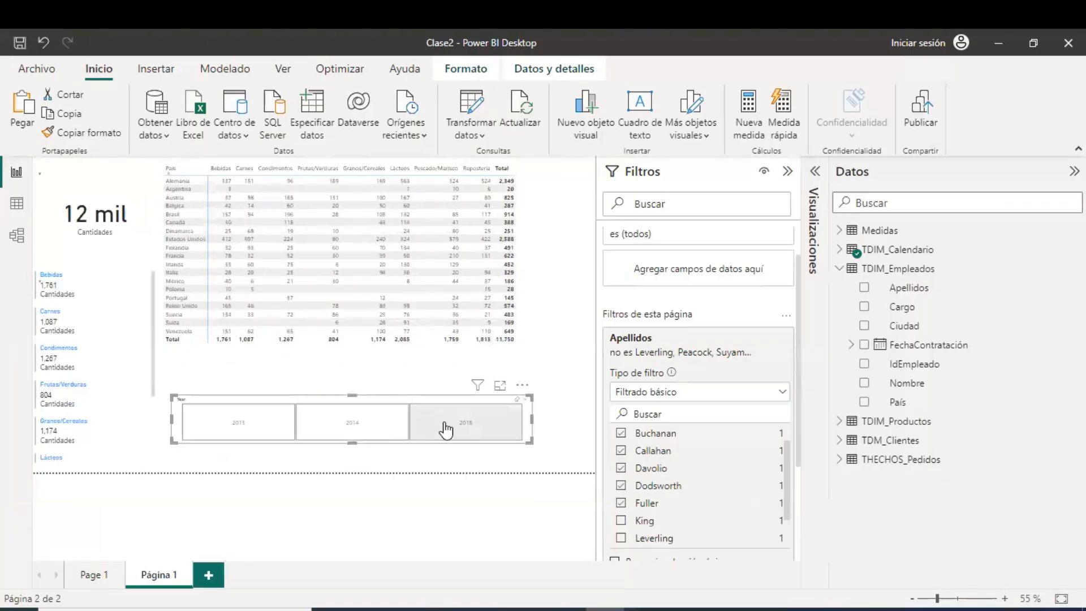
pyautogui.click(351, 431)
pyautogui.click(231, 427)
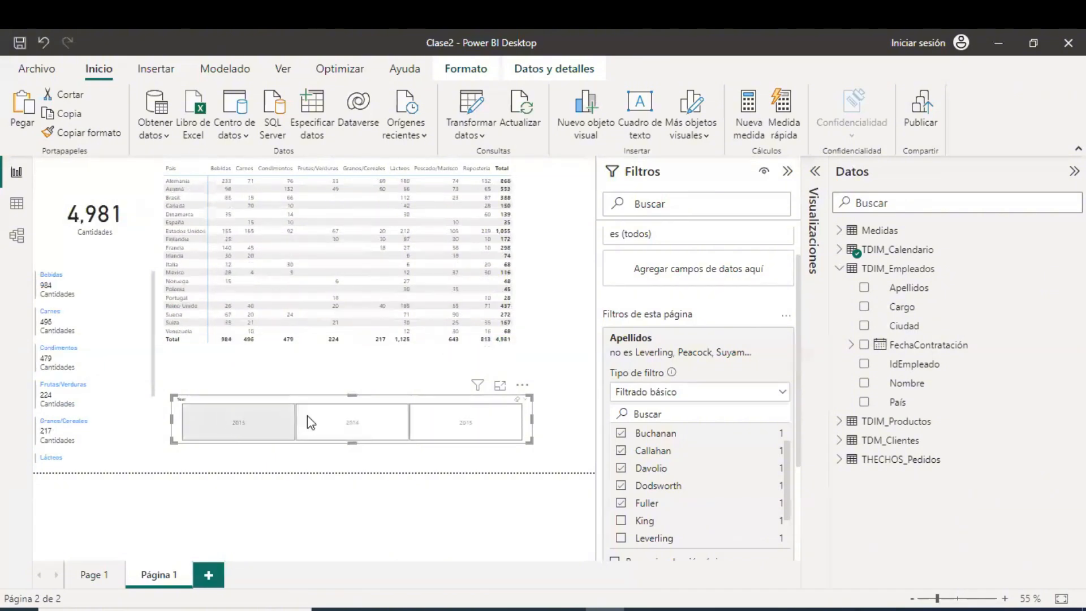
pyautogui.click(369, 432)
pyautogui.click(445, 432)
pyautogui.click(369, 432)
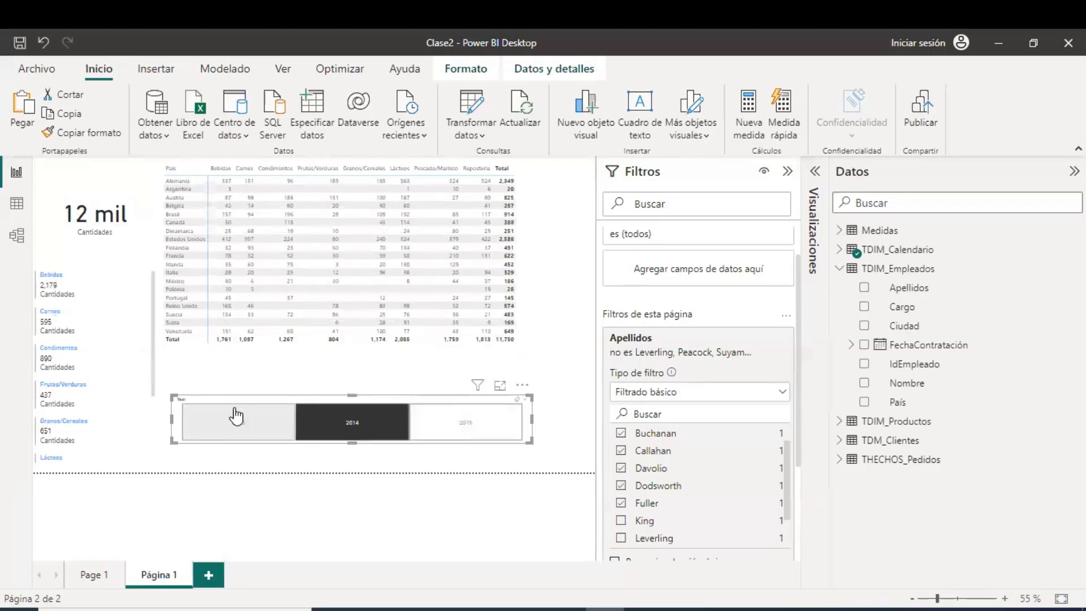
pyautogui.click(233, 416)
pyautogui.click(394, 419)
pyautogui.click(446, 430)
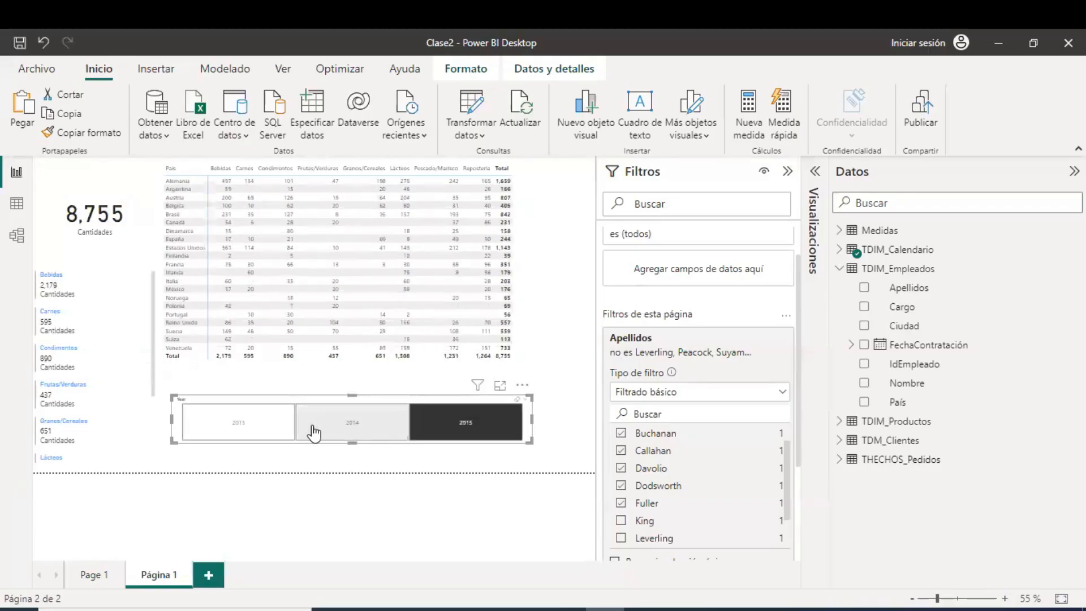
pyautogui.click(315, 429)
pyautogui.click(235, 419)
pyautogui.click(341, 422)
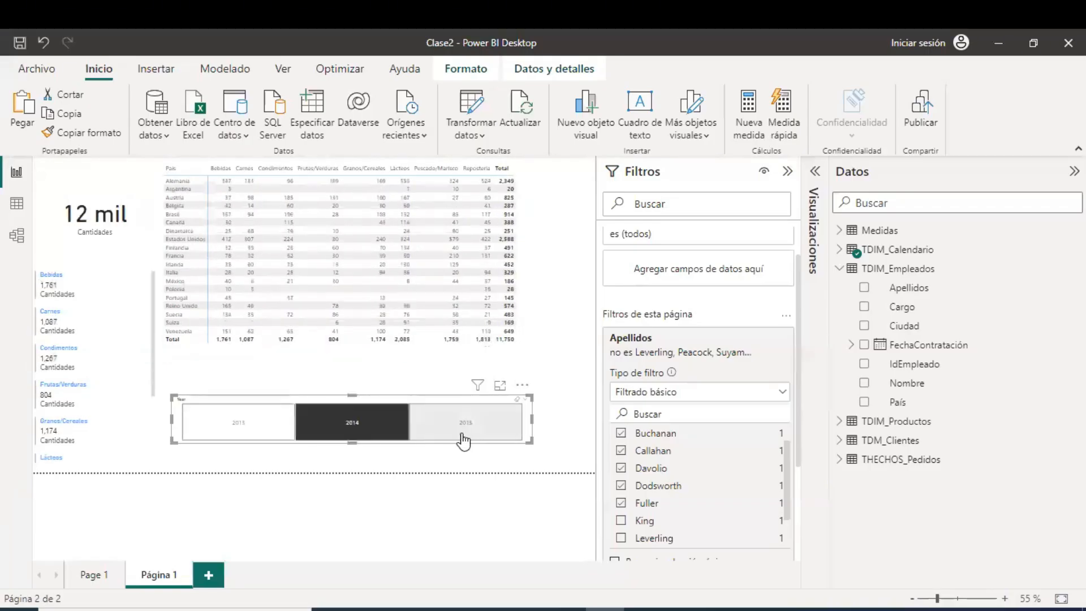
pyautogui.click(459, 436)
pyautogui.click(356, 438)
pyautogui.click(260, 428)
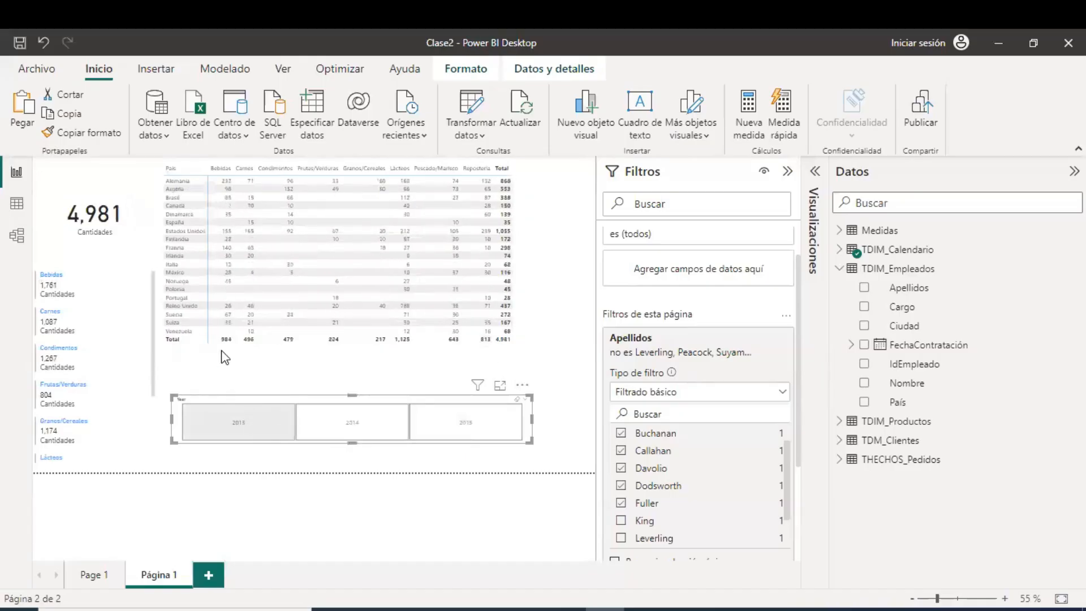
pyautogui.click(356, 431)
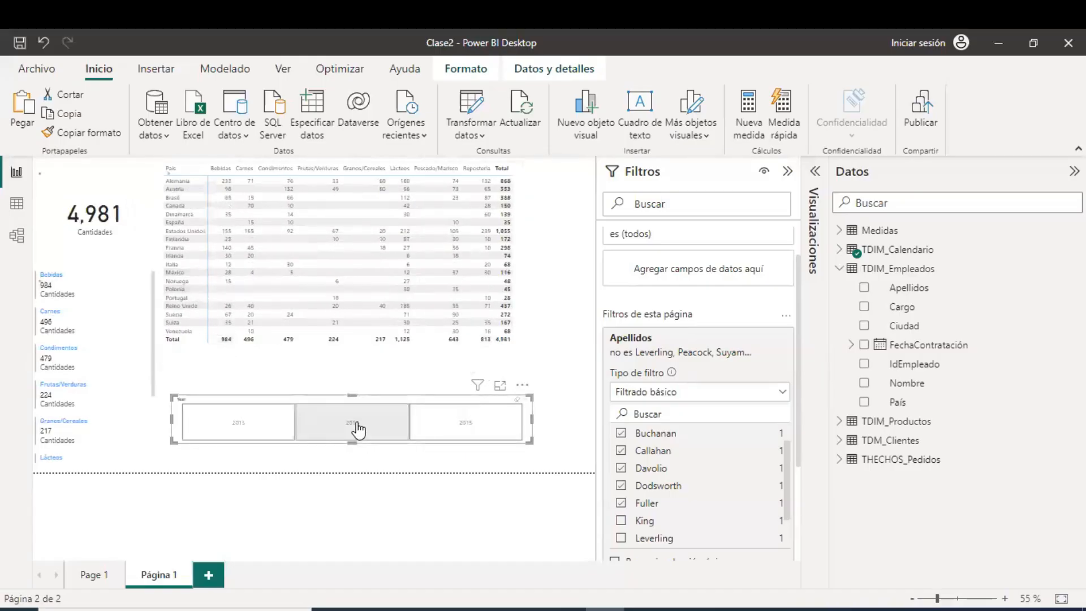
pyautogui.click(462, 435)
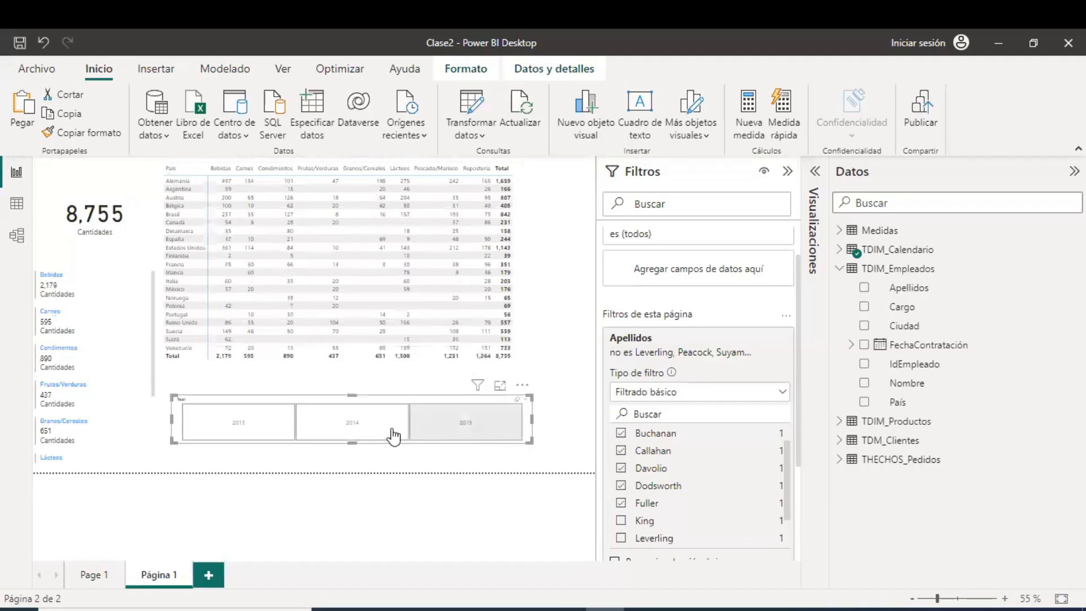
pyautogui.click(359, 433)
pyautogui.click(240, 424)
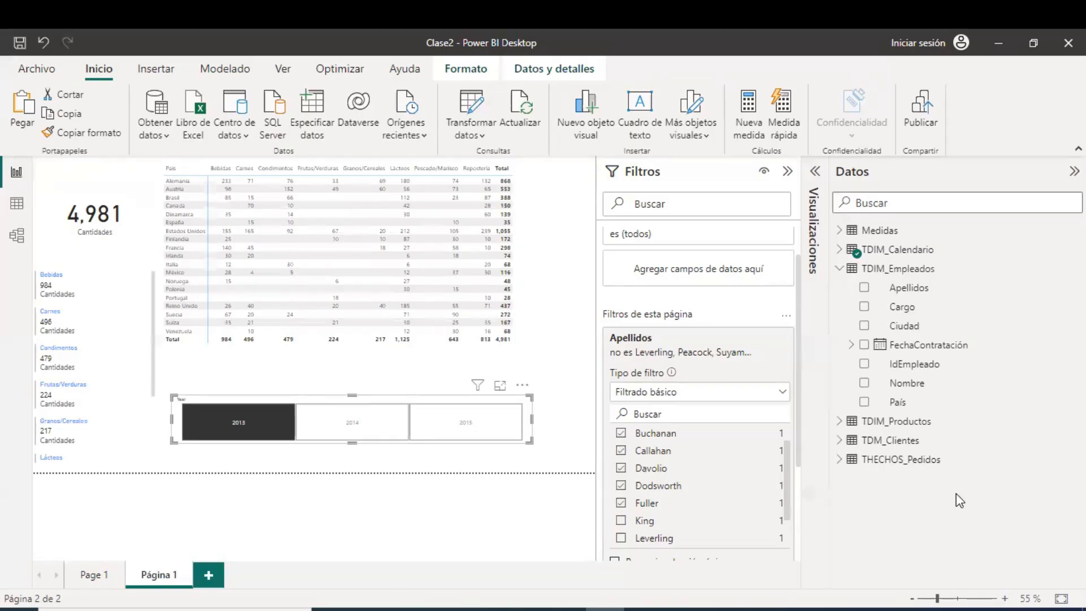
pyautogui.press('Escape')
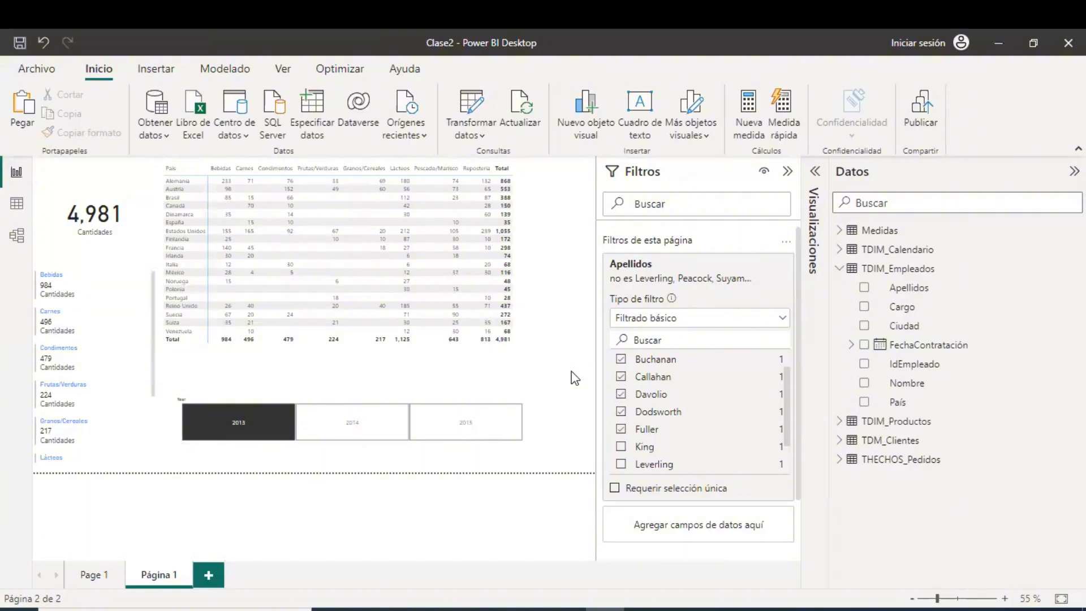
# - Collapse the Filtros and Datos panes, look at Page 1 and return to Página 1
pyautogui.click(787, 170)
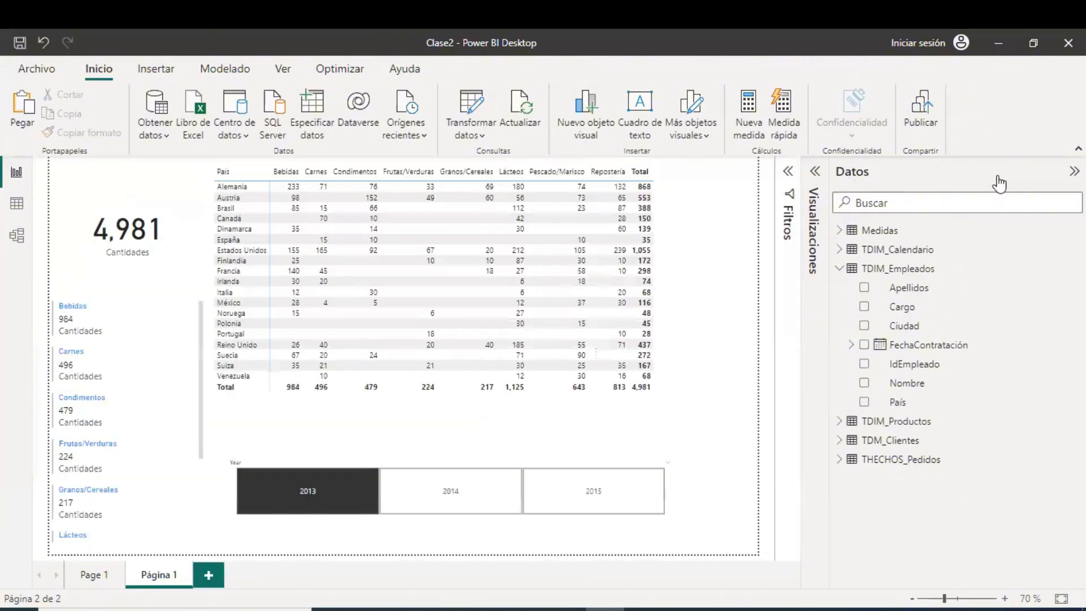
pyautogui.click(1074, 171)
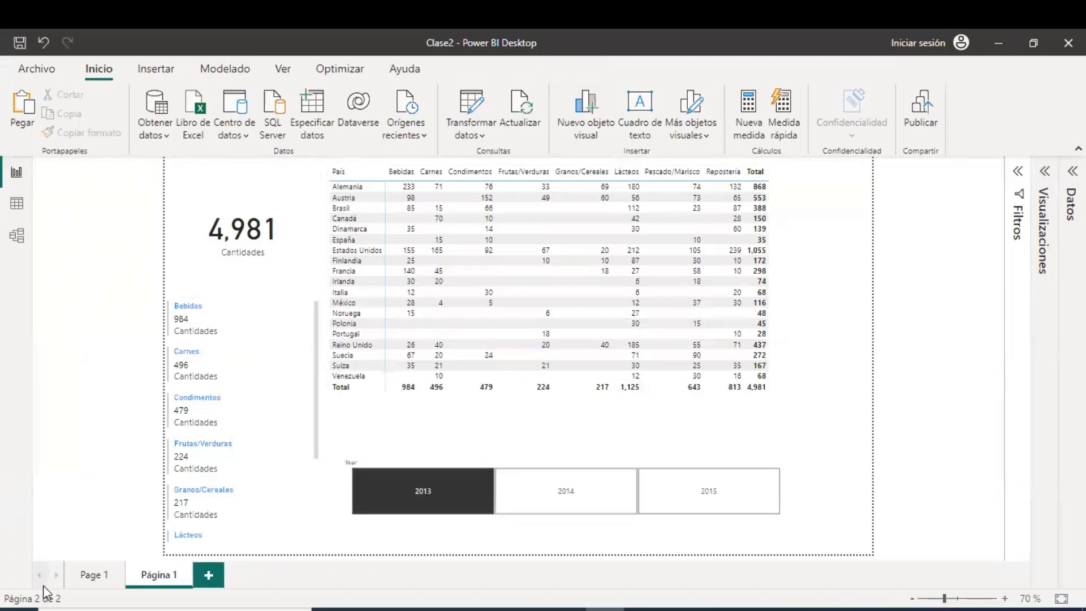
pyautogui.click(80, 576)
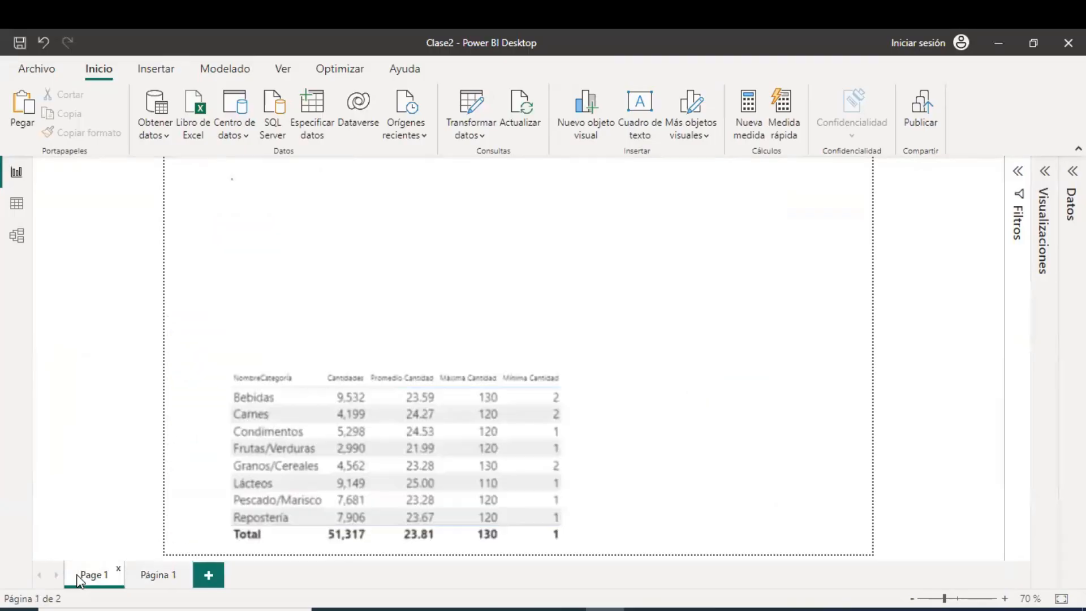
pyautogui.click(155, 576)
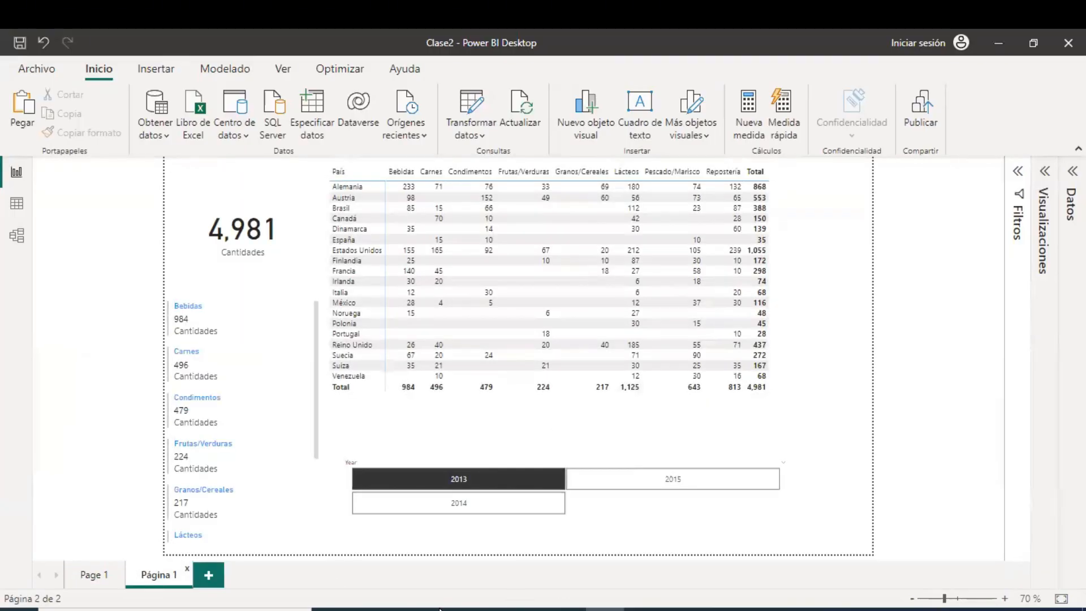
# - Switch to Funciones DAX.pdf in the browser and read the slides explaining the COUNT and COUNTA counting functions
pyautogui.click(371, 610)
pyautogui.scroll(-6, 526, 445)
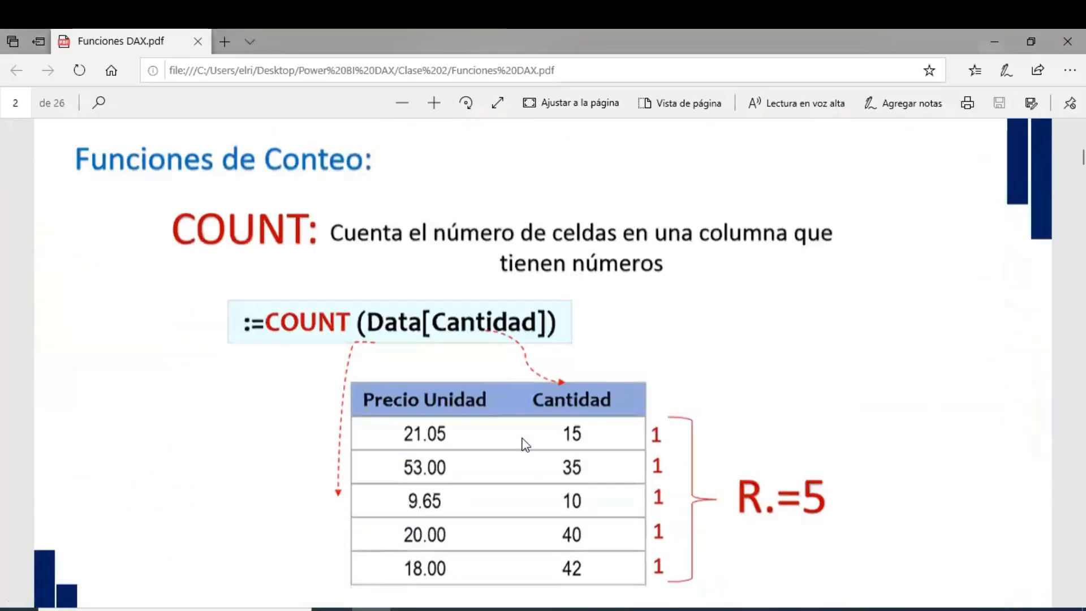
pyautogui.scroll(2, 245, 322)
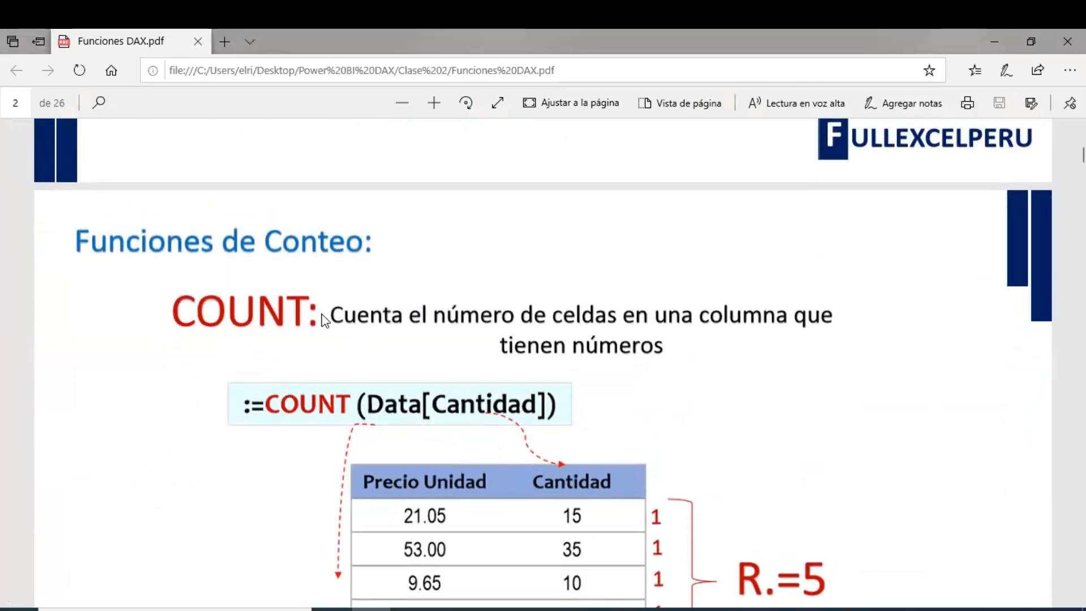
pyautogui.scroll(-5, 340, 354)
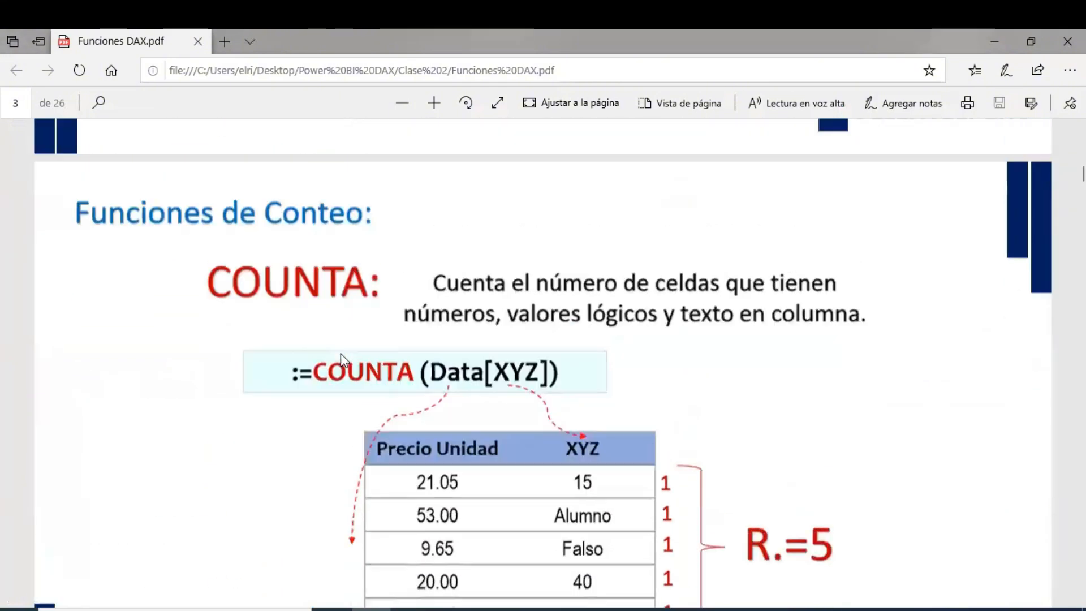
pyautogui.scroll(1, 341, 354)
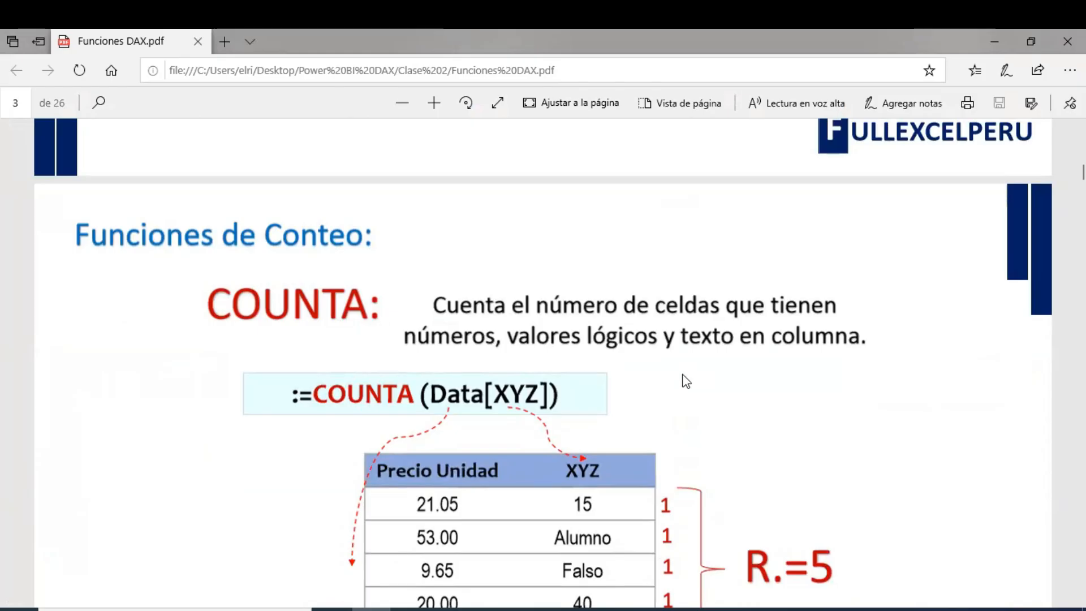
pyautogui.scroll(-3, 665, 399)
pyautogui.scroll(1, 664, 396)
pyautogui.scroll(-2, 665, 396)
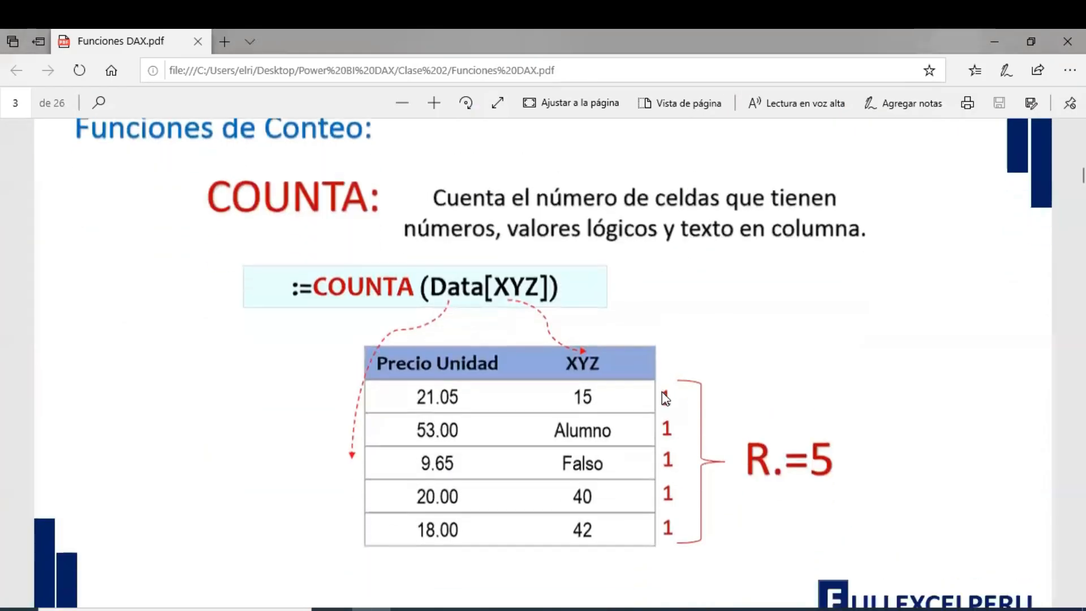
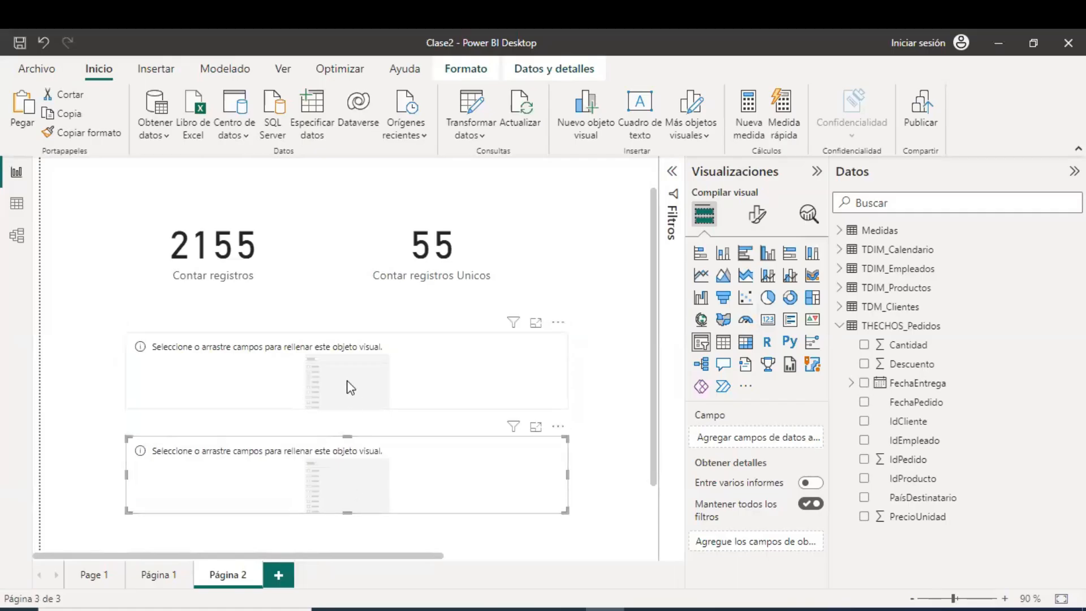
# - Add the Year field of TDIM_Calendario to the upper empty slicer on Página 2 and set its style to Mosaico
pyautogui.click(347, 380)
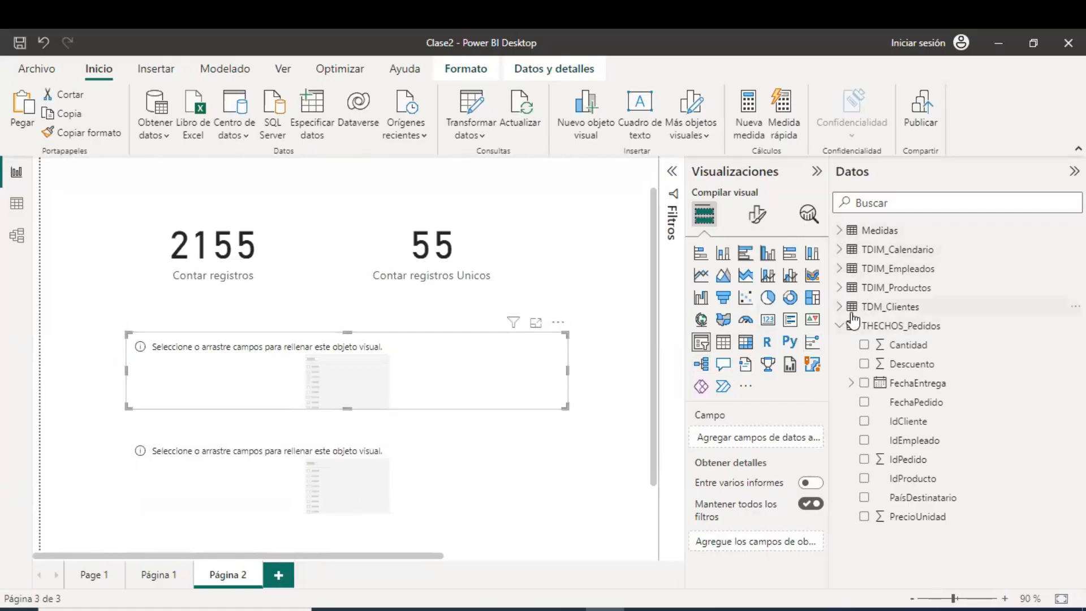
pyautogui.click(851, 249)
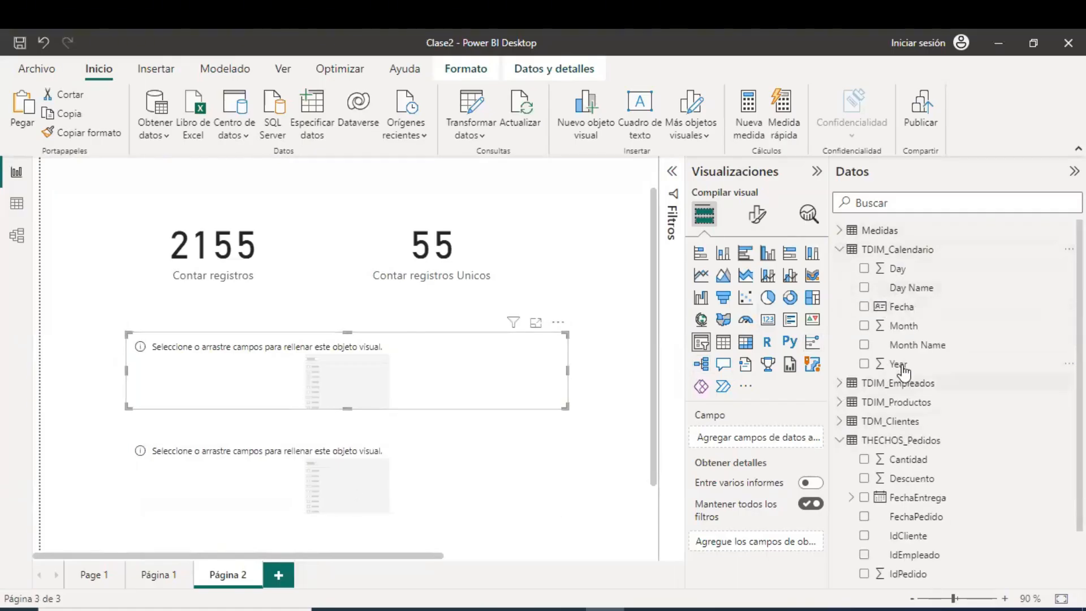
pyautogui.moveTo(898, 364); pyautogui.dragTo(504, 376)
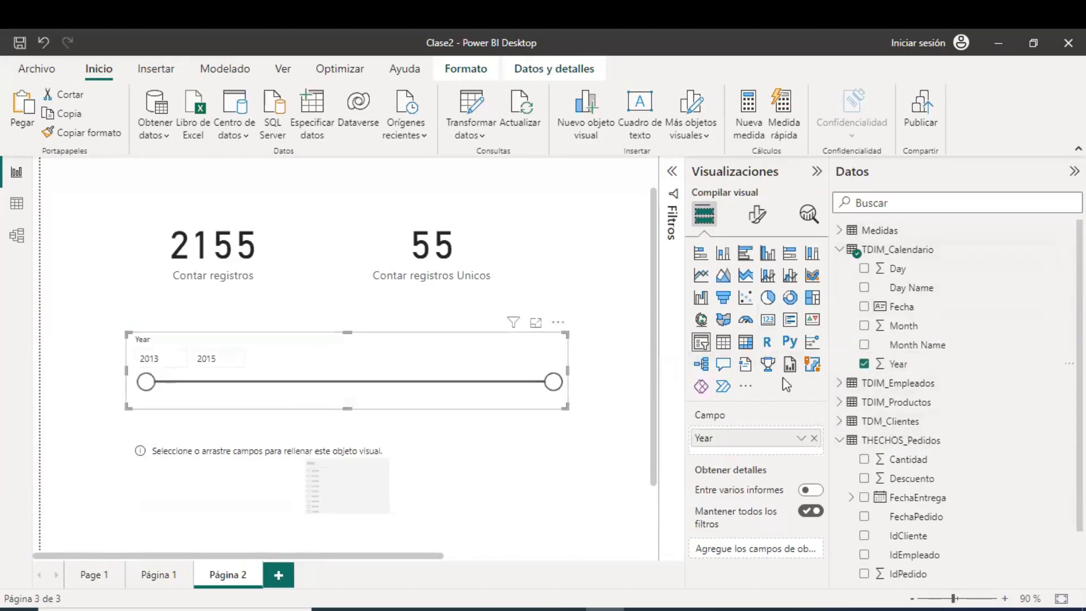
pyautogui.click(757, 215)
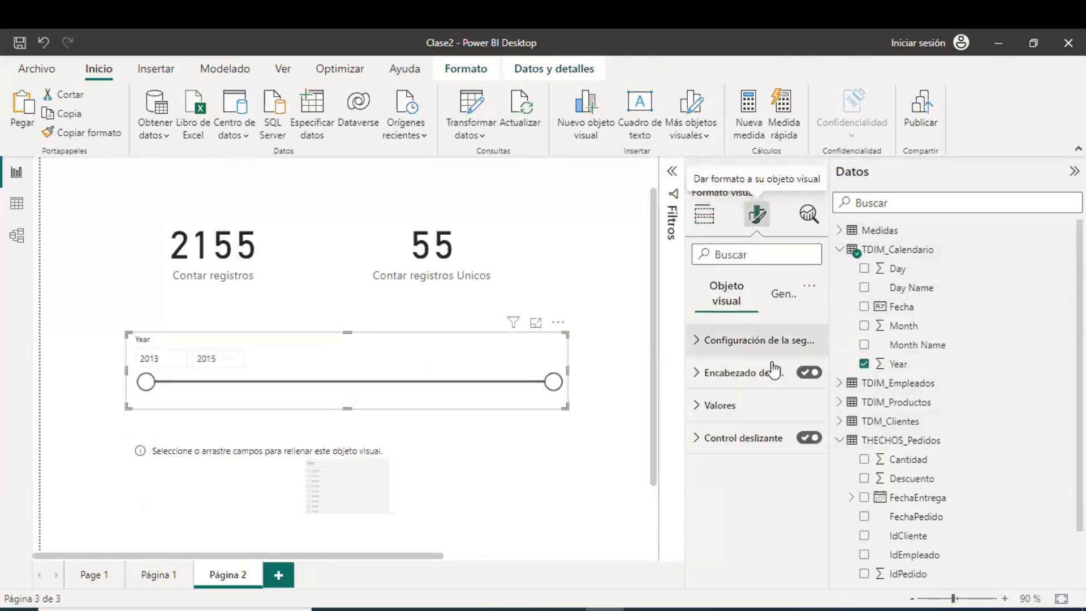
pyautogui.click(792, 340)
pyautogui.click(777, 420)
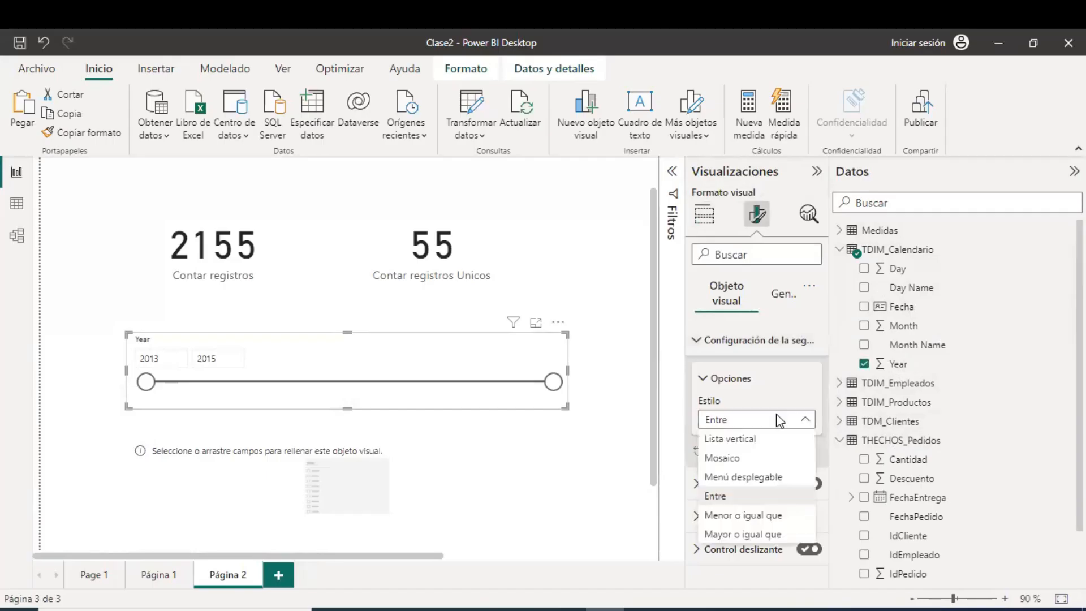
pyautogui.click(716, 442)
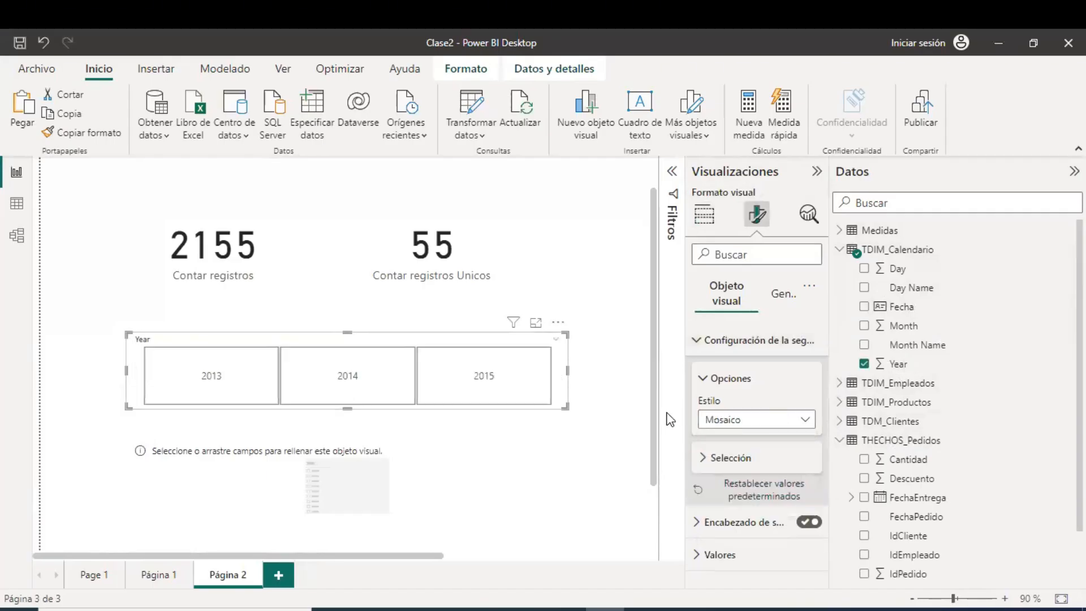
# - Add Month Name to the lower empty slicer, set its style to Mosaico and widen the slicer on both sides
pyautogui.click(563, 444)
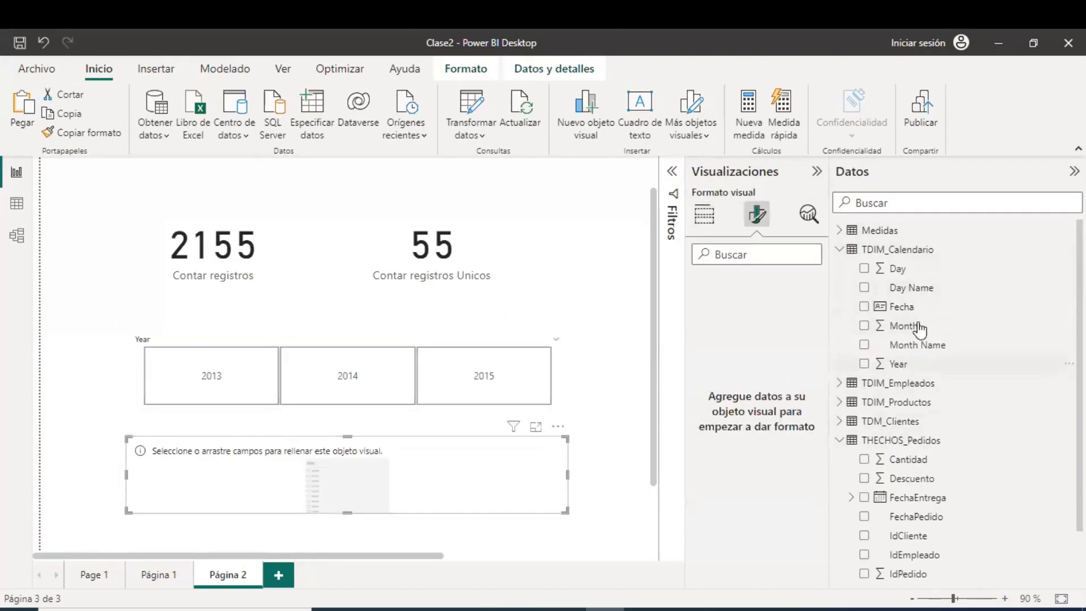
pyautogui.moveTo(919, 348); pyautogui.dragTo(410, 467)
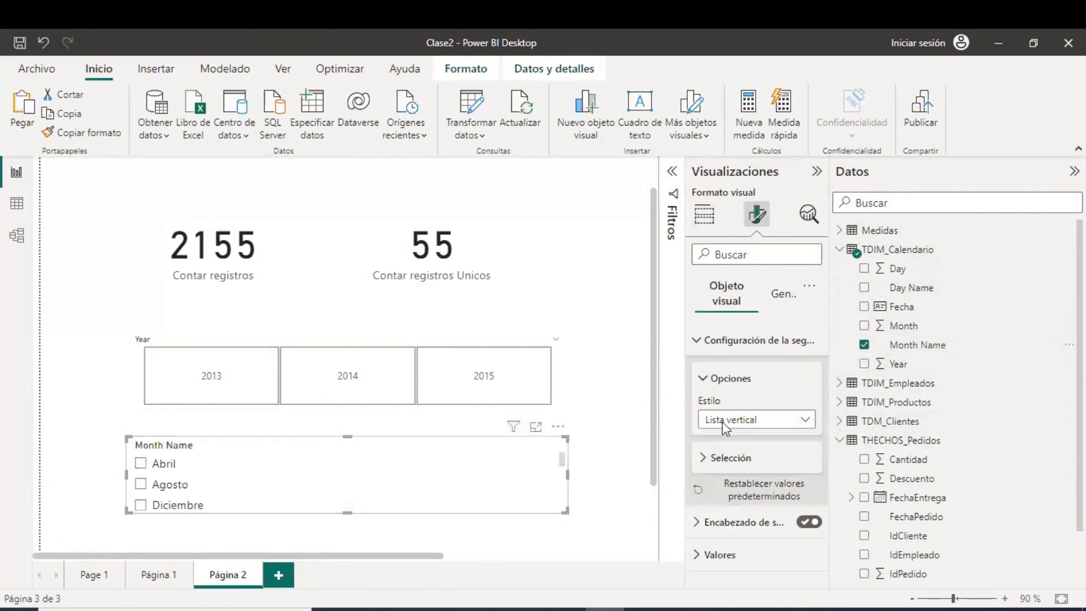
pyautogui.click(795, 420)
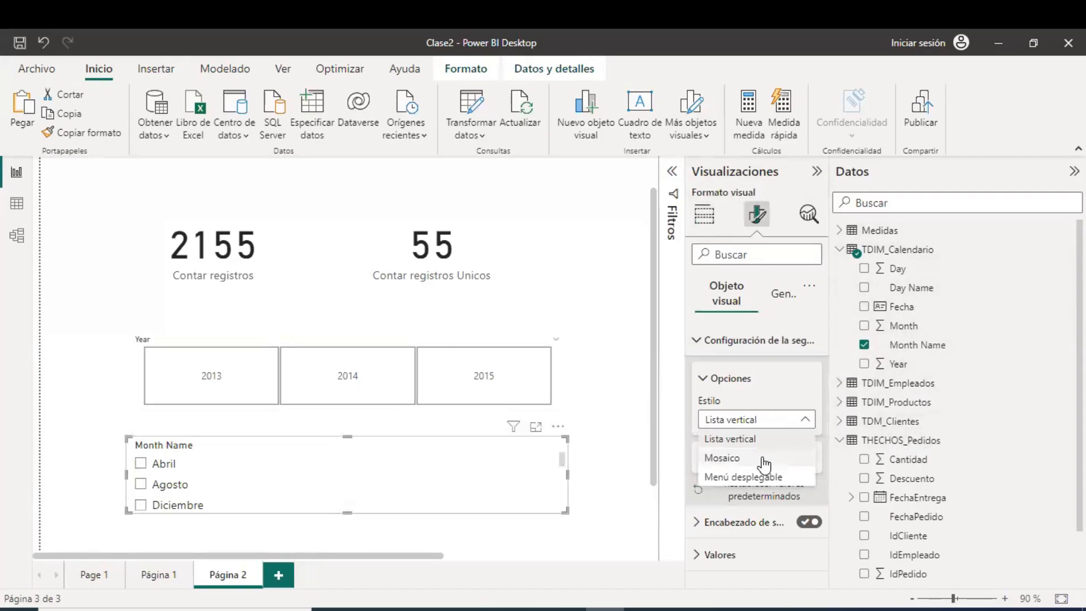
pyautogui.click(764, 460)
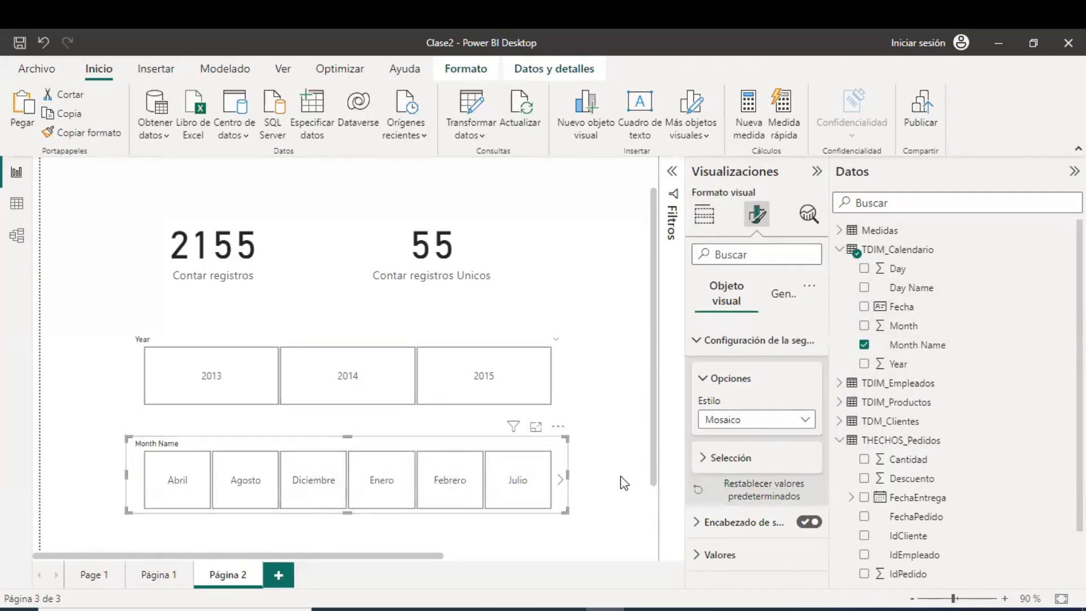
pyautogui.moveTo(568, 475); pyautogui.dragTo(624, 483)
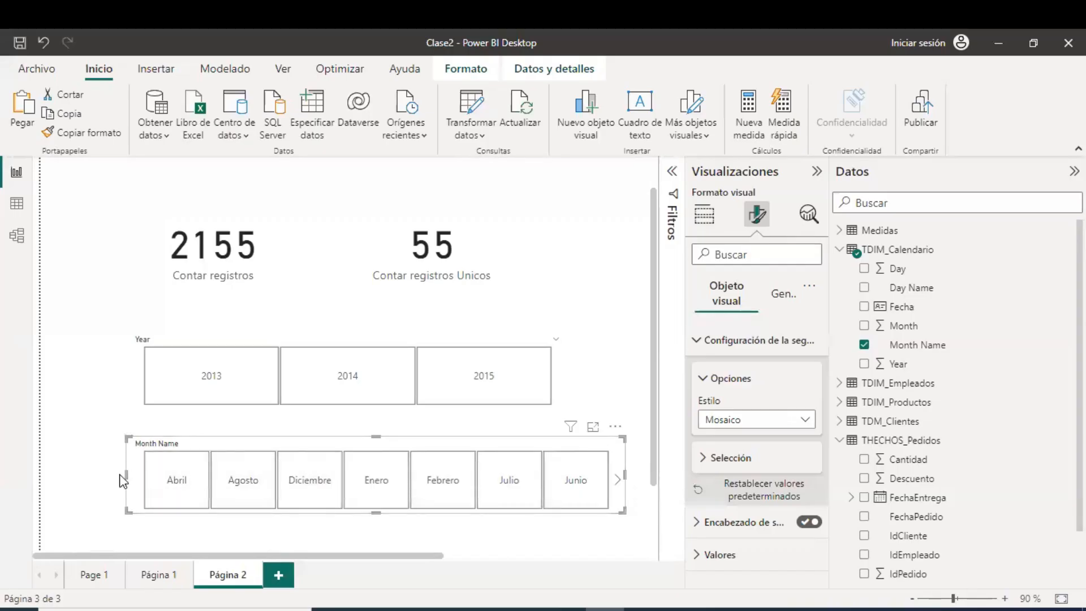
pyautogui.moveTo(126, 480); pyautogui.dragTo(67, 479)
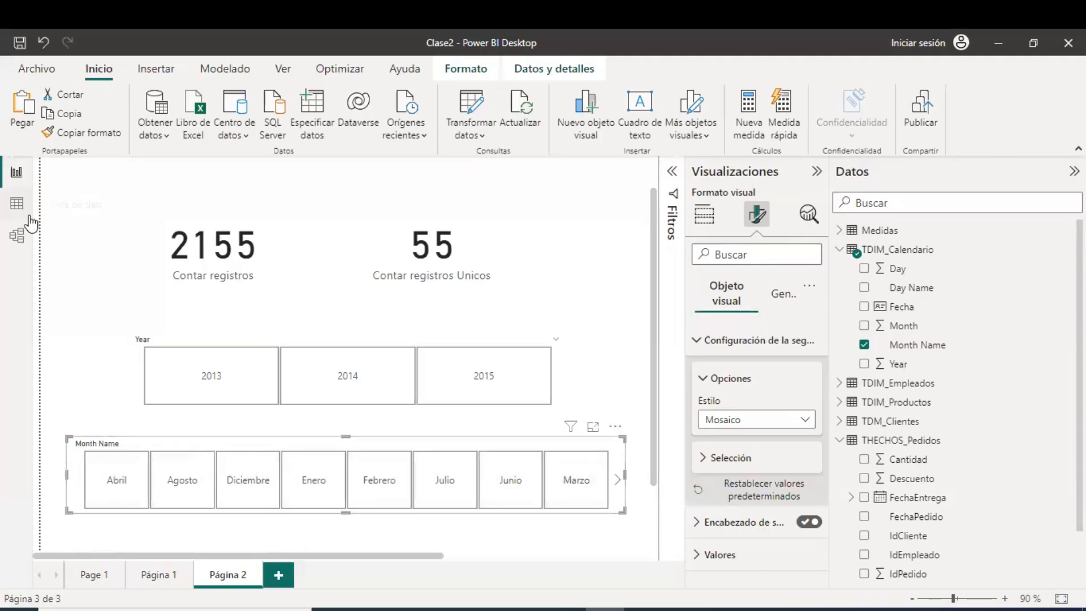
# - Sort the Month Name column of TDIM_Calendario by the Month column in the data view and return to the report
pyautogui.click(926, 249)
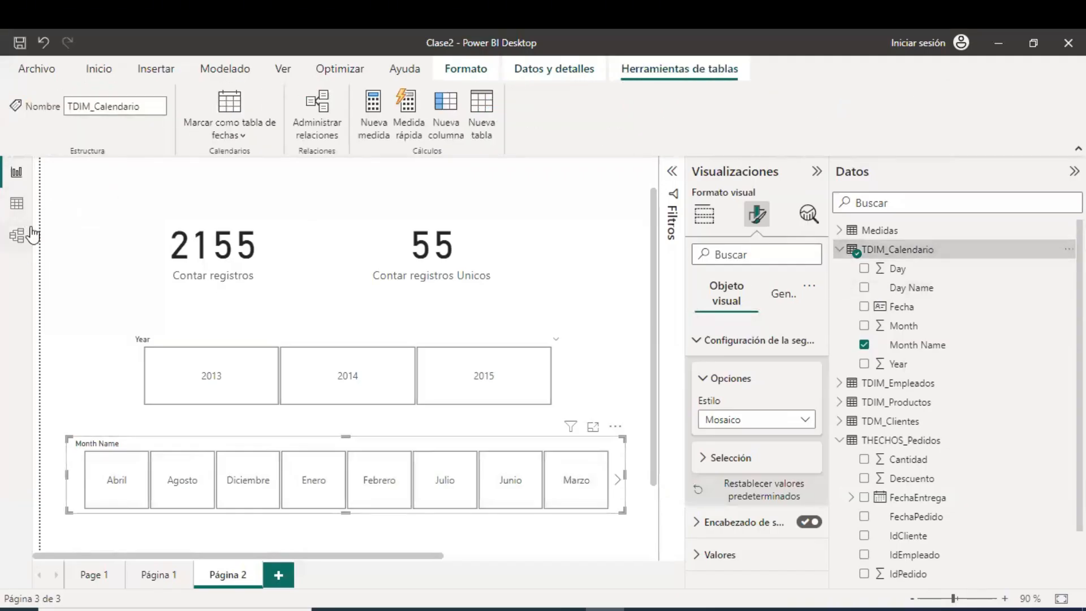
pyautogui.click(16, 203)
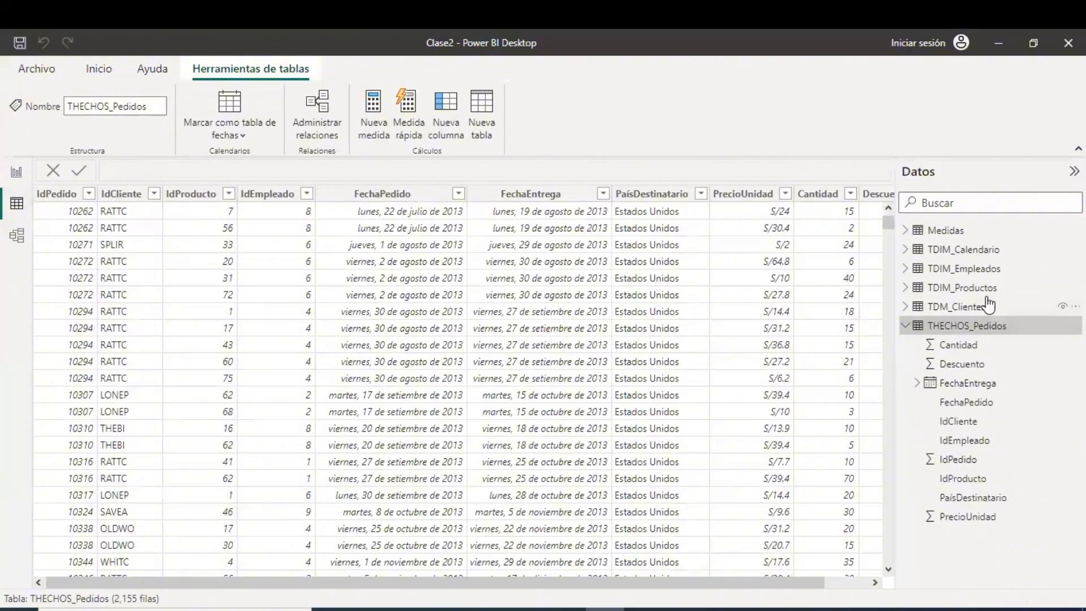
pyautogui.click(970, 250)
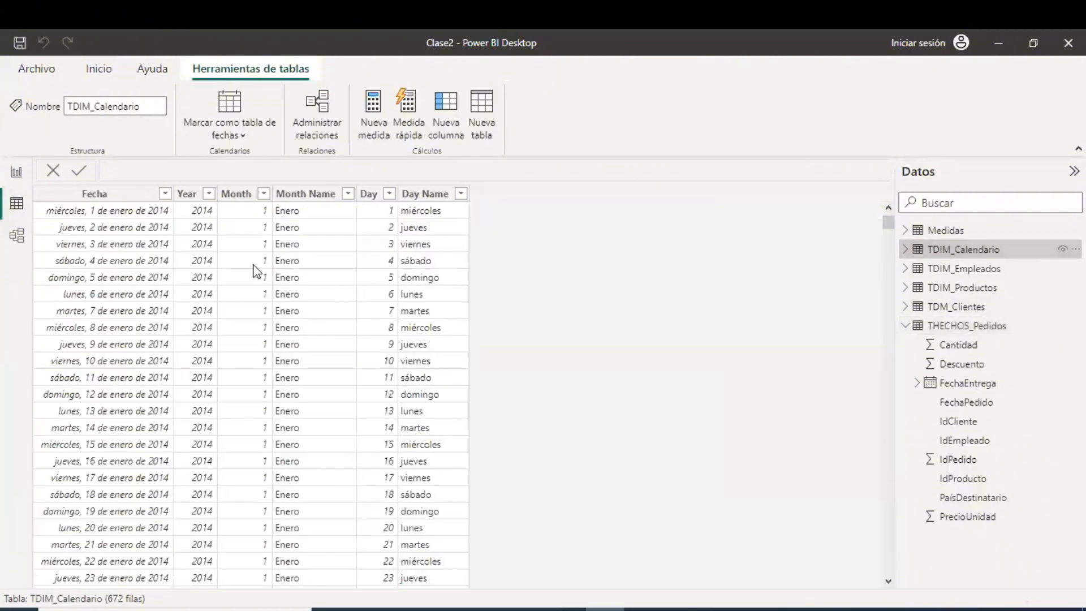
pyautogui.click(305, 194)
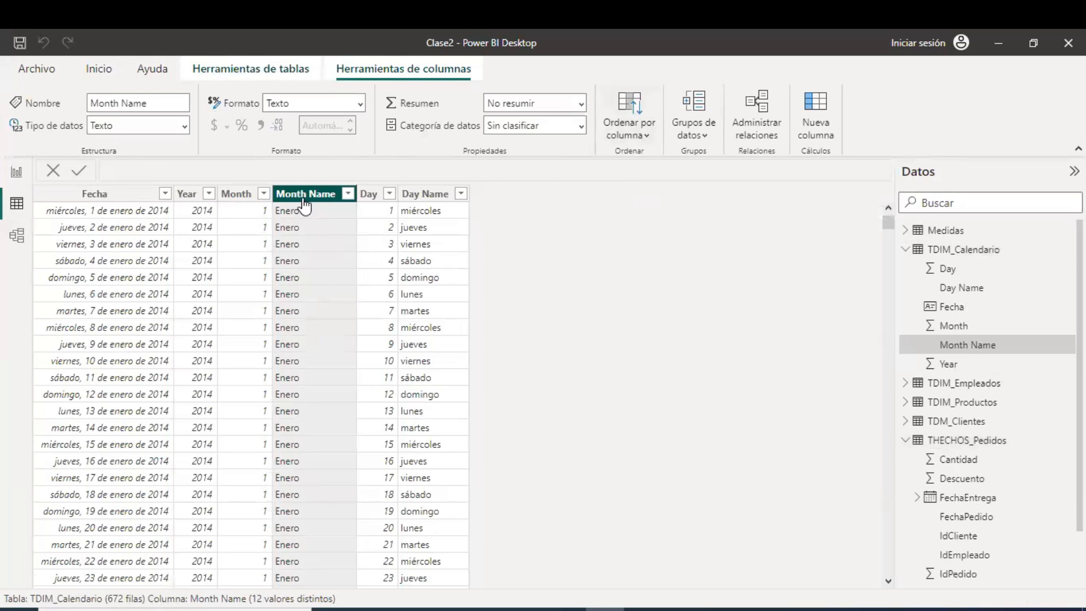
pyautogui.click(648, 138)
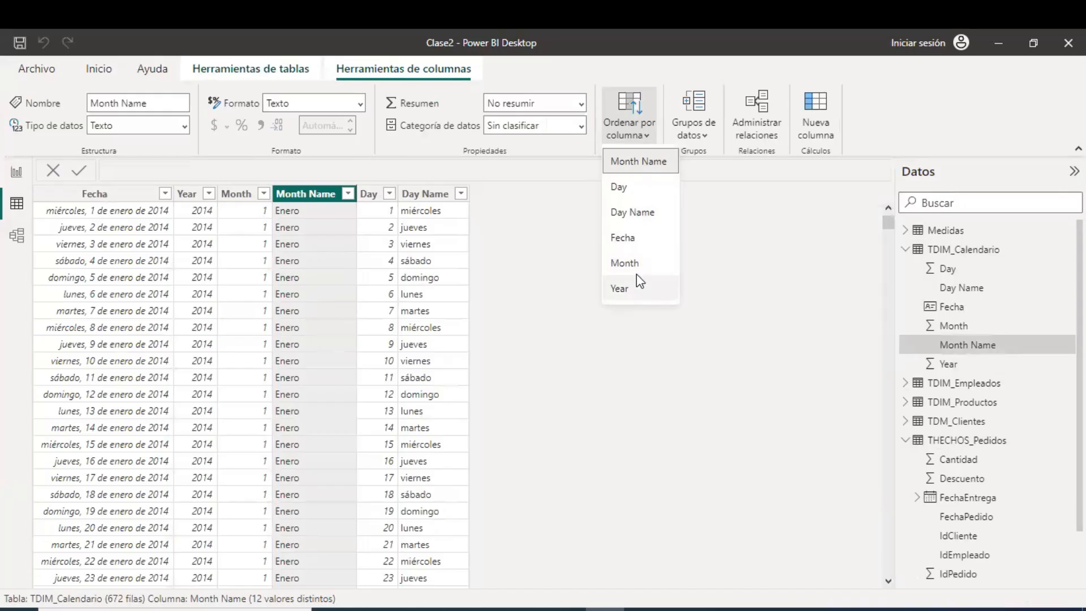
pyautogui.click(625, 263)
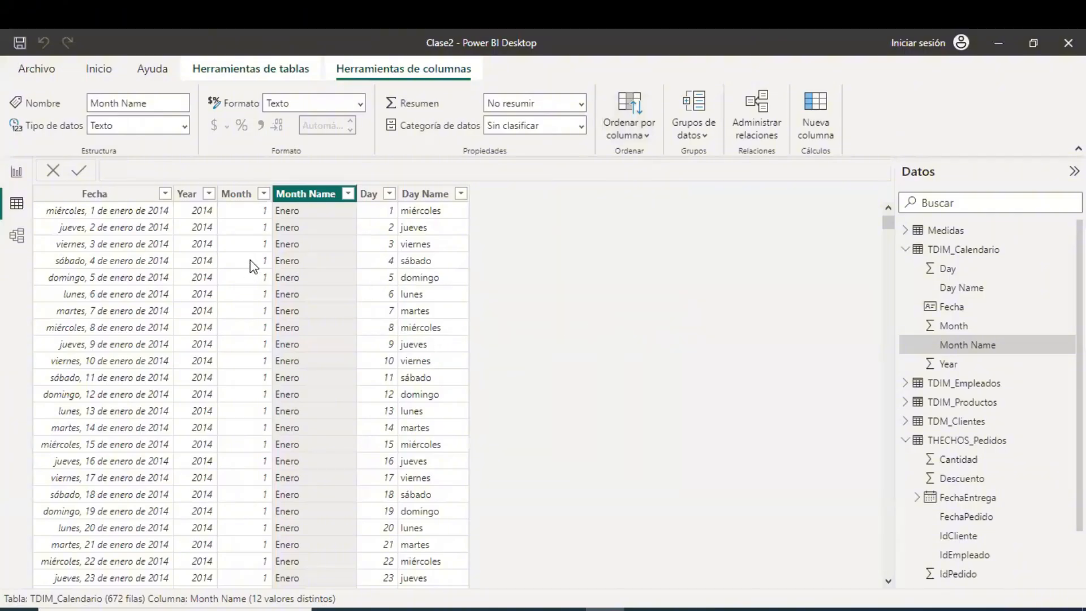
pyautogui.click(16, 172)
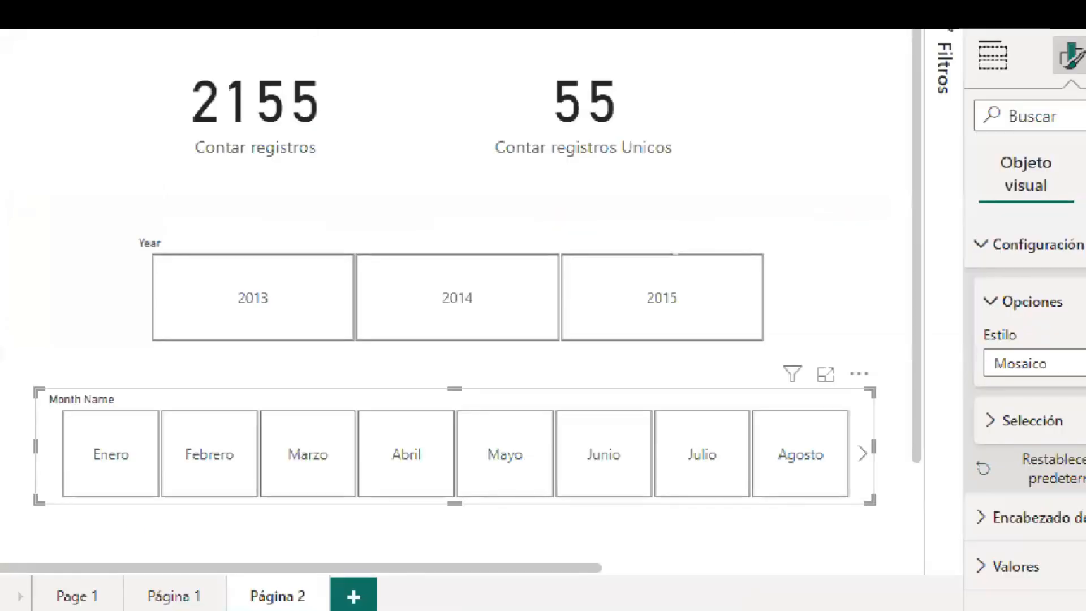
pyautogui.moveTo(133, 481); pyautogui.dragTo(148, 526)
pyautogui.moveTo(236, 477); pyautogui.dragTo(248, 510)
pyautogui.moveTo(314, 479); pyautogui.dragTo(341, 516)
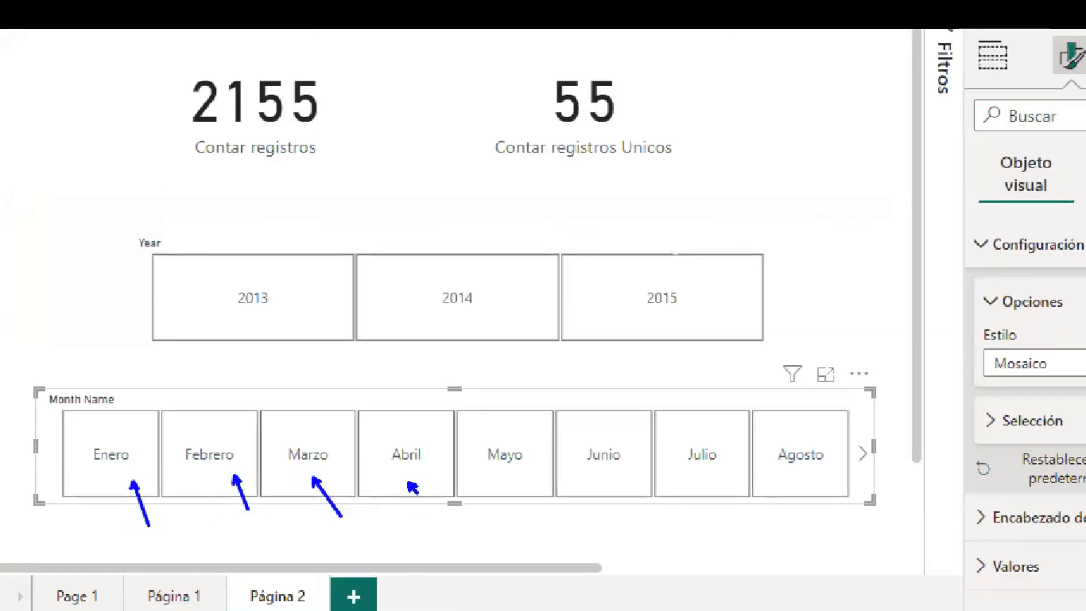
pyautogui.moveTo(409, 482); pyautogui.dragTo(428, 510)
pyautogui.moveTo(516, 482); pyautogui.dragTo(537, 513)
pyautogui.moveTo(614, 481); pyautogui.dragTo(638, 502)
pyautogui.moveTo(740, 486); pyautogui.dragTo(759, 509)
pyautogui.moveTo(828, 474); pyautogui.dragTo(842, 501)
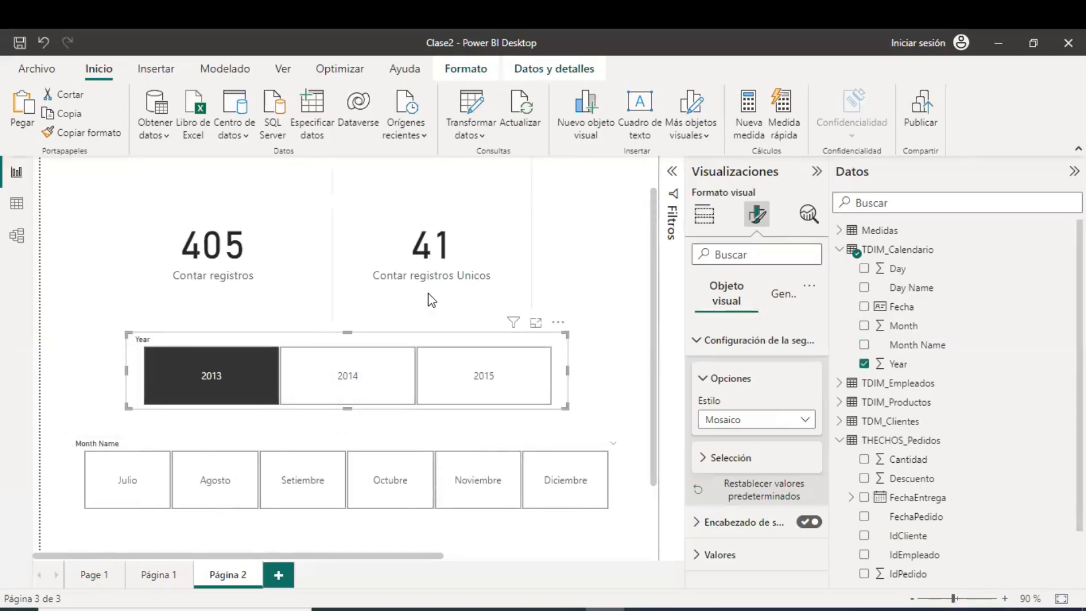
# - Filter the 2013 counts by Julio, Setiembre, Octubre, Noviembre and Diciembre in turn, and switch the Year slicer to 2014
pyautogui.click(144, 492)
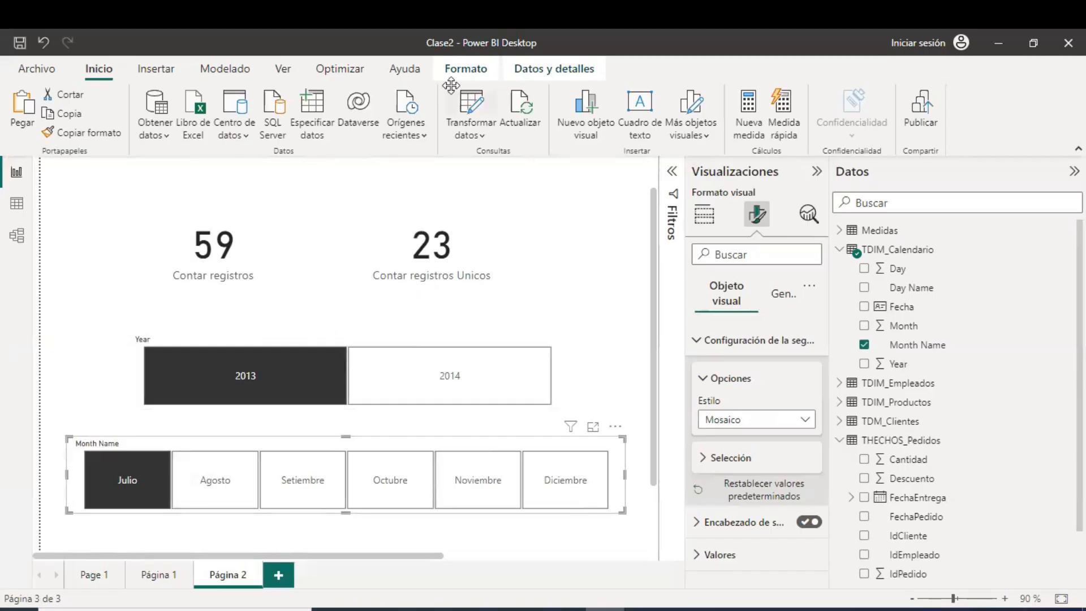
pyautogui.click(317, 502)
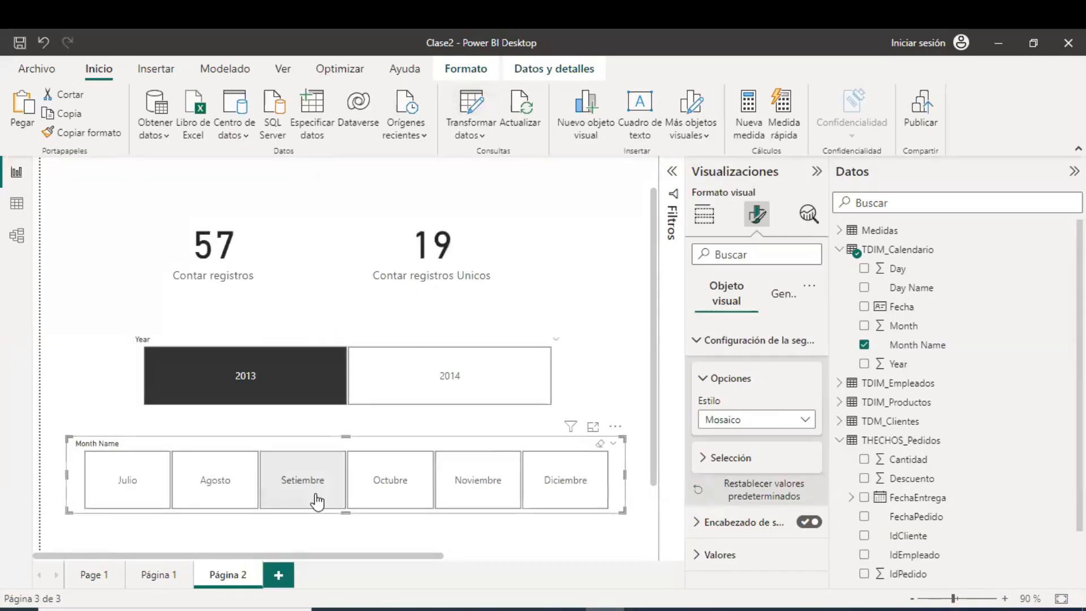
pyautogui.click(375, 493)
pyautogui.click(477, 496)
pyautogui.click(560, 488)
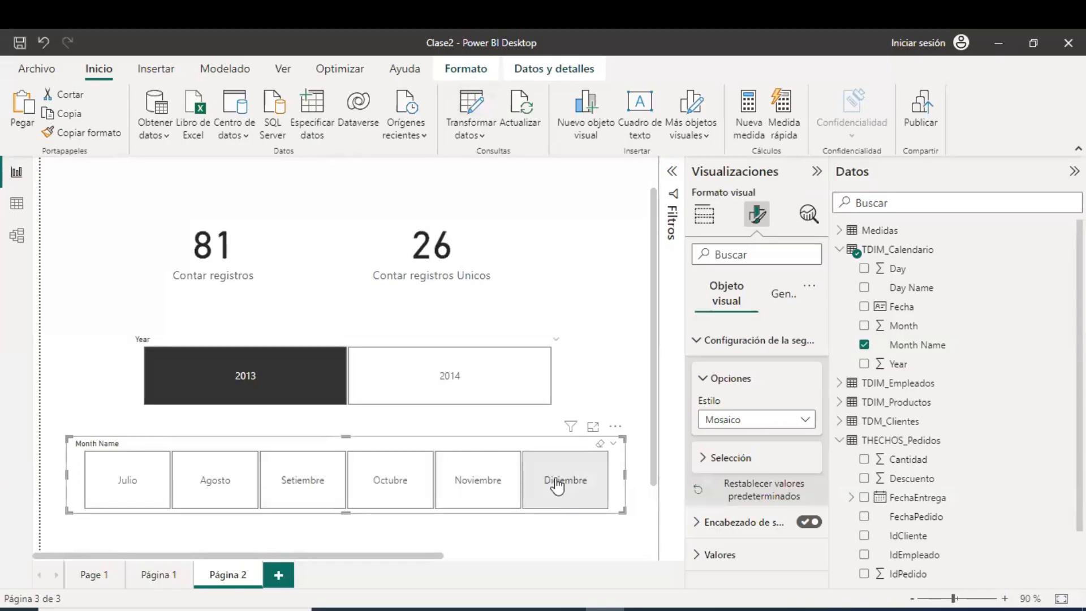
pyautogui.click(431, 400)
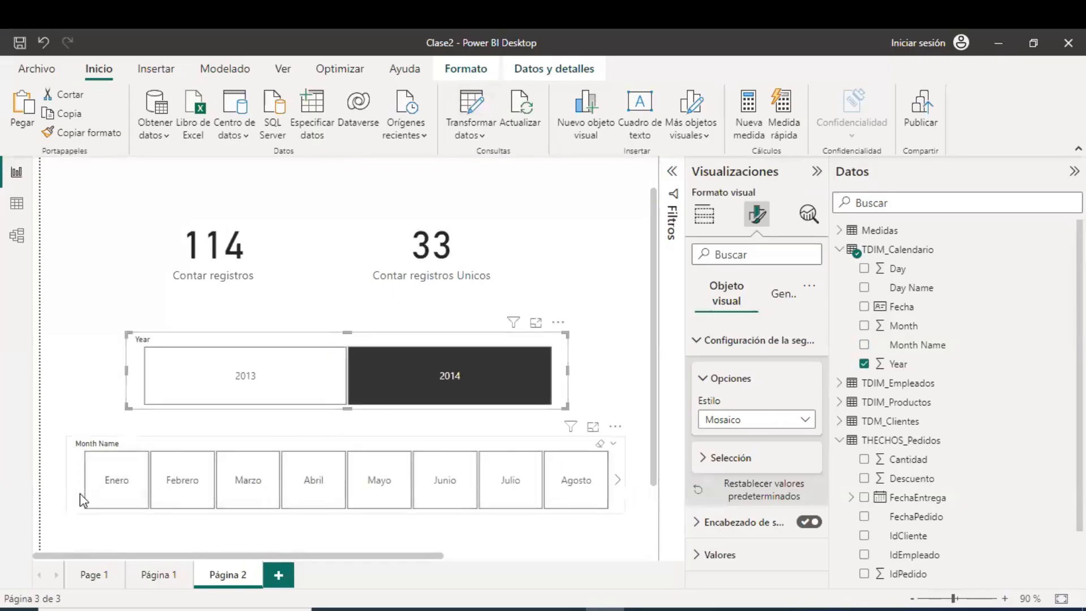
# - Filter the 2014 counts by each month from Enero to Agosto in turn and clear the month selection
pyautogui.click(100, 489)
pyautogui.click(186, 486)
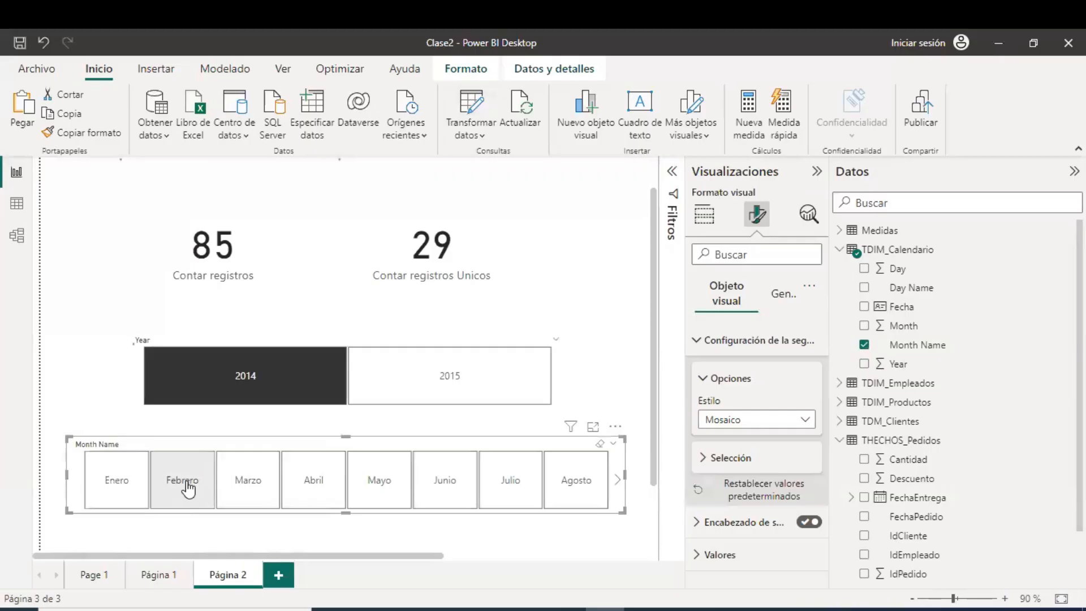
pyautogui.click(249, 485)
pyautogui.click(314, 485)
pyautogui.click(391, 490)
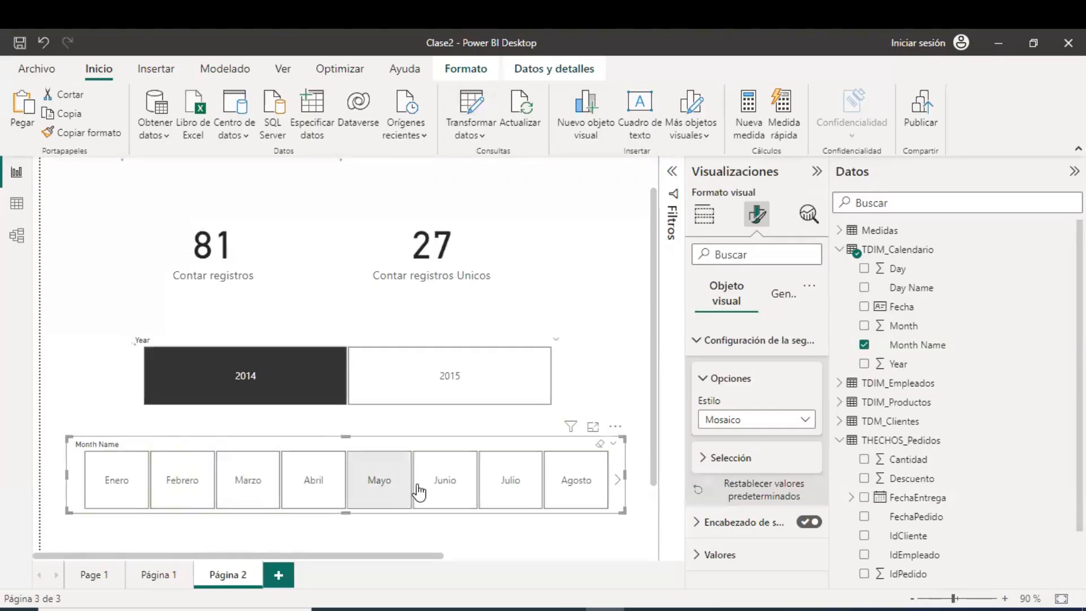
pyautogui.click(462, 492)
pyautogui.click(507, 492)
pyautogui.click(578, 493)
pyautogui.click(577, 493)
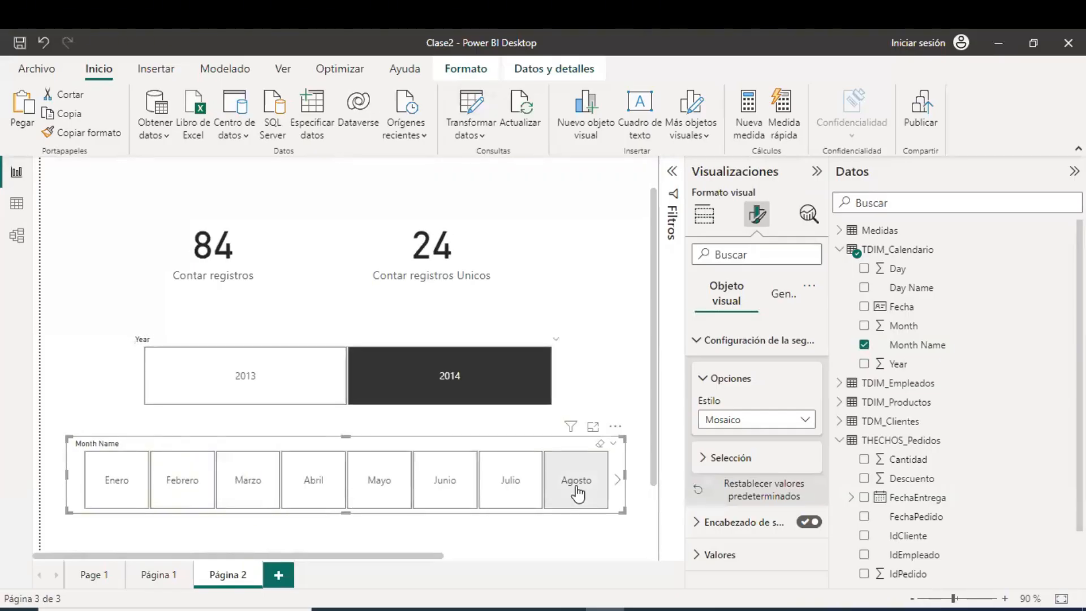
# - Replace the 2014 selection in the Year slicer with 2013, clear it, and select 2015
pyautogui.click(413, 392)
pyautogui.click(241, 385)
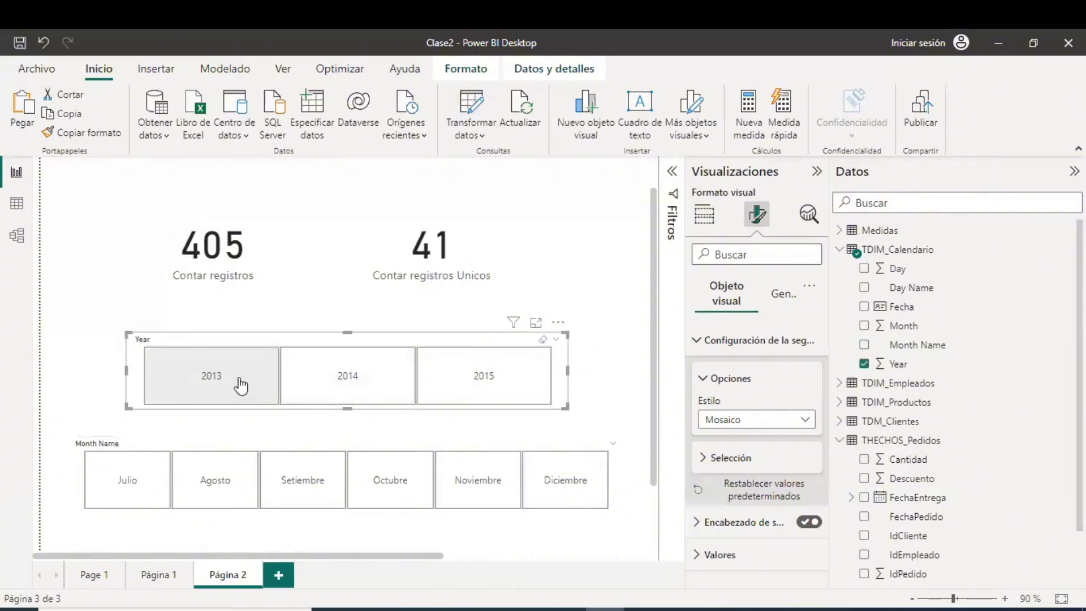
pyautogui.click(241, 385)
pyautogui.click(449, 397)
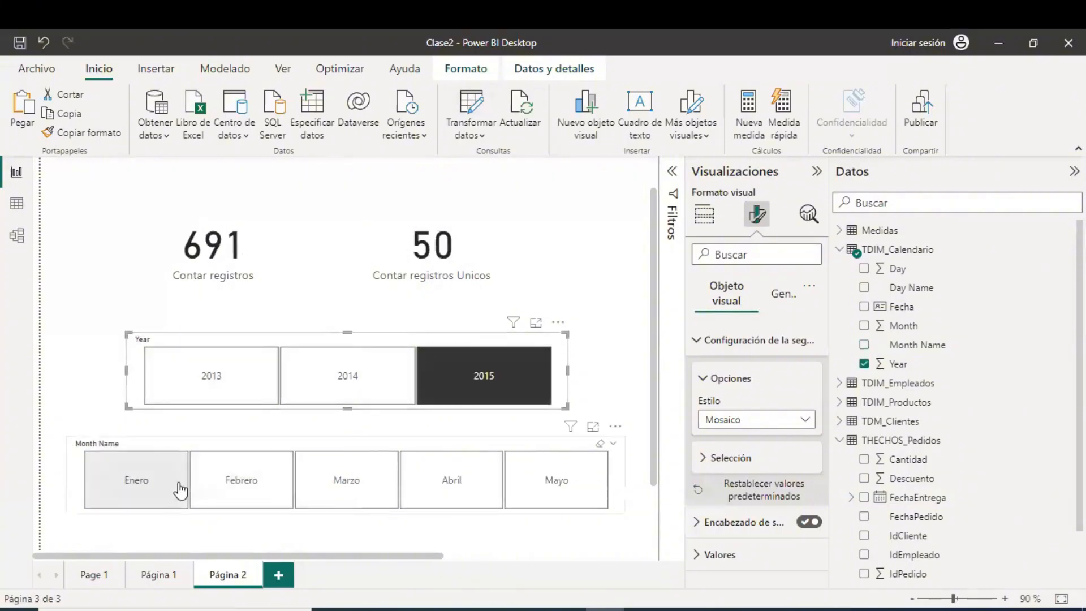
# - Filter the 2015 counts by Enero, Febrero, Marzo and Abril in turn, return to Enero and clear the month selection
pyautogui.click(180, 491)
pyautogui.click(226, 486)
pyautogui.click(346, 486)
pyautogui.click(449, 488)
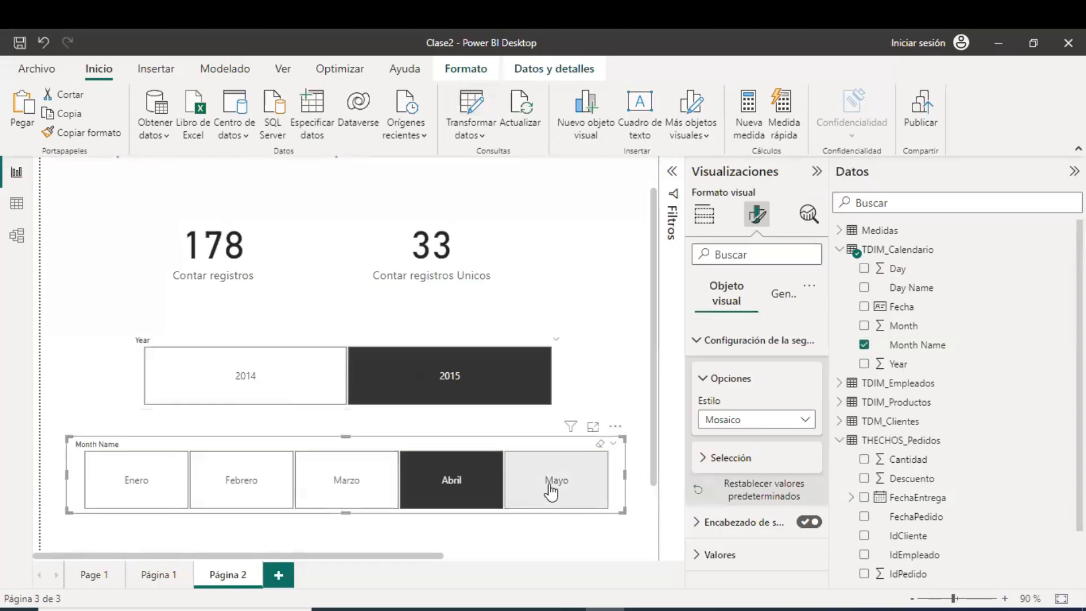
pyautogui.click(376, 479)
pyautogui.click(161, 489)
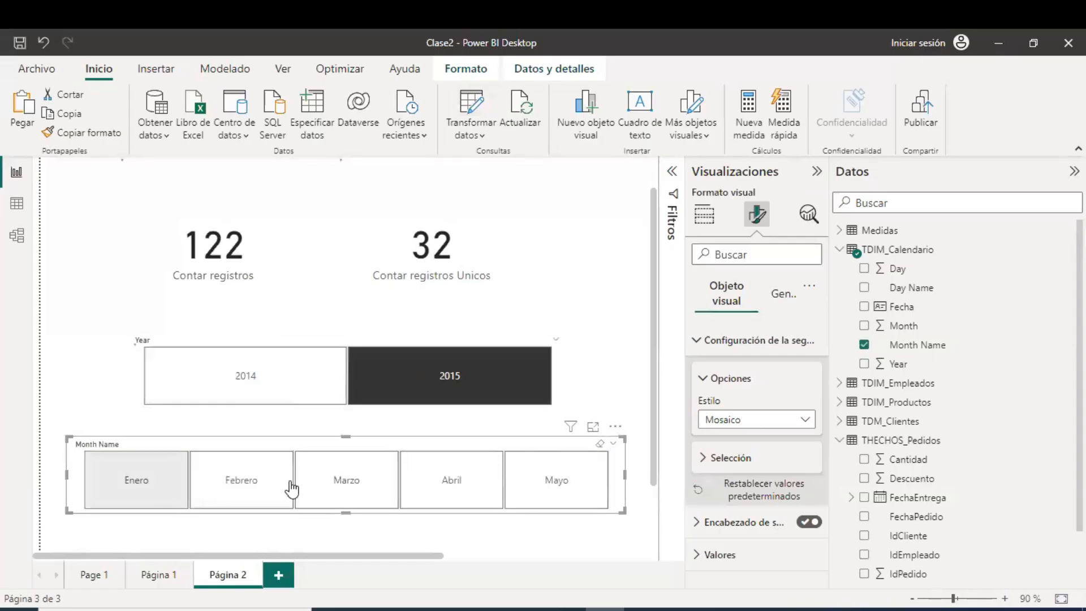
pyautogui.click(161, 488)
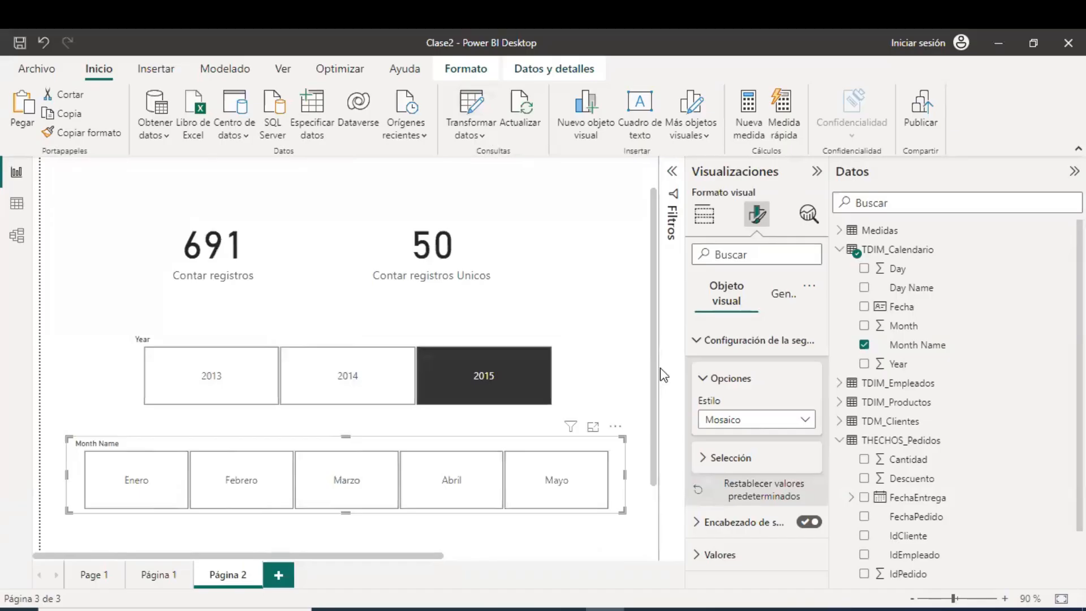
# - Select the unique-records card and open the DAX formula of the Contar registros Unicos measure in the Medidas table
pyautogui.click(621, 355)
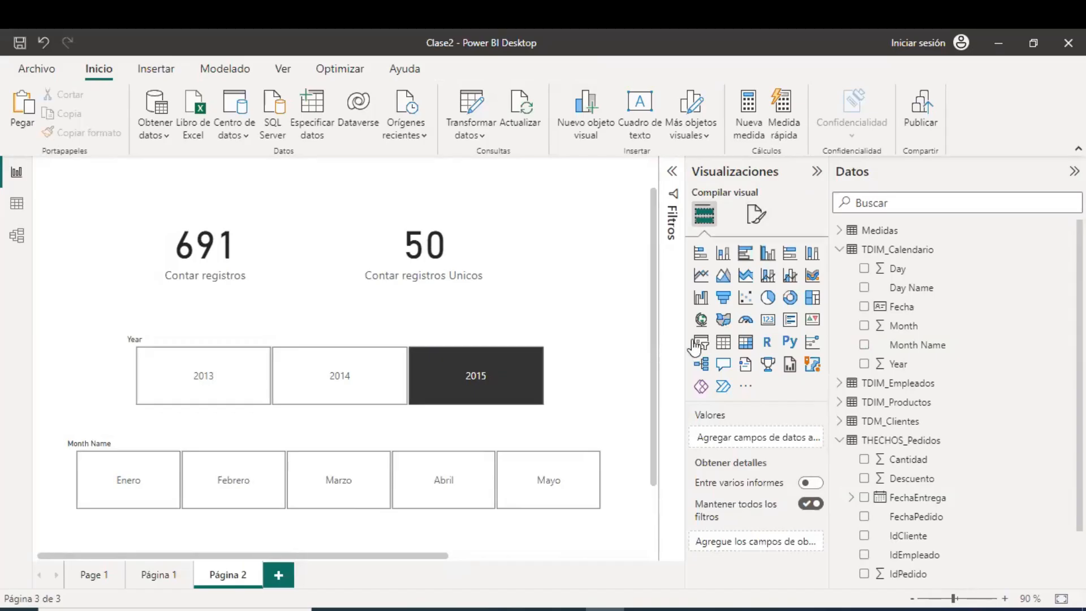
pyautogui.click(491, 216)
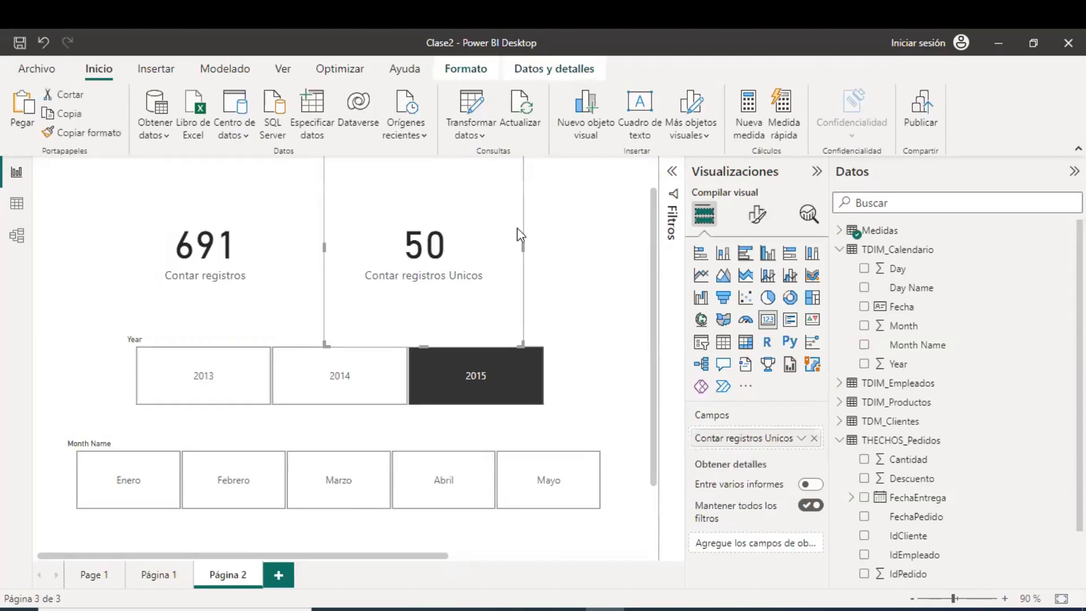
pyautogui.click(839, 230)
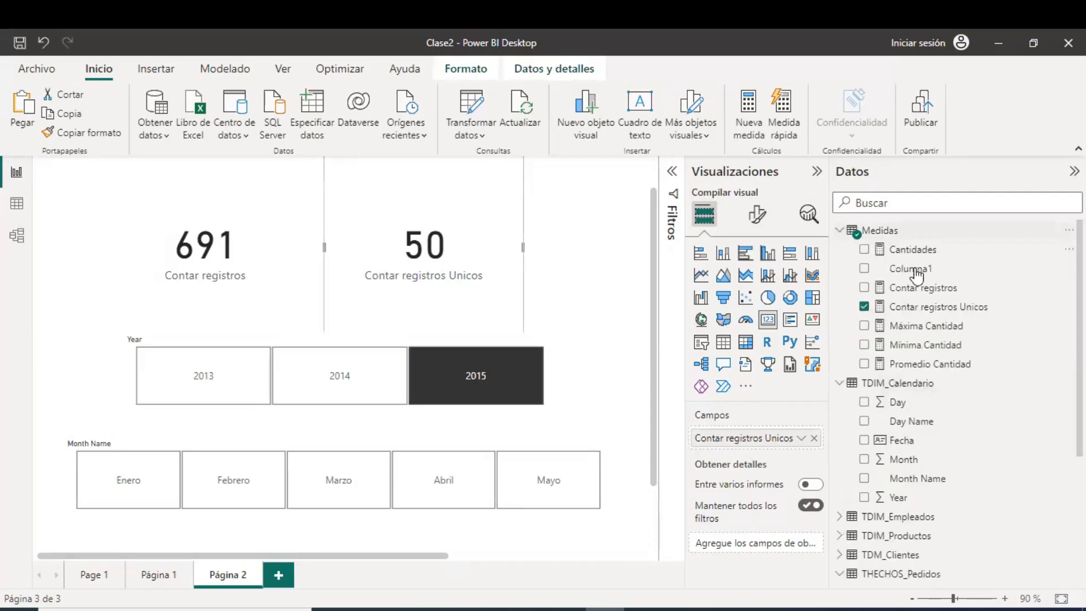
pyautogui.click(959, 308)
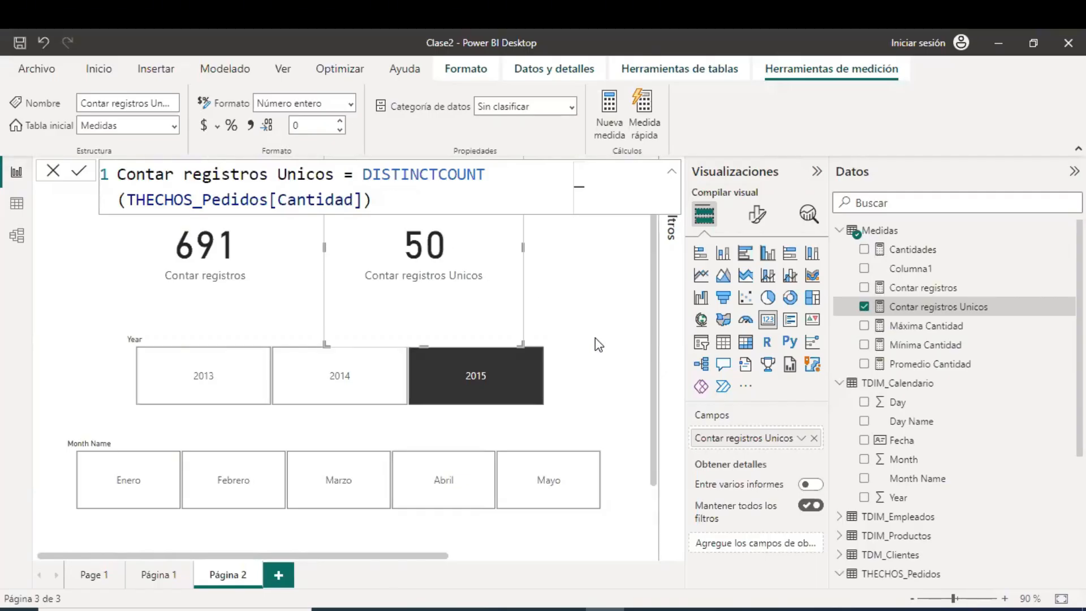
# - Shorten the two record-count cards from below so their frames clear the Year slicer, and deselect them
pyautogui.moveTo(424, 346); pyautogui.dragTo(423, 329)
pyautogui.click(222, 329)
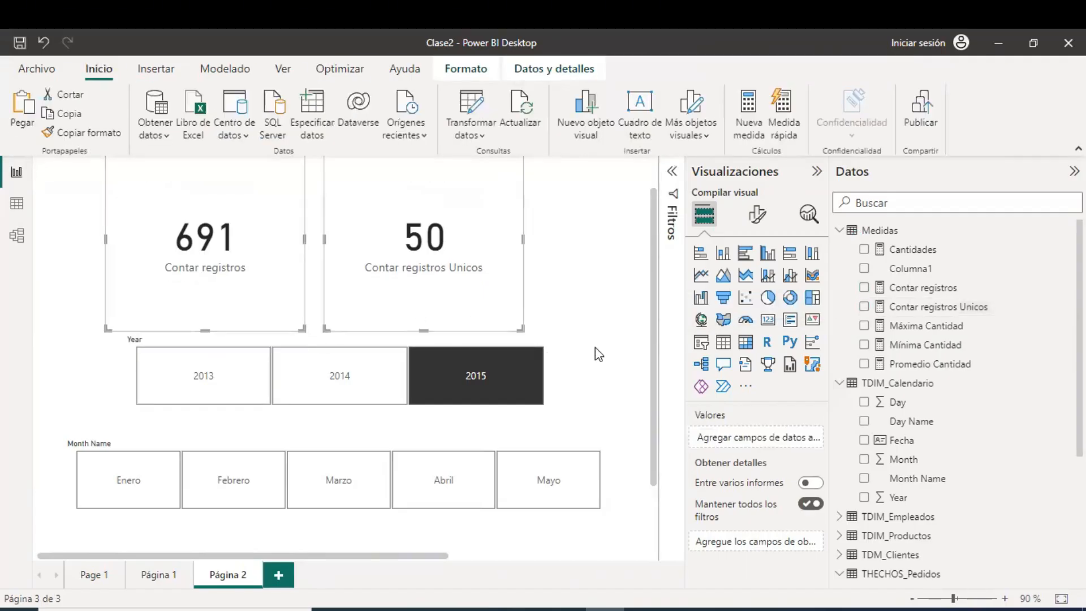
pyautogui.click(595, 347)
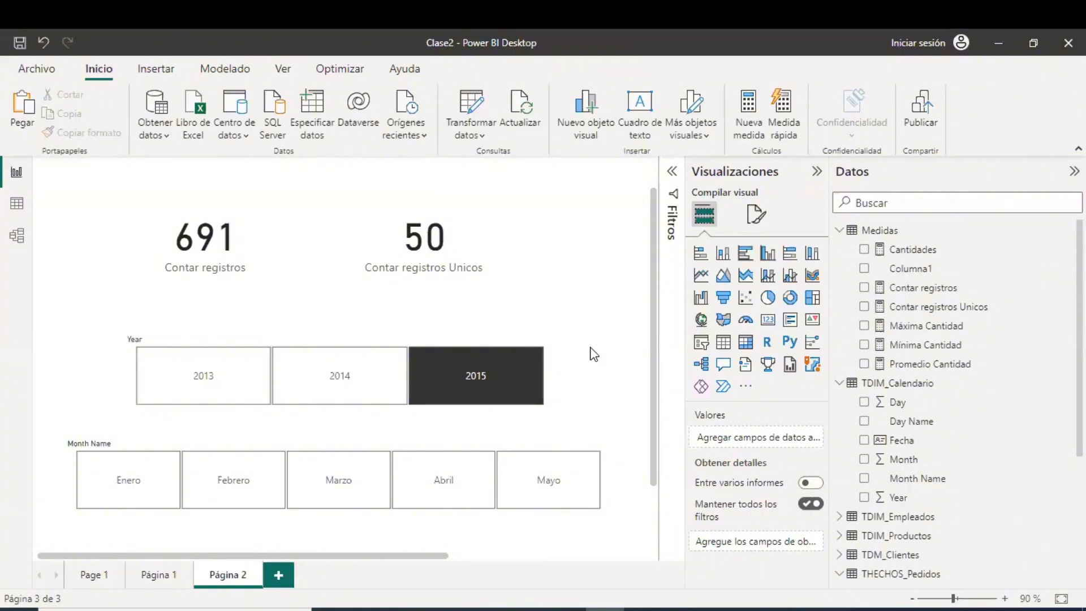
# - Review the sort-by-column setting of Month Name in the data view, marking its link to the Month column with screen annotations
pyautogui.click(17, 205)
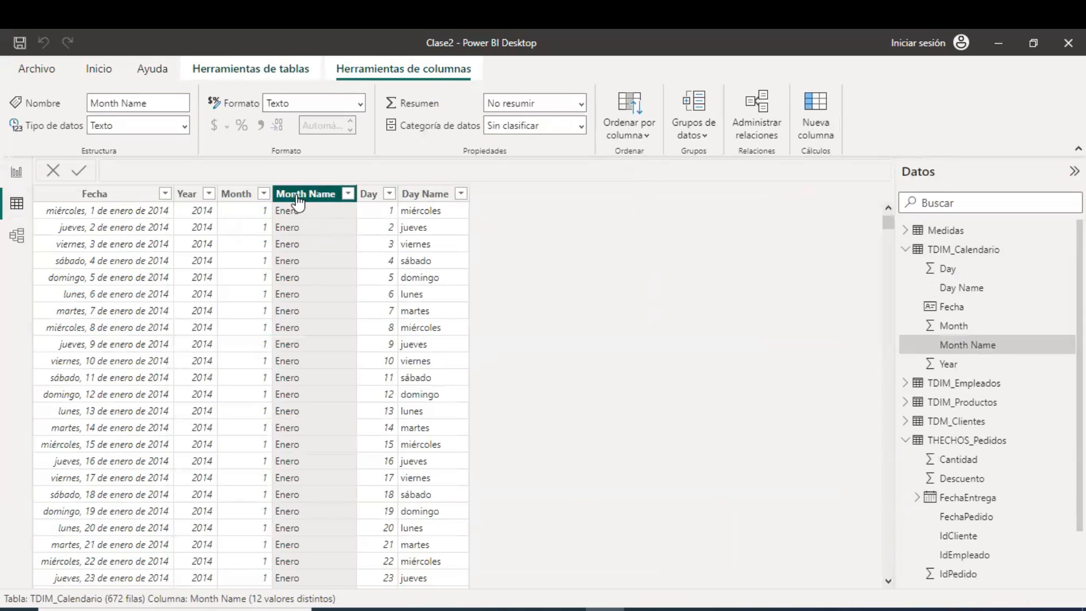
pyautogui.click(641, 141)
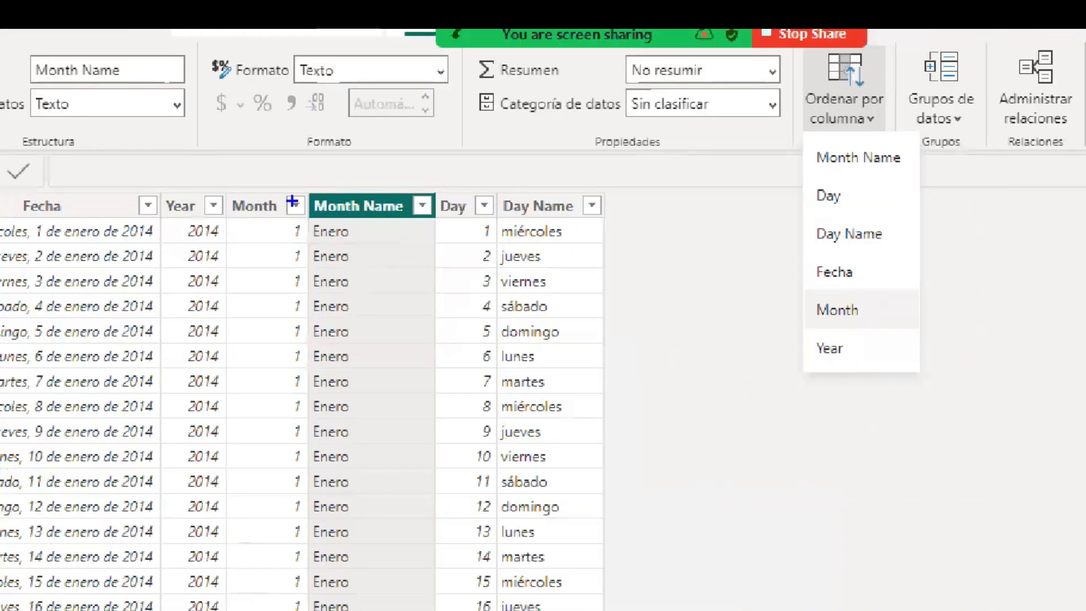
pyautogui.moveTo(309, 191); pyautogui.dragTo(427, 610)
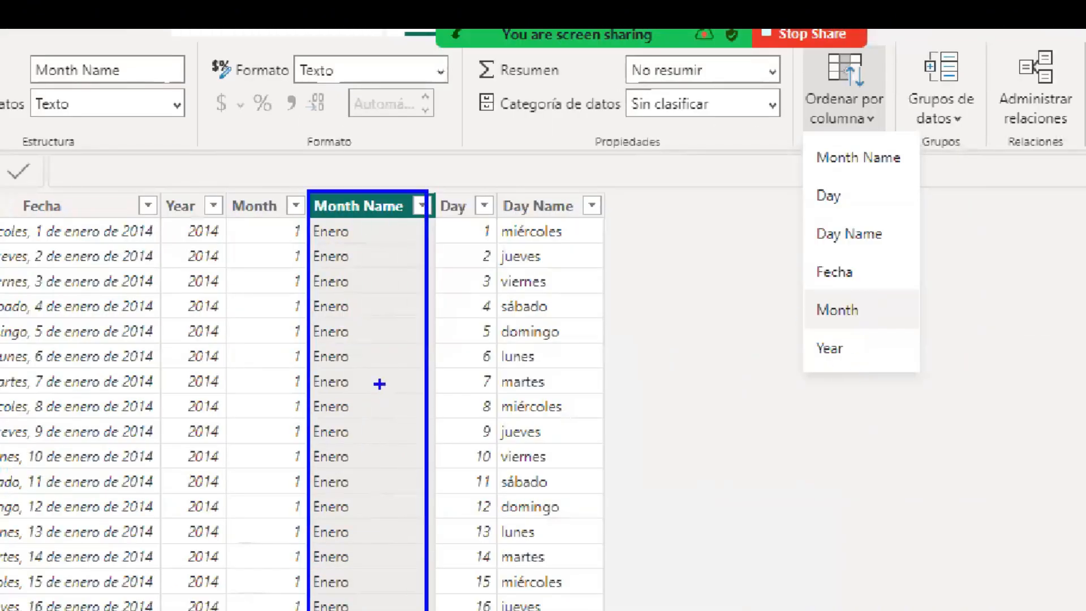
pyautogui.moveTo(379, 384); pyautogui.dragTo(841, 327)
pyautogui.moveTo(803, 294); pyautogui.dragTo(893, 340)
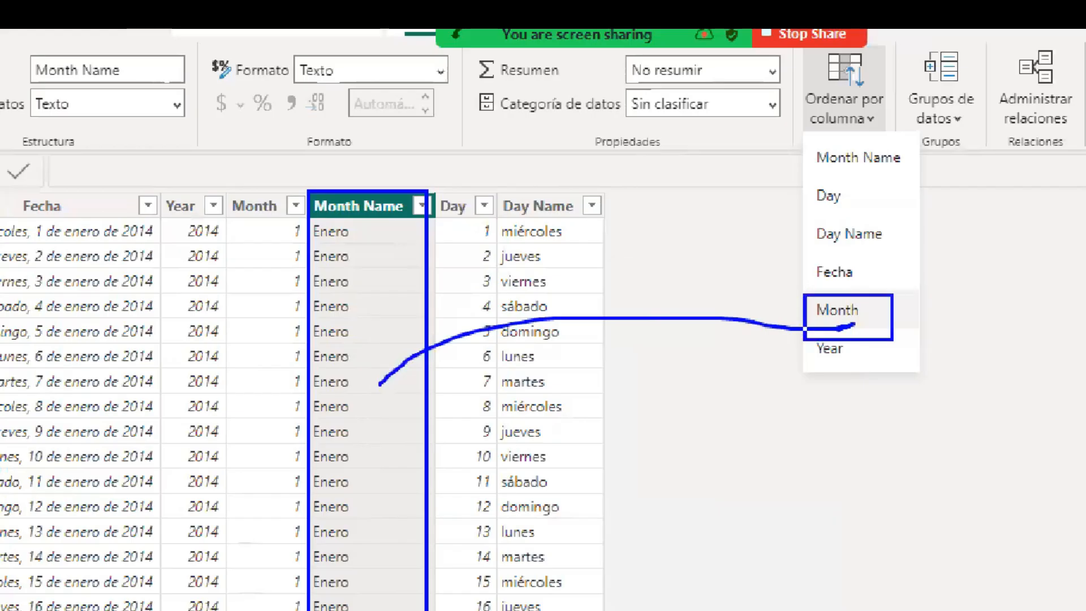
pyautogui.moveTo(812, 314)
pyautogui.mouseDown()
pyautogui.moveTo(672, 262)
pyautogui.moveTo(261, 189)
pyautogui.moveTo(291, 176)
pyautogui.mouseUp()
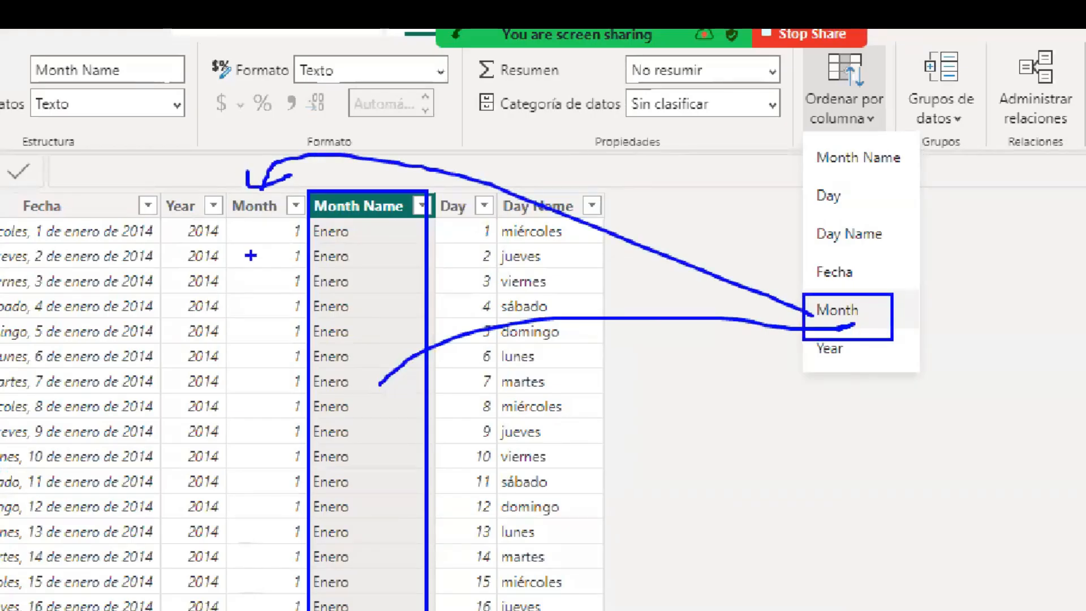
pyautogui.moveTo(229, 234)
pyautogui.mouseDown()
pyautogui.moveTo(274, 608)
pyautogui.moveTo(307, 608)
pyautogui.mouseUp()
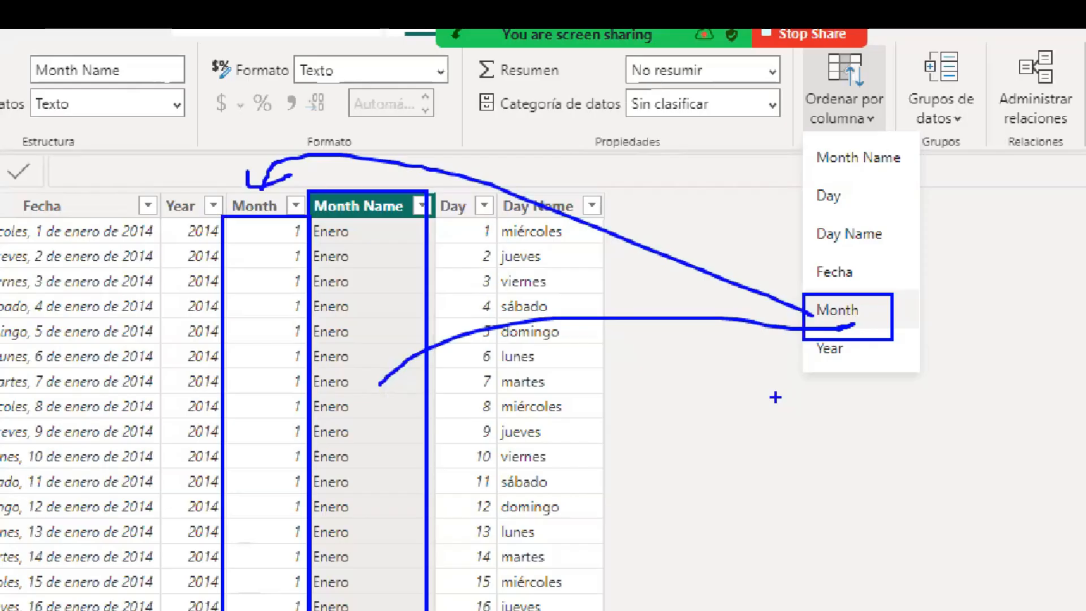
pyautogui.press('Escape')
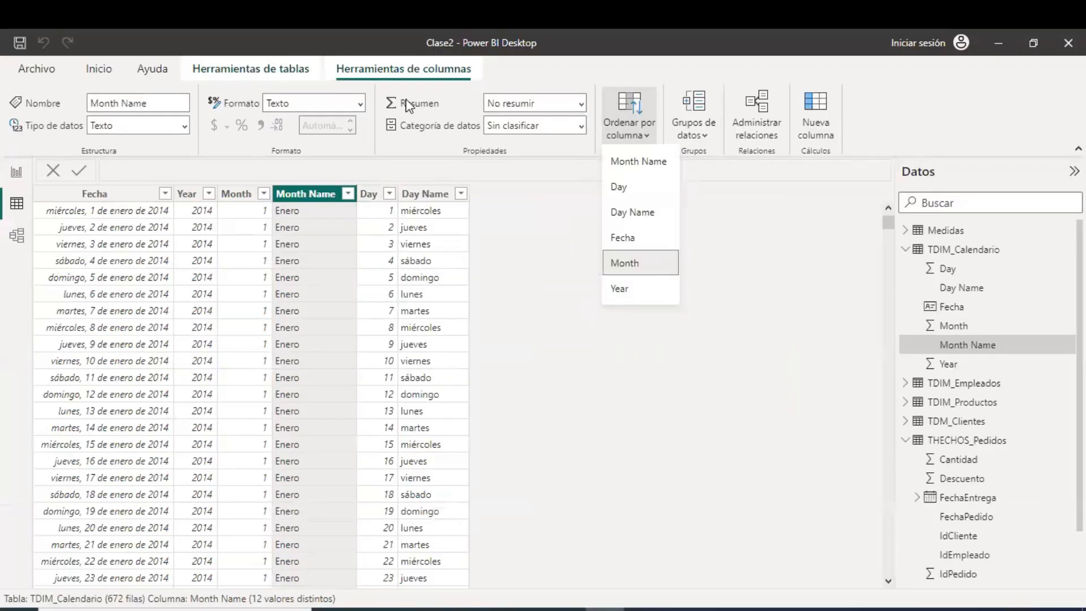
pyautogui.click(544, 342)
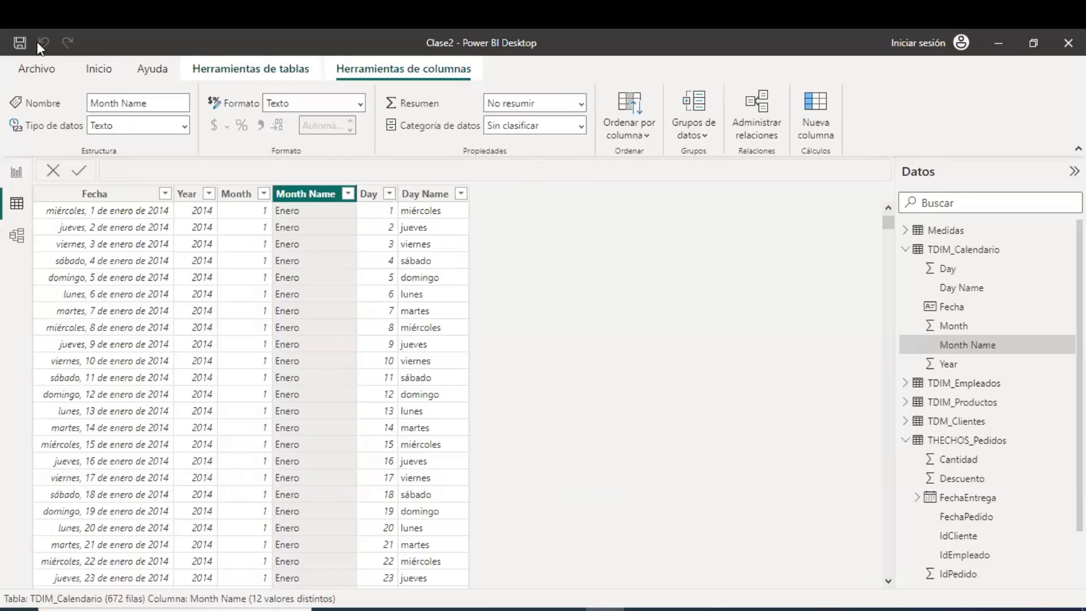
# - Save the Clase2 file and return to the report view
pyautogui.click(19, 42)
pyautogui.click(12, 179)
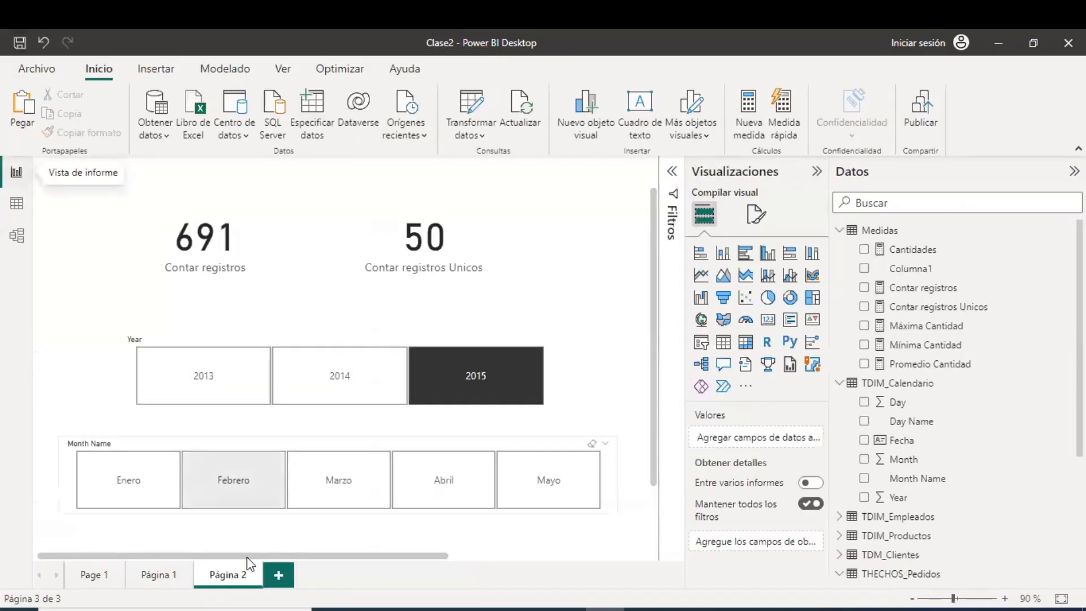
# - Review the visuals on Página 1 and Page 1, and return to the count cards and slicers on Página 2
pyautogui.click(166, 576)
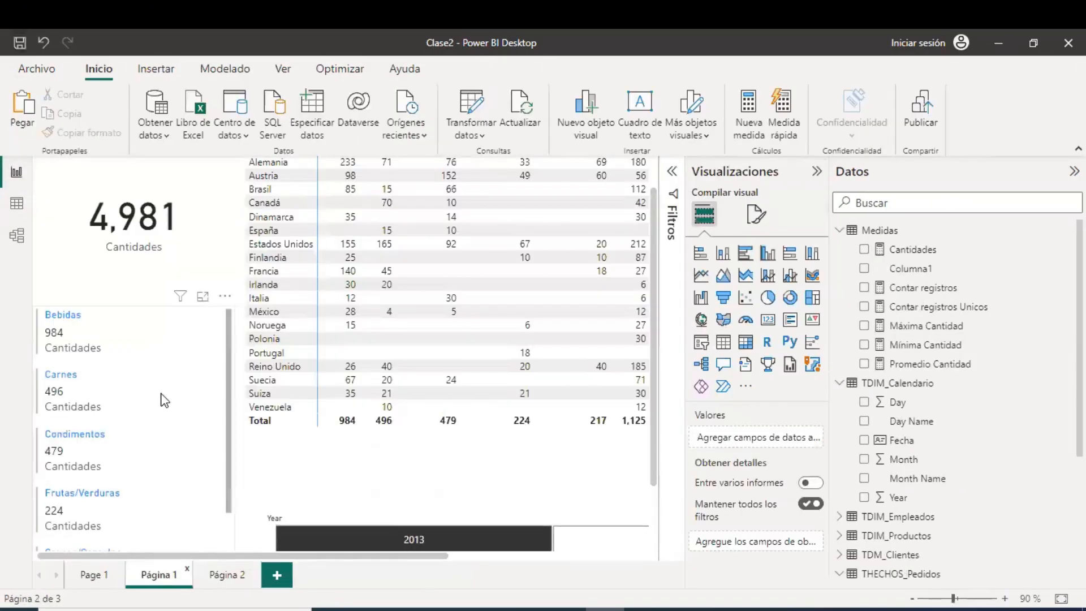
pyautogui.click(93, 575)
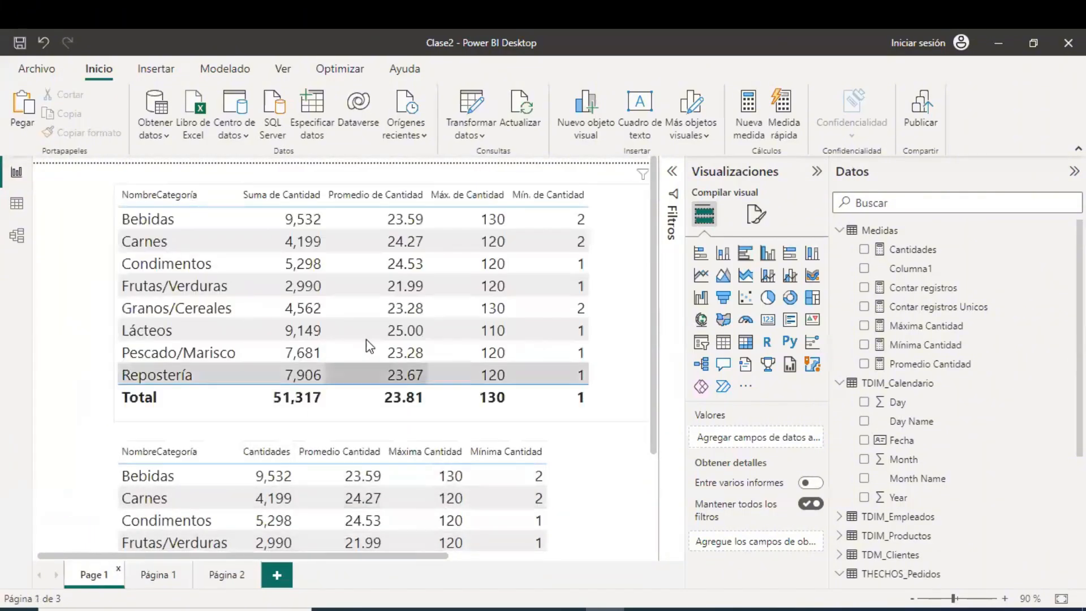
pyautogui.click(159, 576)
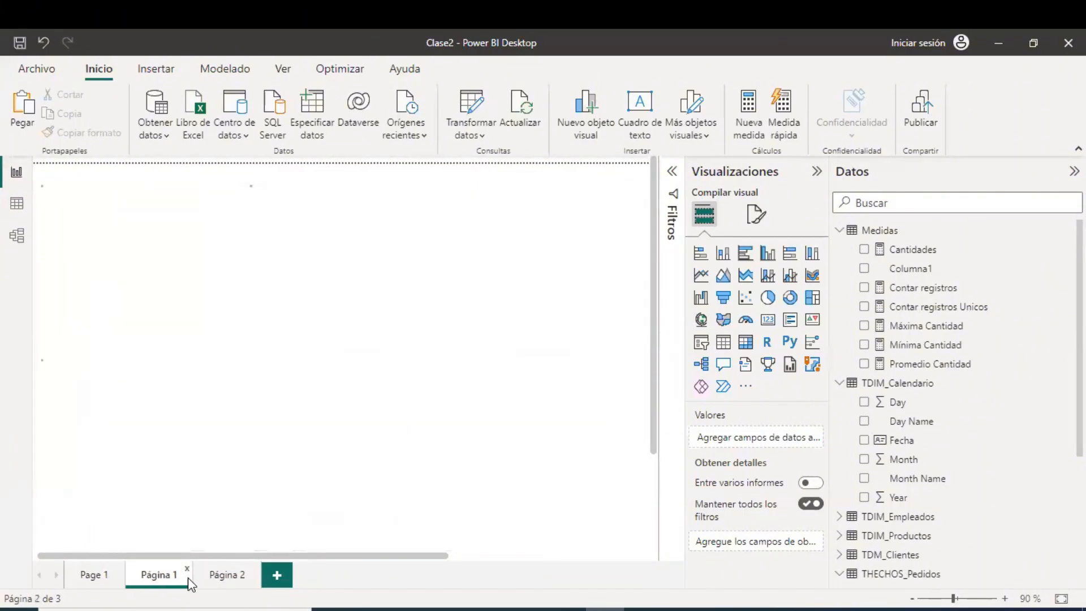
pyautogui.click(228, 583)
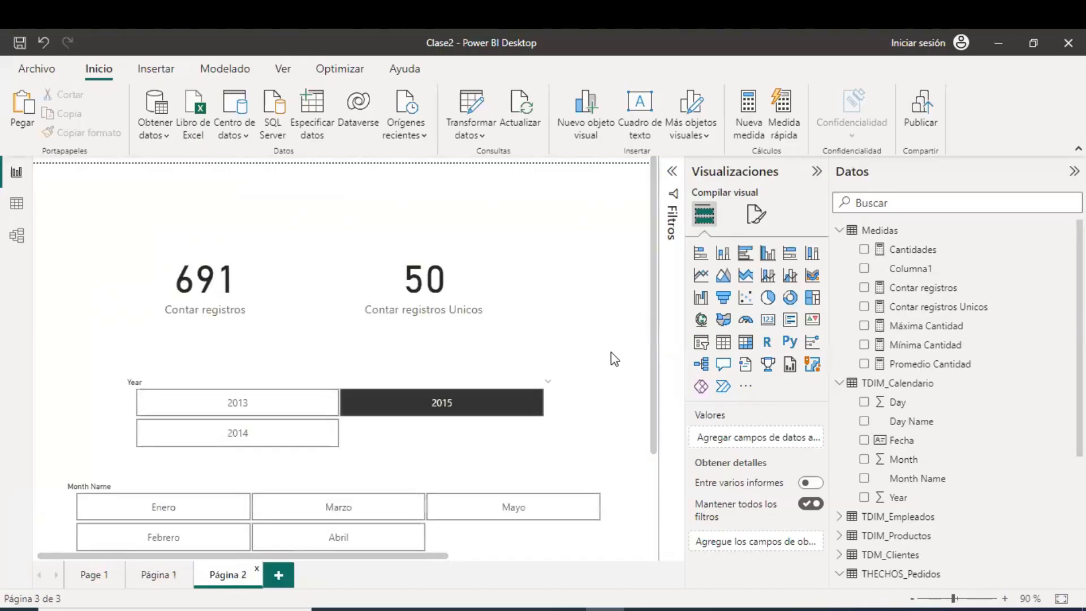
pyautogui.scroll(-2, 615, 359)
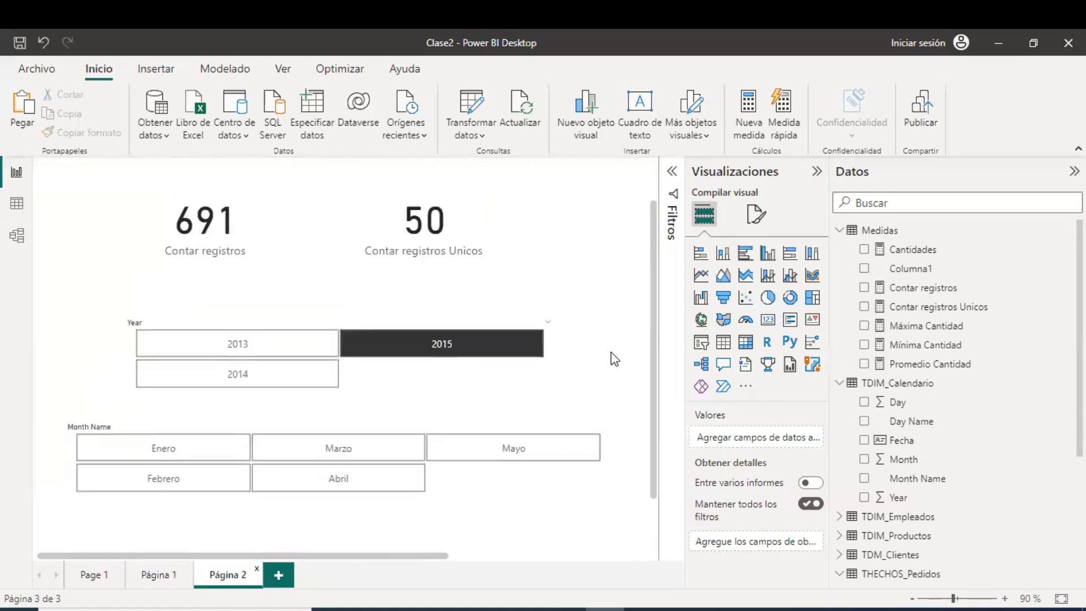